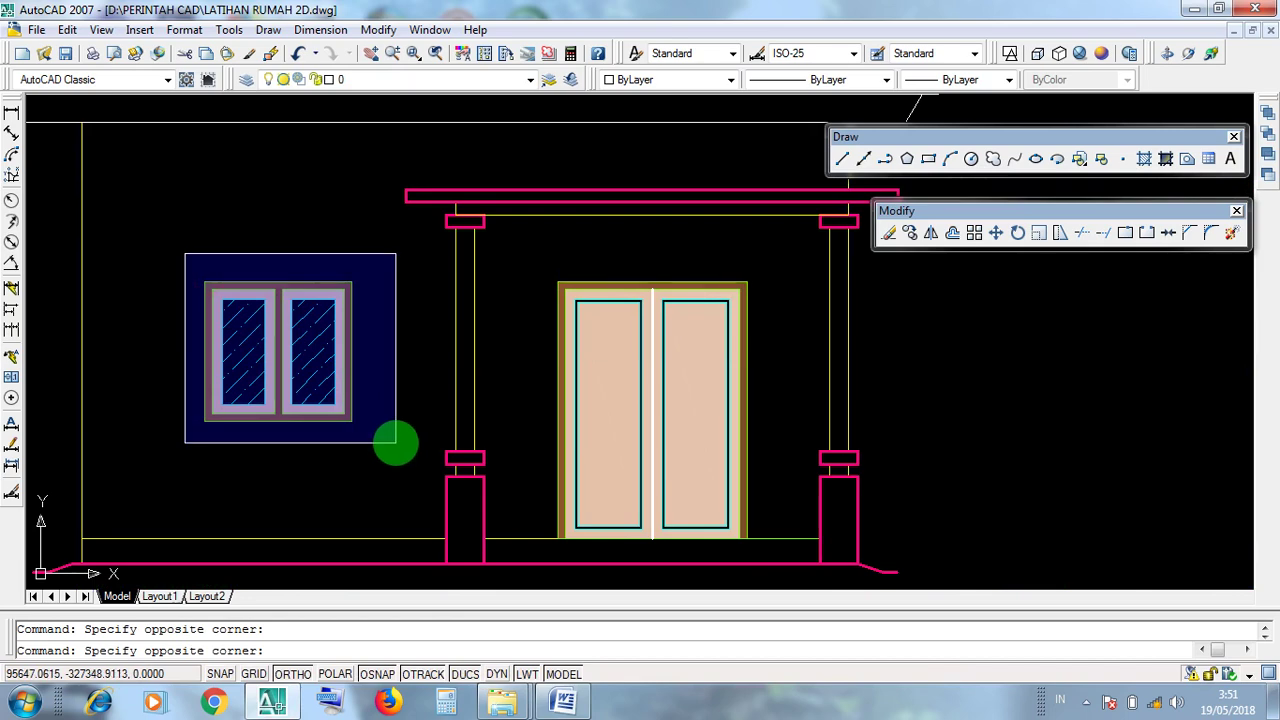
# Examine the completed front elevation with its window and double door, and the matching elevation that lacks them
pyautogui.click(266, 236)
pyautogui.scroll(-6, 463, 406)
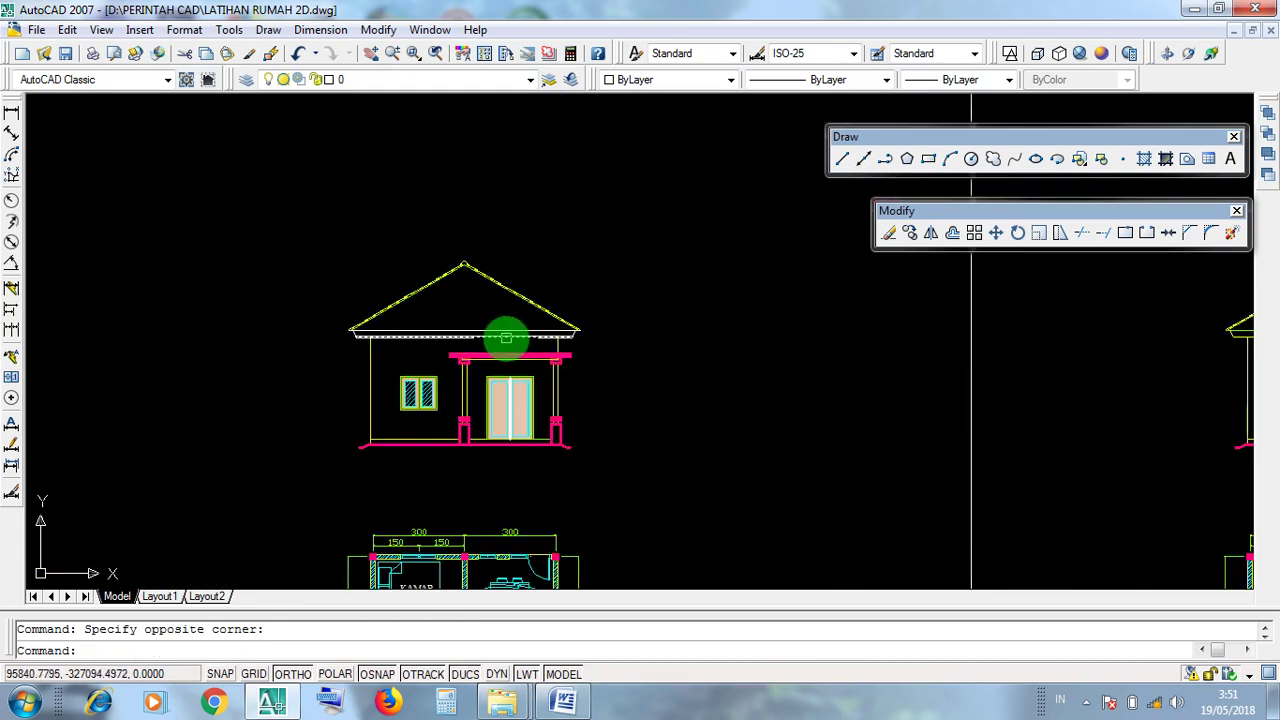
pyautogui.scroll(3, 500, 345)
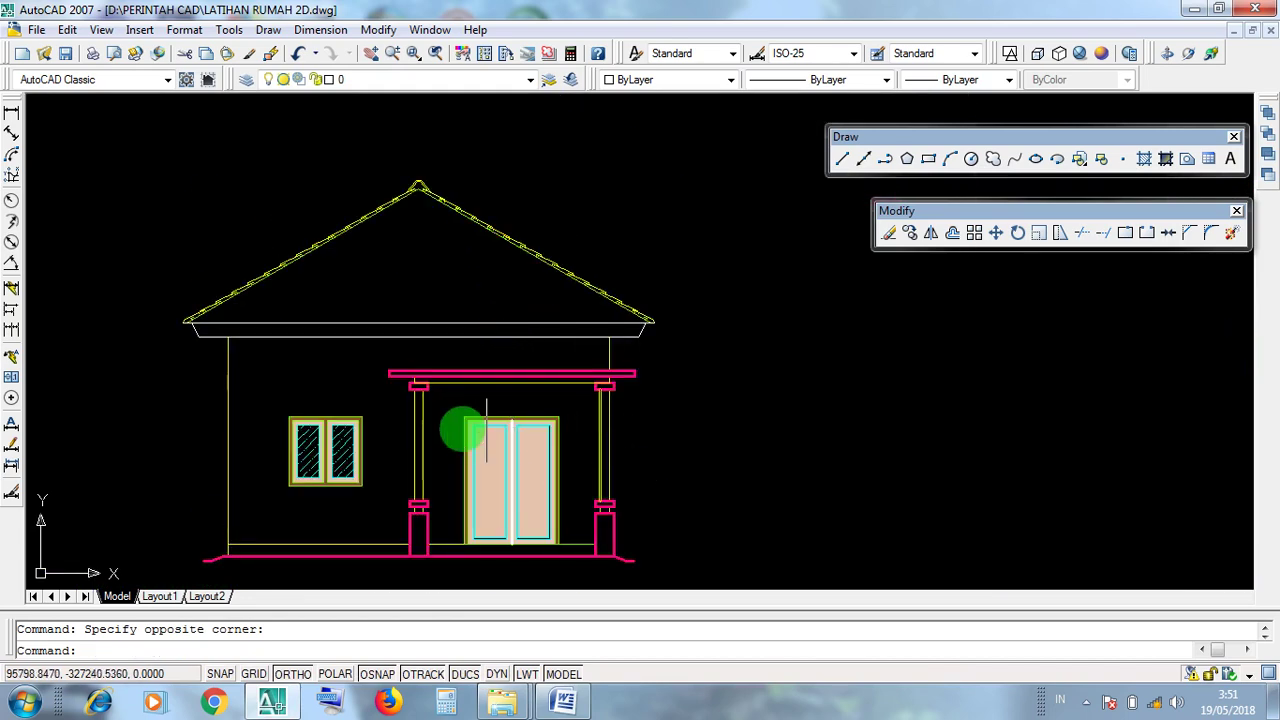
pyautogui.click(443, 422)
pyautogui.click(455, 409)
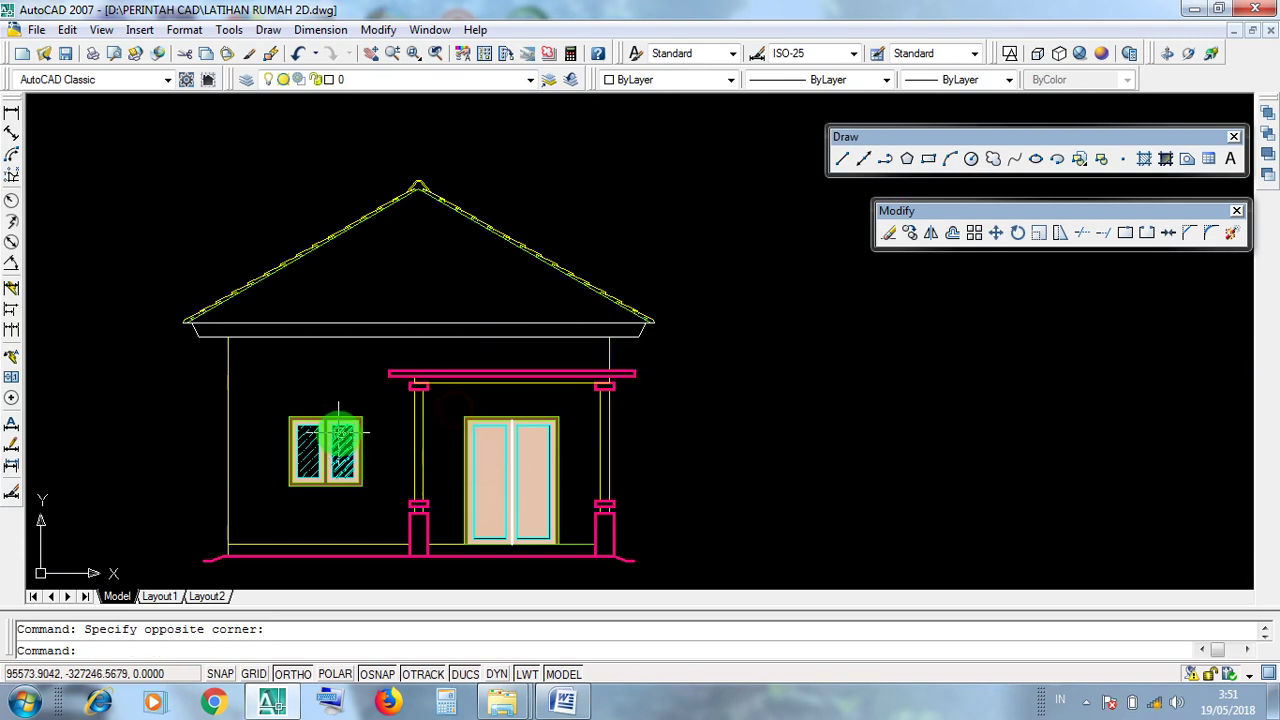
pyautogui.scroll(-4, 510, 454)
pyautogui.moveTo(814, 469)
pyautogui.mouseDown(button='middle')
pyautogui.moveTo(700, 460)
pyautogui.moveTo(381, 355)
pyautogui.mouseUp(button='middle')
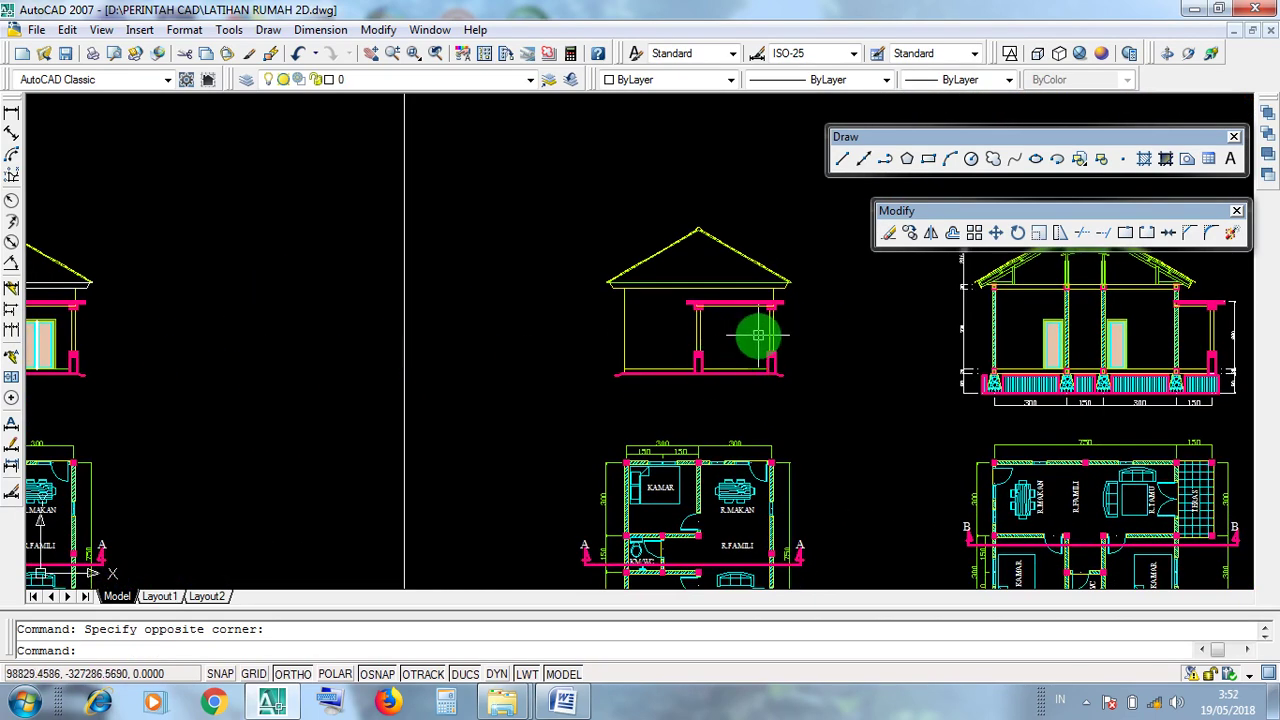
pyautogui.moveTo(757, 331); pyautogui.dragTo(728, 366, button='middle')
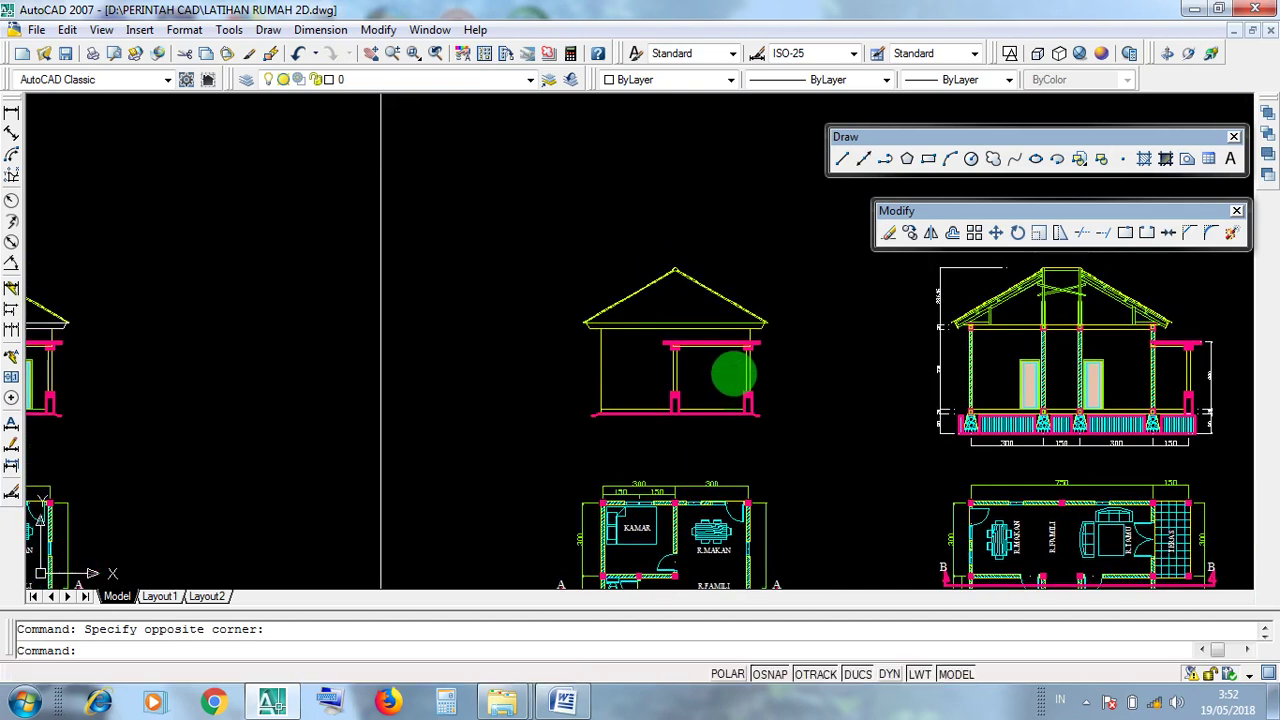
# Switch to the 3D DAN LAIN2_recover.dwg drawing and orbit the house model from the top to its front facade
pyautogui.click(1234, 31)
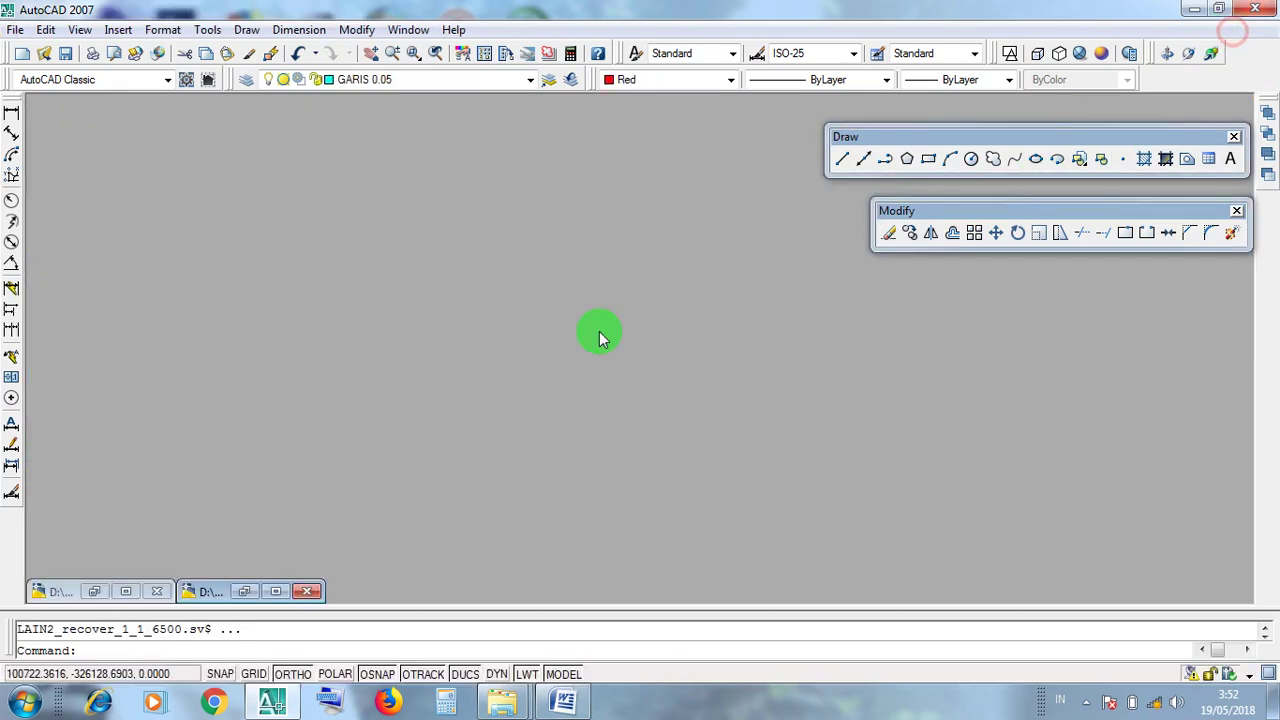
pyautogui.click(281, 588)
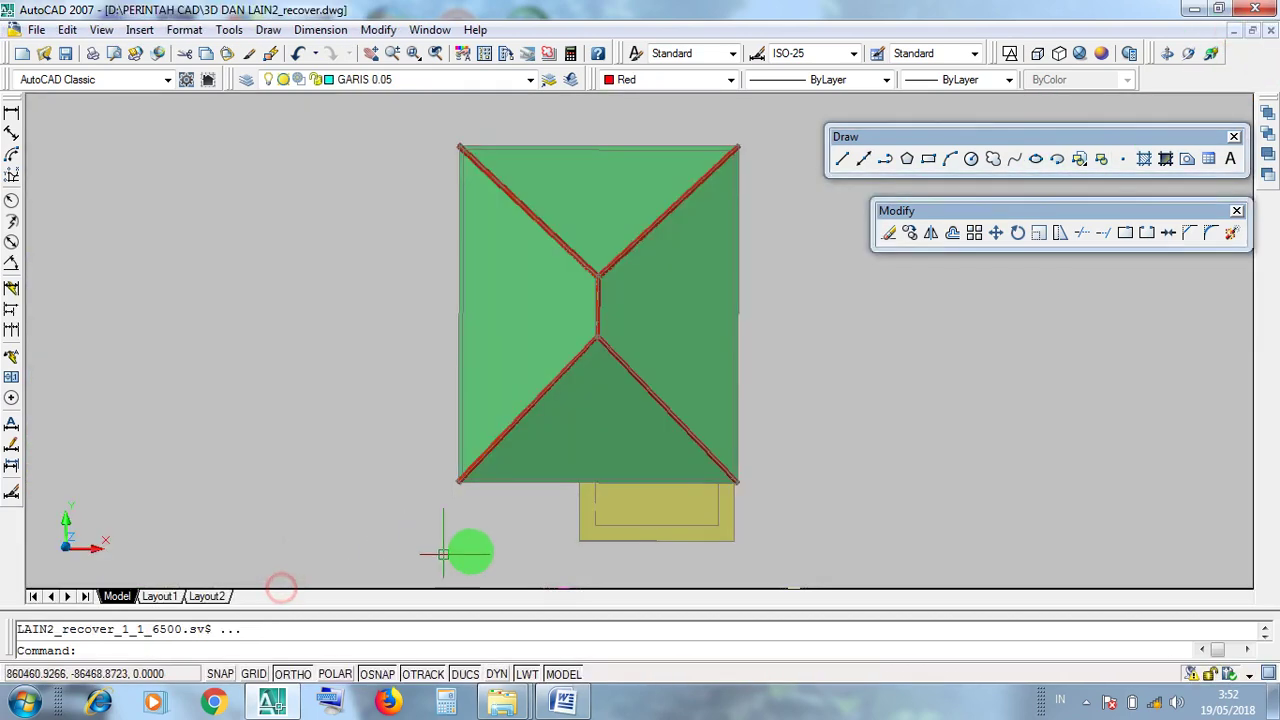
pyautogui.click(1192, 57)
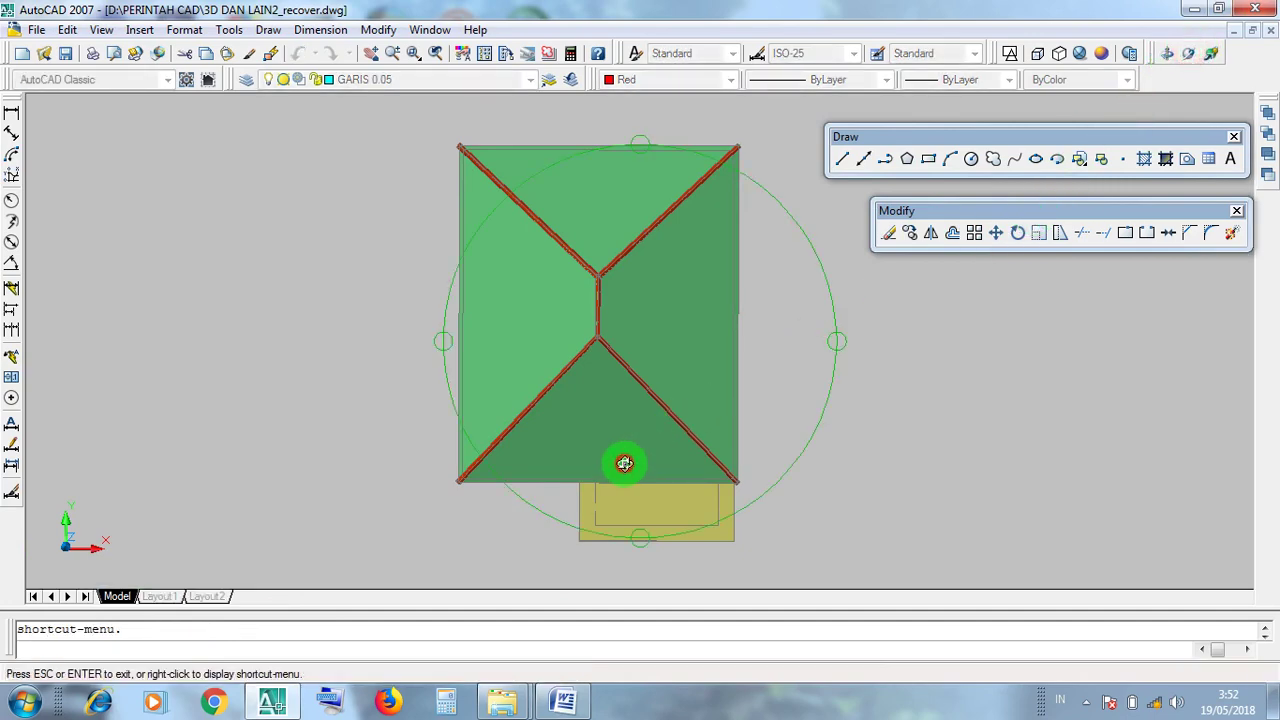
pyautogui.moveTo(623, 463); pyautogui.dragTo(651, 300)
pyautogui.scroll(4, 651, 305)
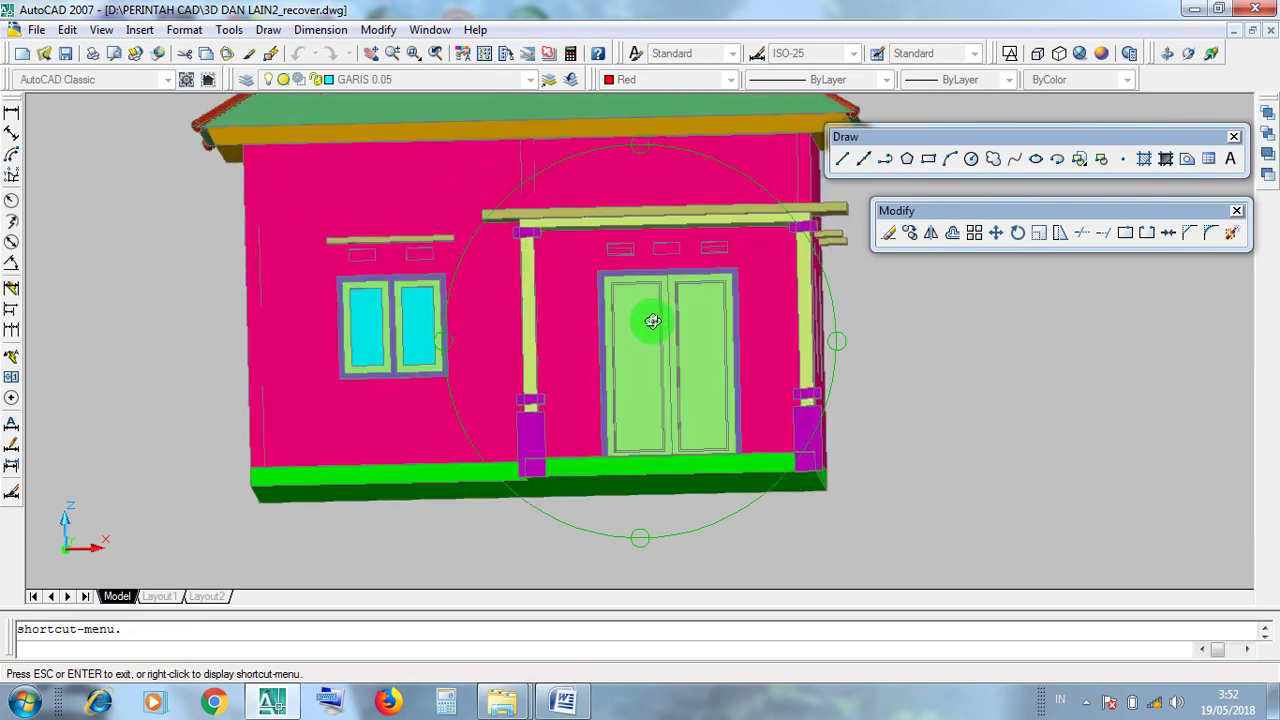
pyautogui.moveTo(794, 385); pyautogui.dragTo(796, 386)
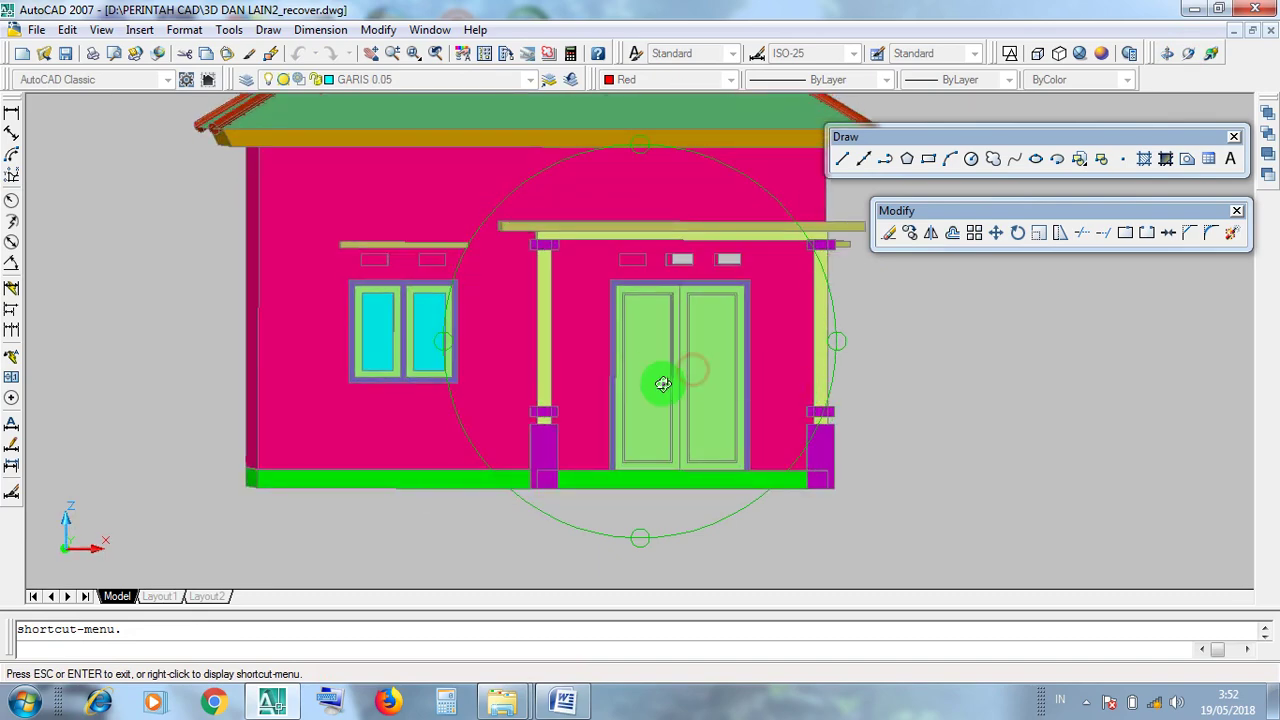
pyautogui.moveTo(663, 384); pyautogui.dragTo(707, 398)
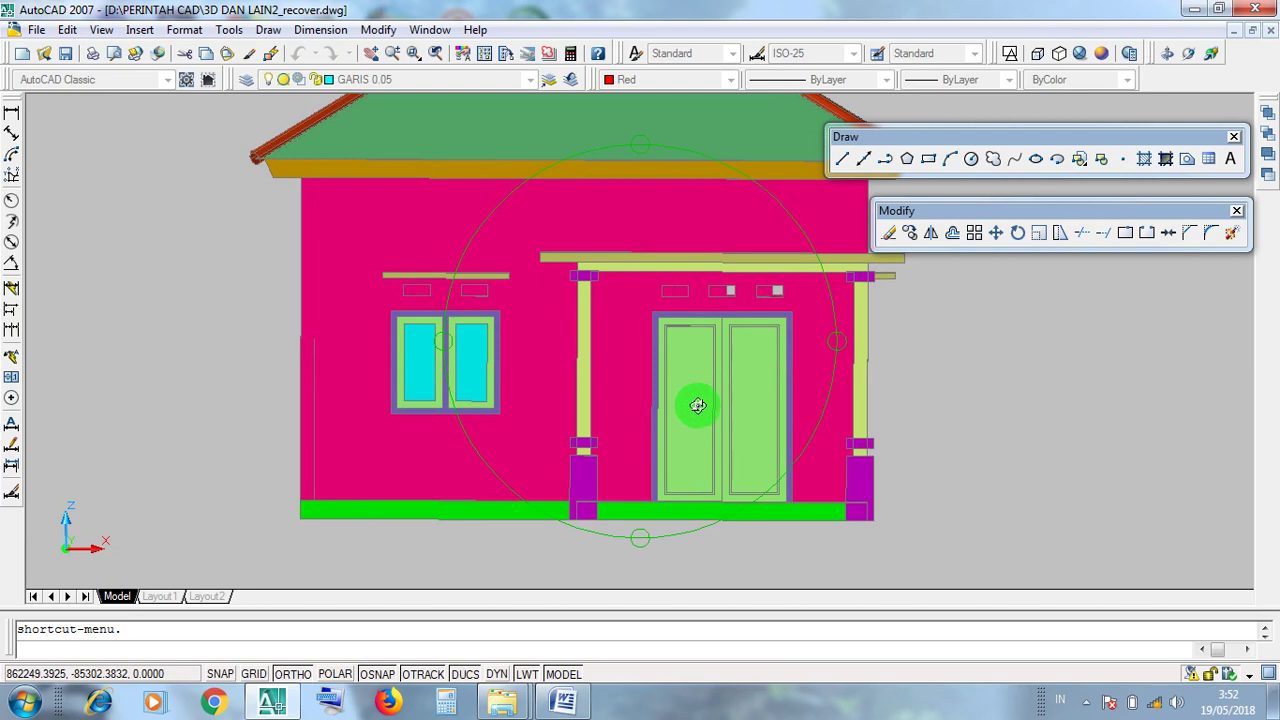
pyautogui.moveTo(698, 405); pyautogui.dragTo(697, 434)
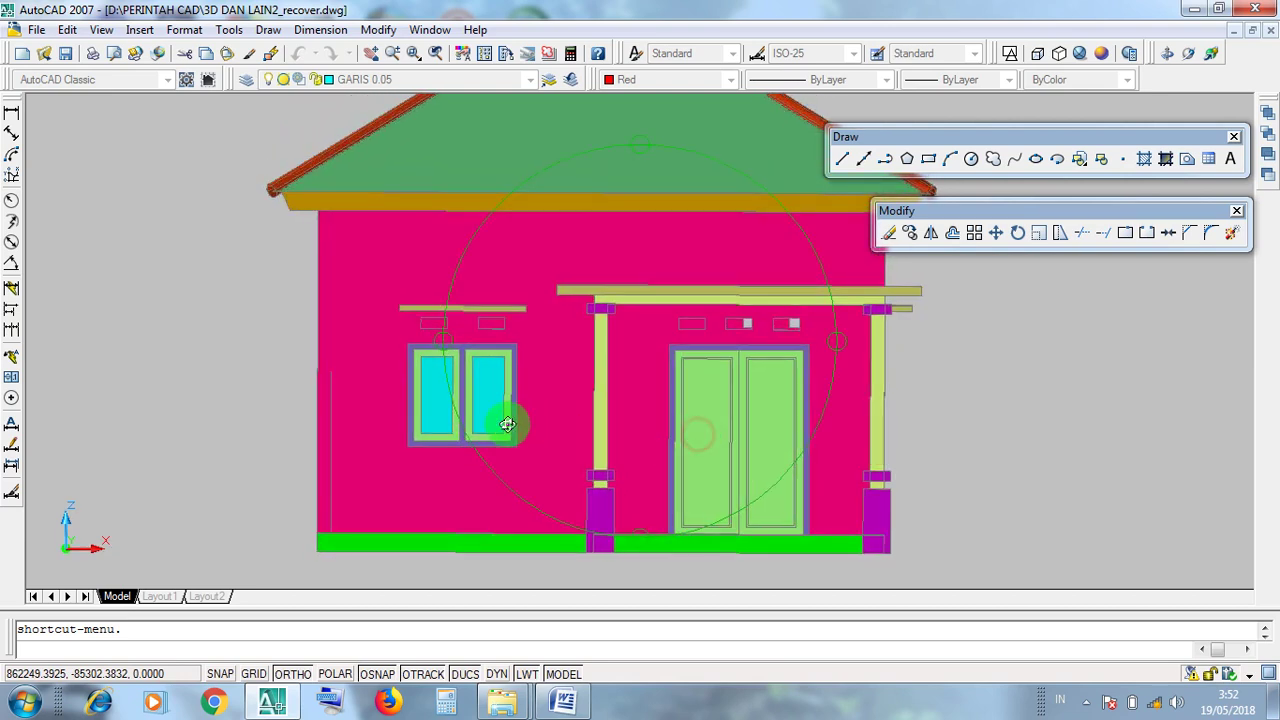
# Examine the window, double door, vents, porch columns and floor edge on the front of the 3D house model
pyautogui.scroll(2, 446, 405)
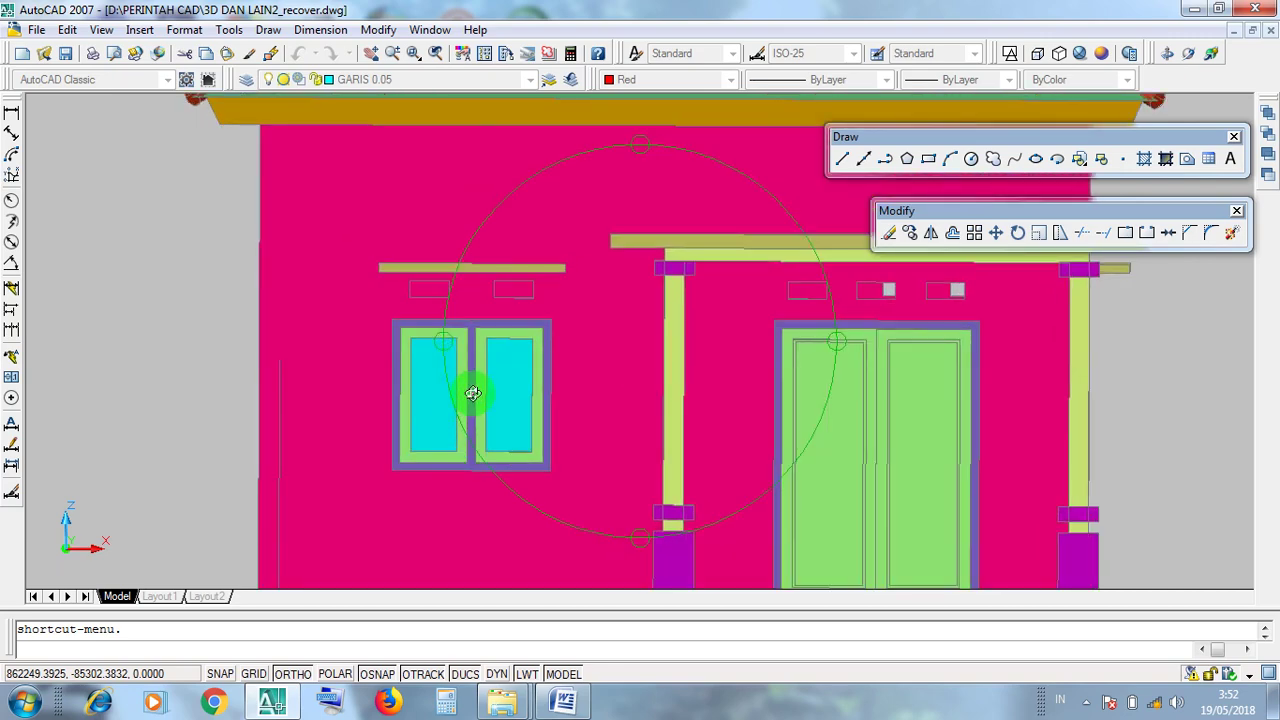
pyautogui.scroll(-4, 484, 395)
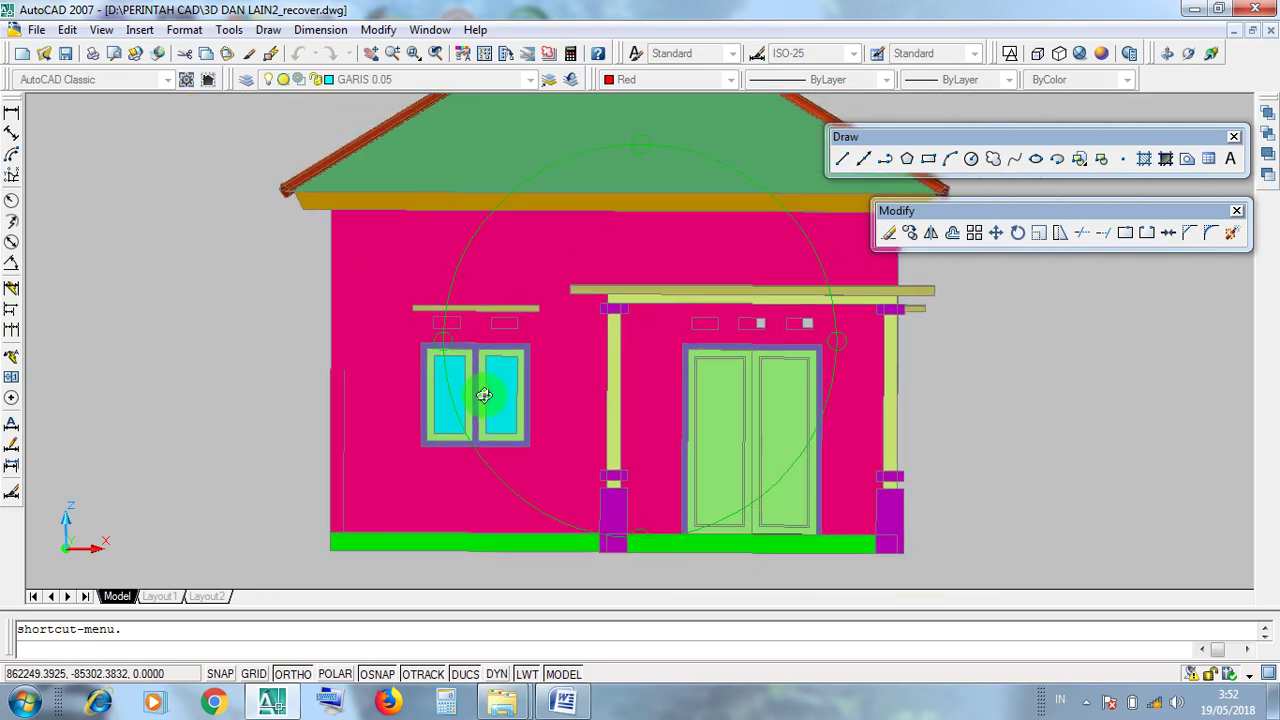
pyautogui.moveTo(763, 437); pyautogui.dragTo(669, 432)
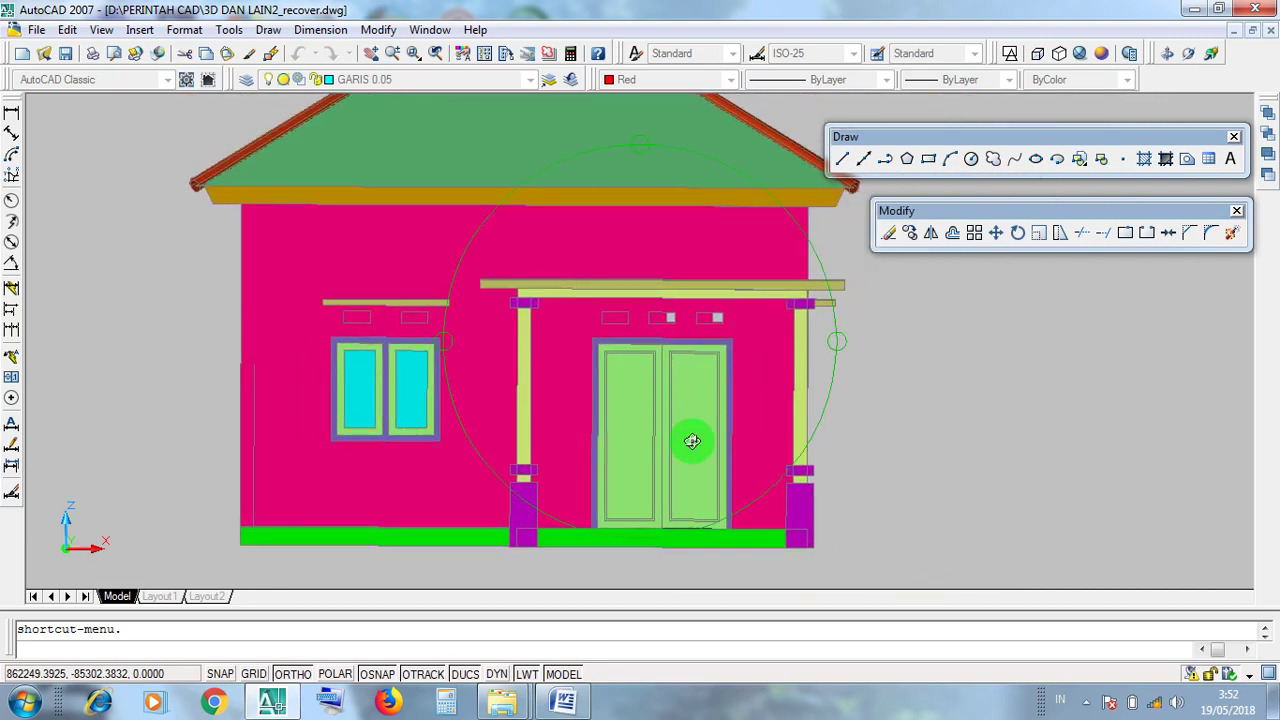
pyautogui.moveTo(714, 410); pyautogui.dragTo(735, 414, button='middle')
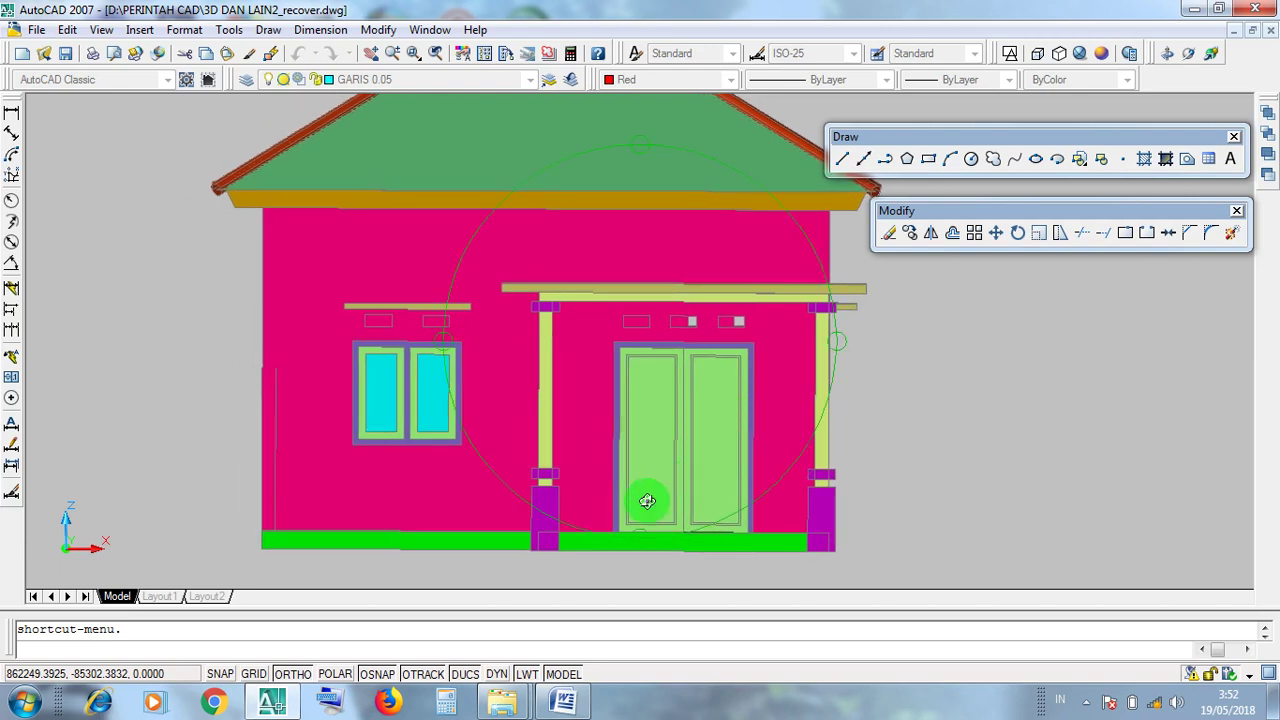
pyautogui.moveTo(630, 546); pyautogui.dragTo(707, 529)
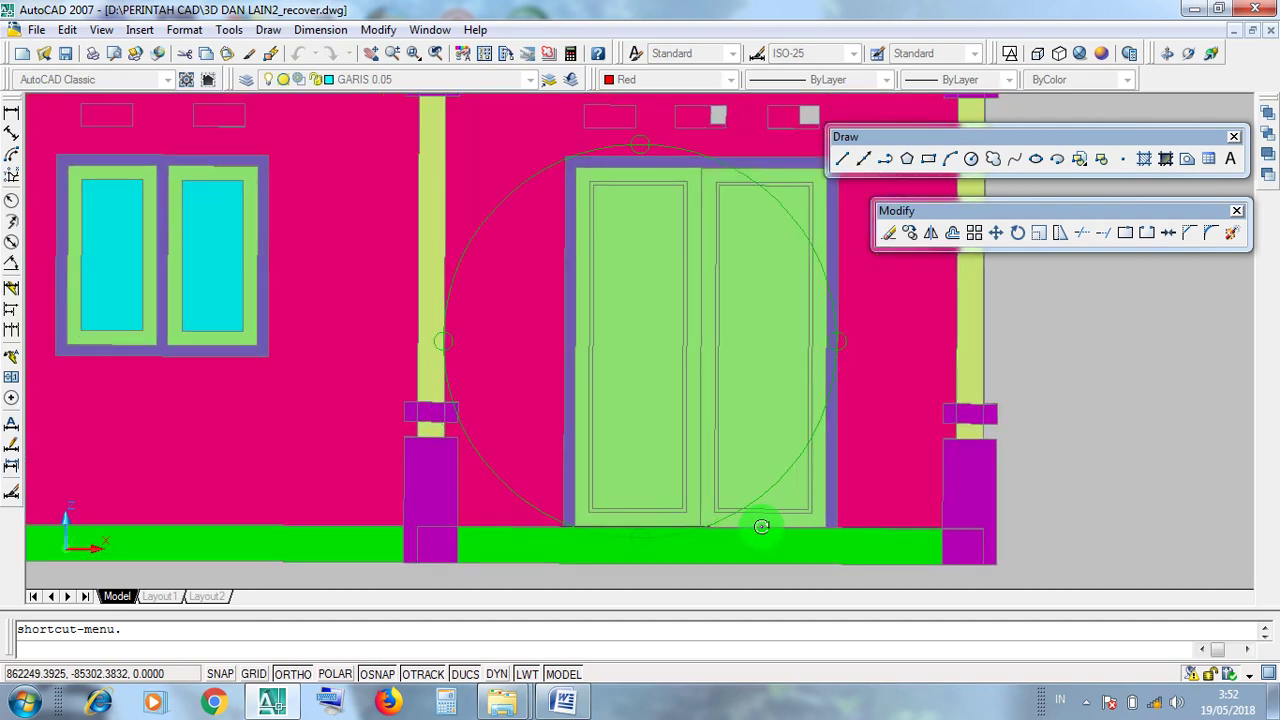
pyautogui.scroll(1, 762, 526)
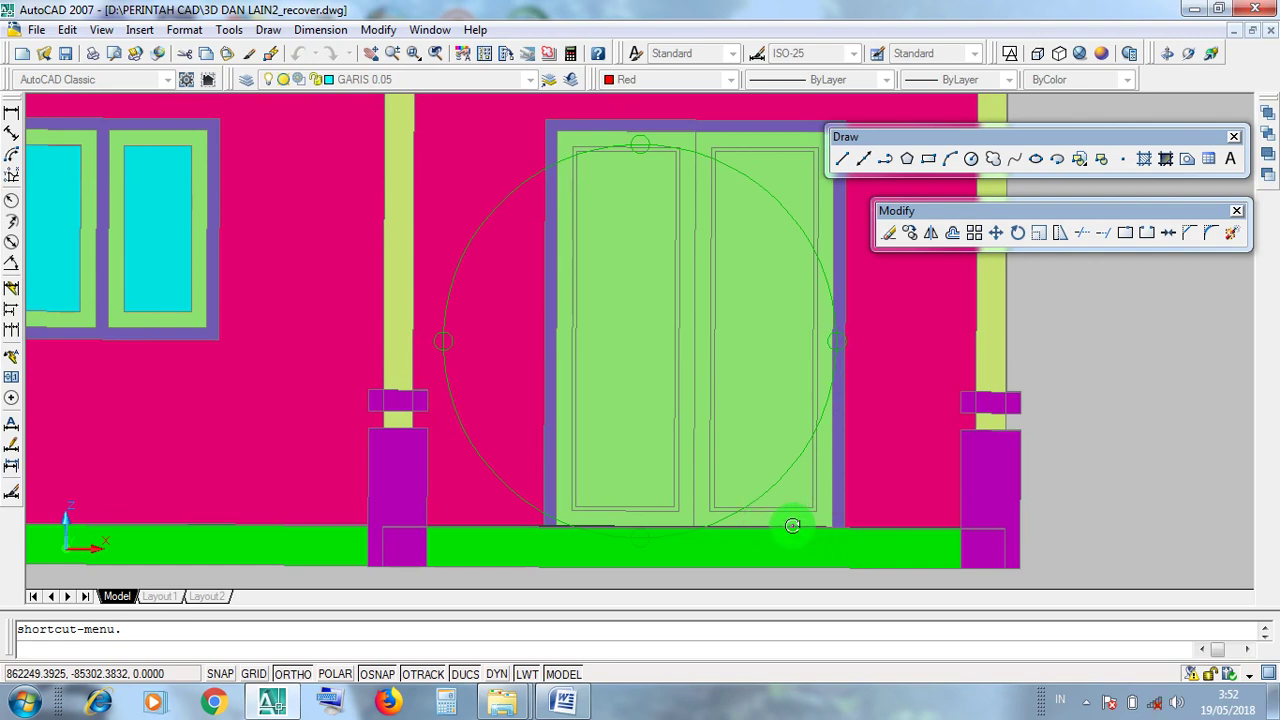
pyautogui.scroll(-3, 772, 524)
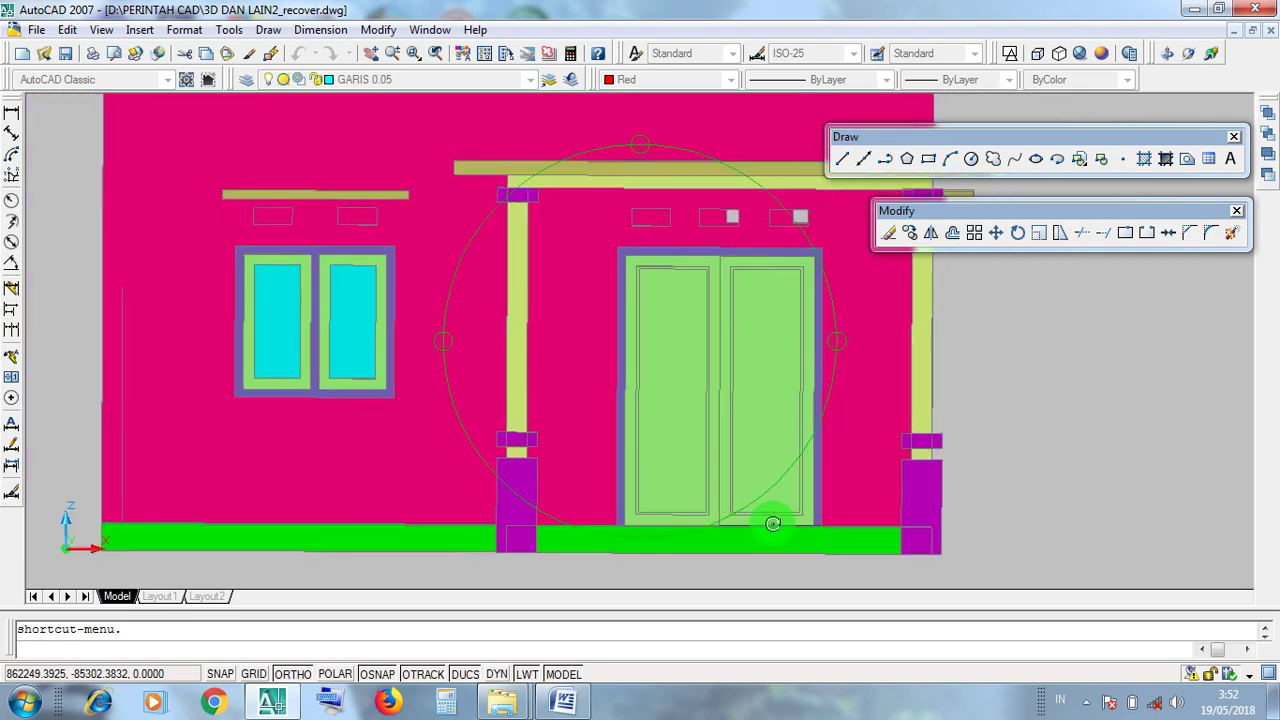
pyautogui.moveTo(772, 524); pyautogui.dragTo(513, 480)
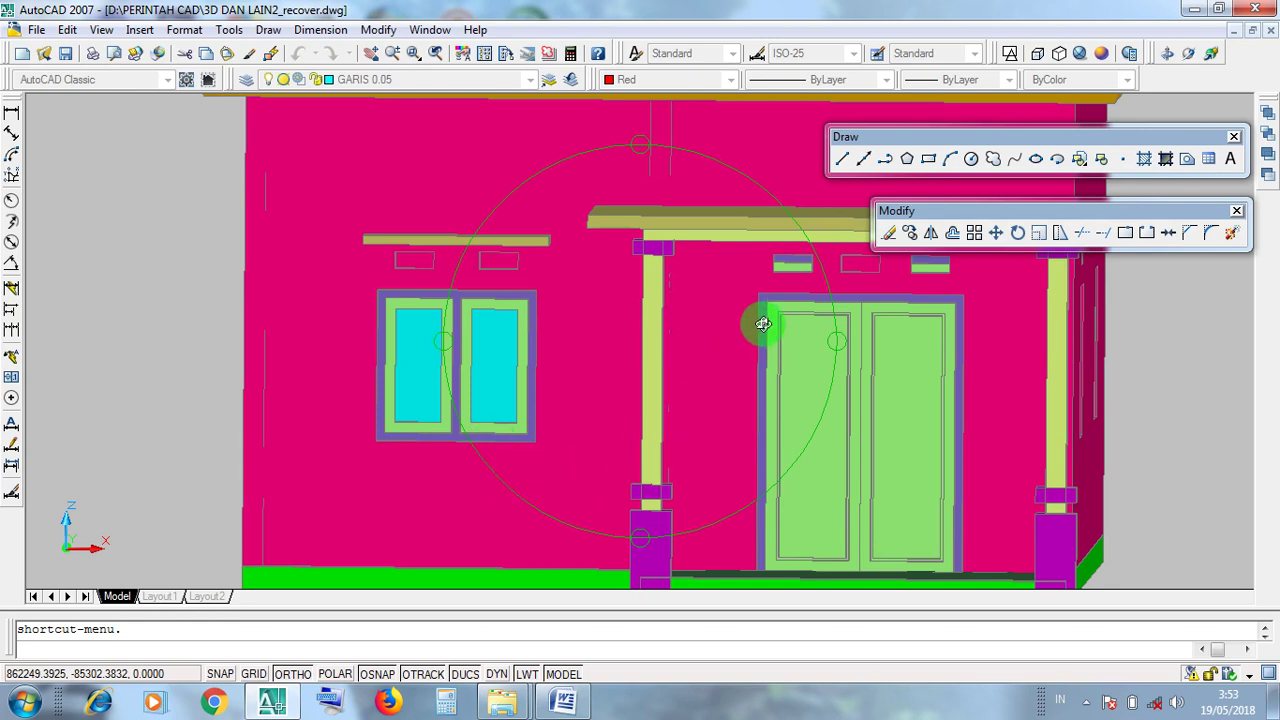
pyautogui.moveTo(760, 323); pyautogui.dragTo(740, 360)
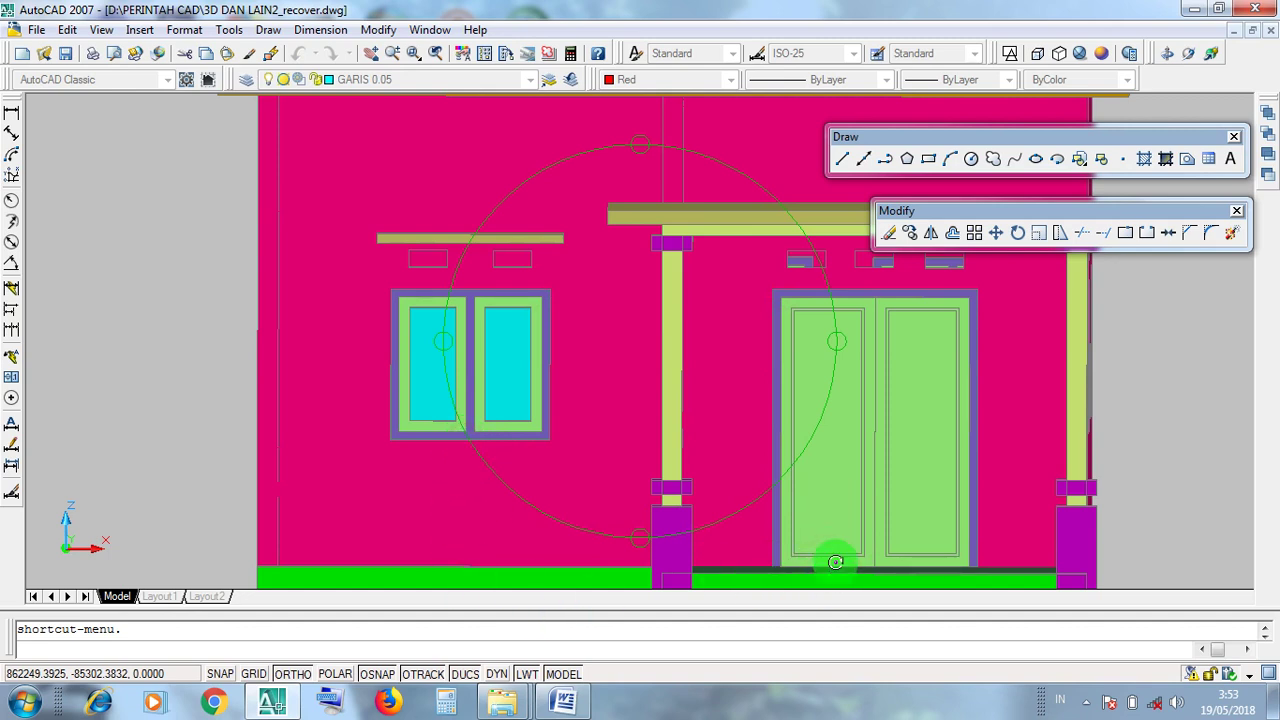
# Return to the LATIHAN RUMAH 2D.dwg drawing and view the incomplete front elevation together with the floor plan below it
pyautogui.click(1234, 31)
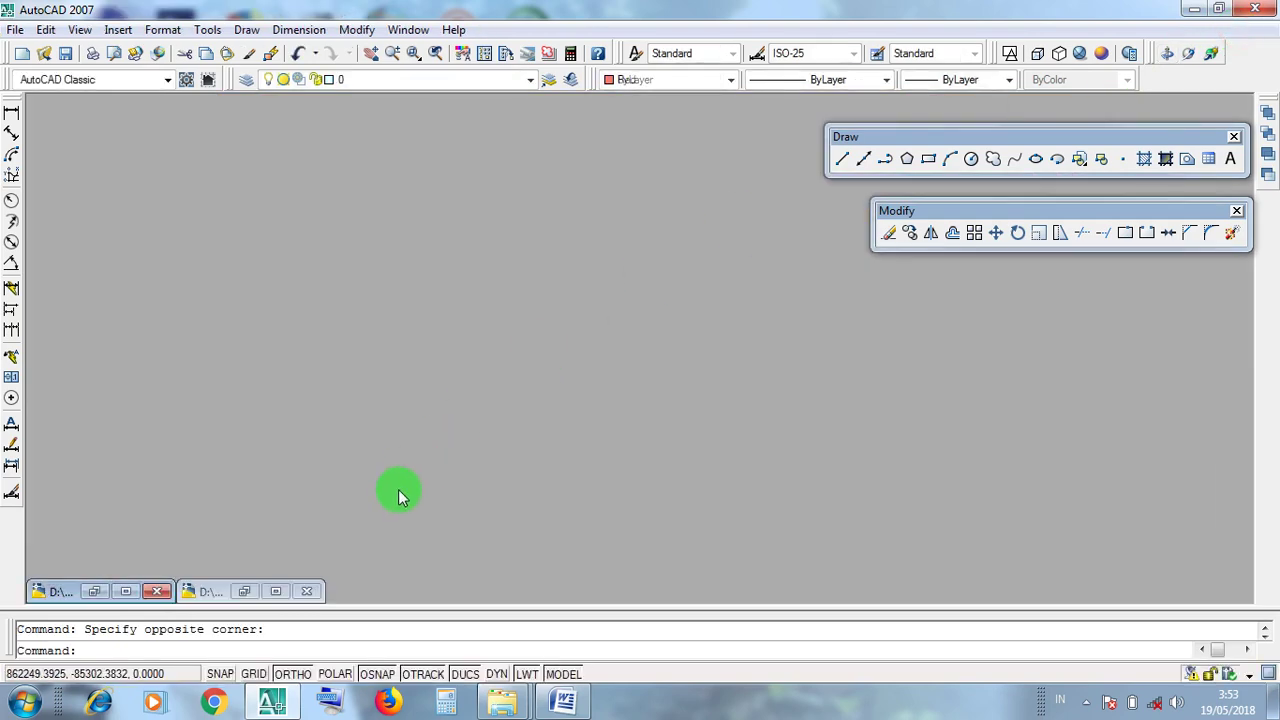
pyautogui.doubleClick(136, 596)
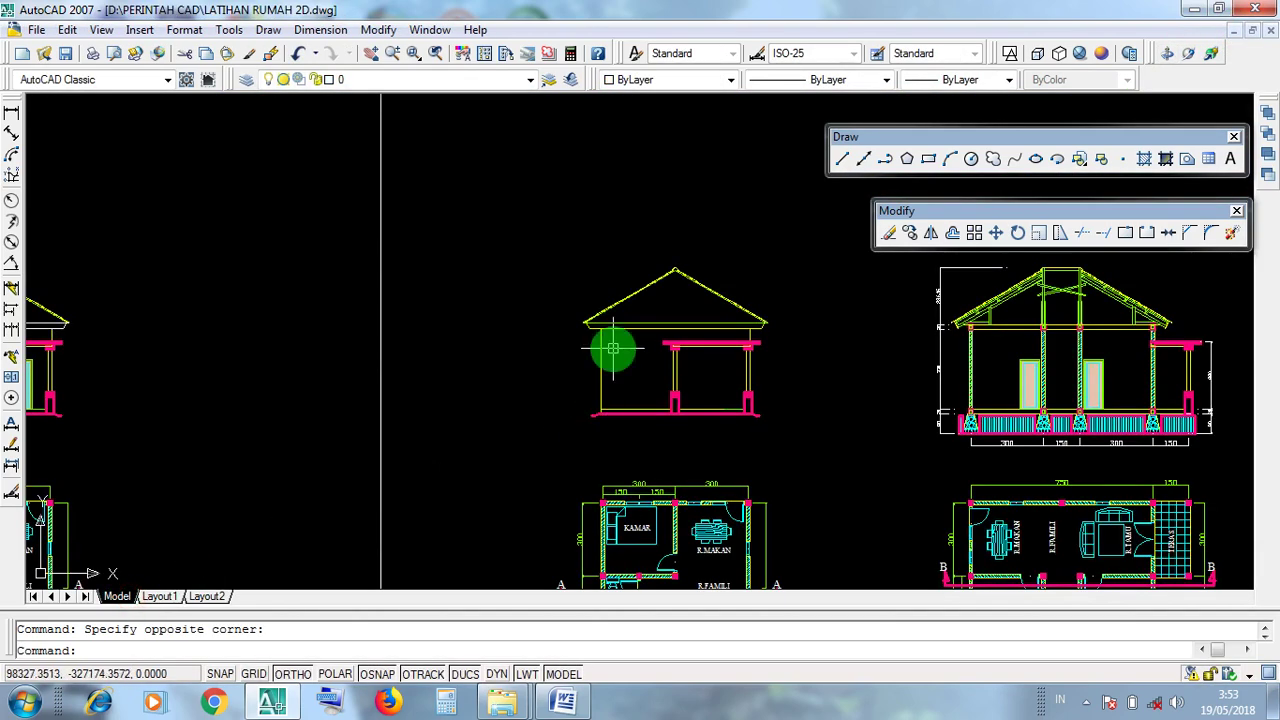
pyautogui.moveTo(608, 349); pyautogui.dragTo(604, 230, button='middle')
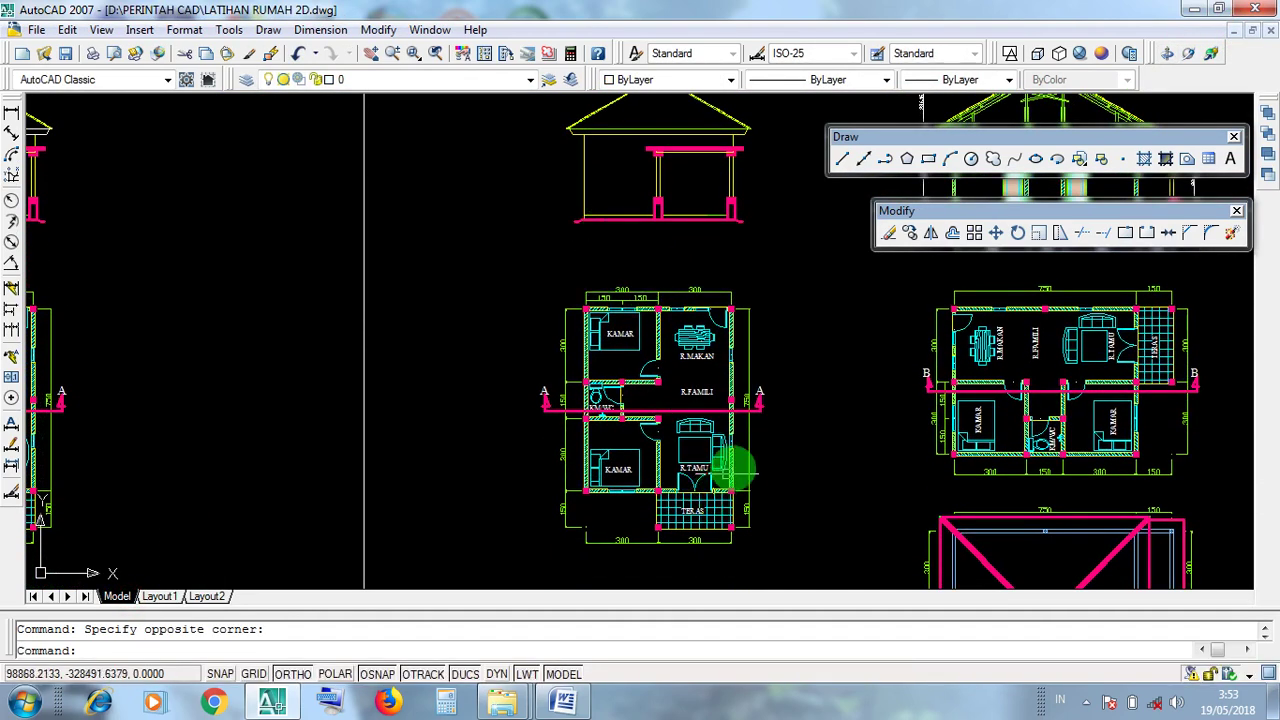
pyautogui.moveTo(779, 394); pyautogui.dragTo(772, 415, button='middle')
pyautogui.moveTo(768, 312); pyautogui.dragTo(769, 364, button='middle')
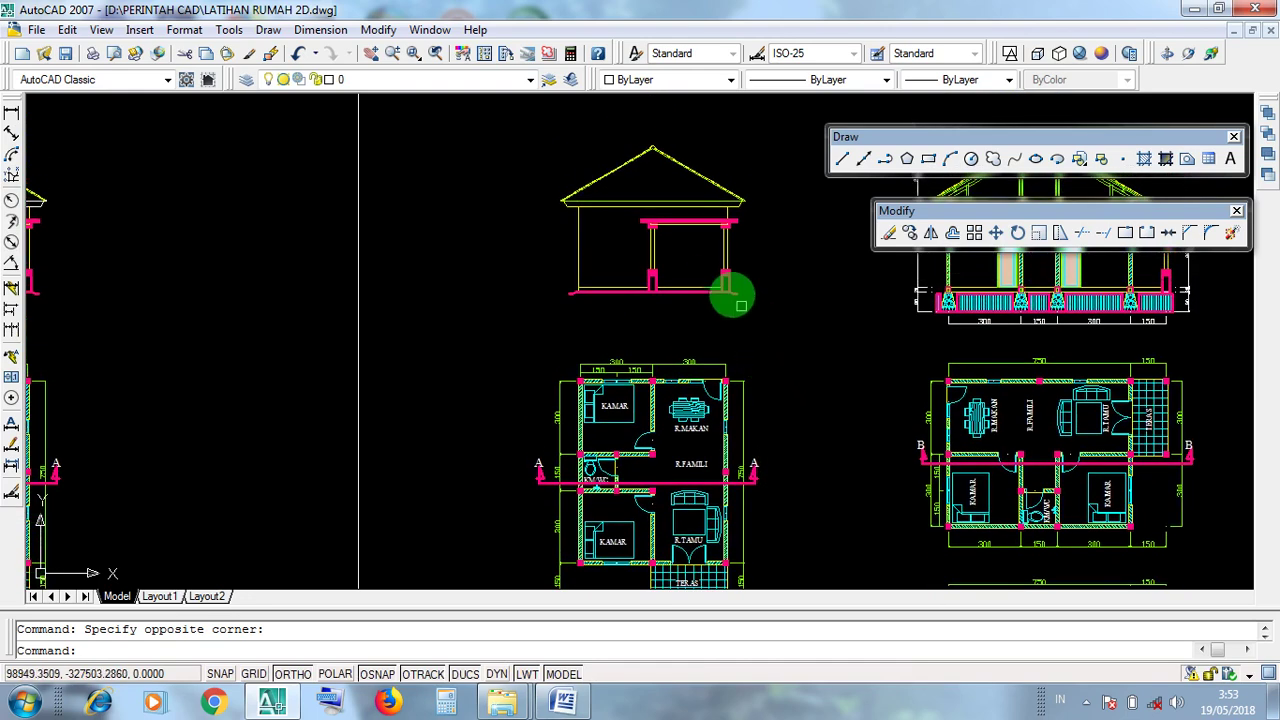
# Compare the empty window and door areas of the incomplete elevation with the floor plan beneath it
pyautogui.click(703, 277)
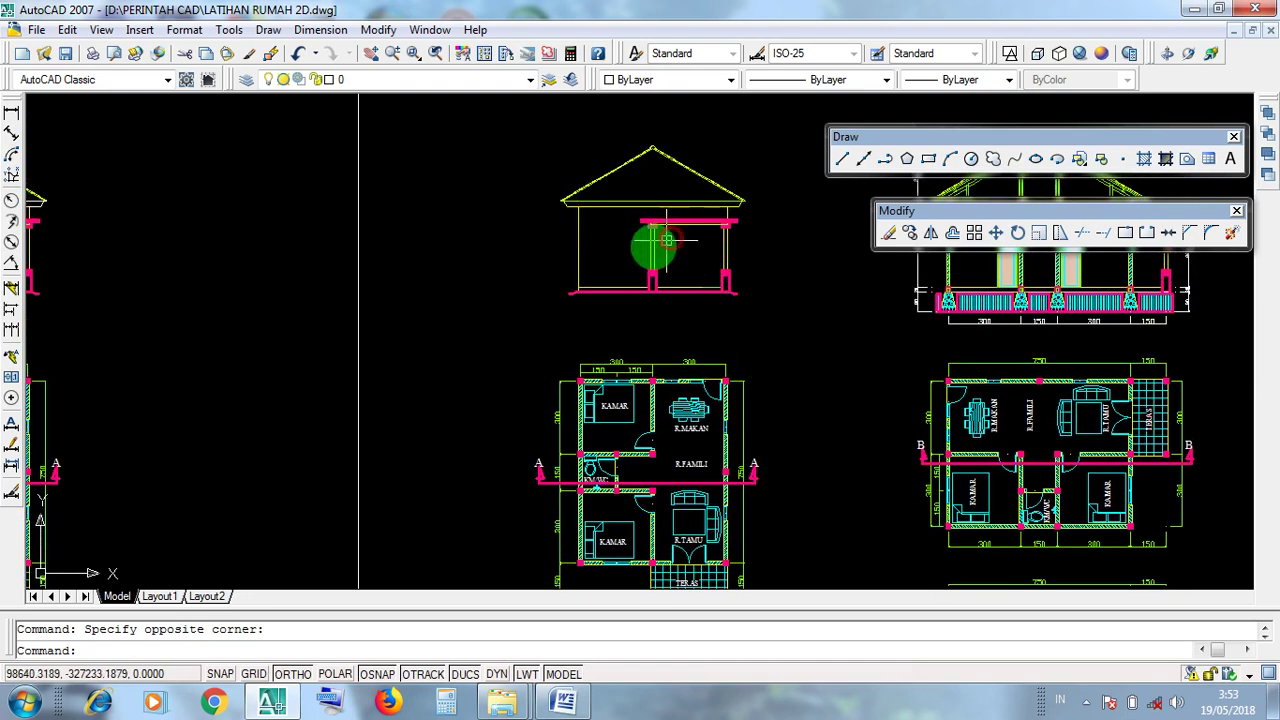
pyautogui.moveTo(680, 372); pyautogui.dragTo(668, 304, button='middle')
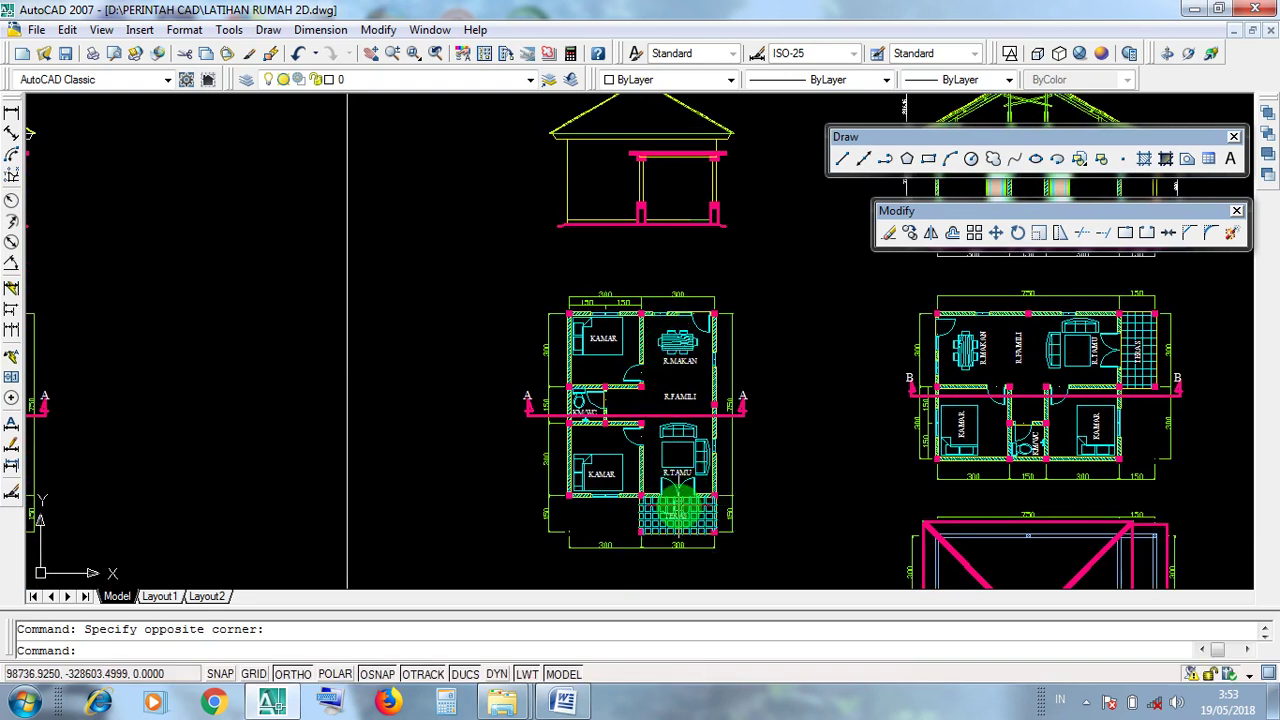
pyautogui.click(680, 198)
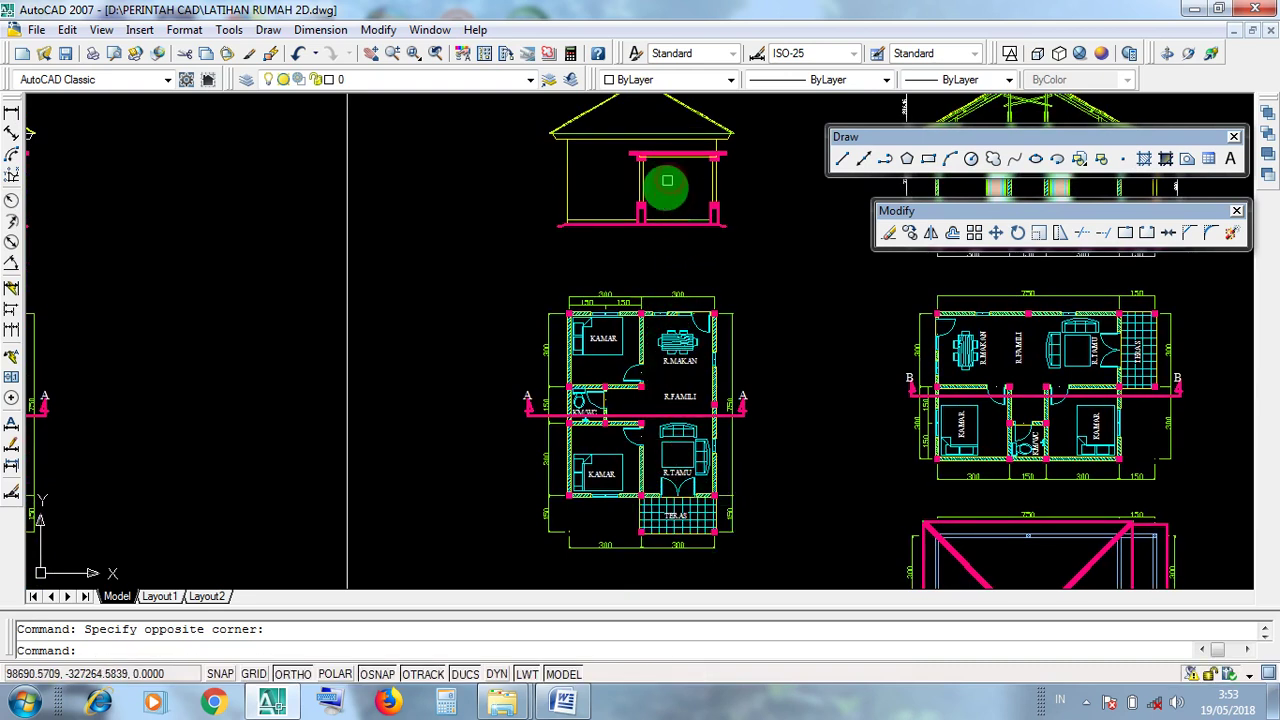
pyautogui.moveTo(514, 272); pyautogui.dragTo(755, 561)
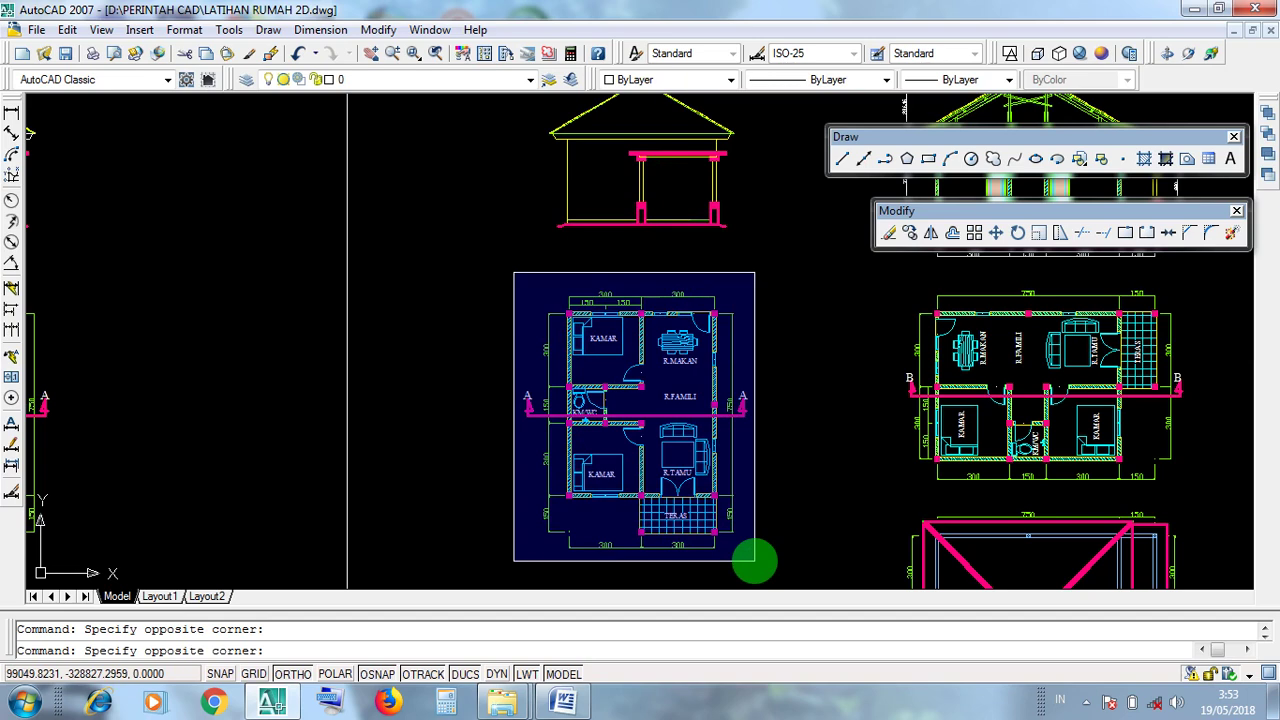
pyautogui.click(597, 260)
pyautogui.click(609, 197)
pyautogui.click(603, 170)
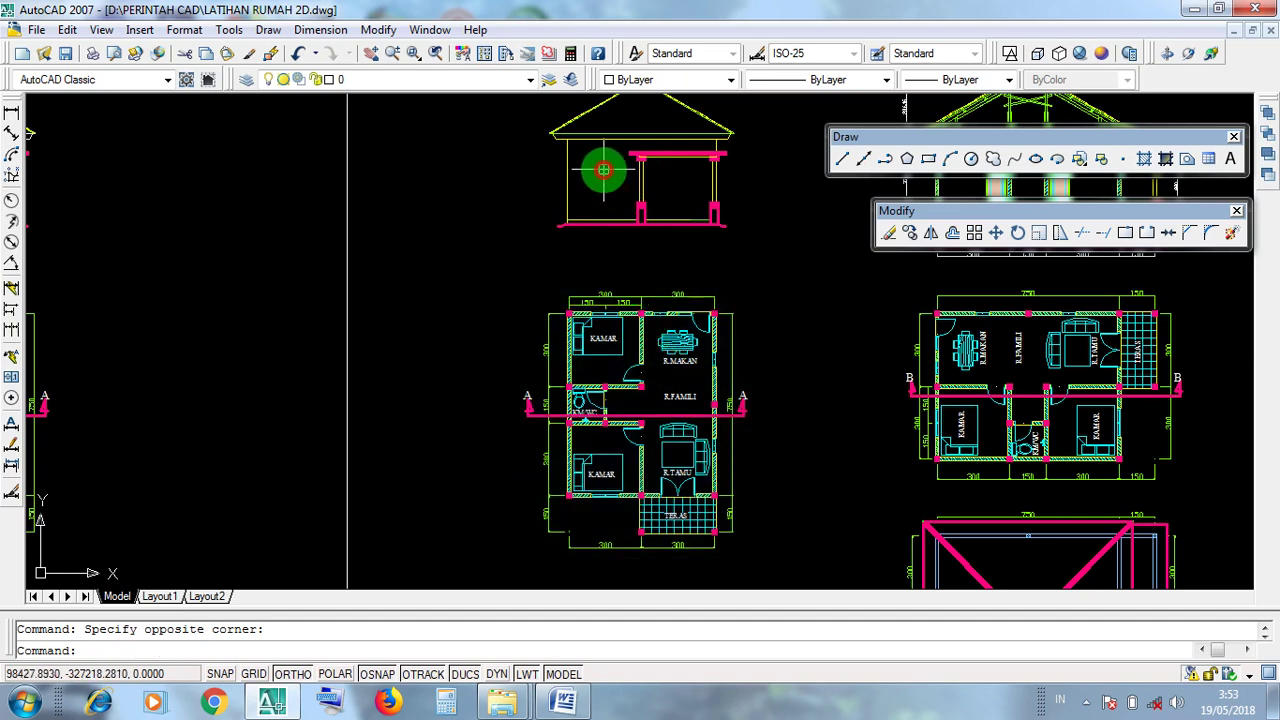
pyautogui.moveTo(663, 194)
pyautogui.mouseDown(button='middle')
pyautogui.moveTo(689, 229)
pyautogui.moveTo(686, 217)
pyautogui.mouseUp(button='middle')
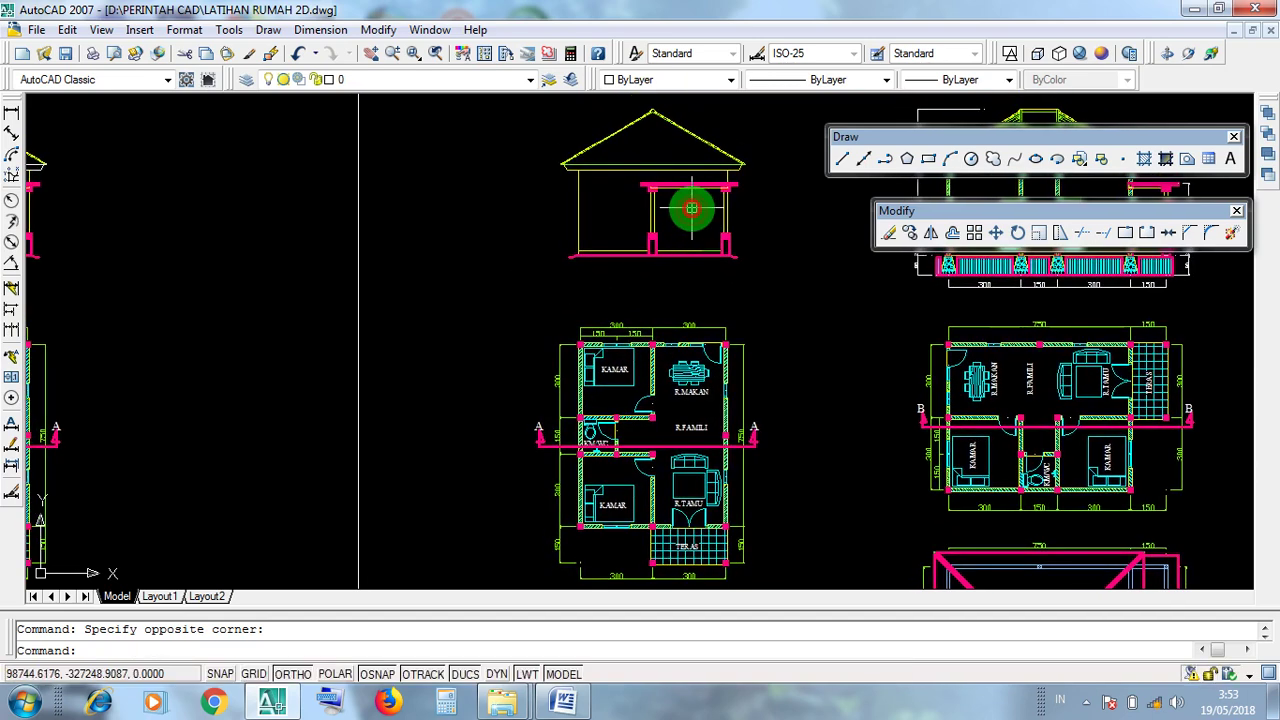
pyautogui.moveTo(718, 347); pyautogui.dragTo(714, 279, button='middle')
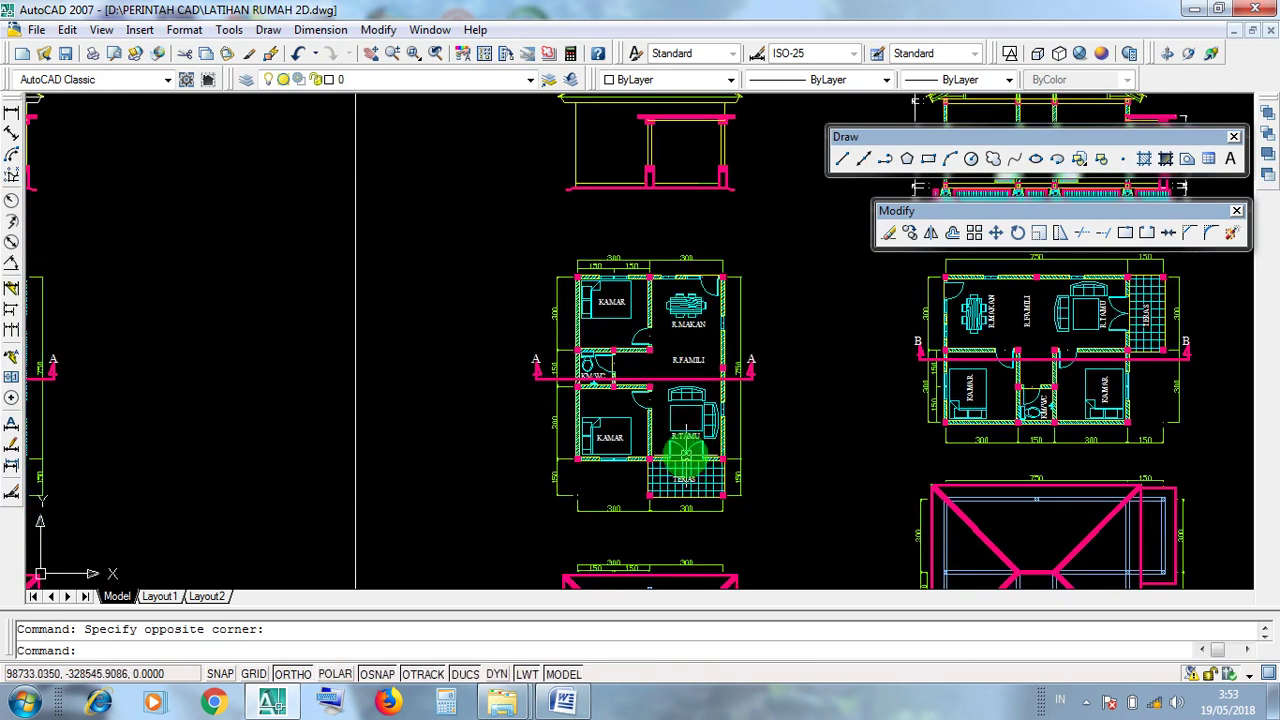
# Examine the front strip of the floor plan, including the KAMAR front wall, the R.TAMU entrance and the terrace
pyautogui.scroll(5, 693, 460)
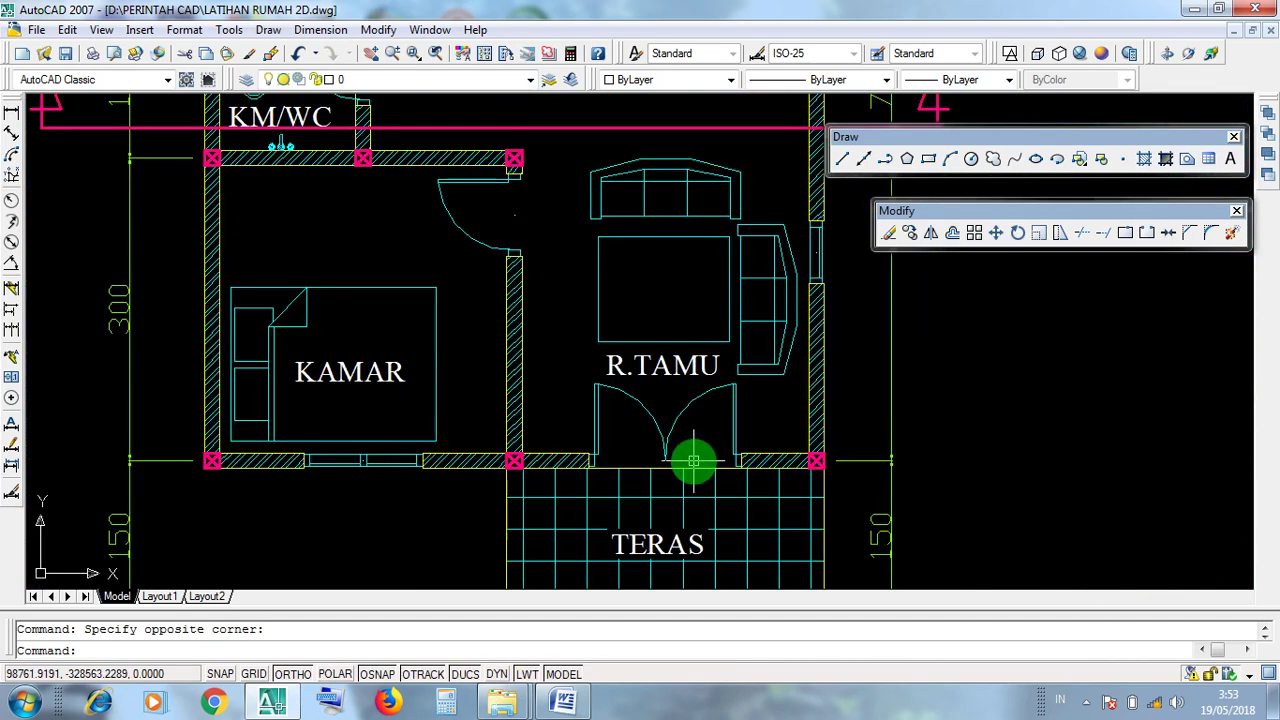
pyautogui.scroll(-2, 620, 435)
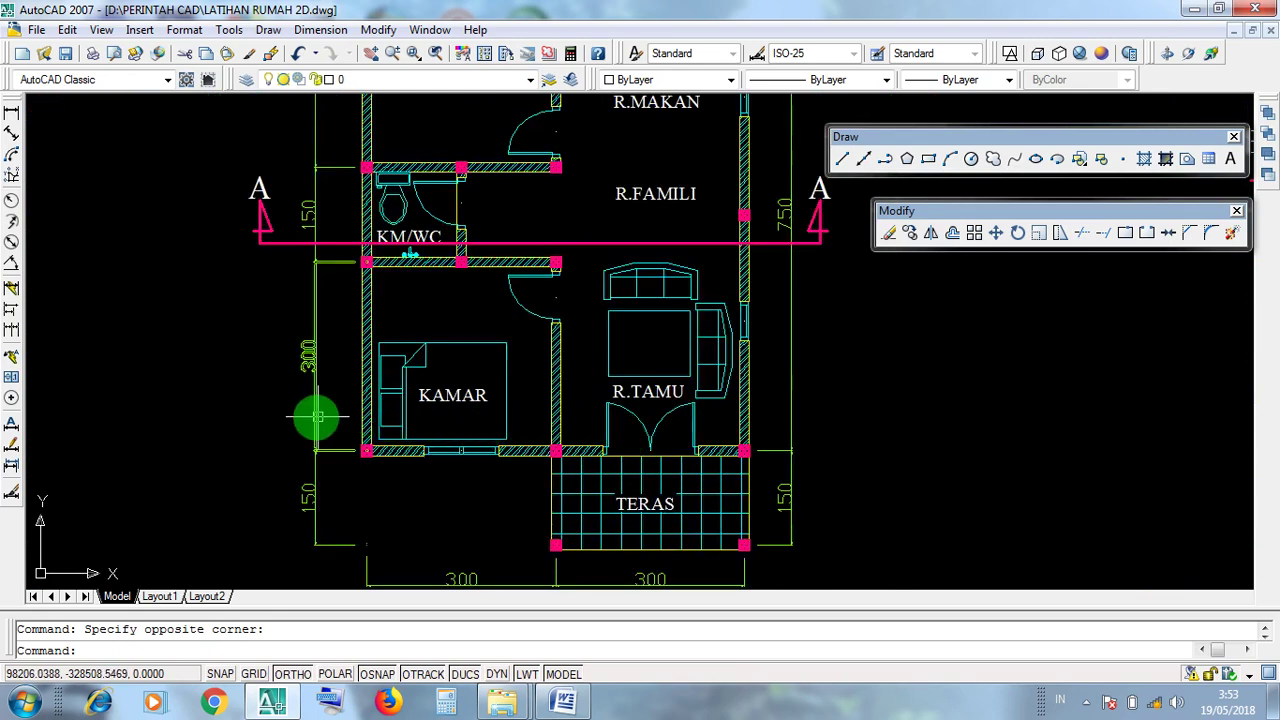
pyautogui.click(282, 418)
pyautogui.scroll(-2, 450, 450)
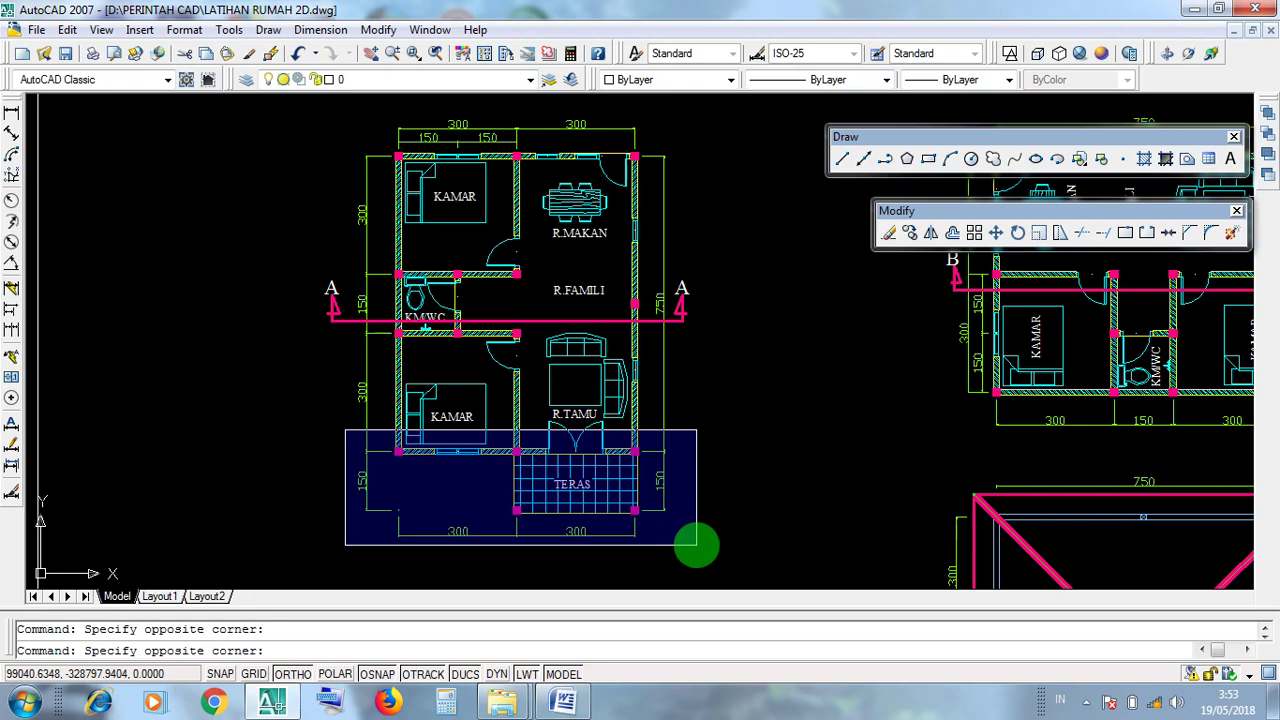
pyautogui.click(696, 545)
pyautogui.scroll(4, 563, 456)
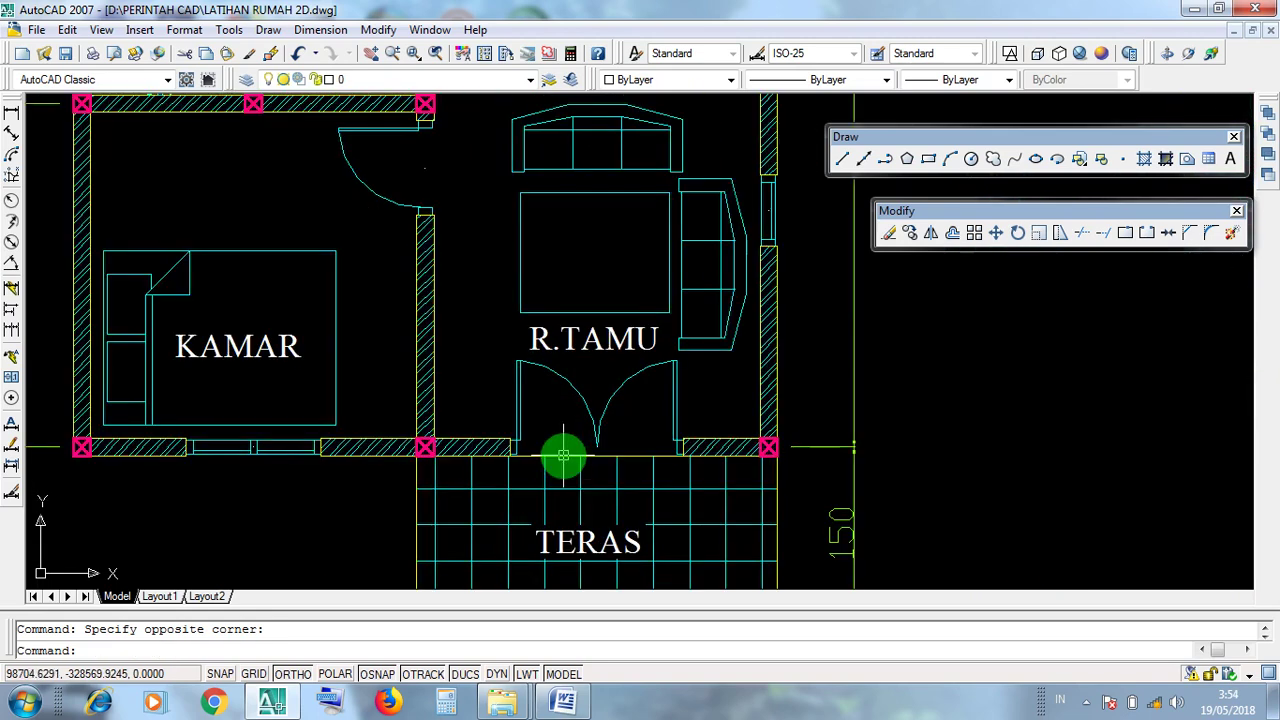
# Examine the double door opening between R.TAMU and TERAS on the floor plan
pyautogui.moveTo(563, 456)
pyautogui.mouseDown(button='middle')
pyautogui.moveTo(603, 440)
pyautogui.moveTo(617, 380)
pyautogui.moveTo(641, 390)
pyautogui.mouseUp(button='middle')
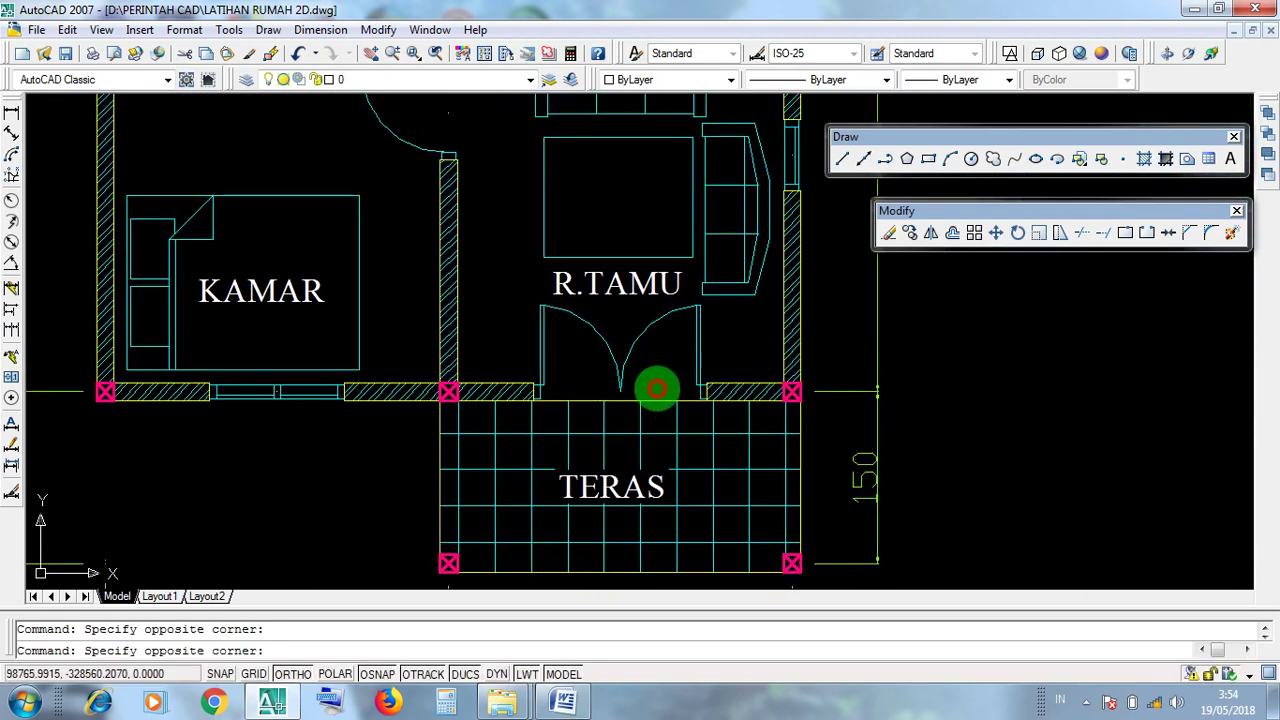
pyautogui.click(642, 358)
pyautogui.moveTo(643, 343)
pyautogui.mouseDown(button='middle')
pyautogui.moveTo(651, 465)
pyautogui.moveTo(638, 350)
pyautogui.mouseUp(button='middle')
pyautogui.moveTo(649, 437); pyautogui.dragTo(653, 378, button='middle')
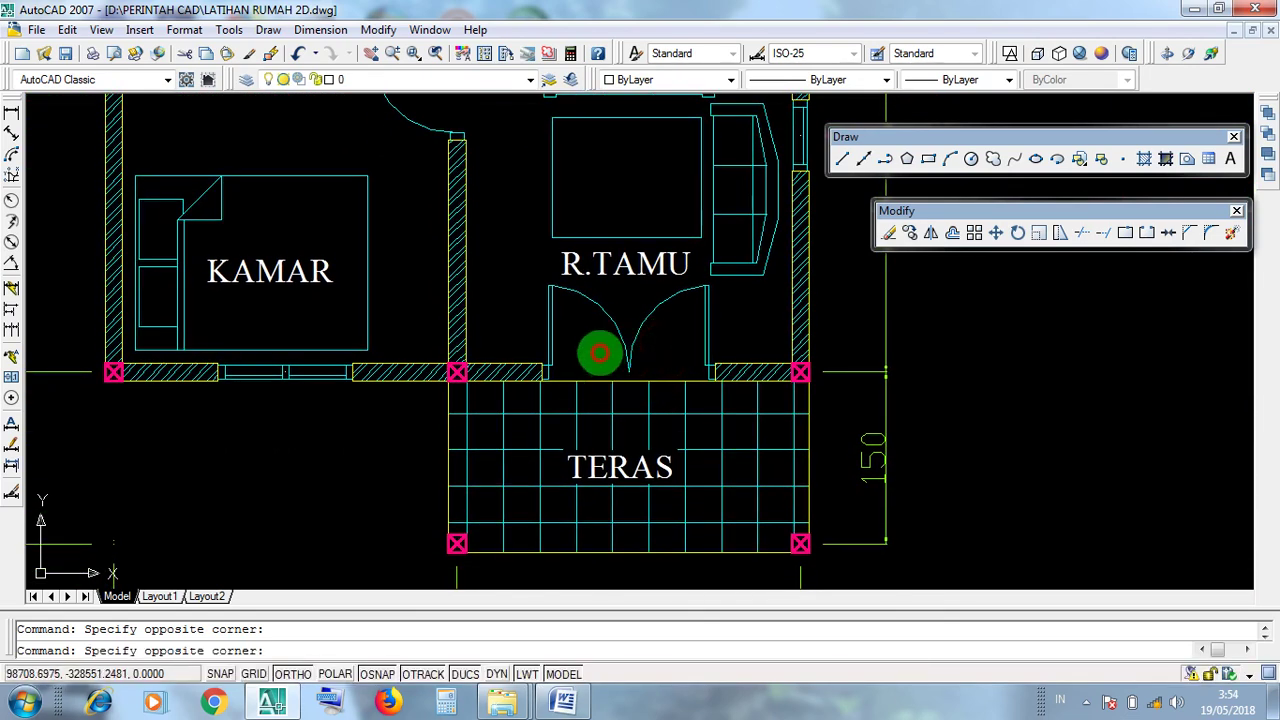
pyautogui.moveTo(527, 275); pyautogui.dragTo(543, 334)
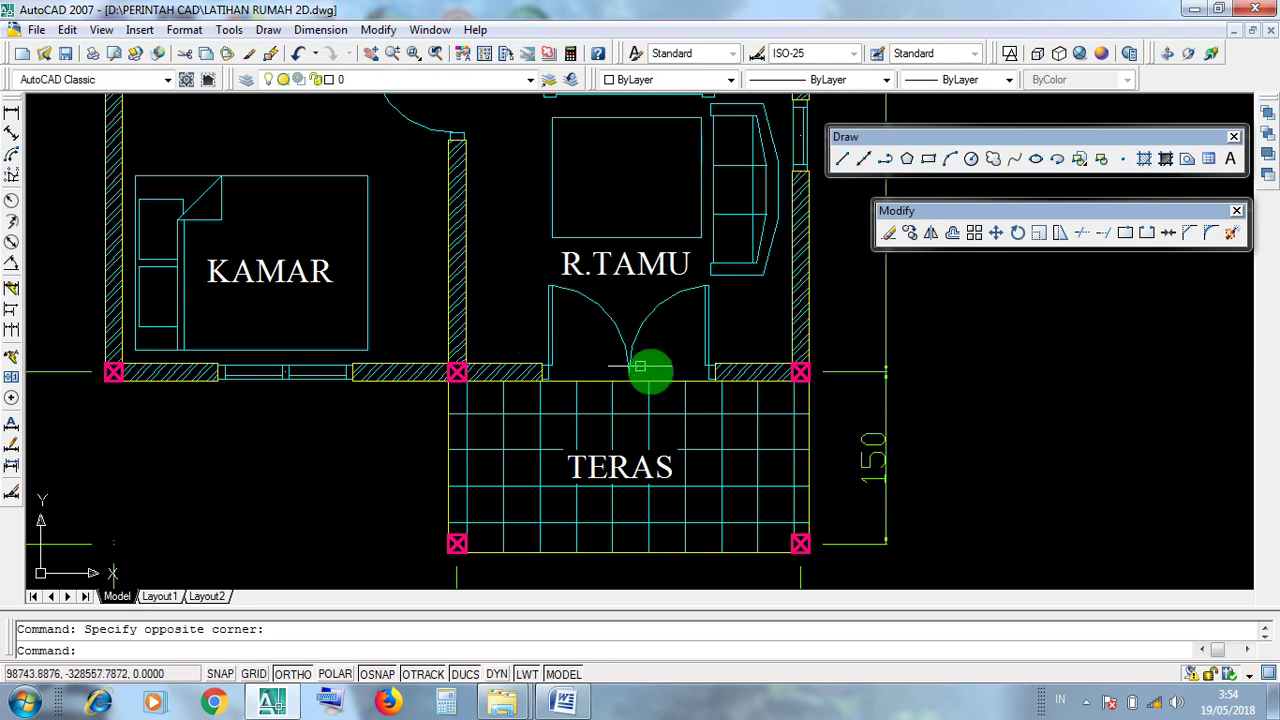
pyautogui.click(647, 333)
pyautogui.click(597, 340)
pyautogui.click(596, 340)
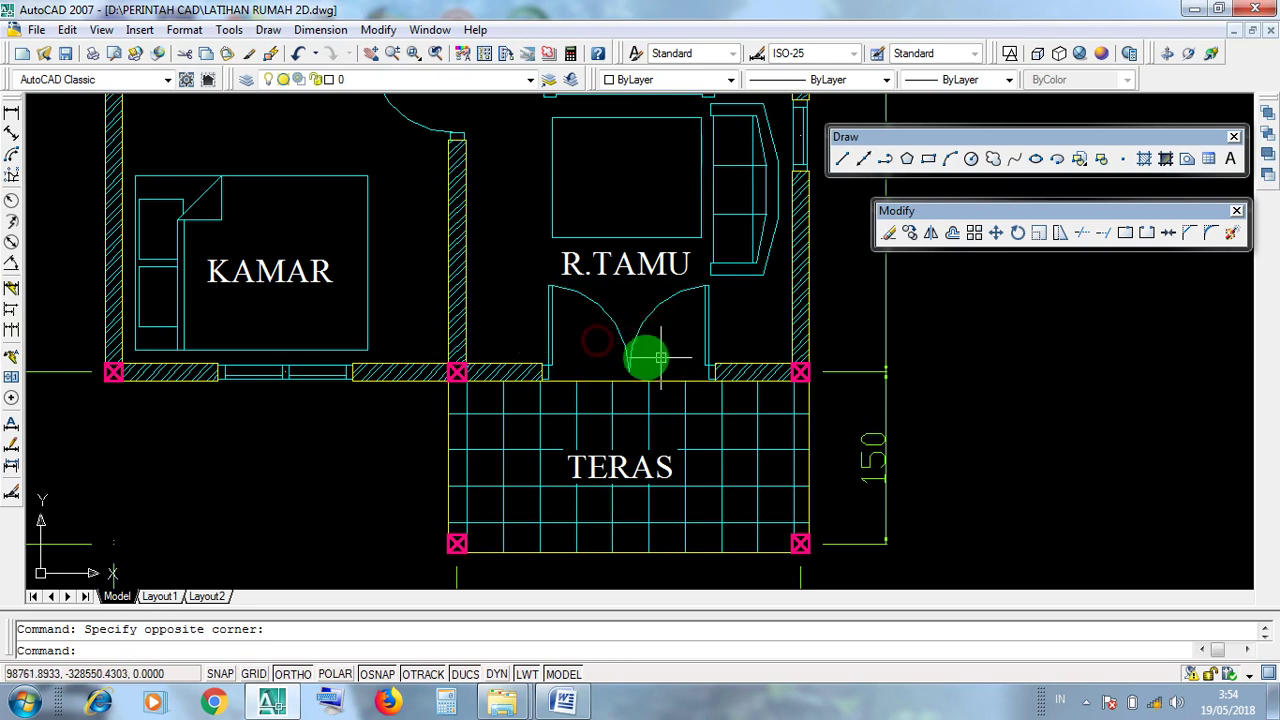
# Inspect the window in the front wall of the KAMAR room on the floor plan
pyautogui.moveTo(577, 367); pyautogui.dragTo(737, 391, button='middle')
pyautogui.scroll(3, 363, 388)
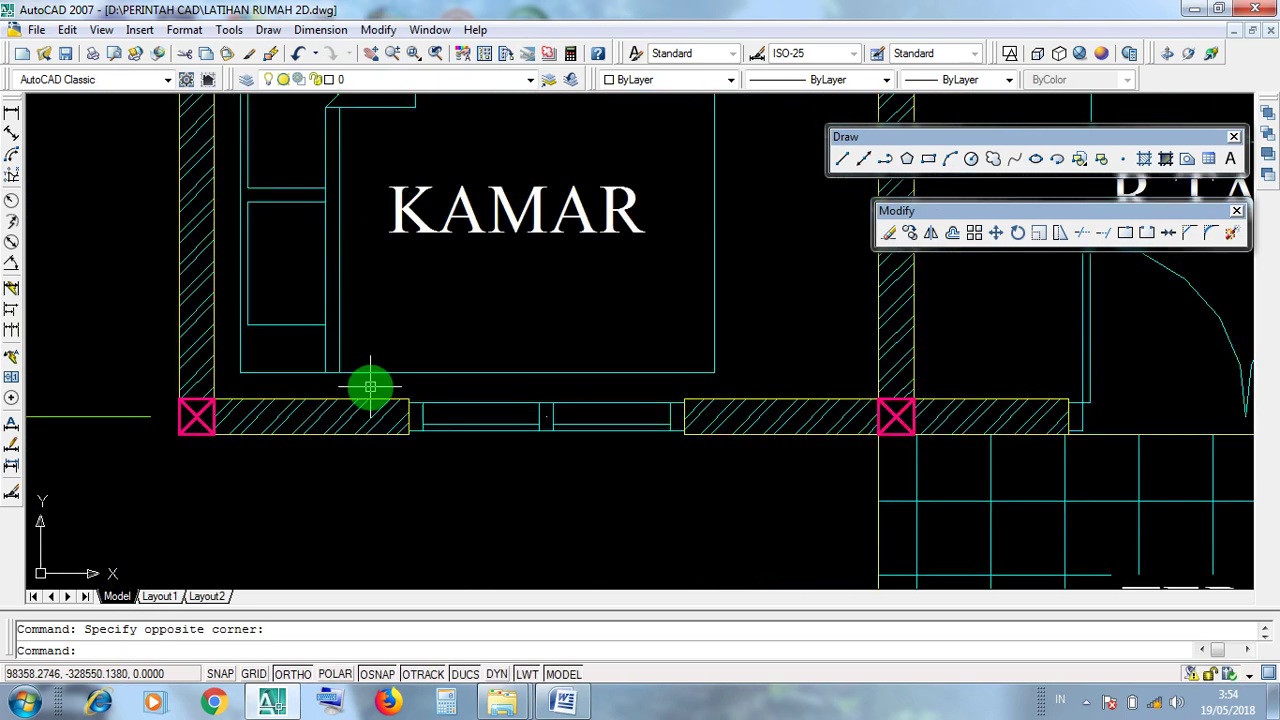
pyautogui.click(369, 387)
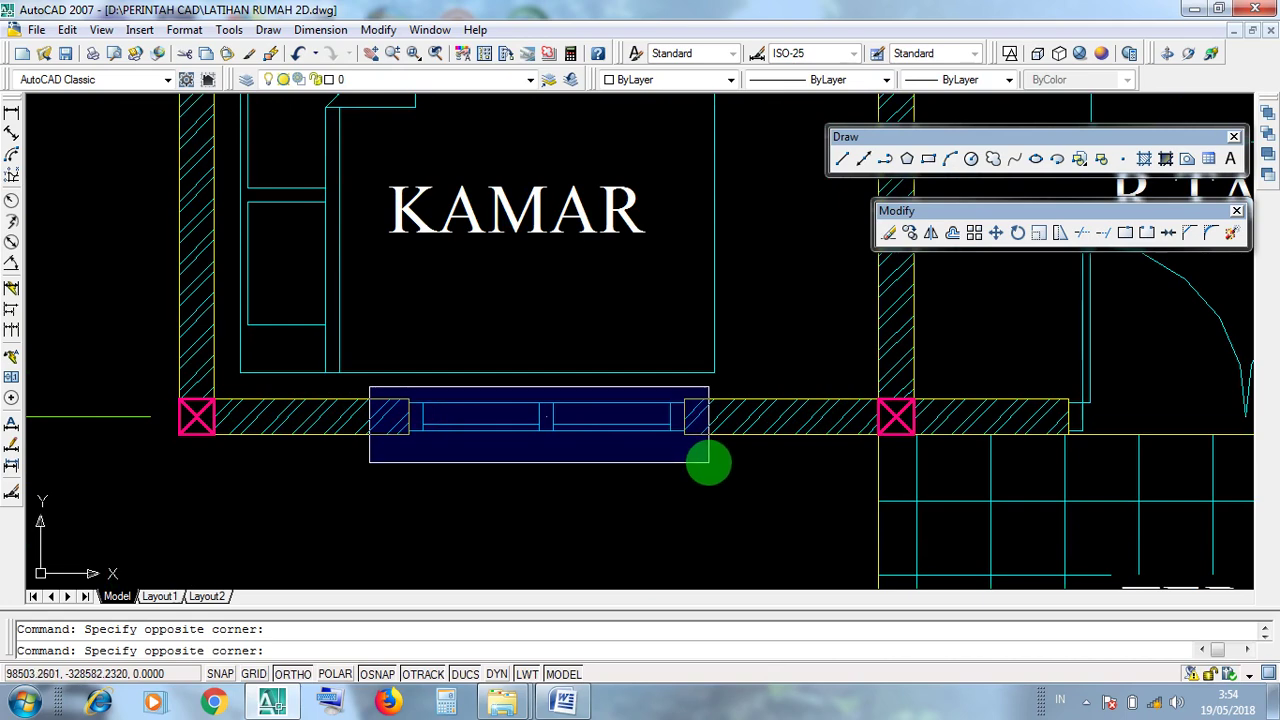
pyautogui.click(709, 462)
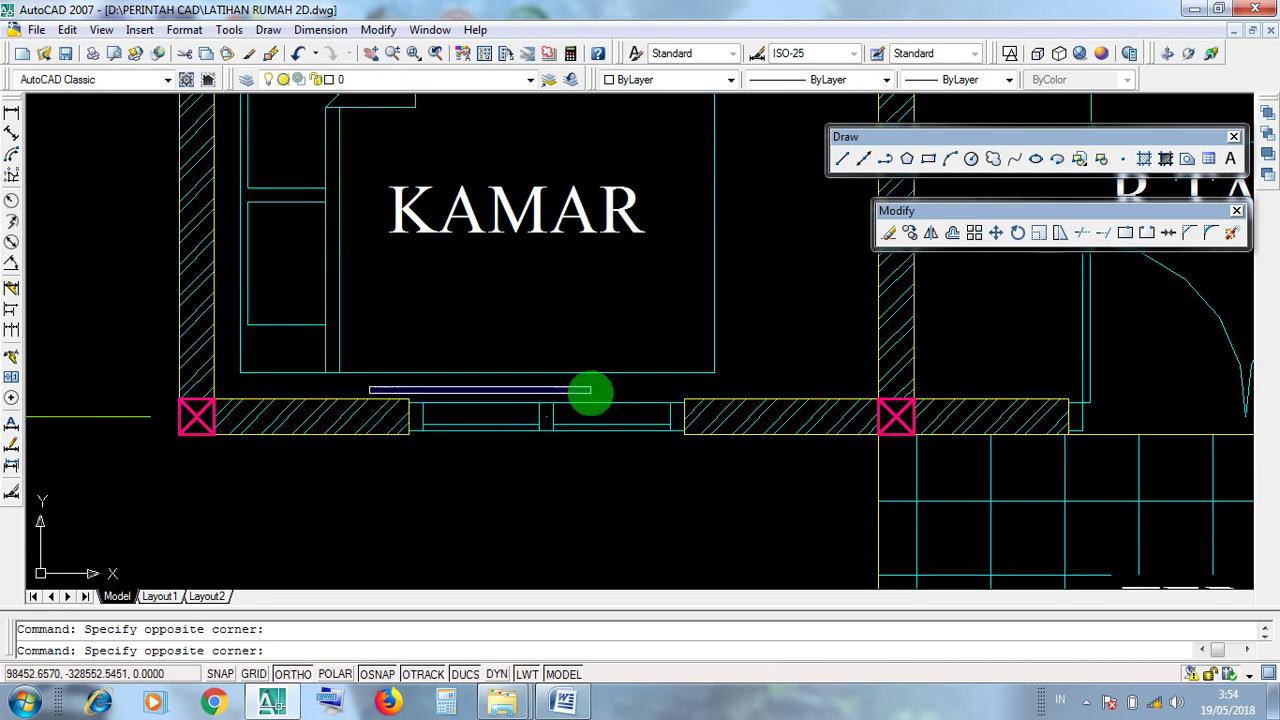
# View the floor plan together with the incomplete elevation and the finished example beside it
pyautogui.scroll(-5, 595, 468)
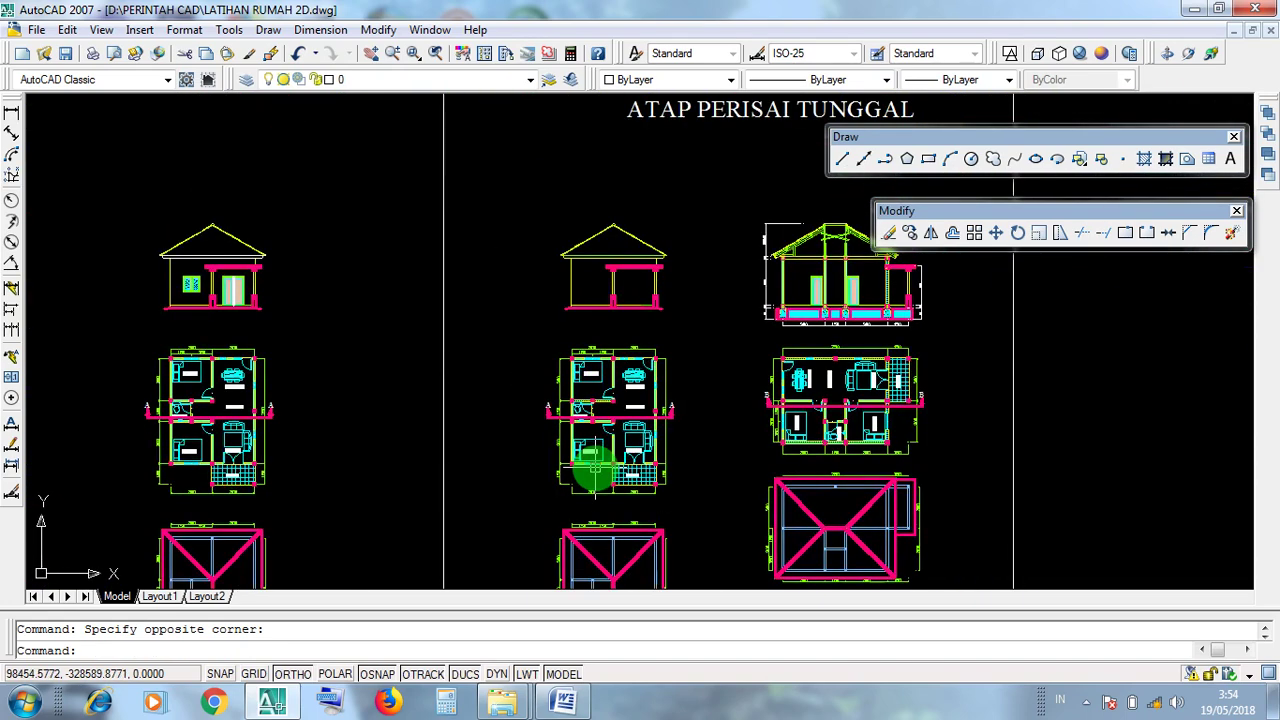
pyautogui.scroll(5, 595, 462)
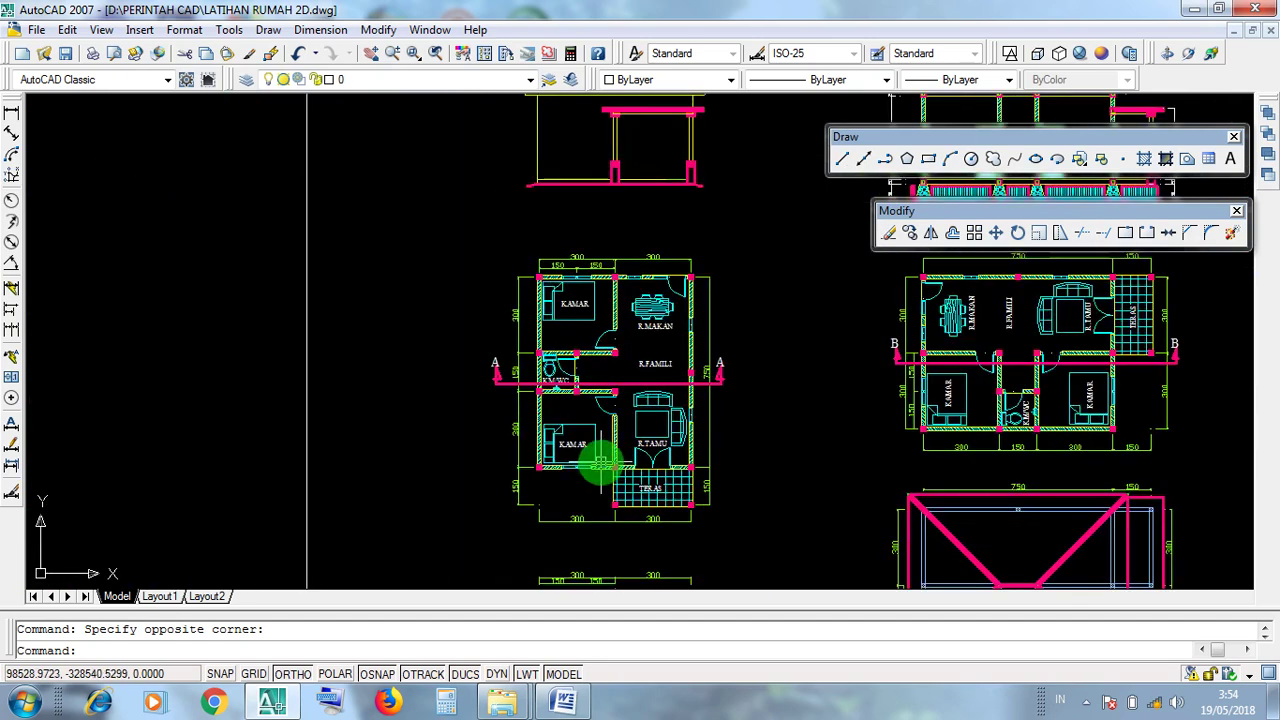
pyautogui.scroll(-3, 636, 462)
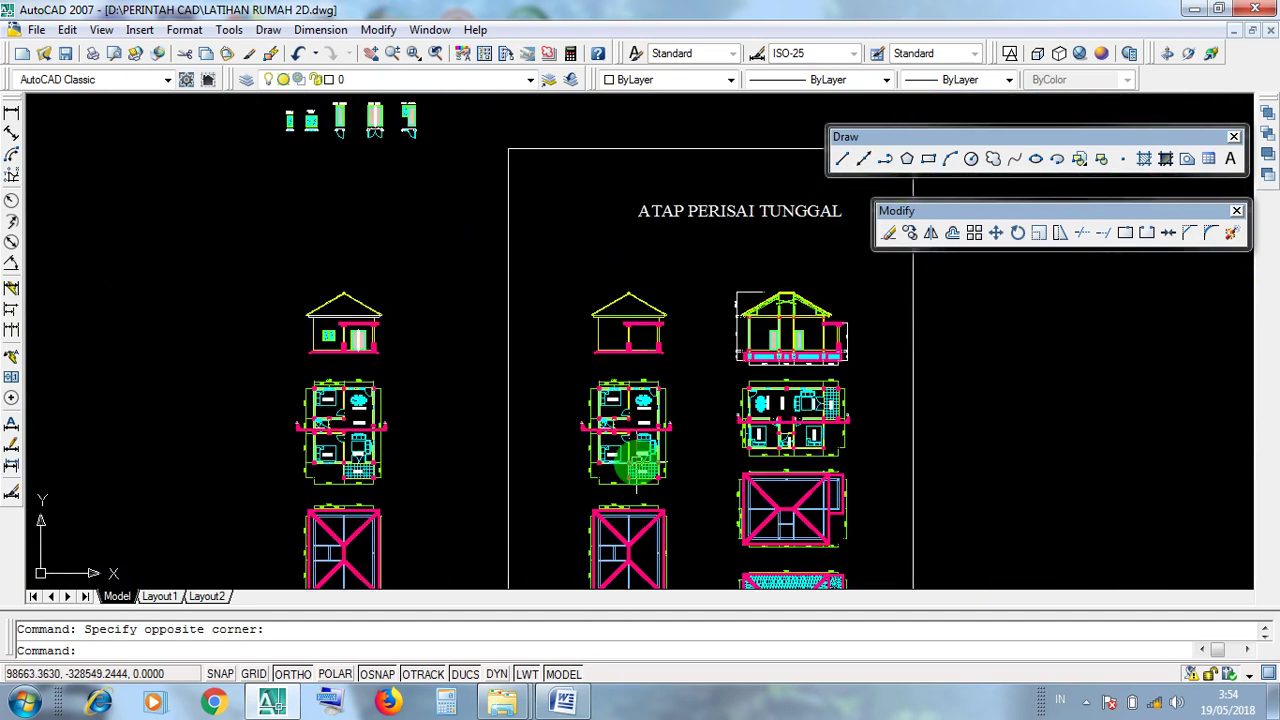
pyautogui.scroll(2, 640, 470)
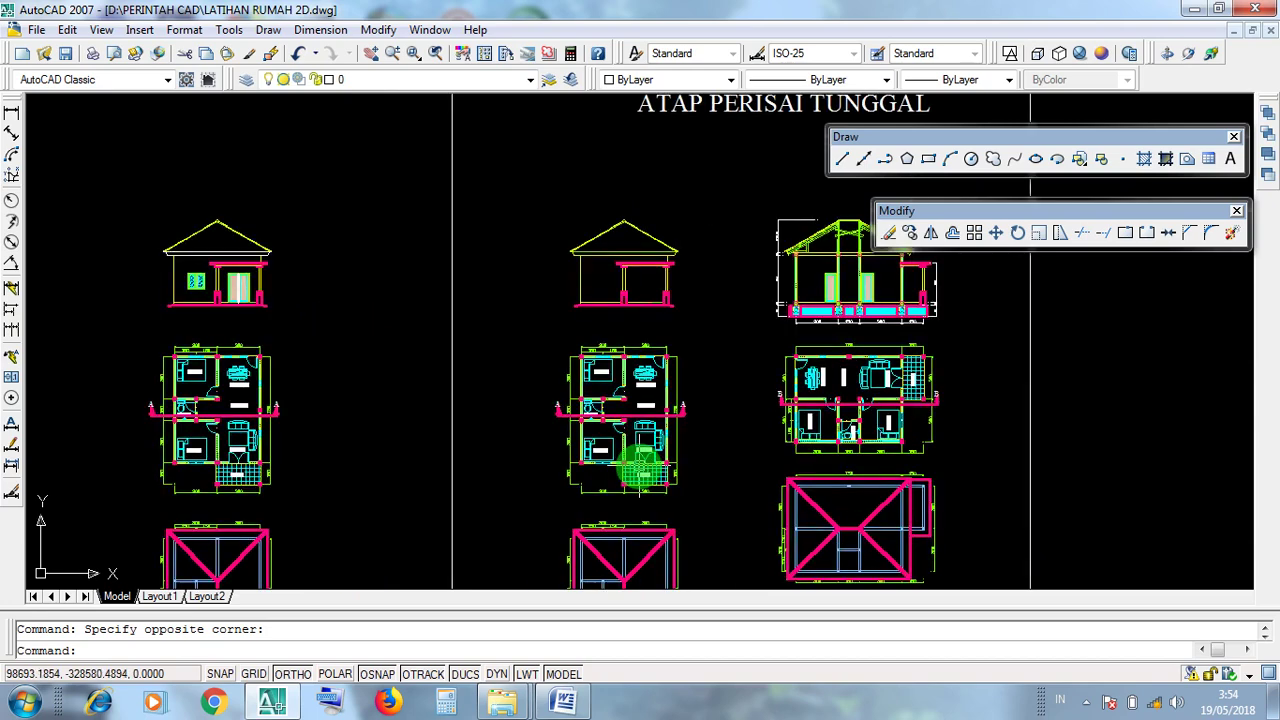
pyautogui.scroll(3, 640, 470)
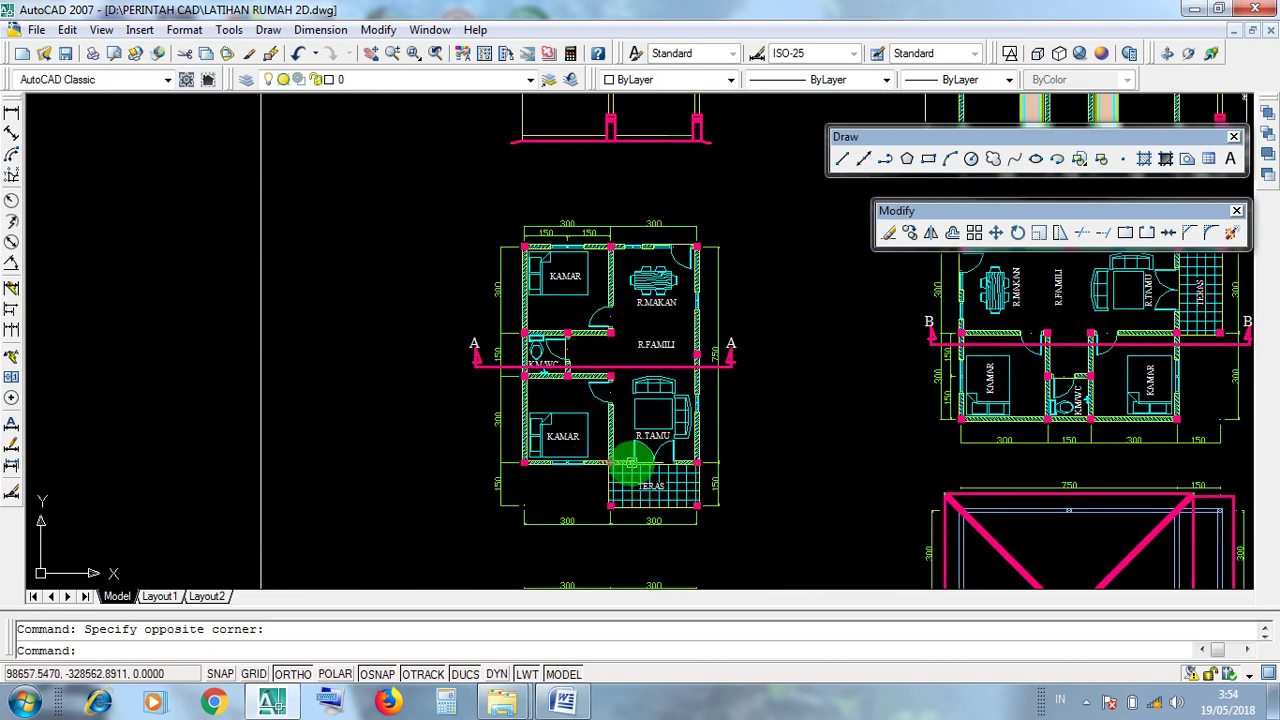
pyautogui.scroll(5, 623, 451)
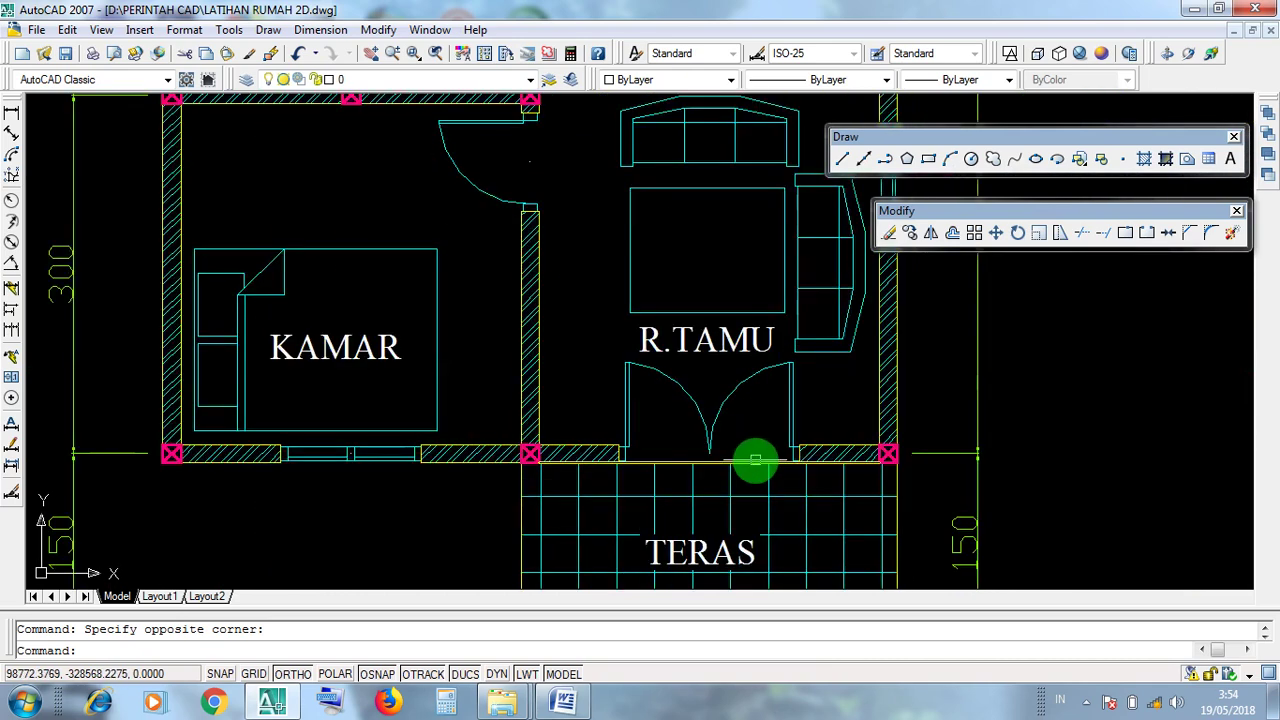
# Highlight both door frame posts and both door leaves of the R.TAMU double door for inspection, then clear the selection
pyautogui.scroll(2, 791, 447)
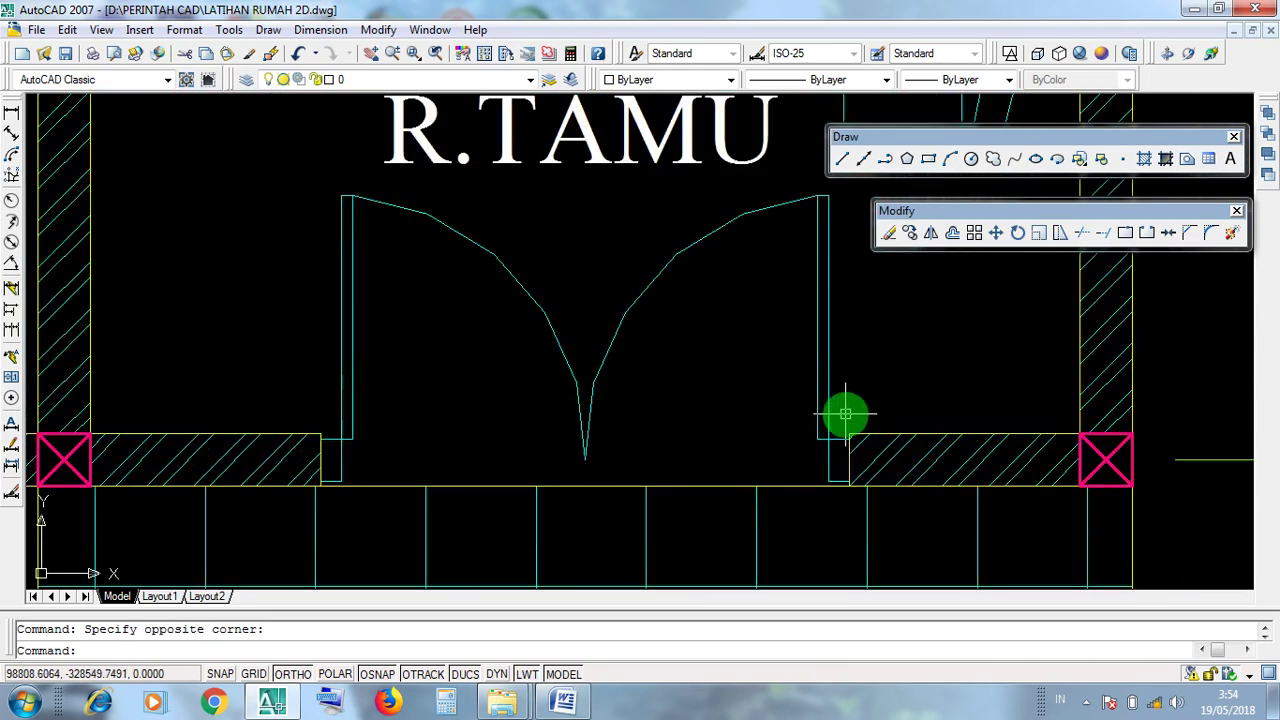
pyautogui.click(831, 471)
pyautogui.click(338, 467)
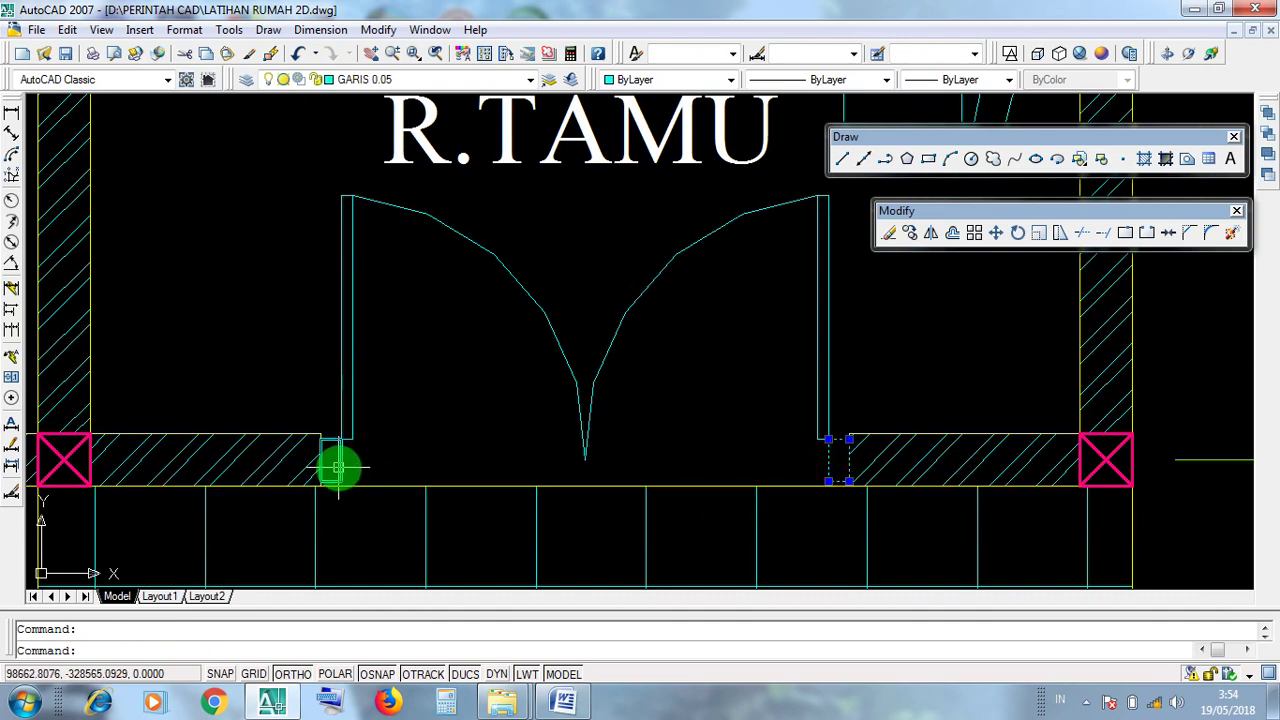
pyautogui.scroll(3, 850, 481)
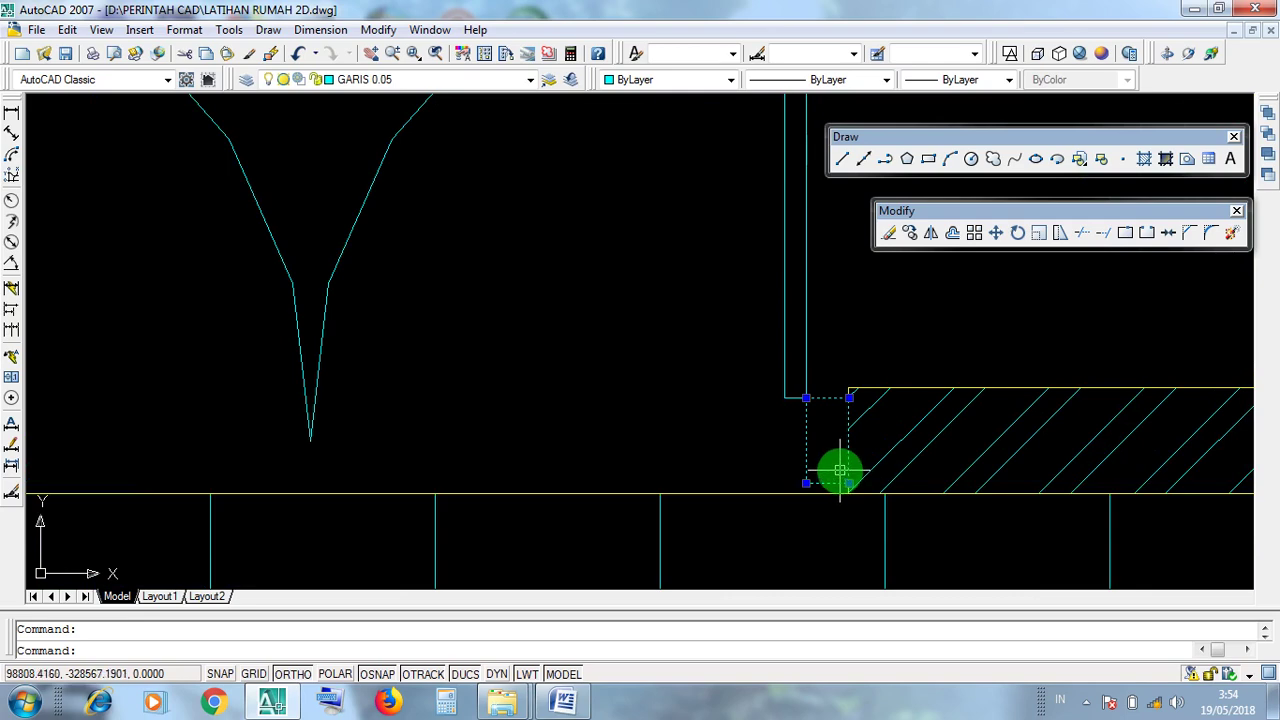
pyautogui.click(840, 470)
pyautogui.click(821, 427)
pyautogui.scroll(-5, 868, 474)
pyautogui.scroll(2, 454, 473)
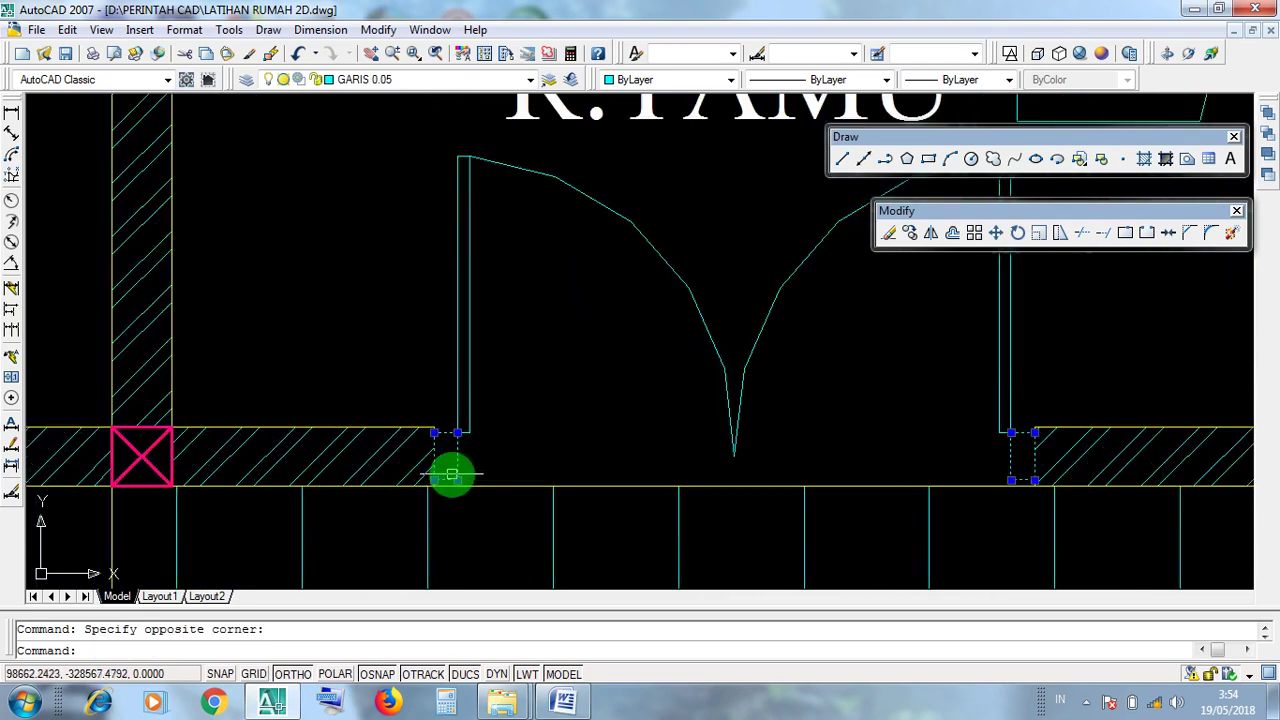
pyautogui.scroll(3, 452, 475)
pyautogui.scroll(-4, 437, 452)
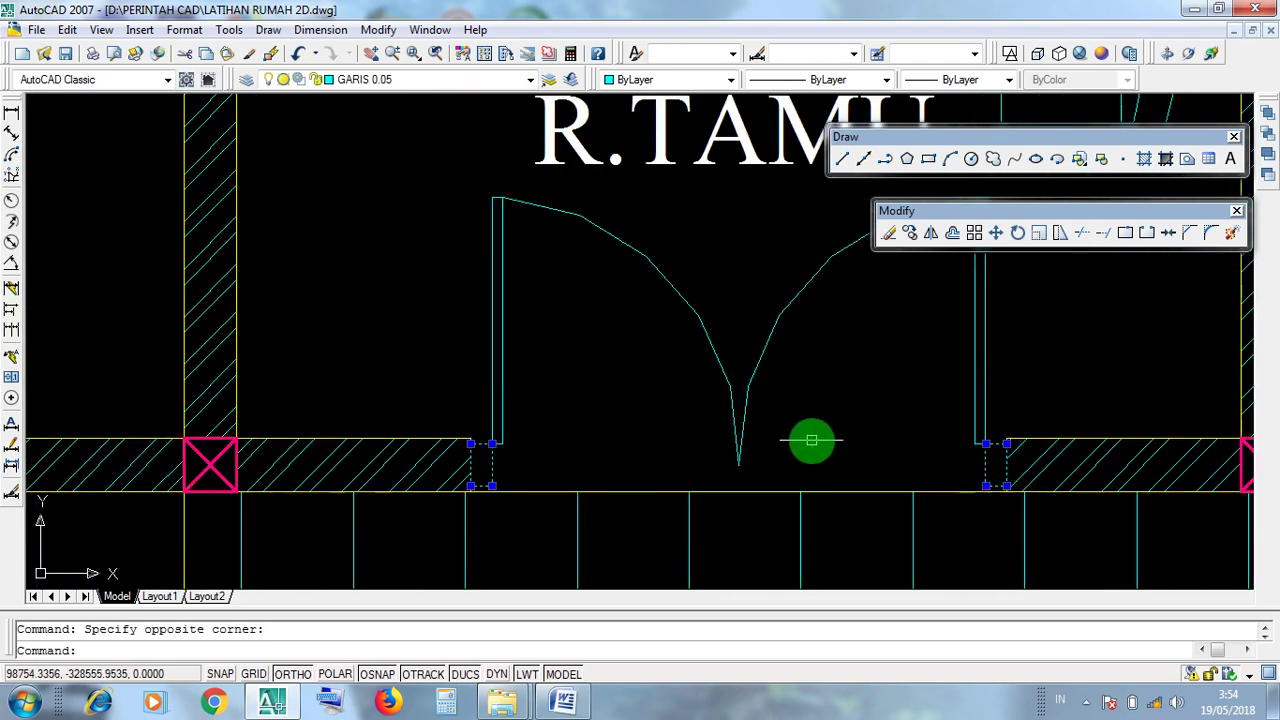
pyautogui.moveTo(811, 440); pyautogui.dragTo(640, 517, button='middle')
pyautogui.click(830, 466)
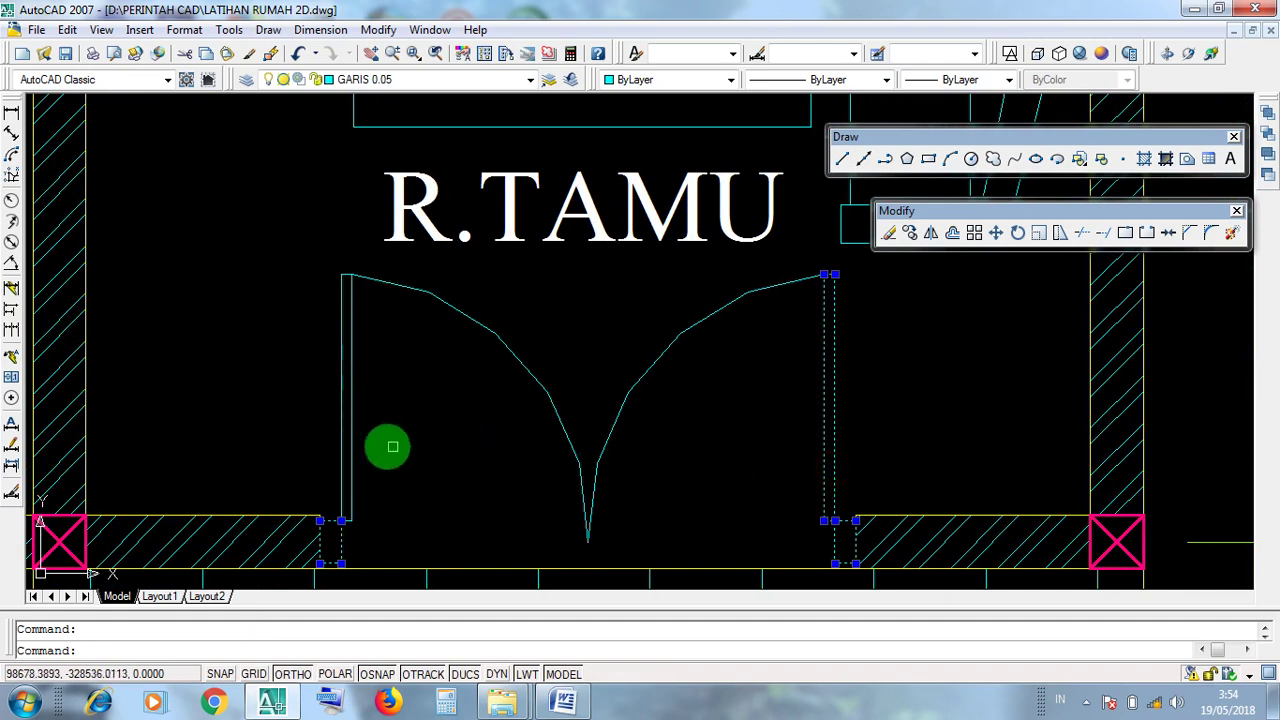
pyautogui.click(350, 440)
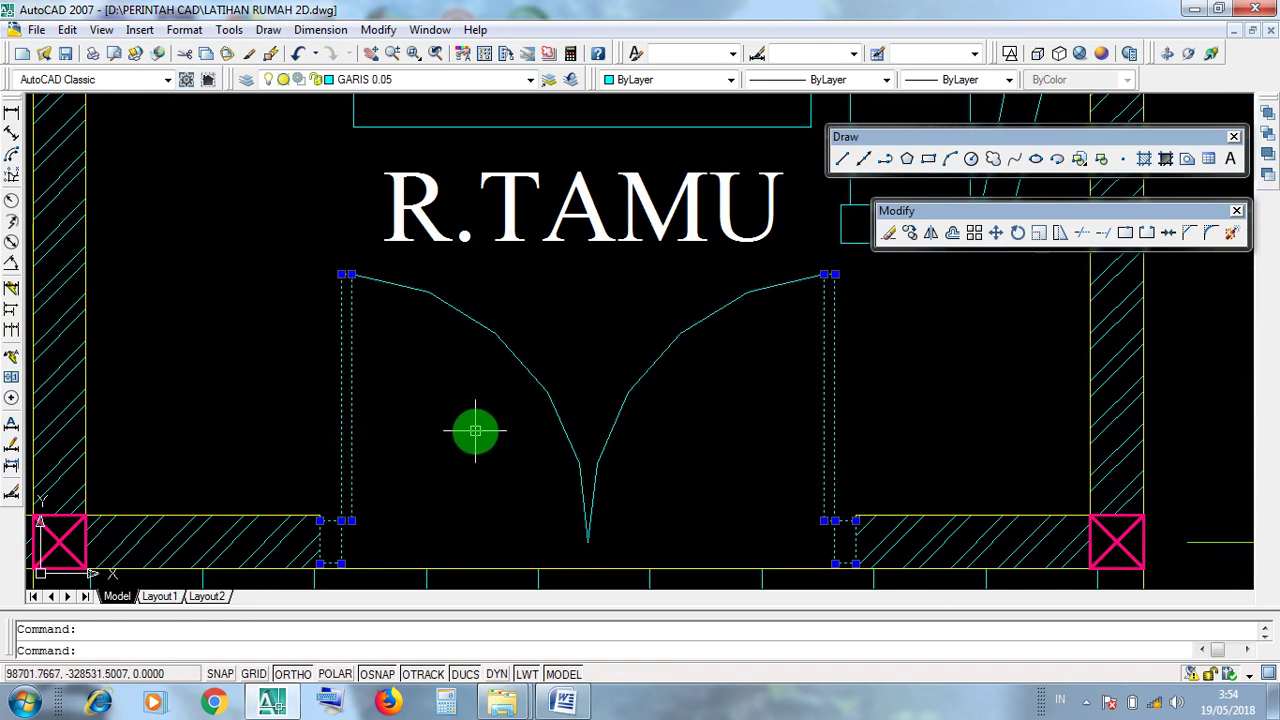
pyautogui.press('Escape')
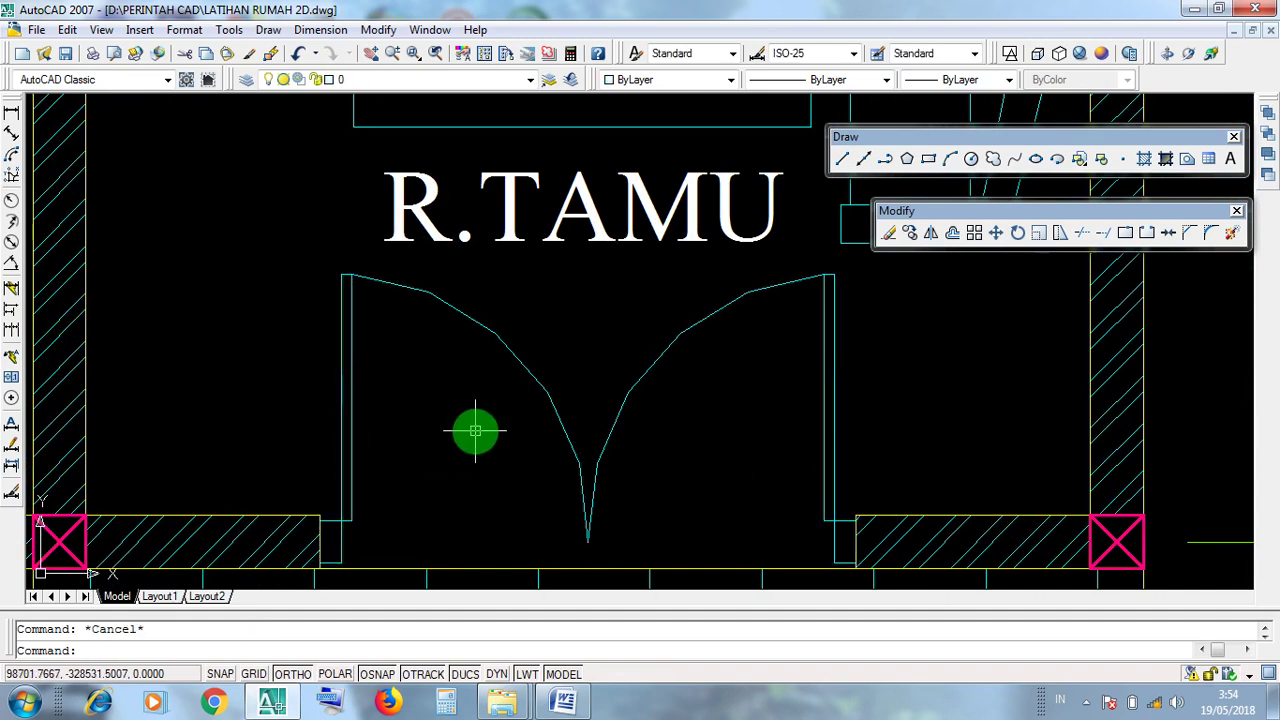
# Highlight each frame post of the double door with its adjoining wall edge for inspection, then clear the selection
pyautogui.click(834, 552)
pyautogui.scroll(5, 834, 552)
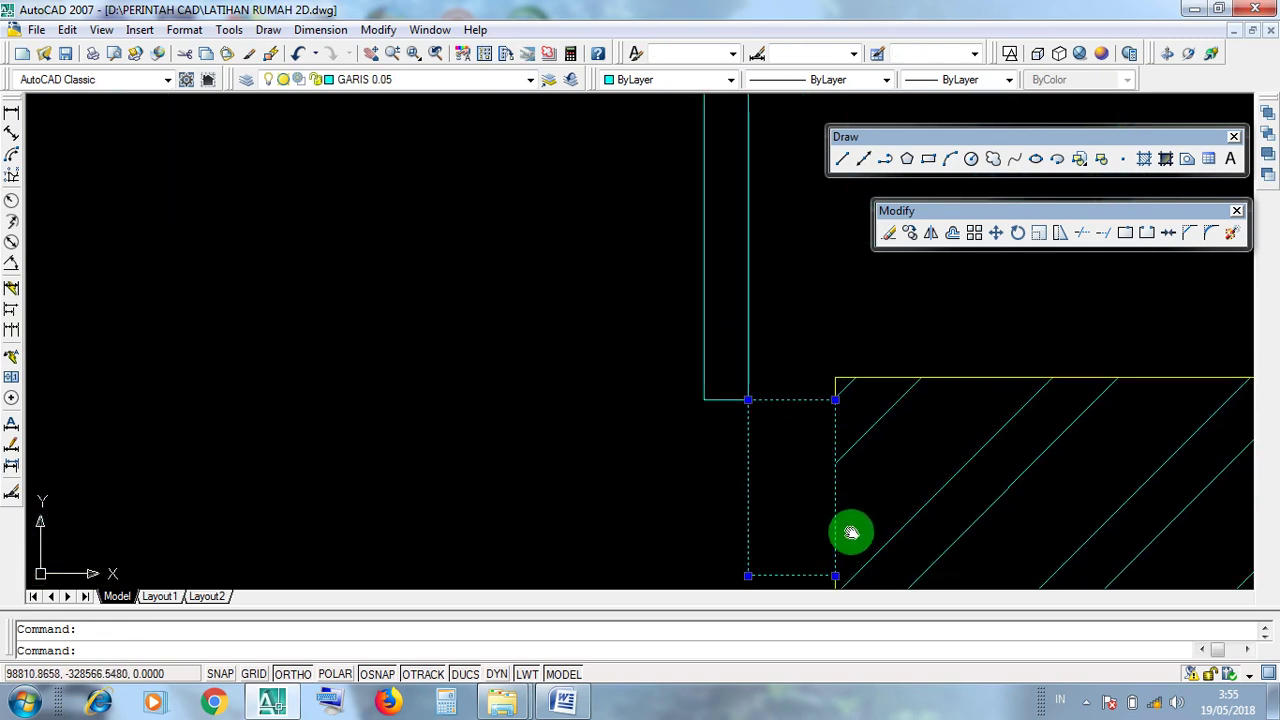
pyautogui.click(805, 465)
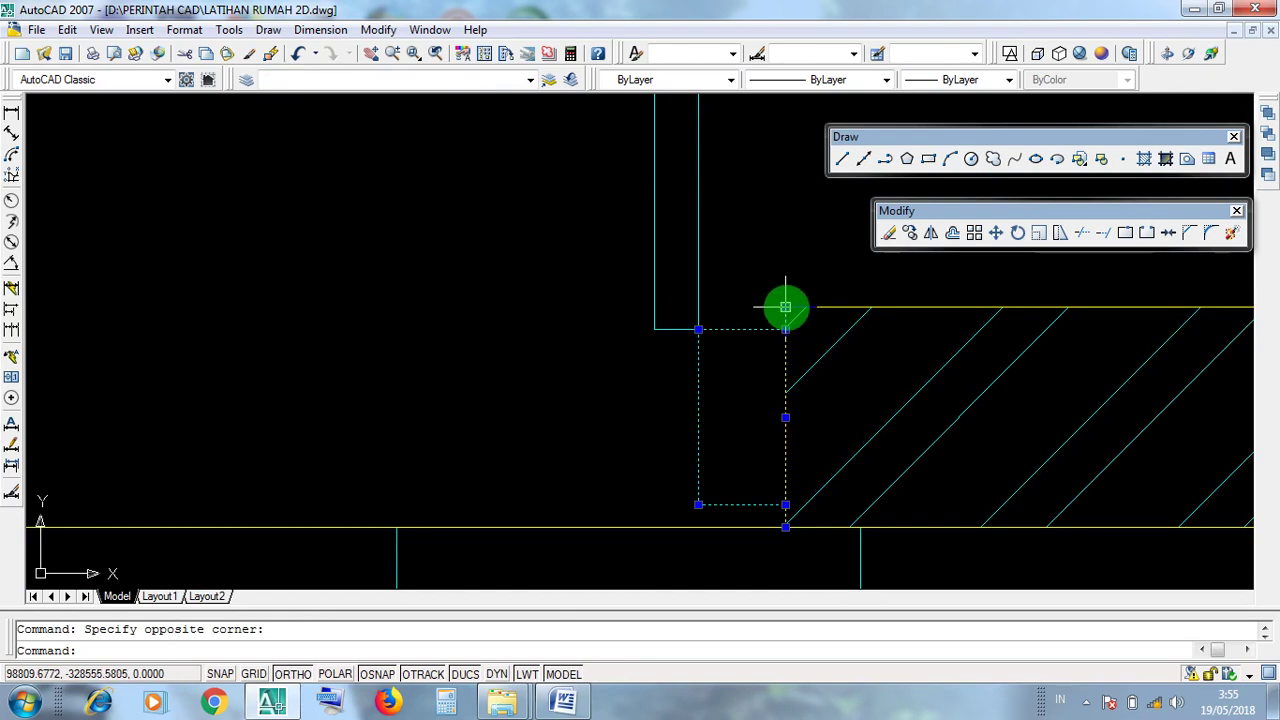
pyautogui.click(785, 370)
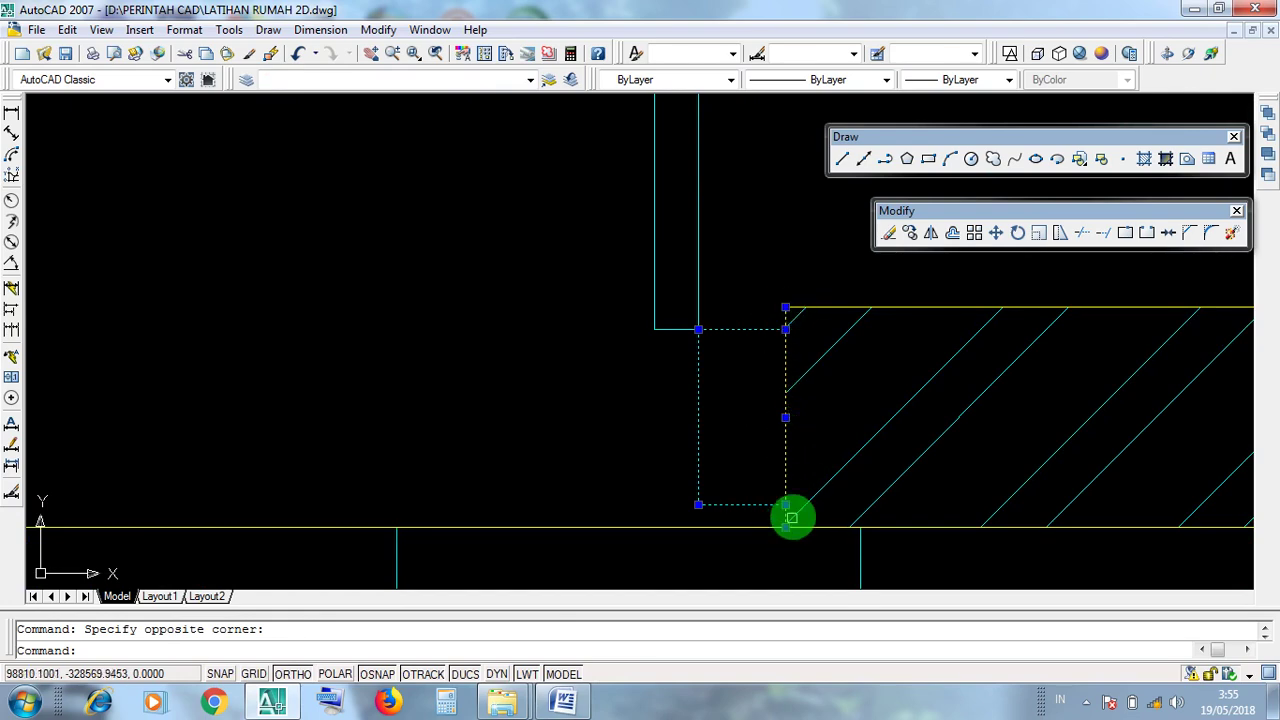
pyautogui.scroll(-5, 816, 463)
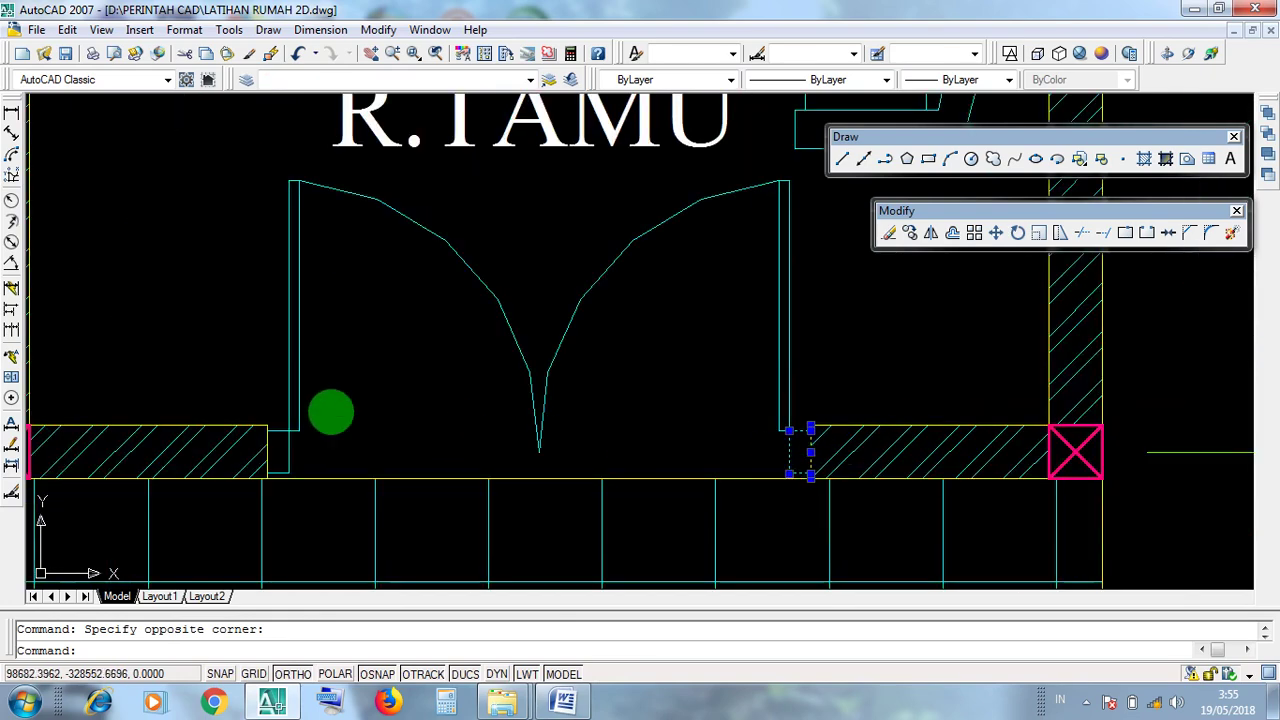
pyautogui.scroll(2, 213, 440)
pyautogui.scroll(2, 213, 440)
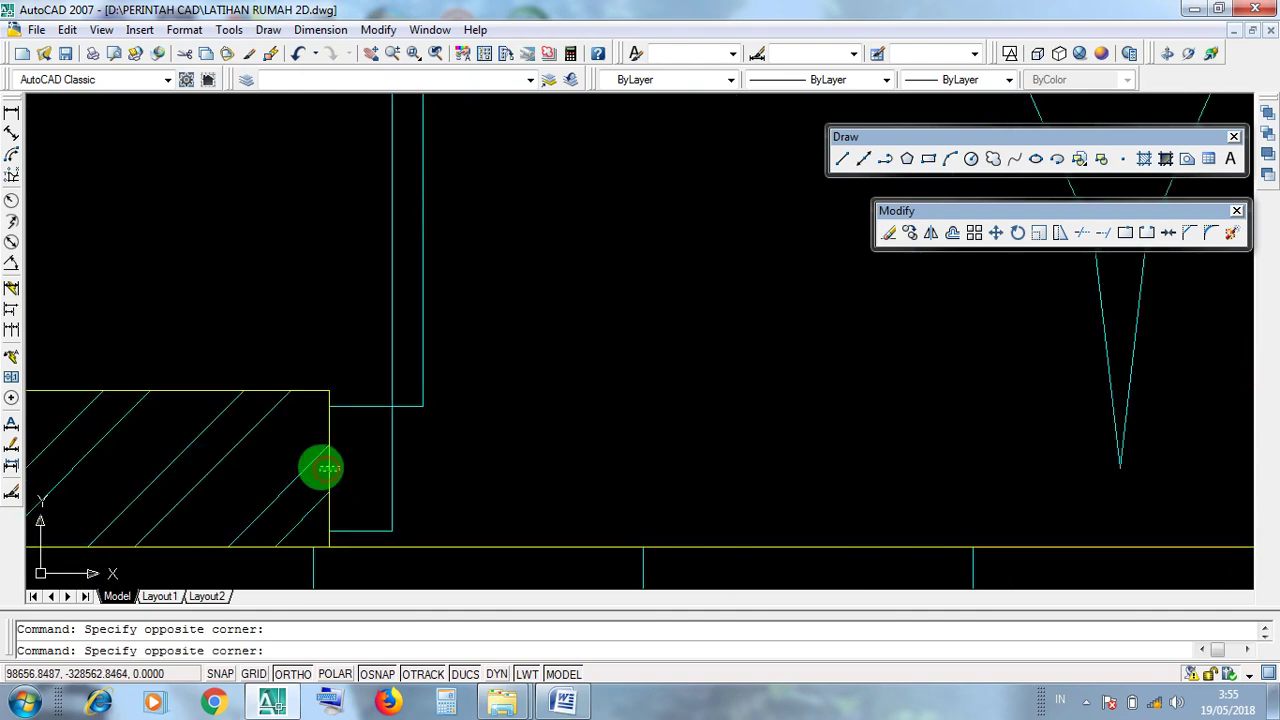
pyautogui.click(324, 466)
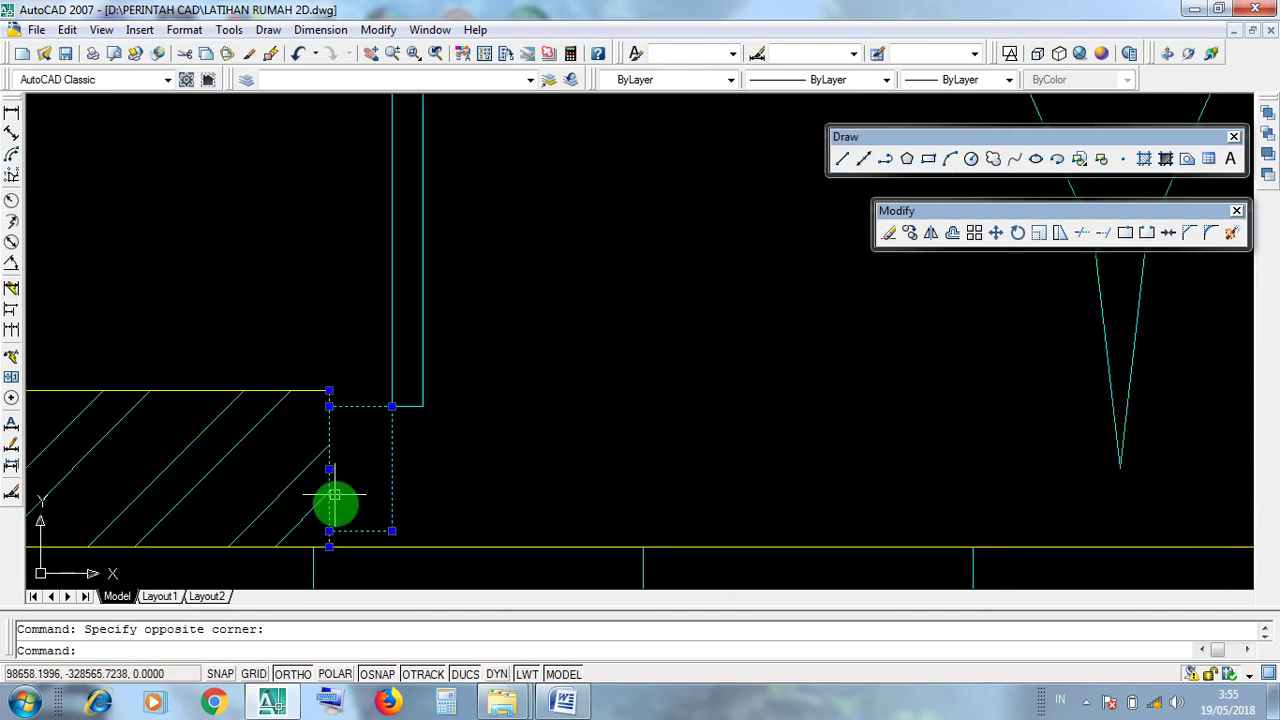
pyautogui.scroll(-4, 486, 471)
pyautogui.moveTo(557, 455); pyautogui.dragTo(532, 467, button='middle')
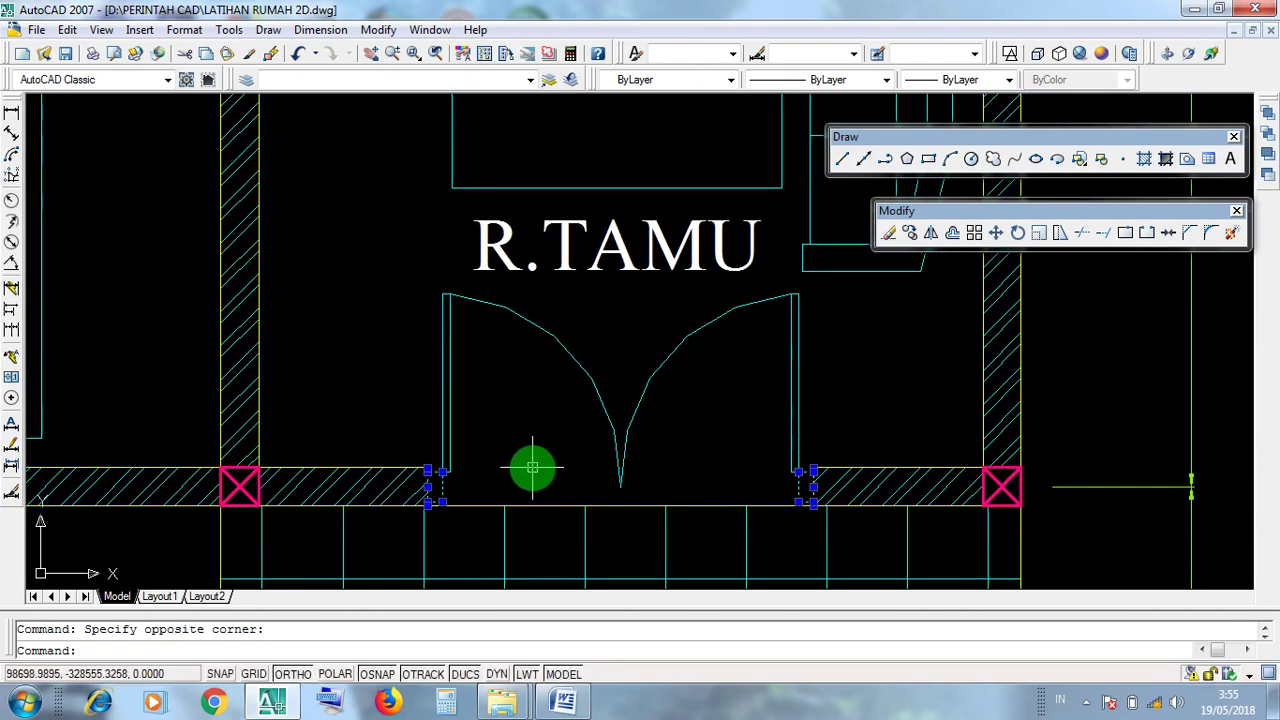
pyautogui.press('Escape')
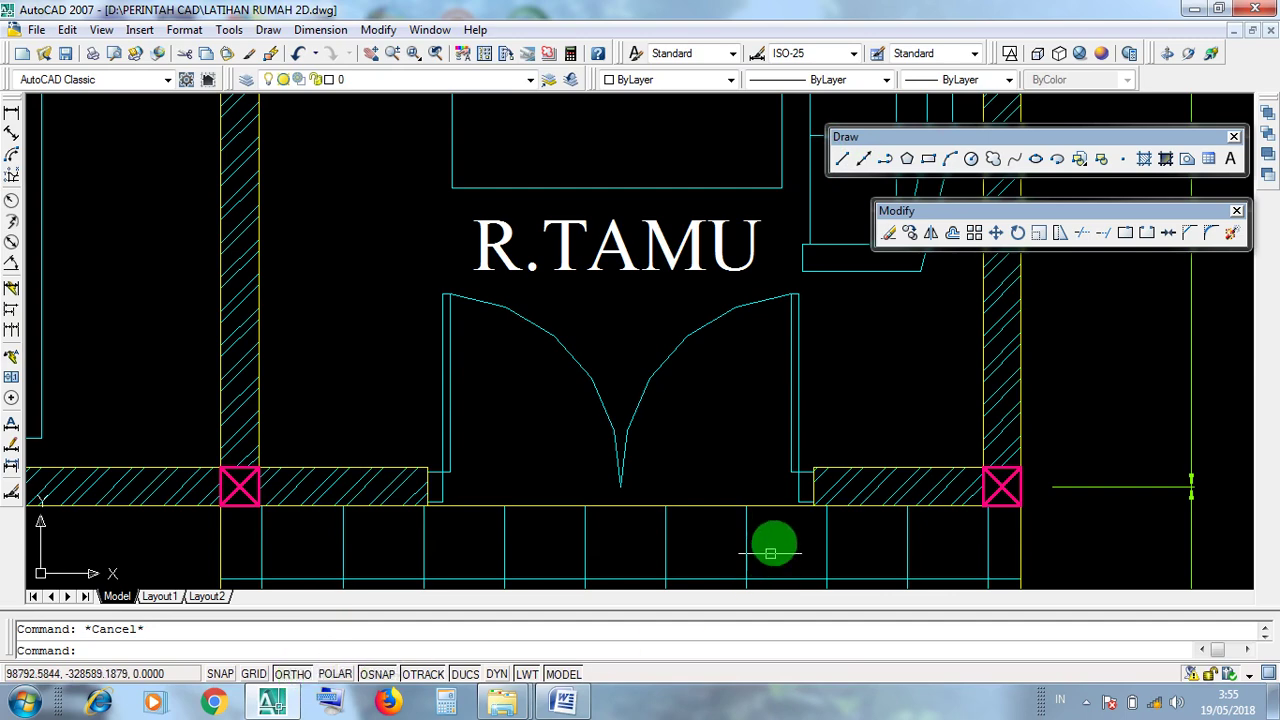
# Turn on Ortho mode for working from the front part of the floor plan
pyautogui.scroll(-5, 743, 443)
pyautogui.moveTo(763, 466); pyautogui.dragTo(750, 355, button='middle')
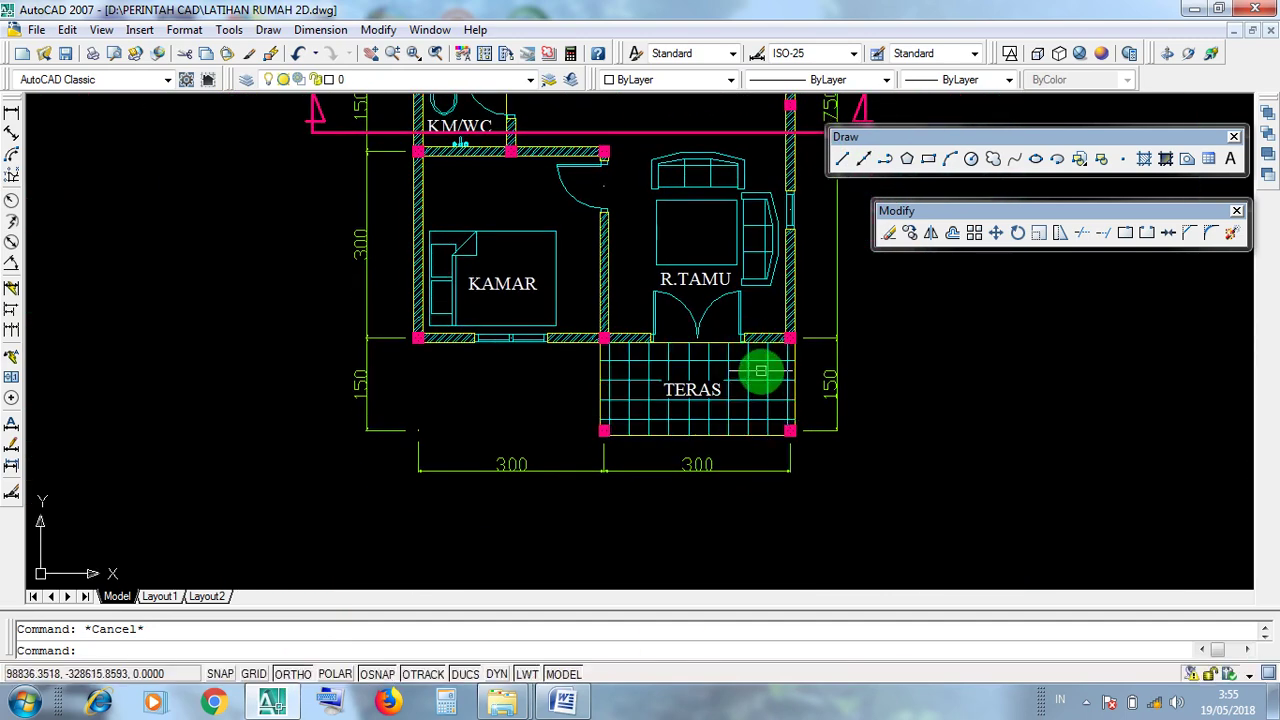
pyautogui.click(292, 675)
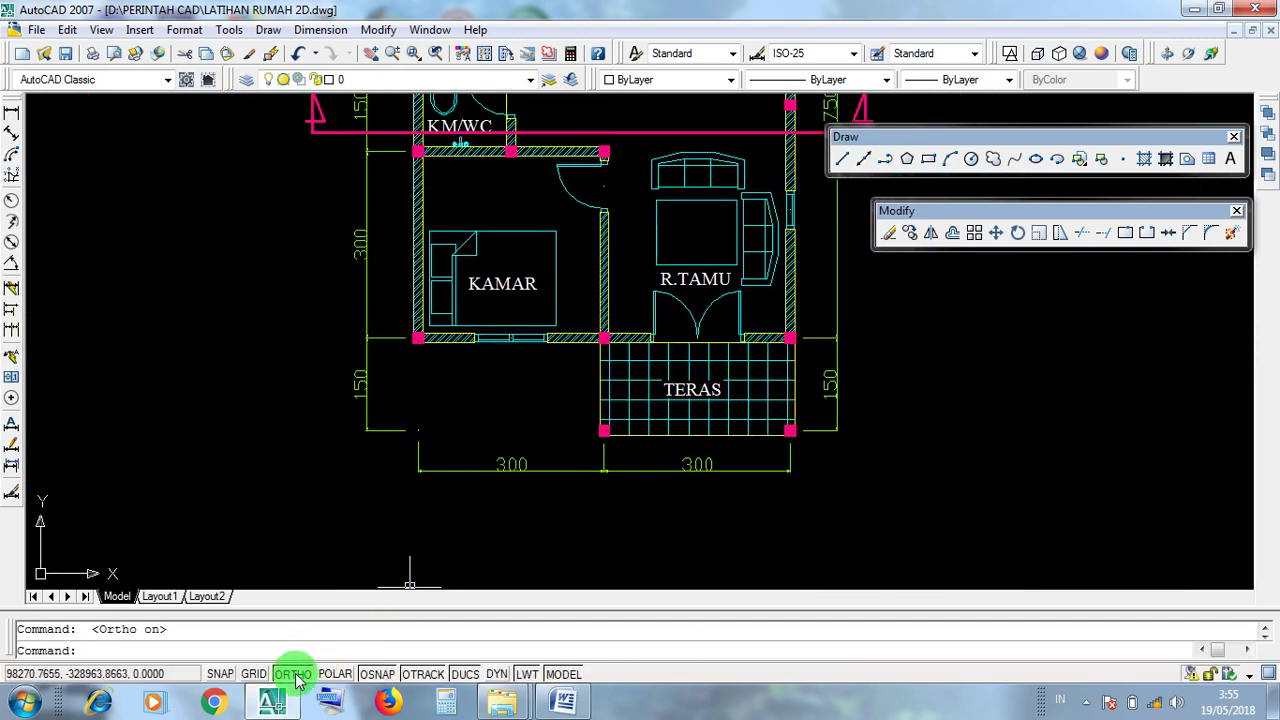
# Draw a vertical construction line through the midpoint of the wall end at the R.TAMU double door's right side
pyautogui.click(866, 163)
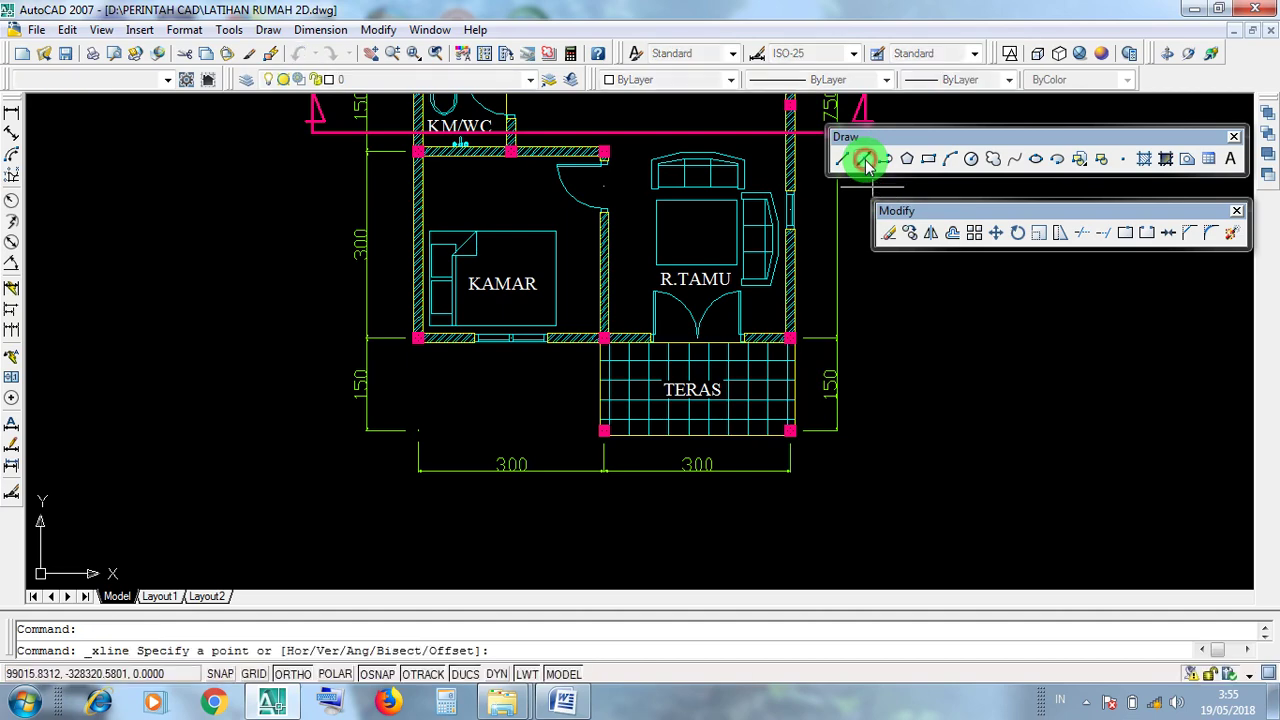
pyautogui.scroll(6, 748, 318)
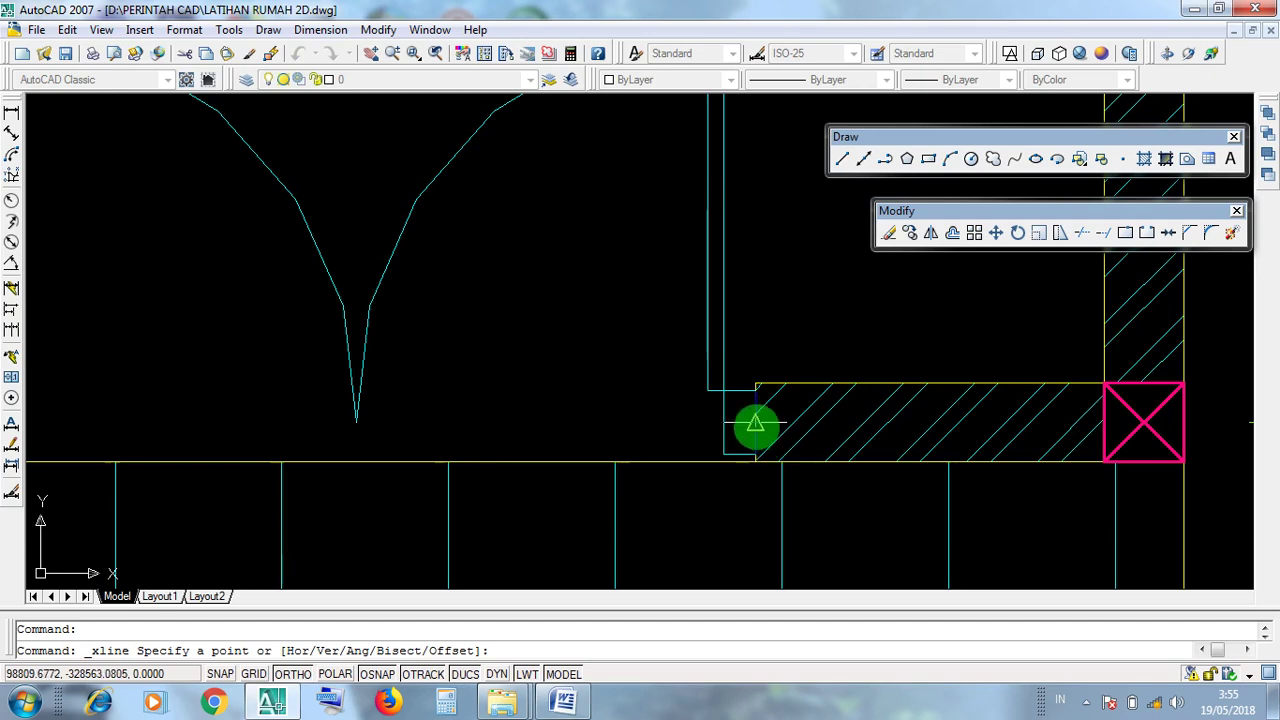
pyautogui.click(755, 425)
pyautogui.scroll(-4, 757, 424)
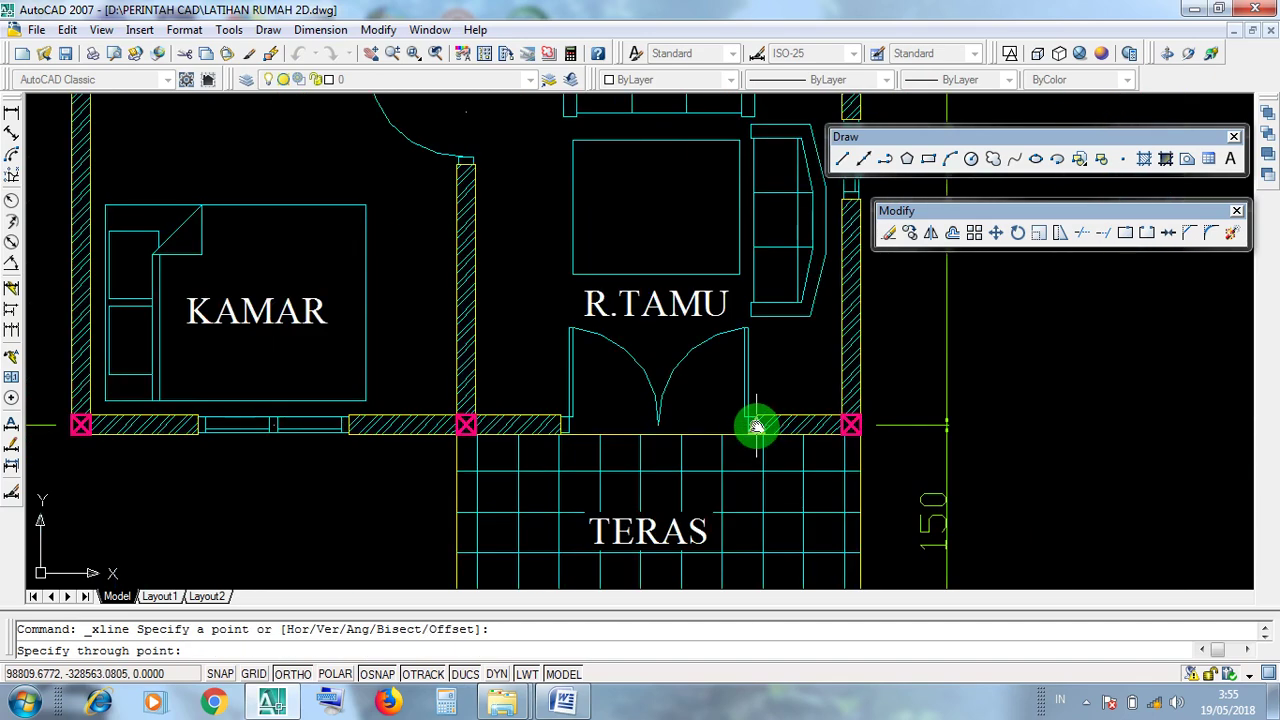
pyautogui.moveTo(757, 423); pyautogui.dragTo(768, 240, button='middle')
pyautogui.scroll(-2, 768, 240)
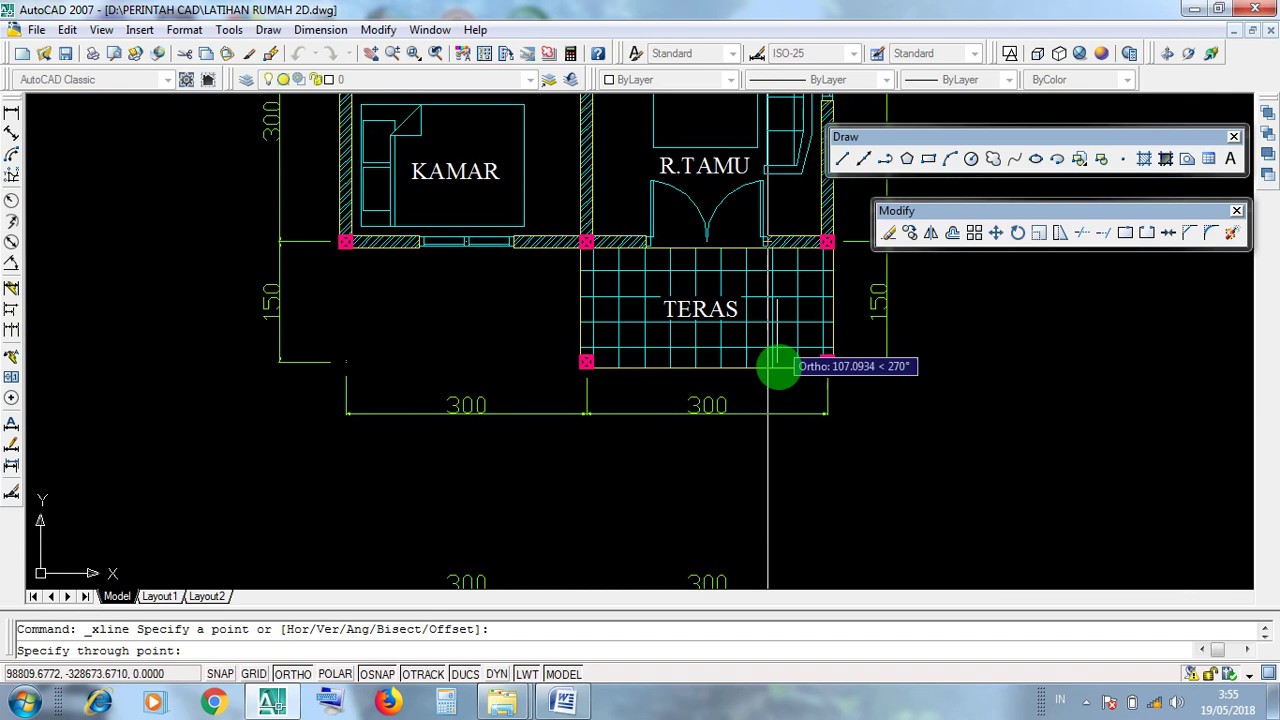
pyautogui.click(768, 481)
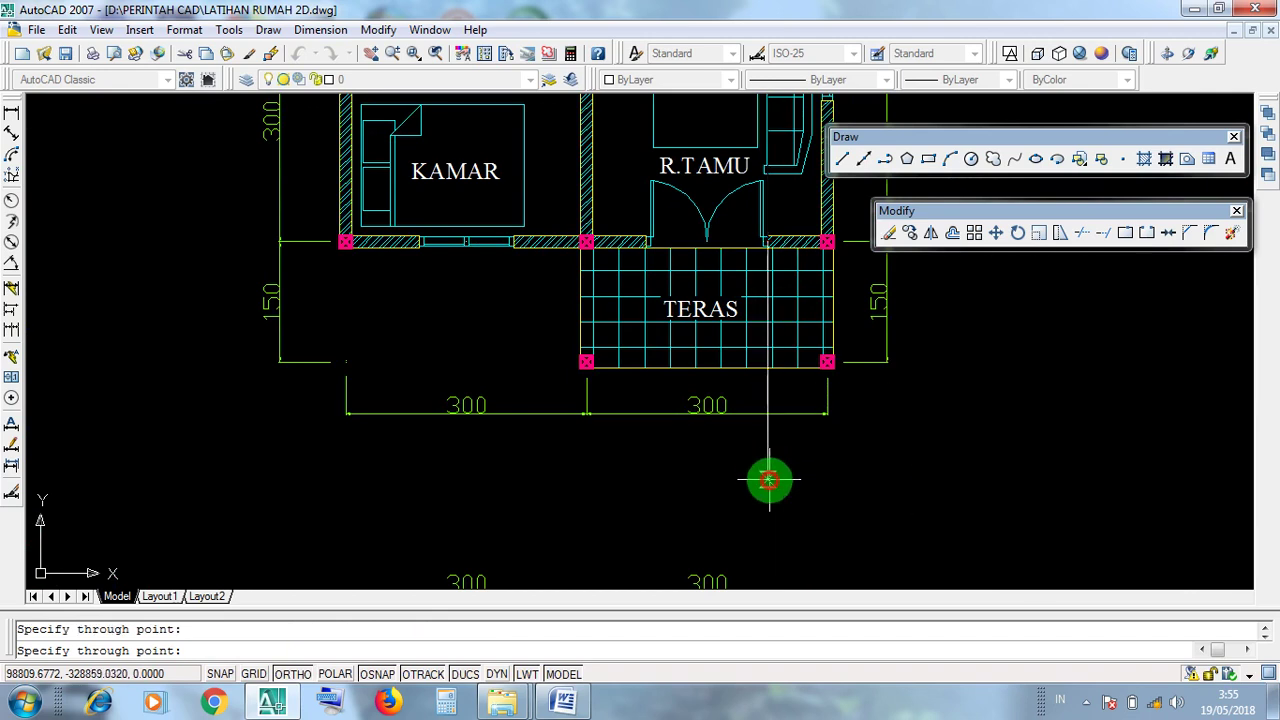
pyautogui.press('Return')
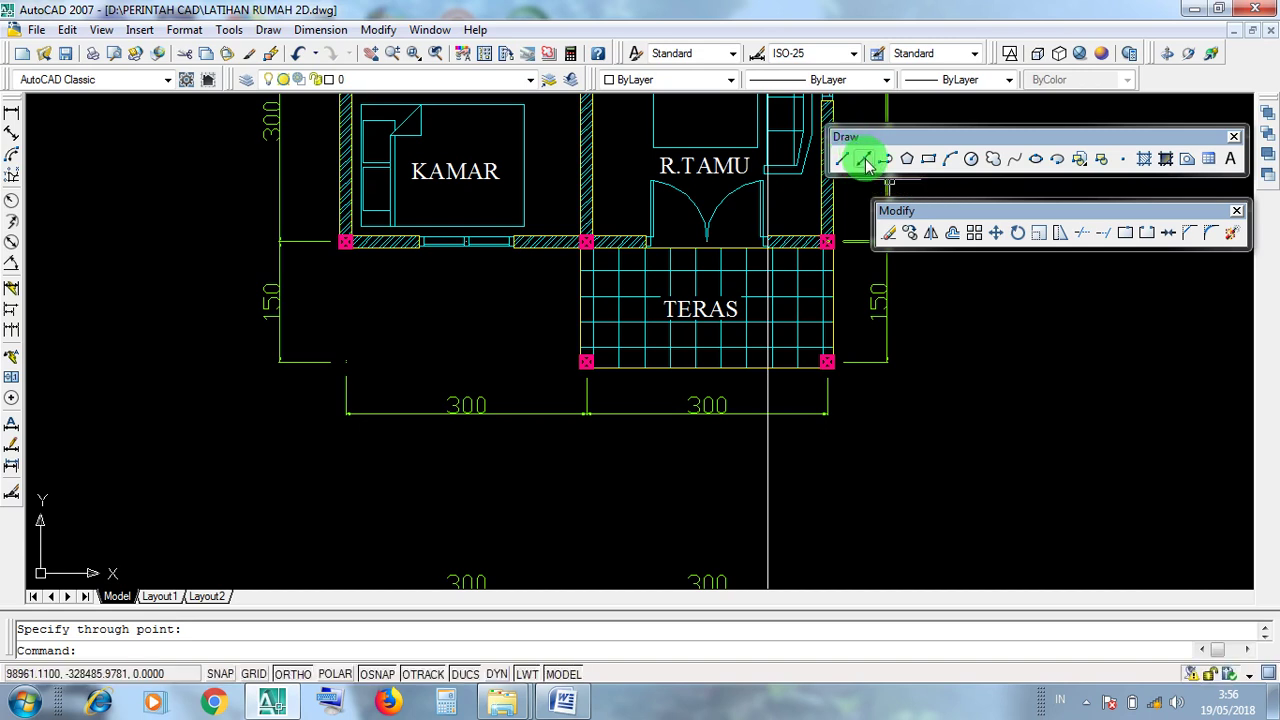
# Draw a vertical construction line through the midpoint of the wall end at the R.TAMU double door's left side
pyautogui.click(864, 160)
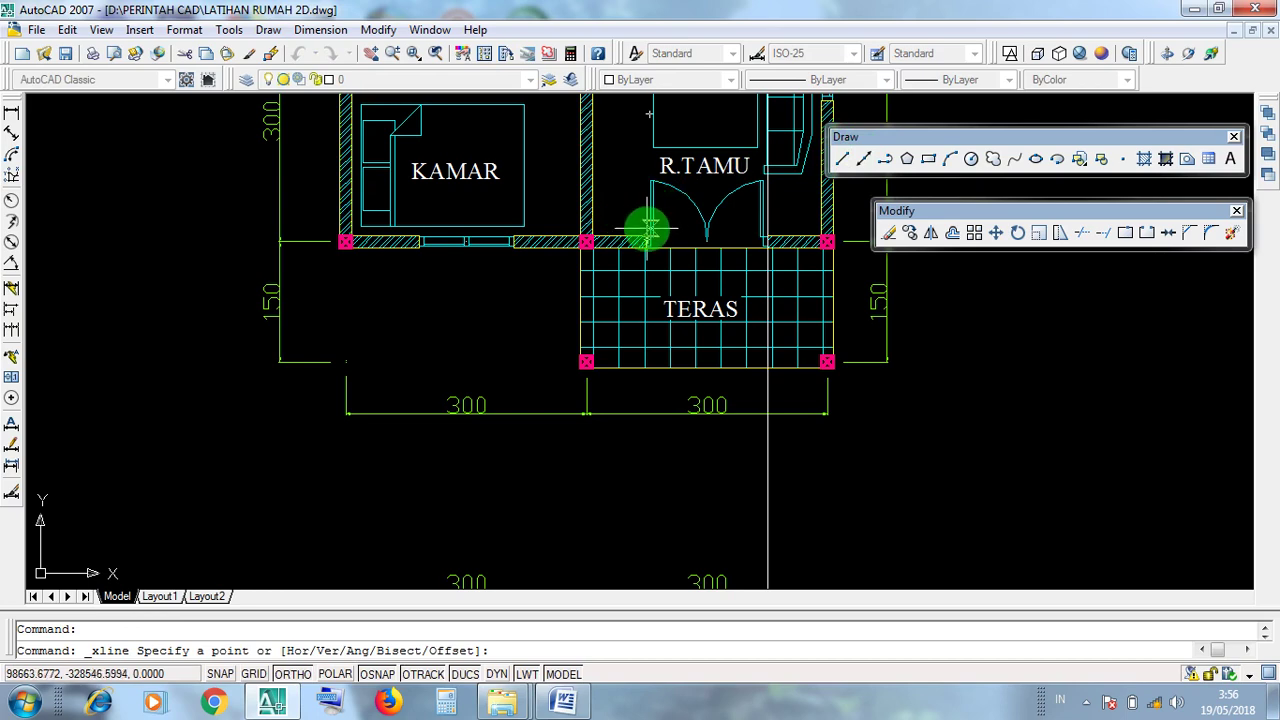
pyautogui.scroll(5, 648, 229)
pyautogui.scroll(-4, 647, 230)
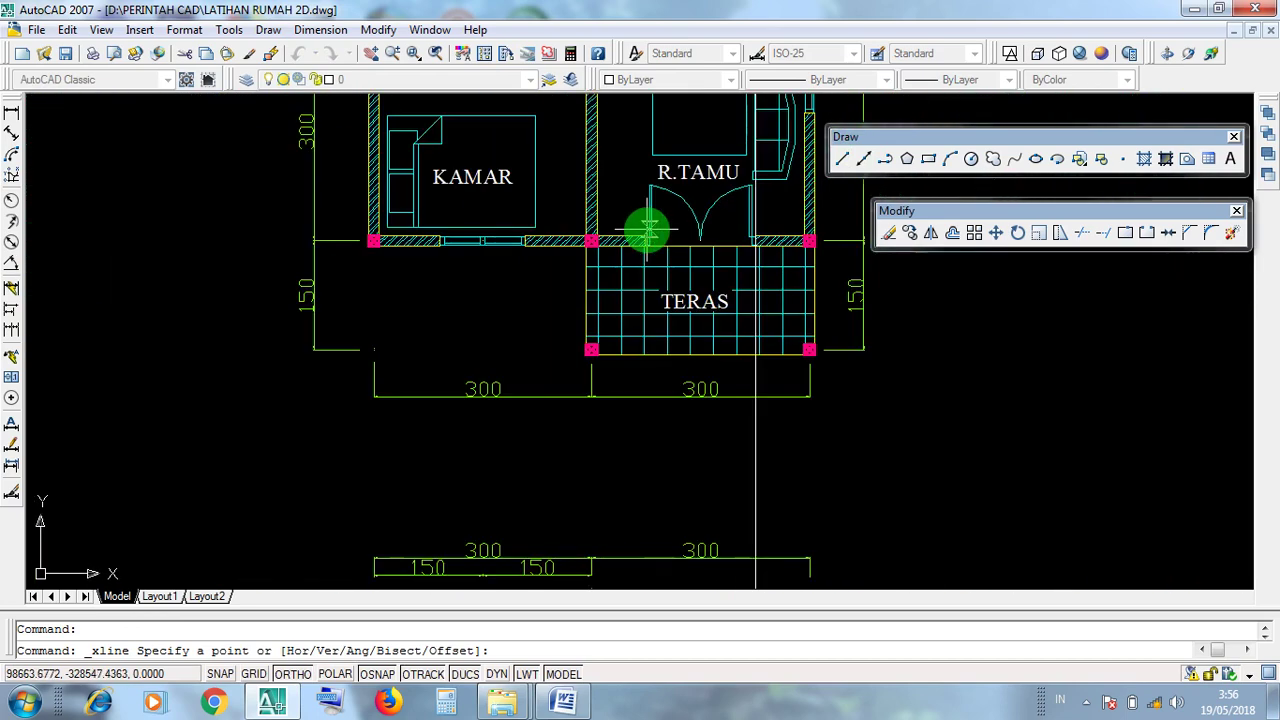
pyautogui.scroll(4, 650, 228)
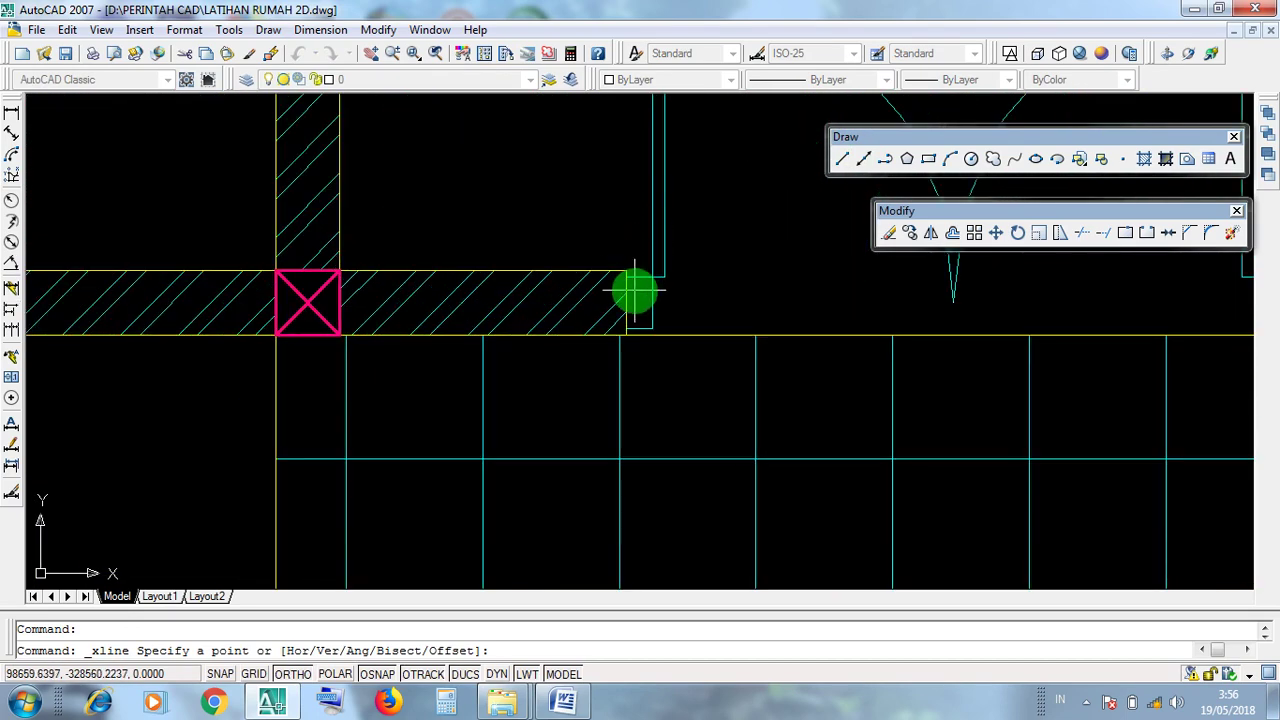
pyautogui.scroll(3, 634, 294)
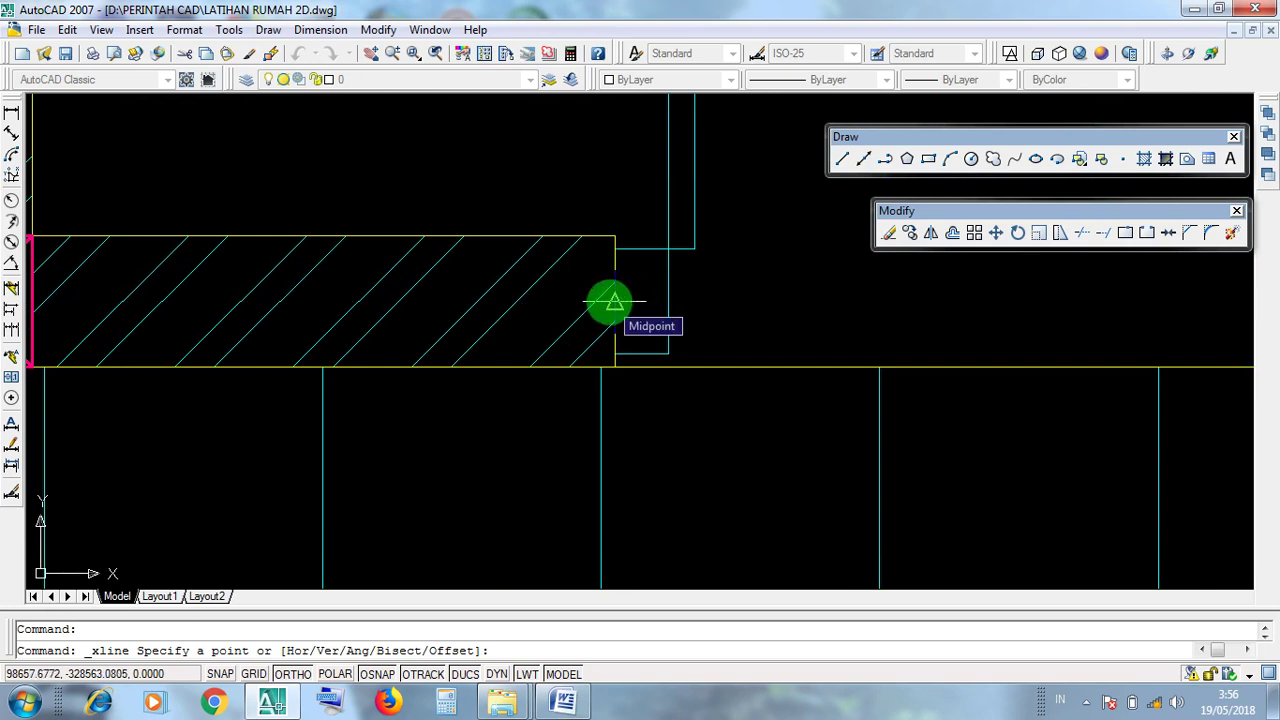
pyautogui.click(614, 301)
pyautogui.scroll(-10, 609, 301)
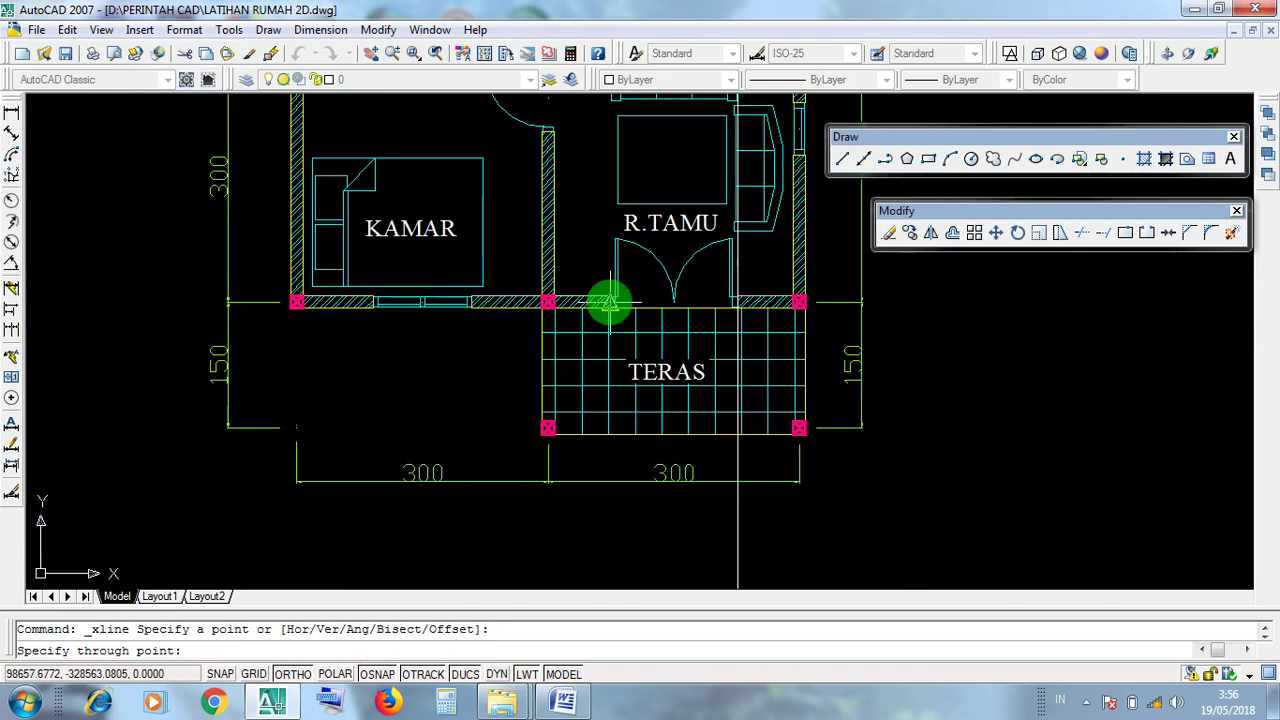
pyautogui.moveTo(606, 297); pyautogui.dragTo(606, 200, button='middle')
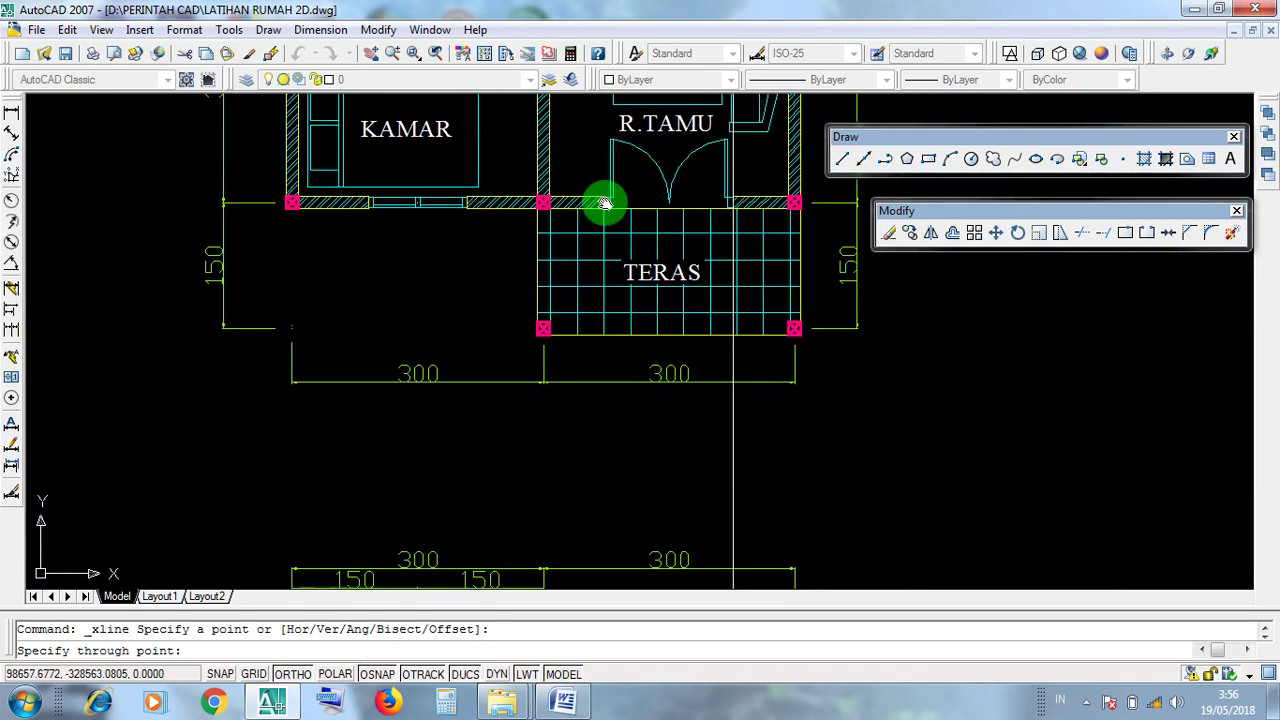
pyautogui.click(605, 459)
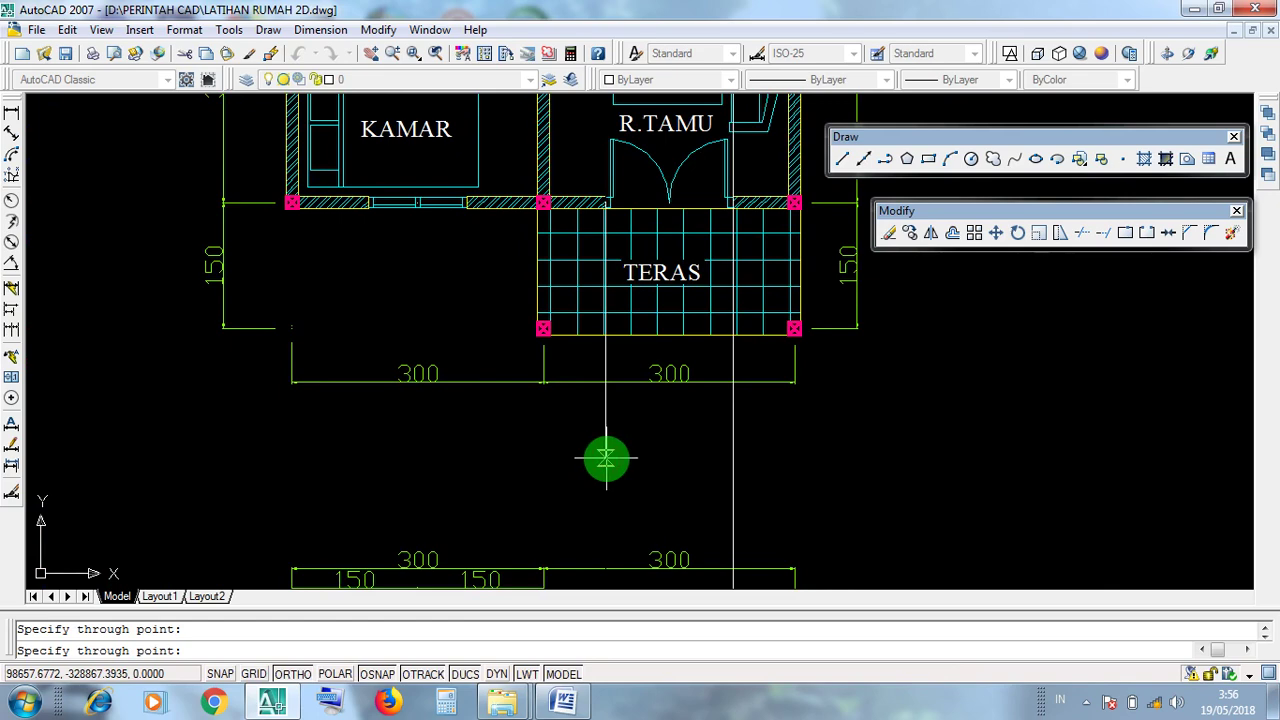
pyautogui.press('Return')
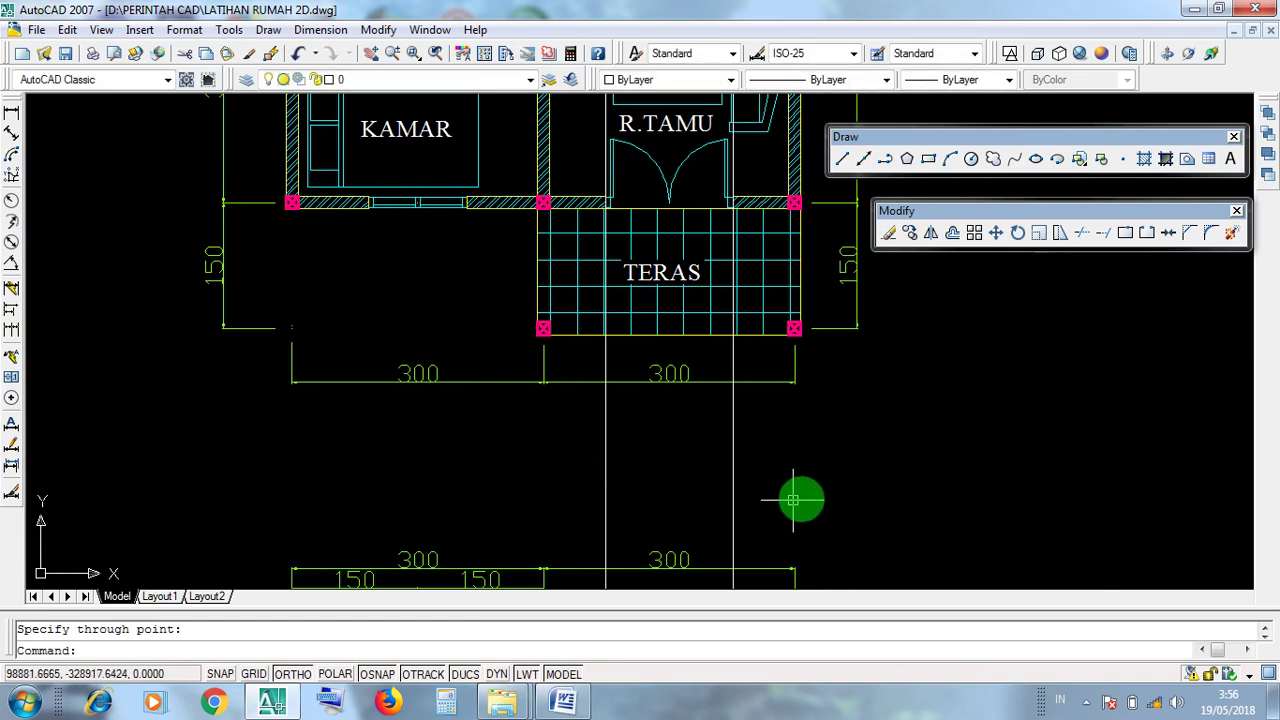
# Highlight both door construction lines where they cross the incomplete front elevation for inspection, then clear the selection
pyautogui.scroll(-5, 845, 484)
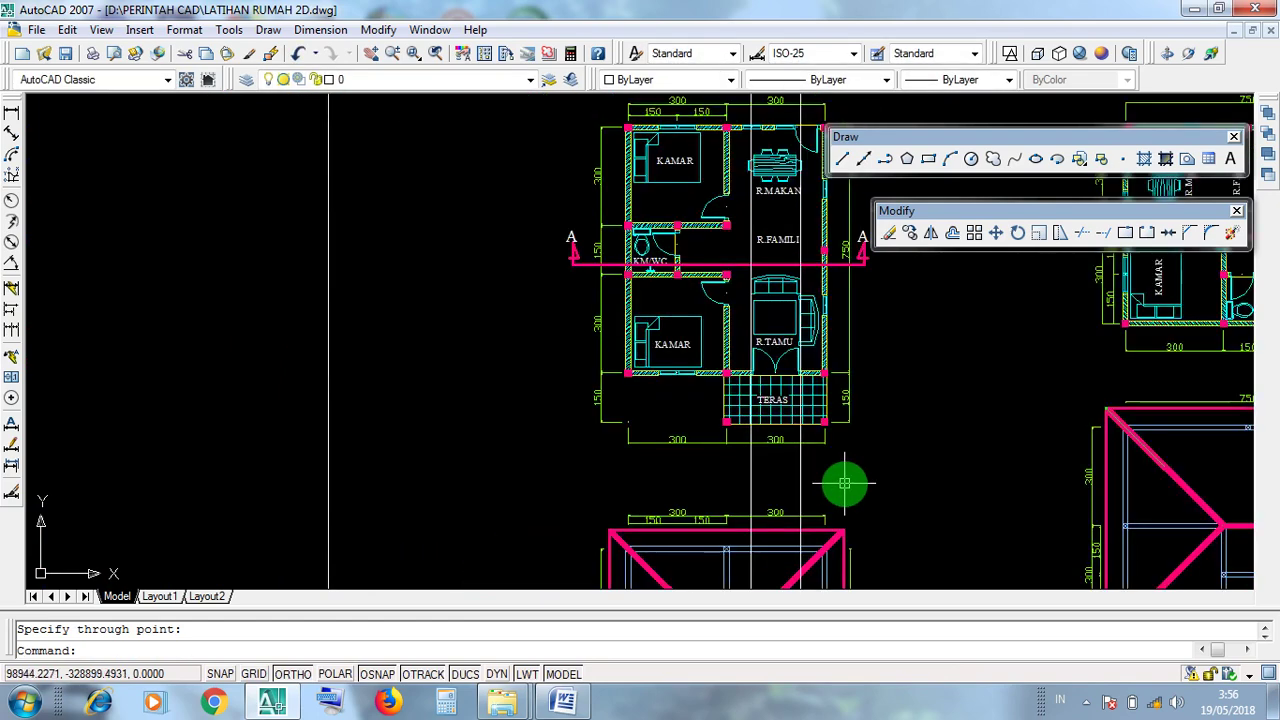
pyautogui.scroll(3, 810, 460)
pyautogui.scroll(5, 774, 475)
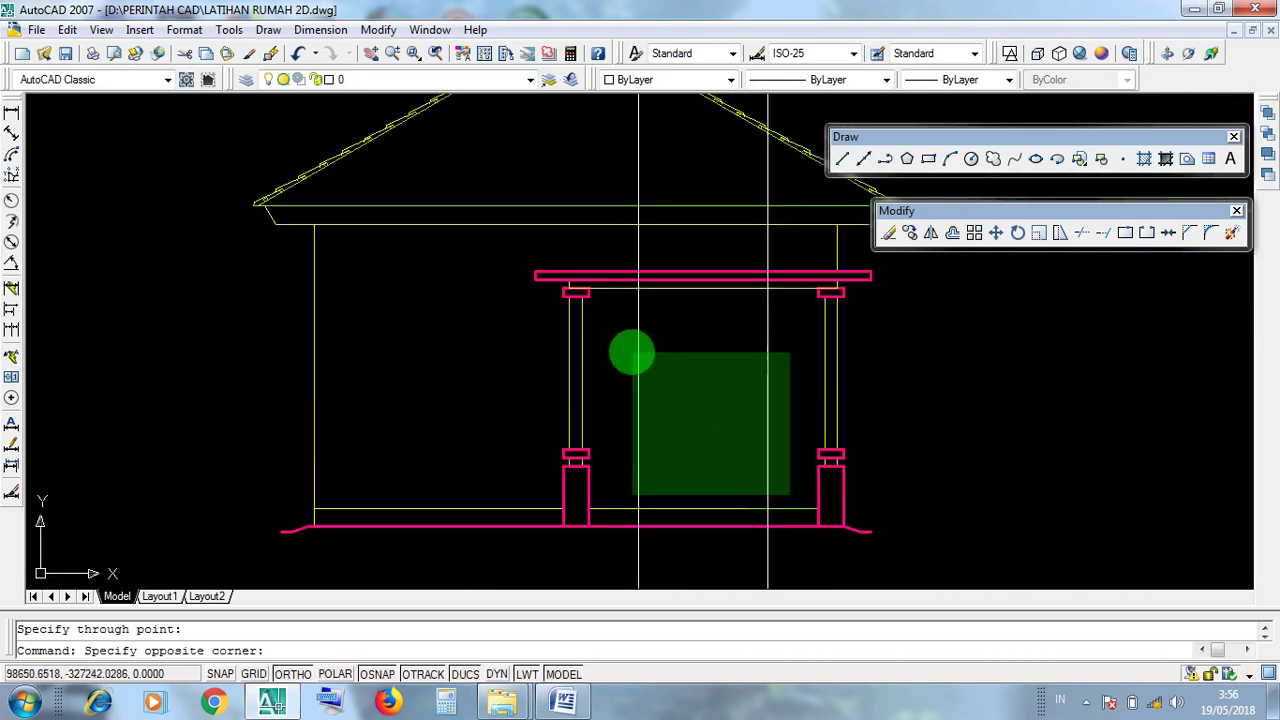
pyautogui.click(785, 388)
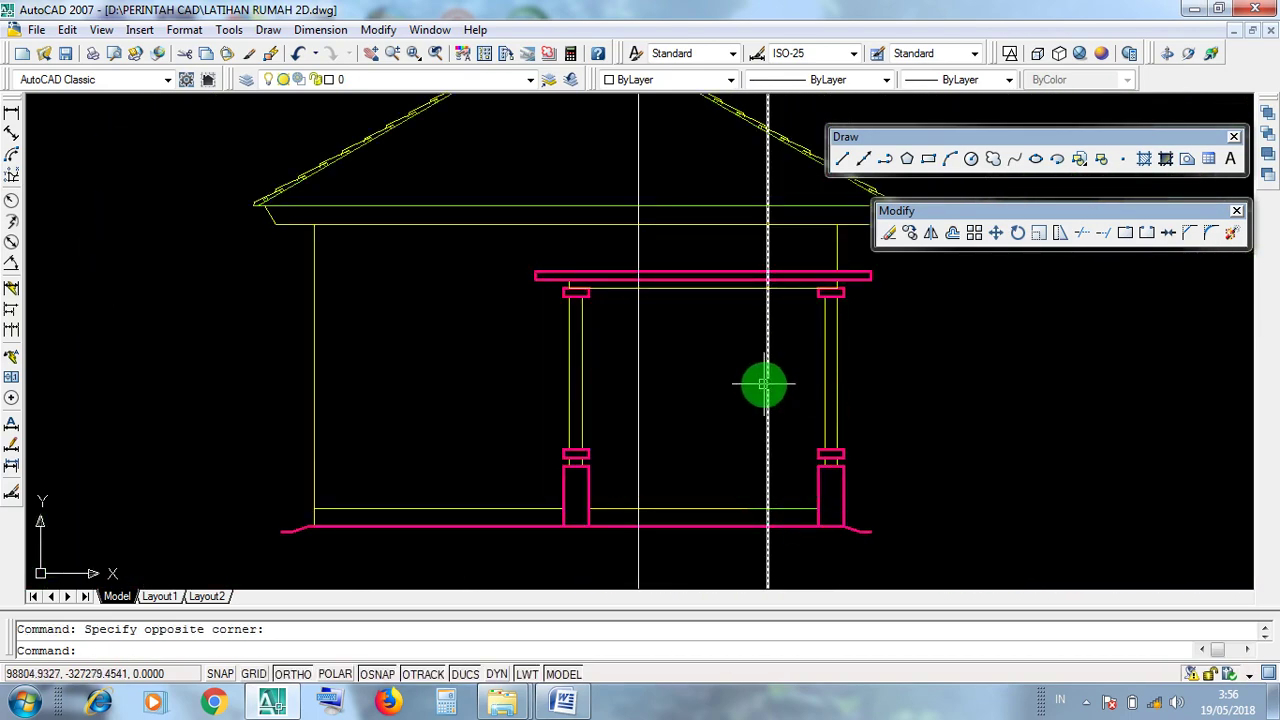
pyautogui.click(766, 384)
pyautogui.click(639, 384)
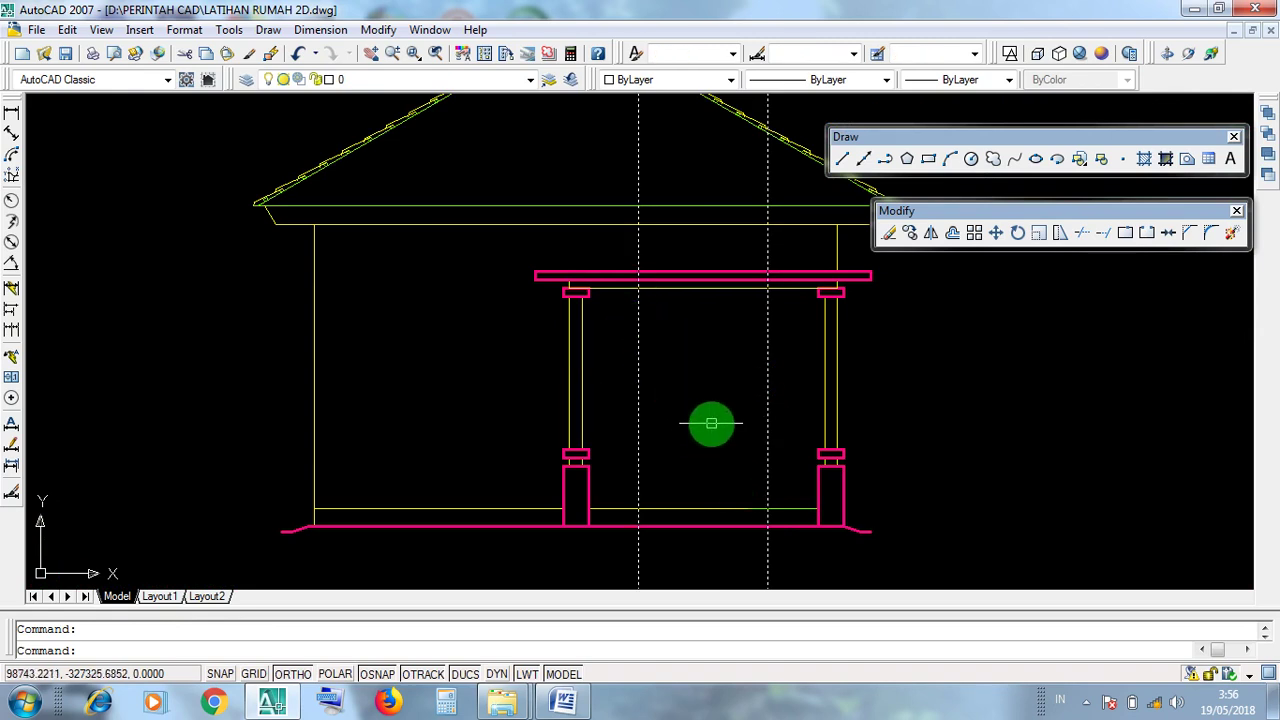
pyautogui.press('Escape')
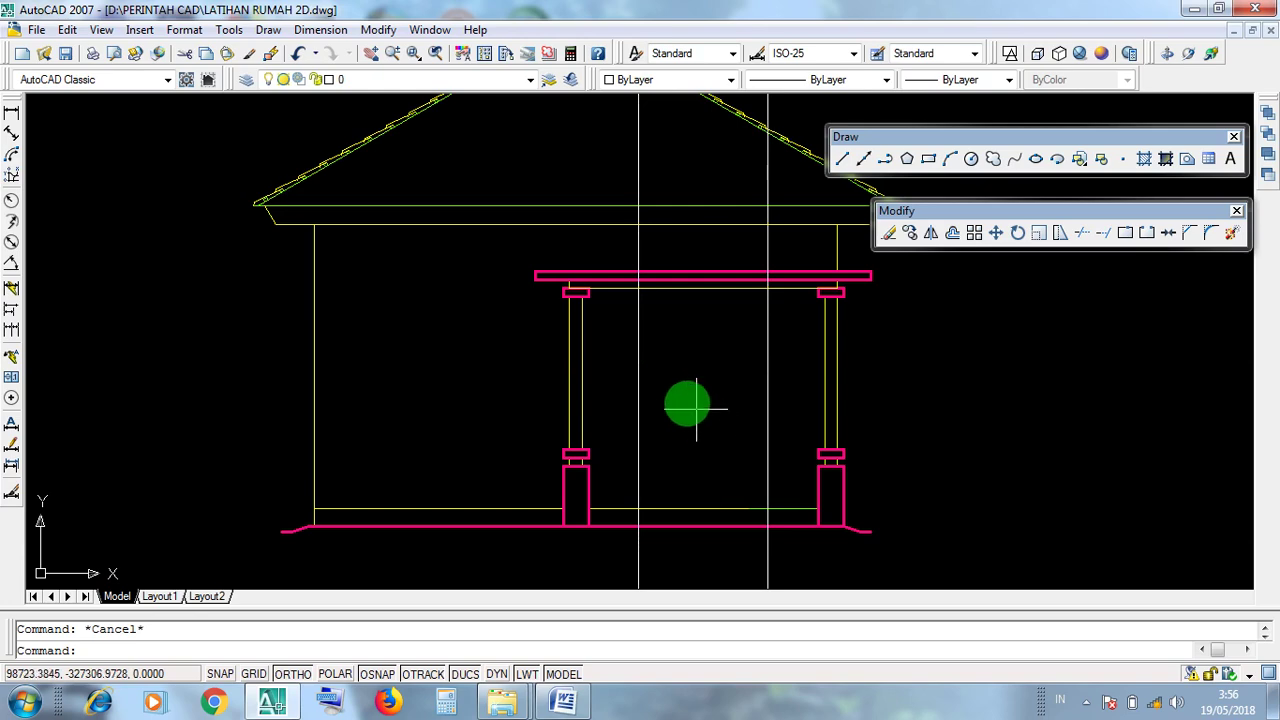
# Highlight the floor line between the two terrace columns on the incomplete elevation for inspection, then clear the selection
pyautogui.scroll(-4, 651, 350)
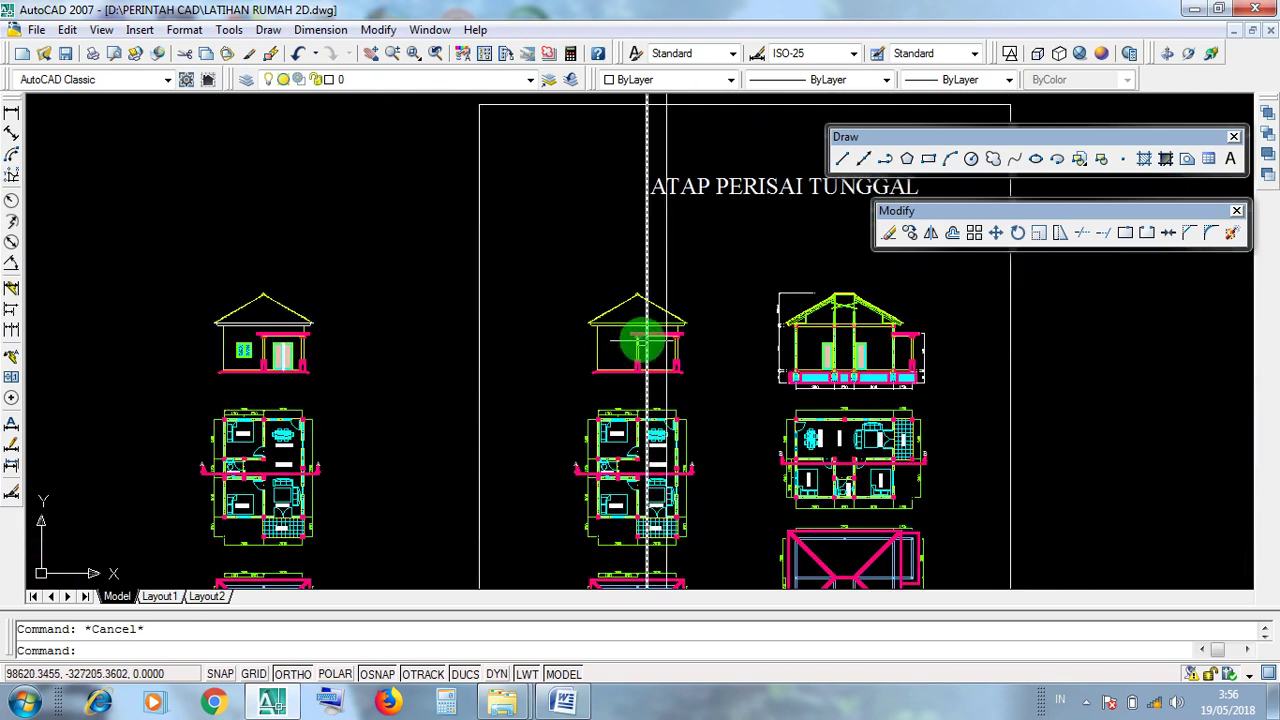
pyautogui.scroll(6, 645, 340)
pyautogui.scroll(2, 680, 390)
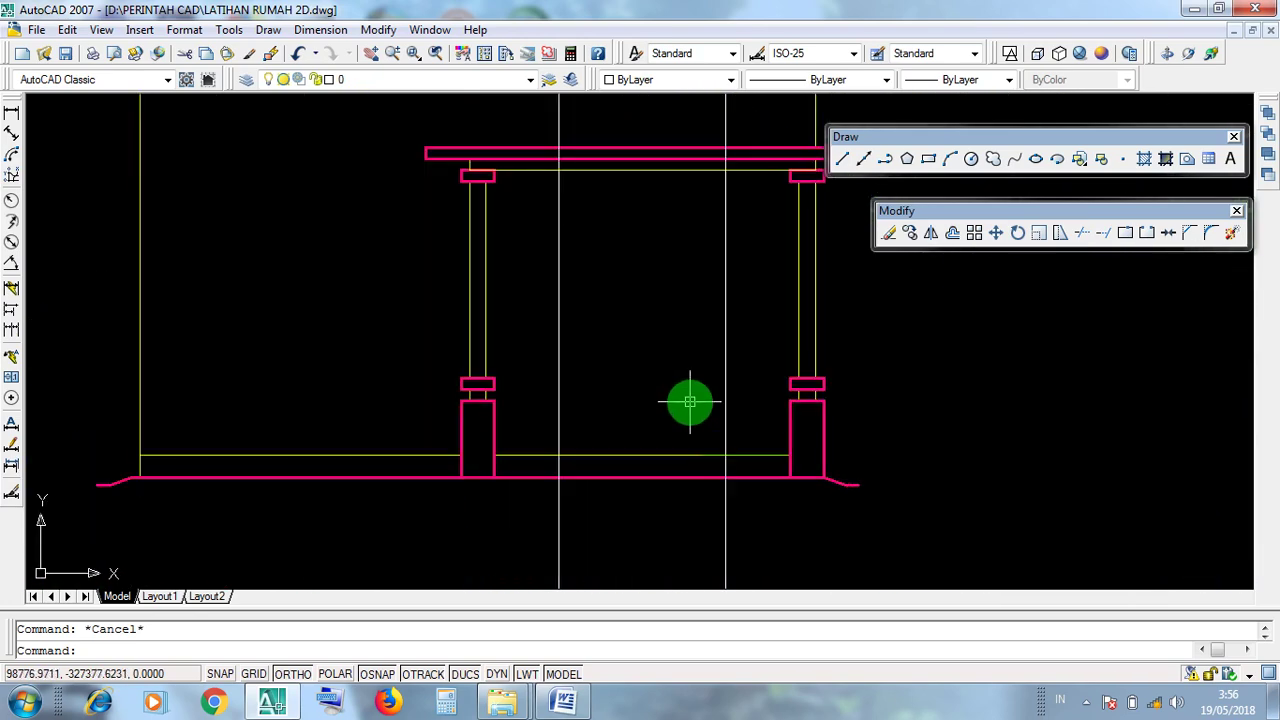
pyautogui.click(637, 455)
pyautogui.moveTo(545, 442); pyautogui.dragTo(746, 462)
pyautogui.scroll(2, 680, 457)
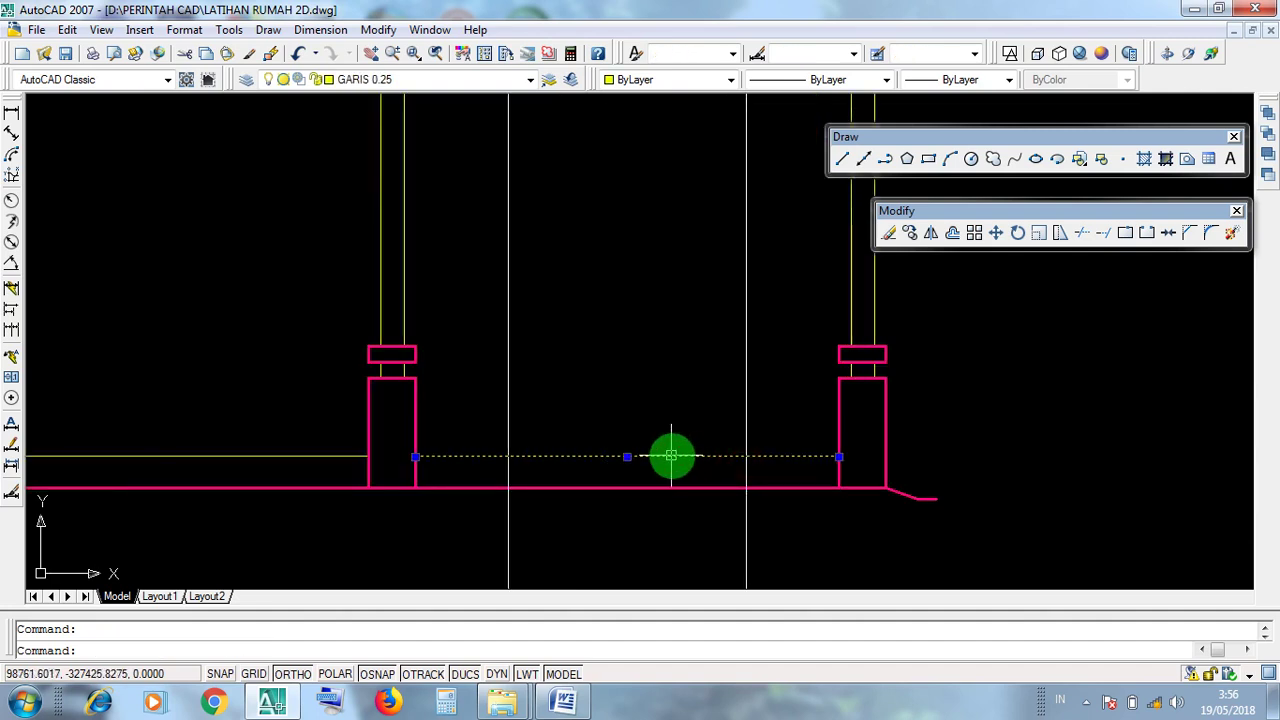
pyautogui.scroll(-2, 703, 424)
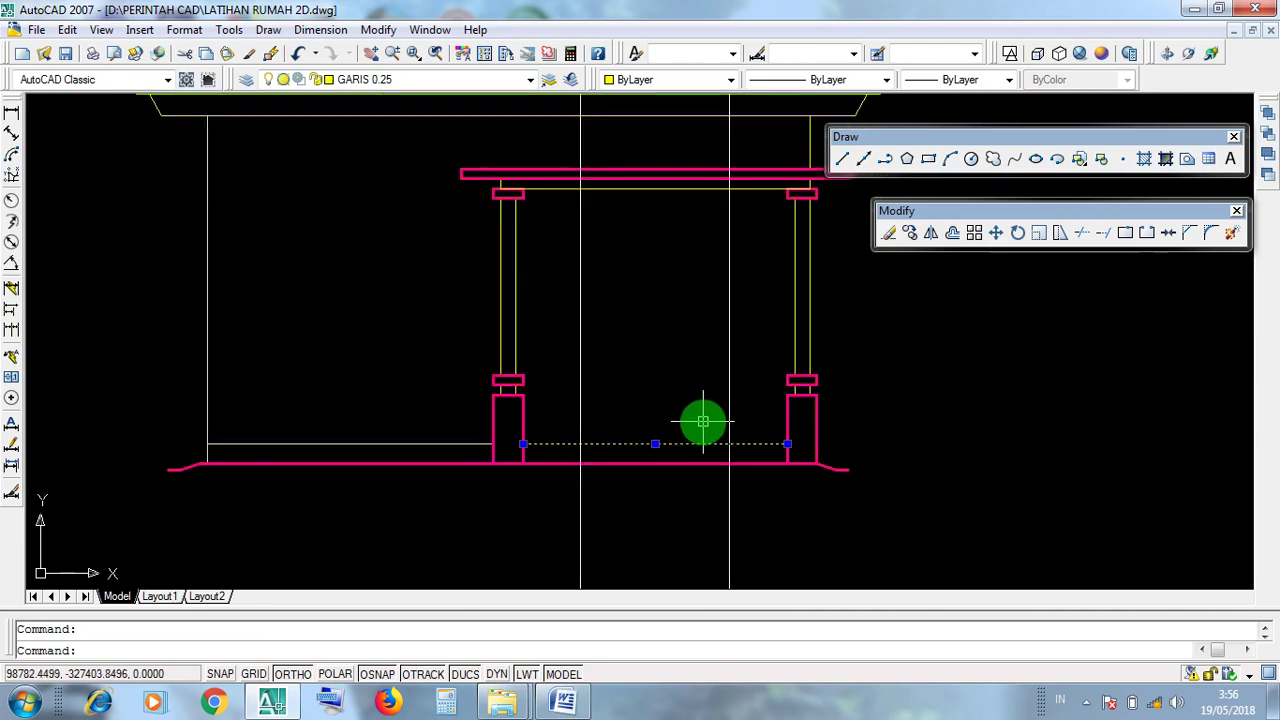
pyautogui.press('Escape')
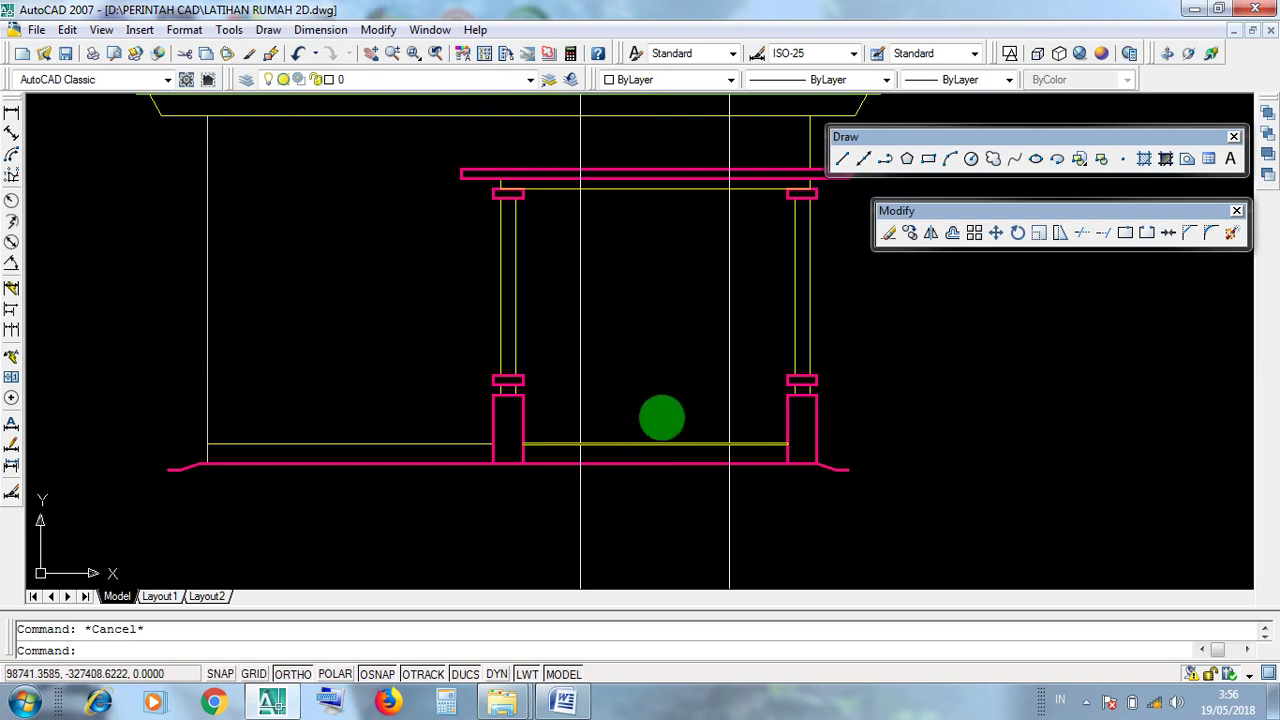
# Examine the set of door and window designs above the finished example, from JENDELA TUNGGAL to PINTU JENDELA
pyautogui.scroll(-5, 672, 362)
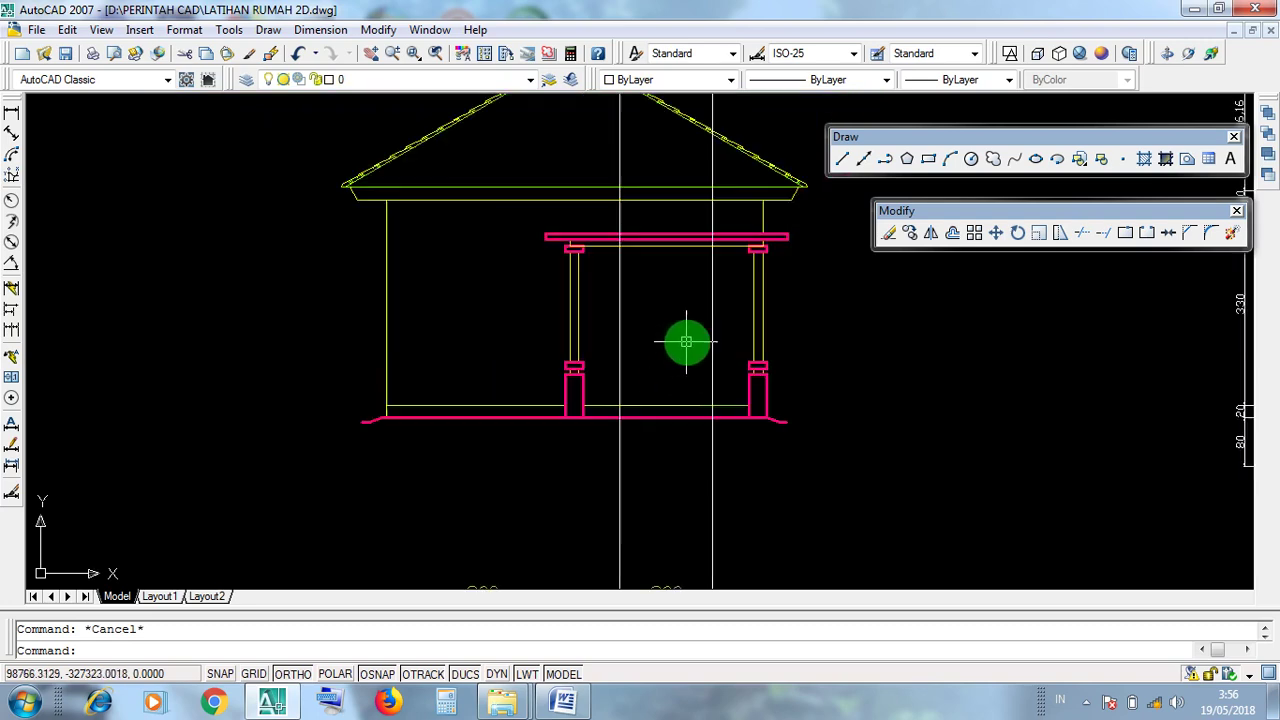
pyautogui.moveTo(563, 286); pyautogui.dragTo(601, 381, button='middle')
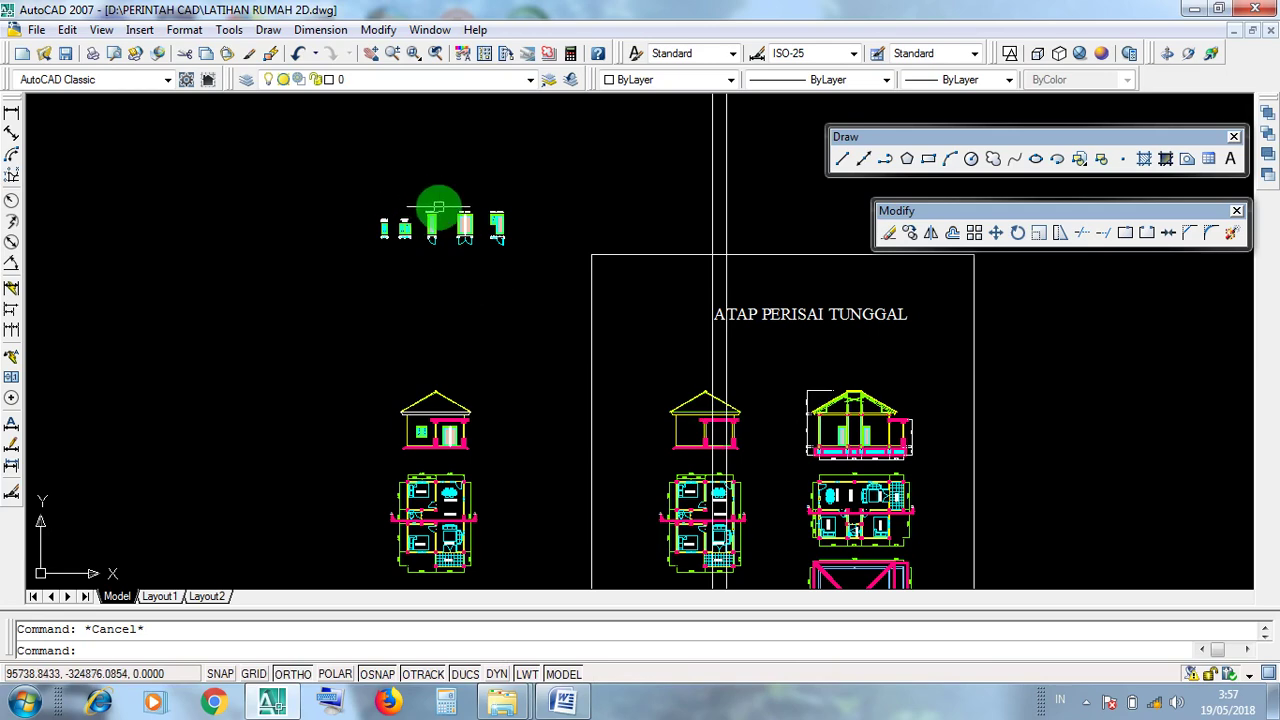
pyautogui.click(354, 189)
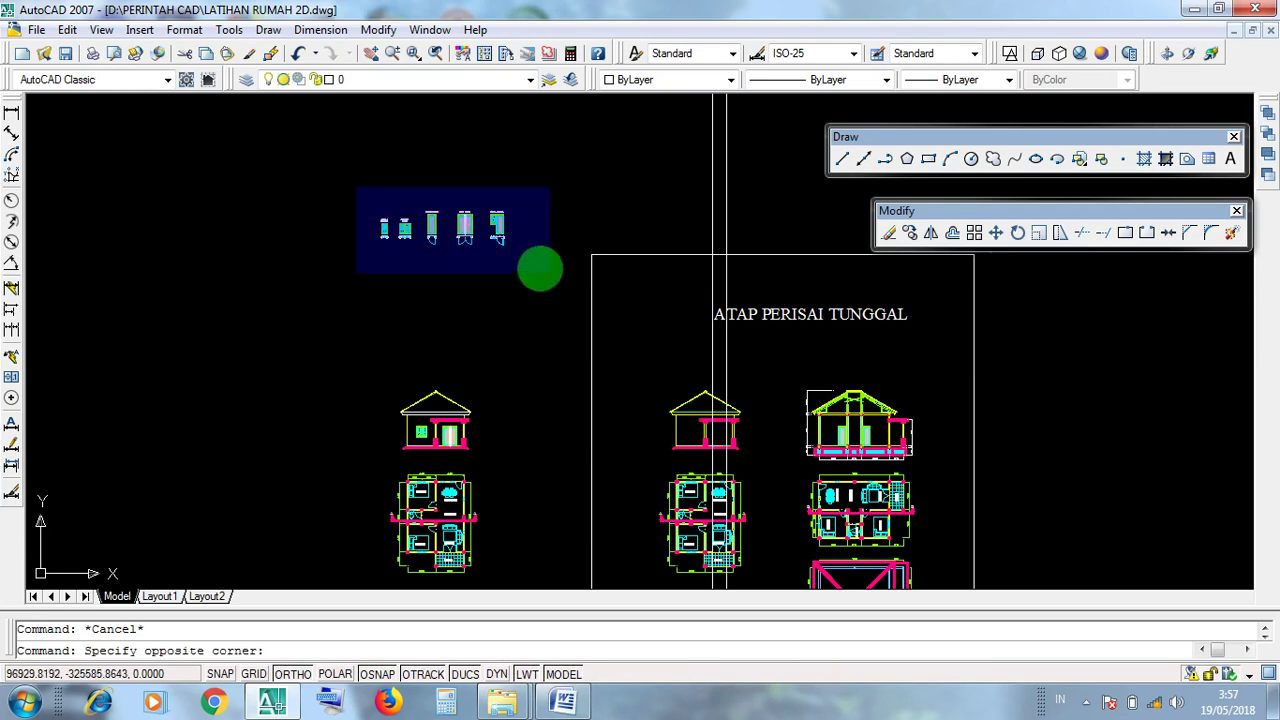
pyautogui.click(418, 167)
pyautogui.scroll(5, 420, 172)
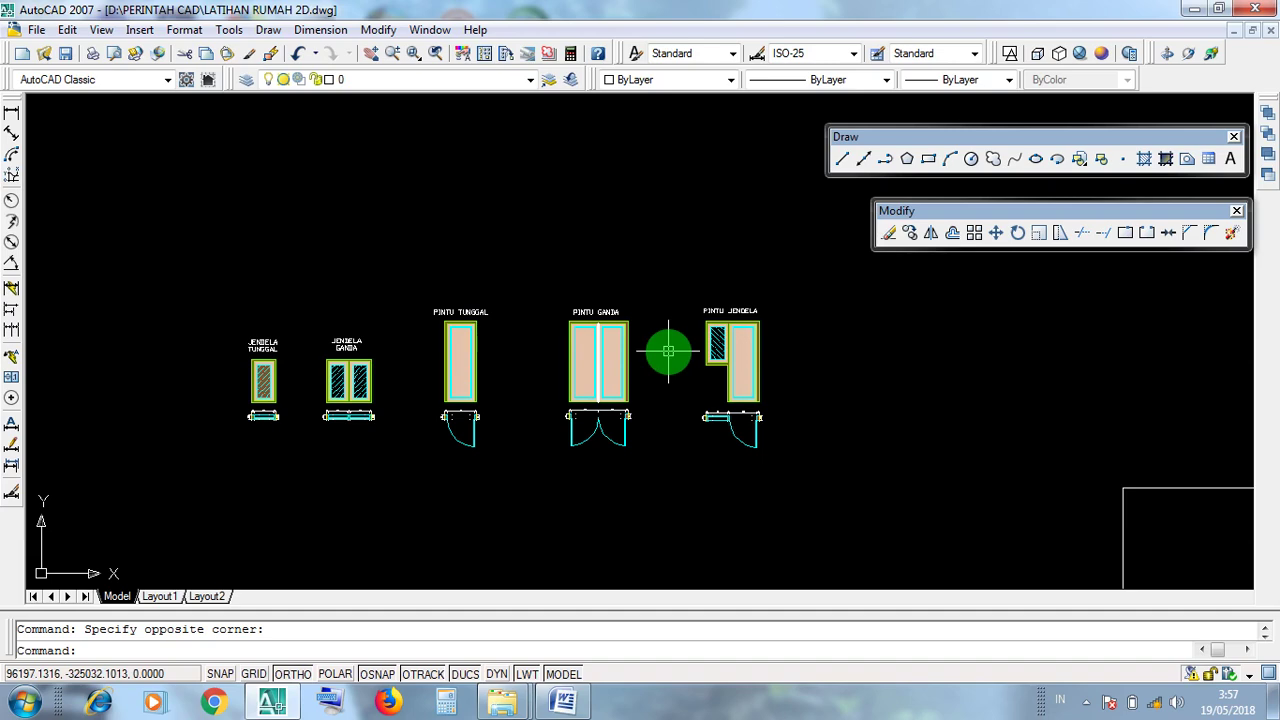
pyautogui.scroll(5, 712, 343)
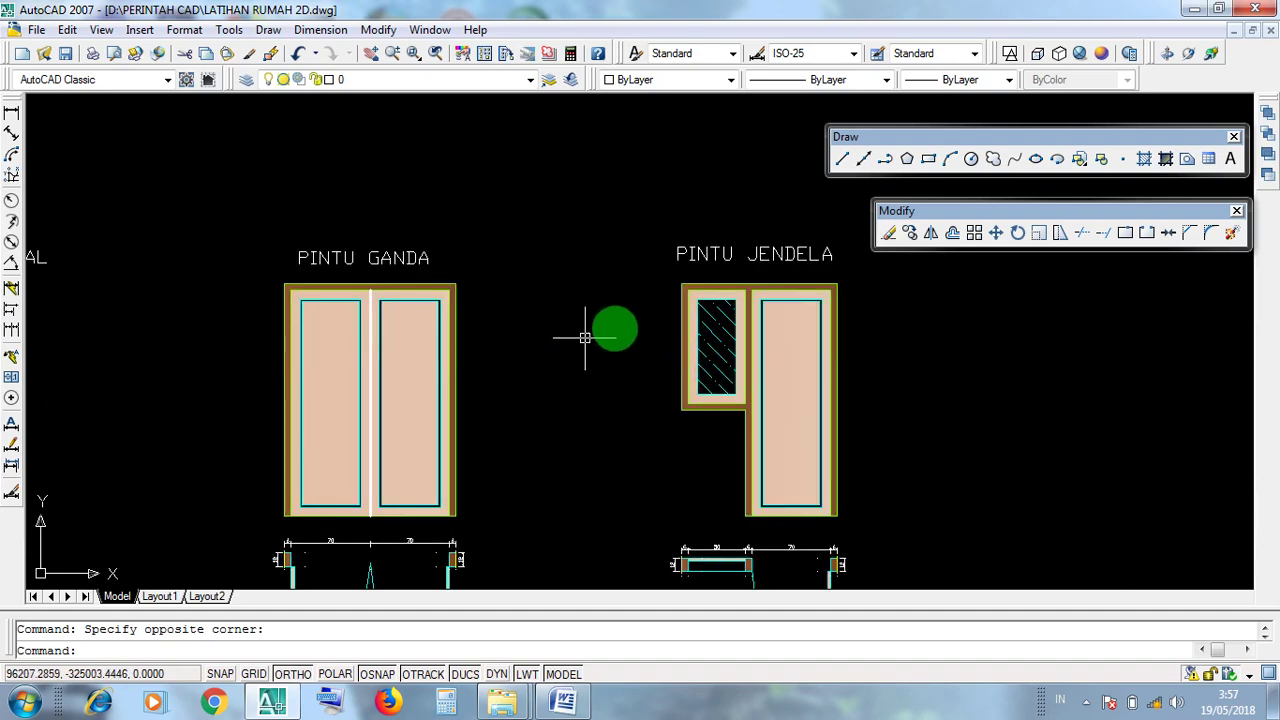
pyautogui.moveTo(393, 341); pyautogui.dragTo(562, 352, button='middle')
pyautogui.moveTo(391, 345); pyautogui.dragTo(692, 346, button='middle')
pyautogui.moveTo(320, 390); pyautogui.dragTo(694, 327, button='middle')
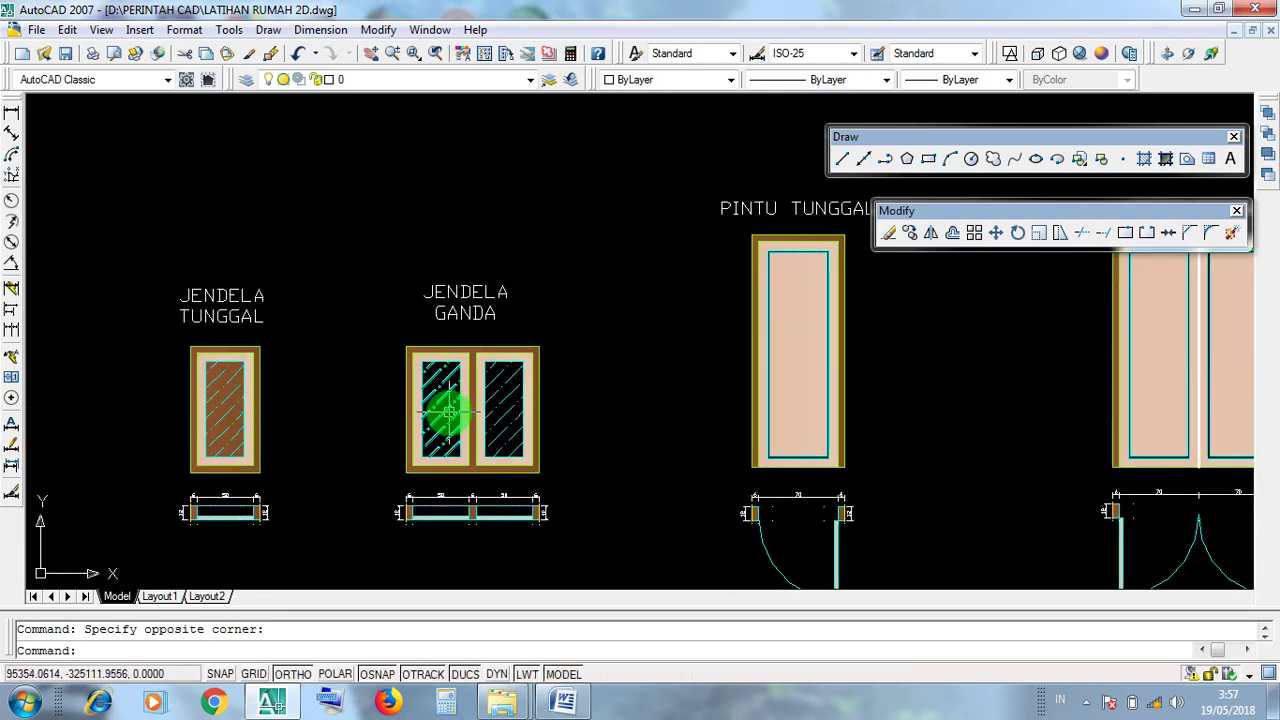
pyautogui.scroll(-4, 448, 409)
pyautogui.moveTo(737, 400); pyautogui.dragTo(572, 436, button='middle')
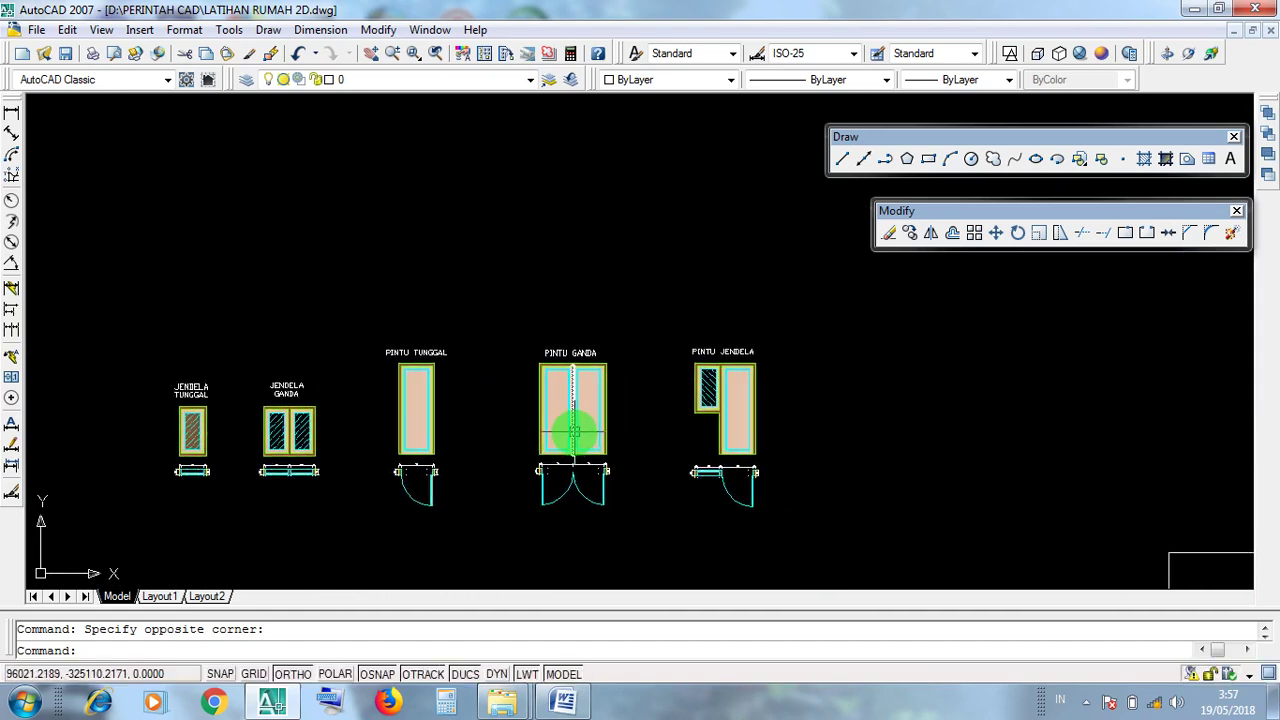
# Examine the PINTU GANDA door elevation as a whole and its lower frame corner
pyautogui.scroll(5, 572, 432)
pyautogui.moveTo(700, 354); pyautogui.dragTo(723, 410, button='middle')
pyautogui.click(368, 163)
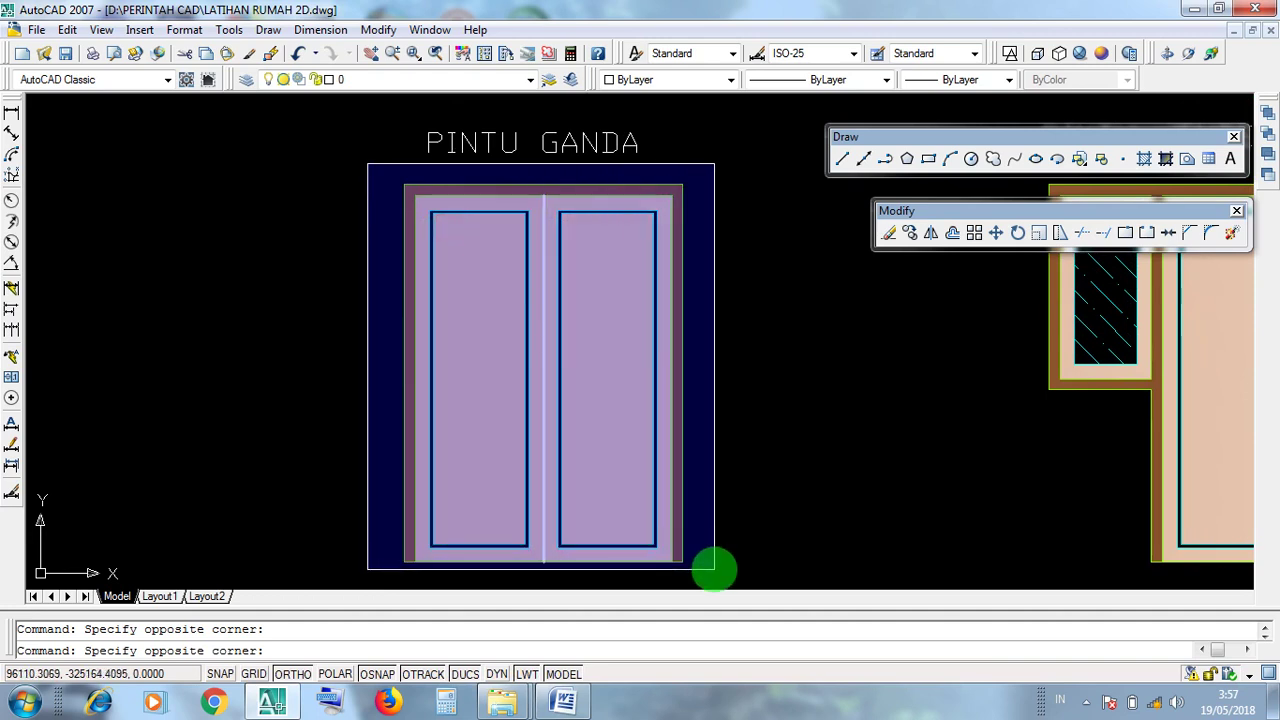
pyautogui.click(300, 375)
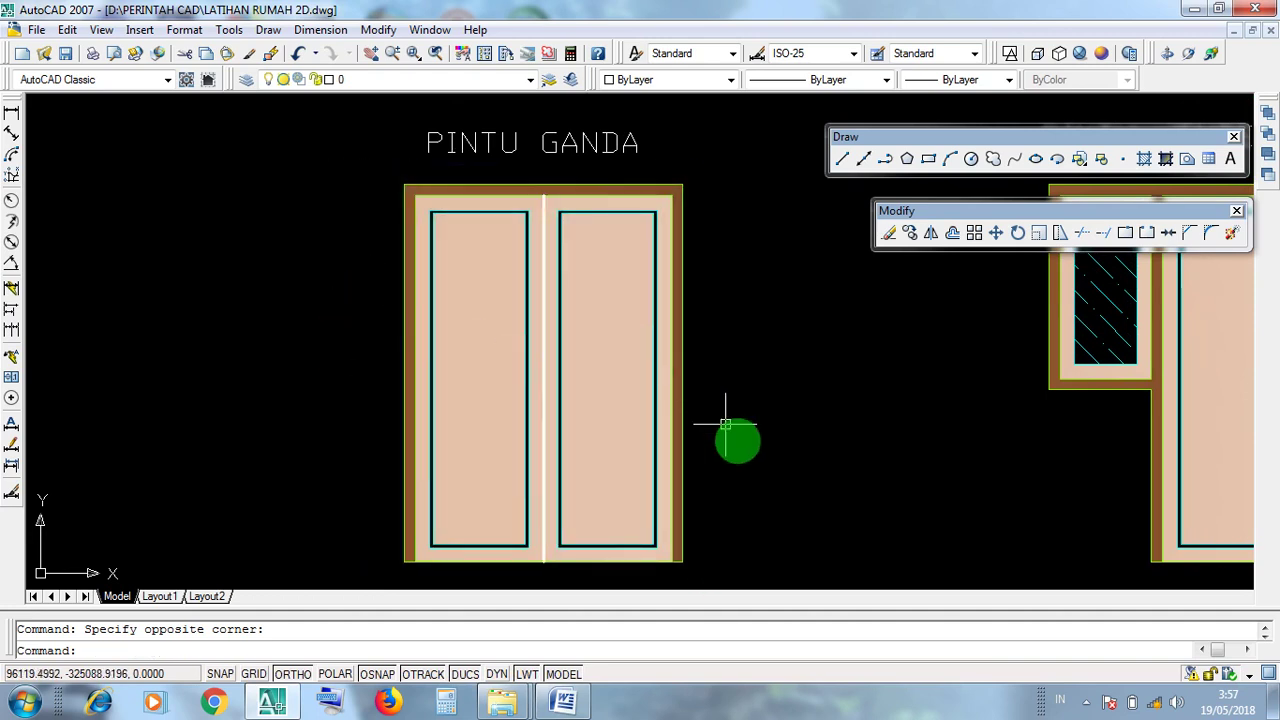
pyautogui.scroll(3, 688, 567)
pyautogui.moveTo(686, 569); pyautogui.dragTo(780, 514, button='middle')
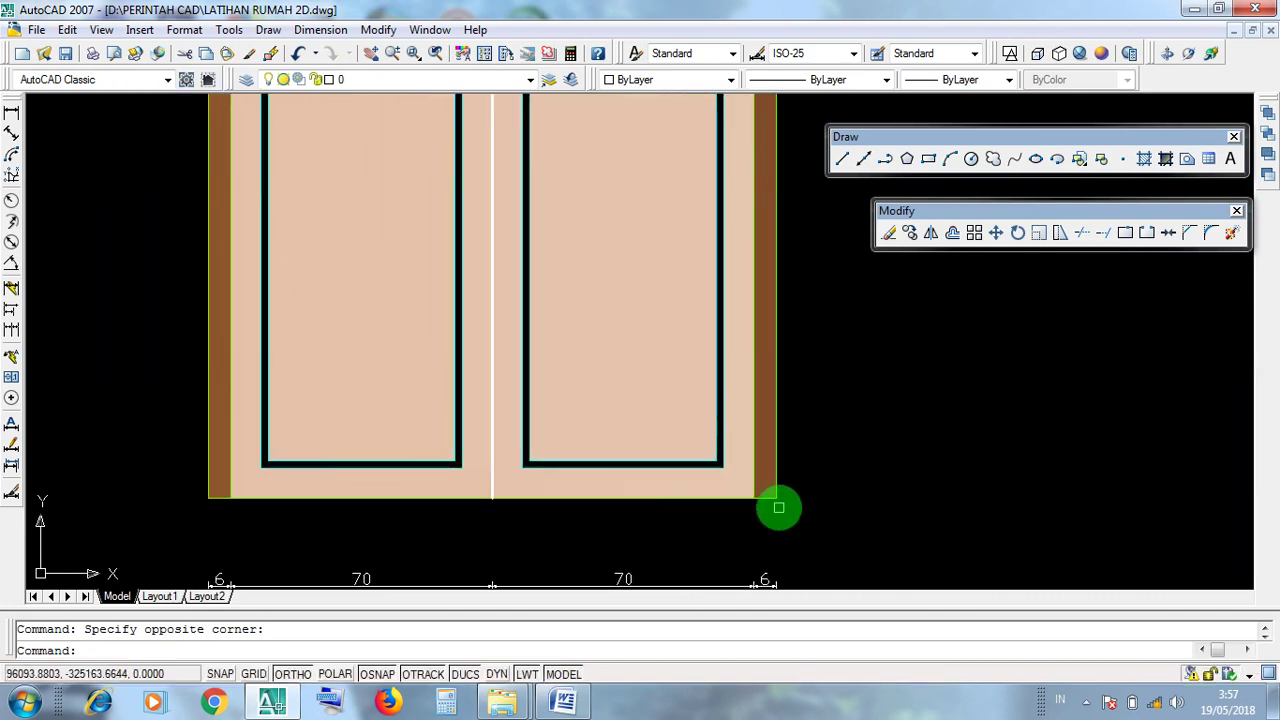
# Highlight the PINTU GANDA door's bottom edge to inspect its two lower frame corners
pyautogui.click(777, 498)
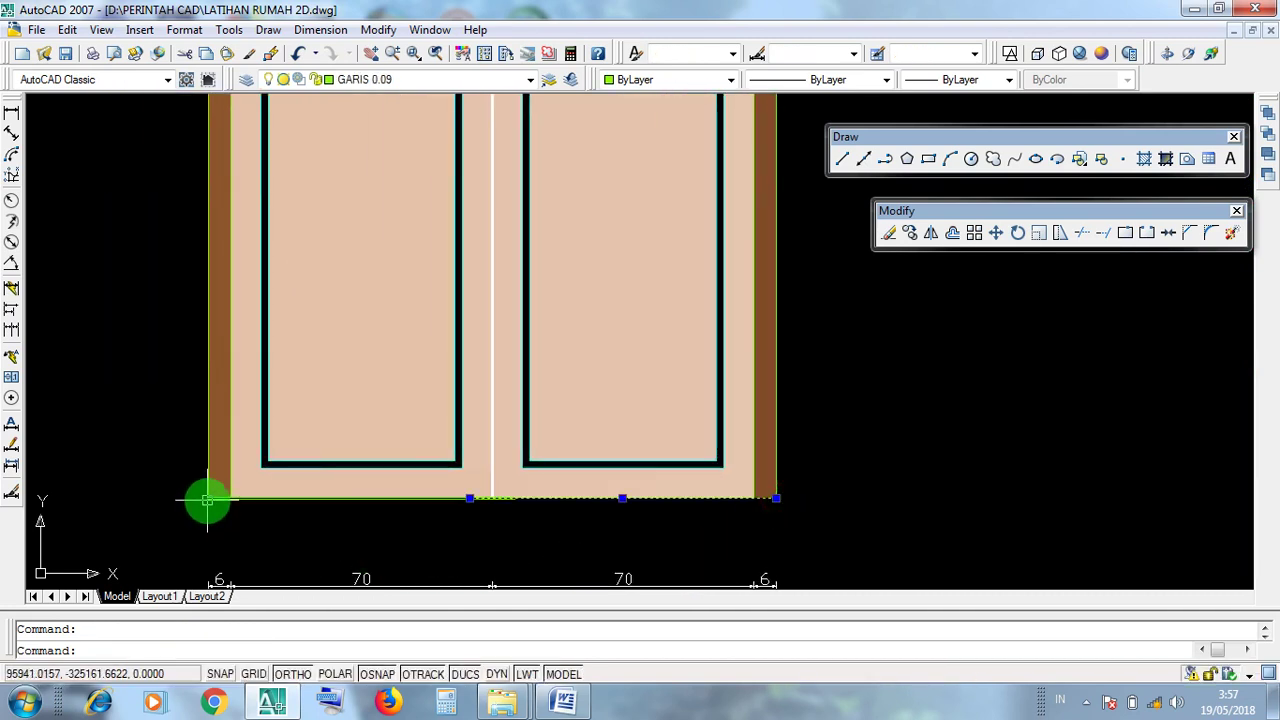
pyautogui.scroll(3, 200, 506)
pyautogui.click(181, 456)
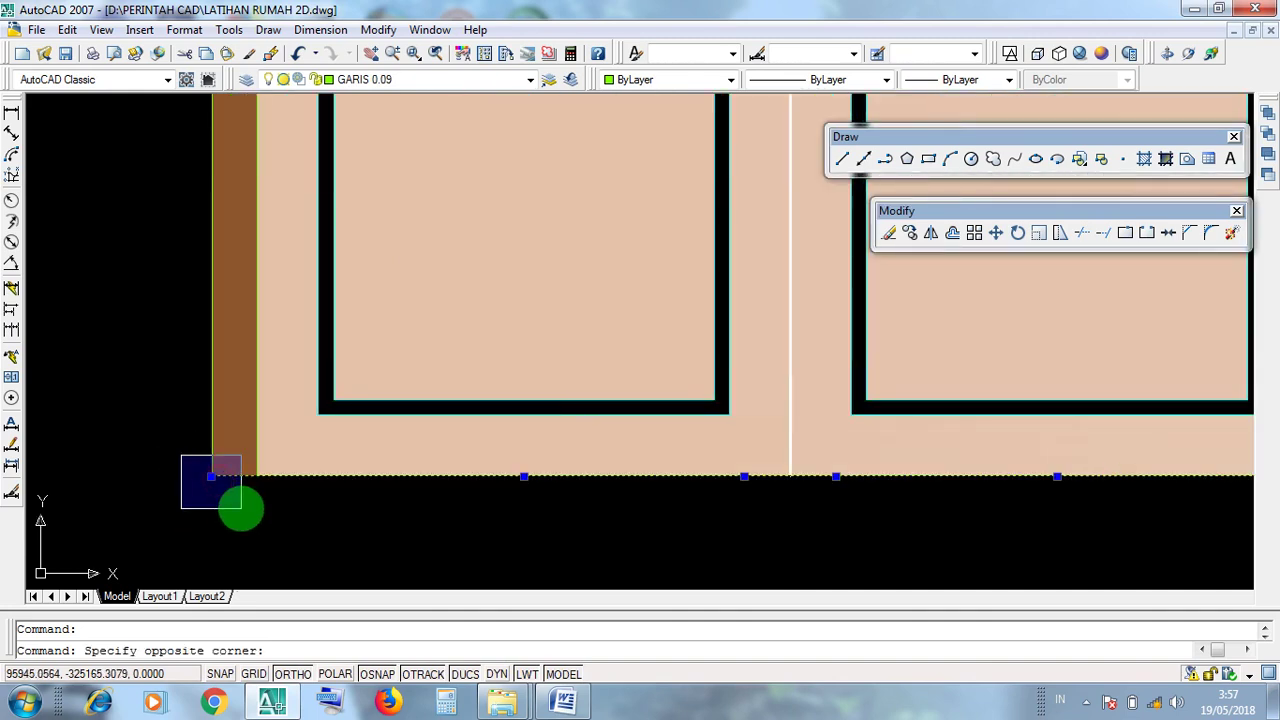
pyautogui.click(177, 477)
pyautogui.scroll(-2, 177, 477)
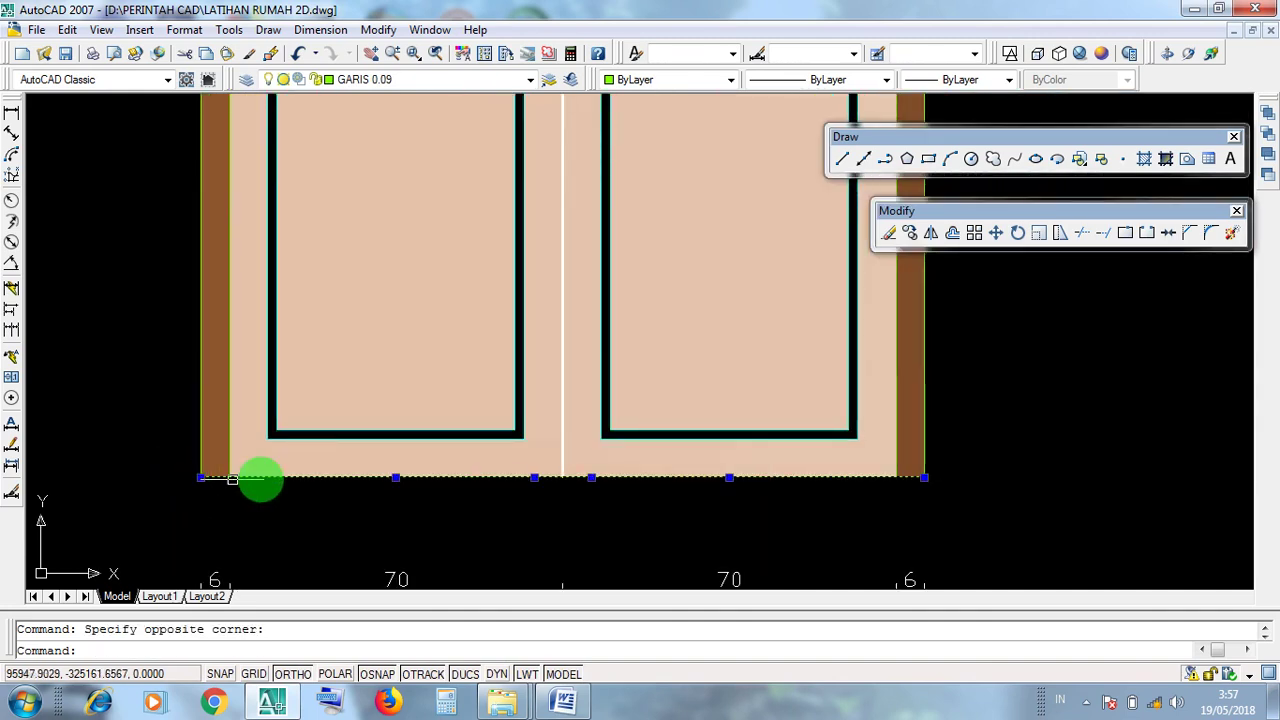
pyautogui.click(940, 457)
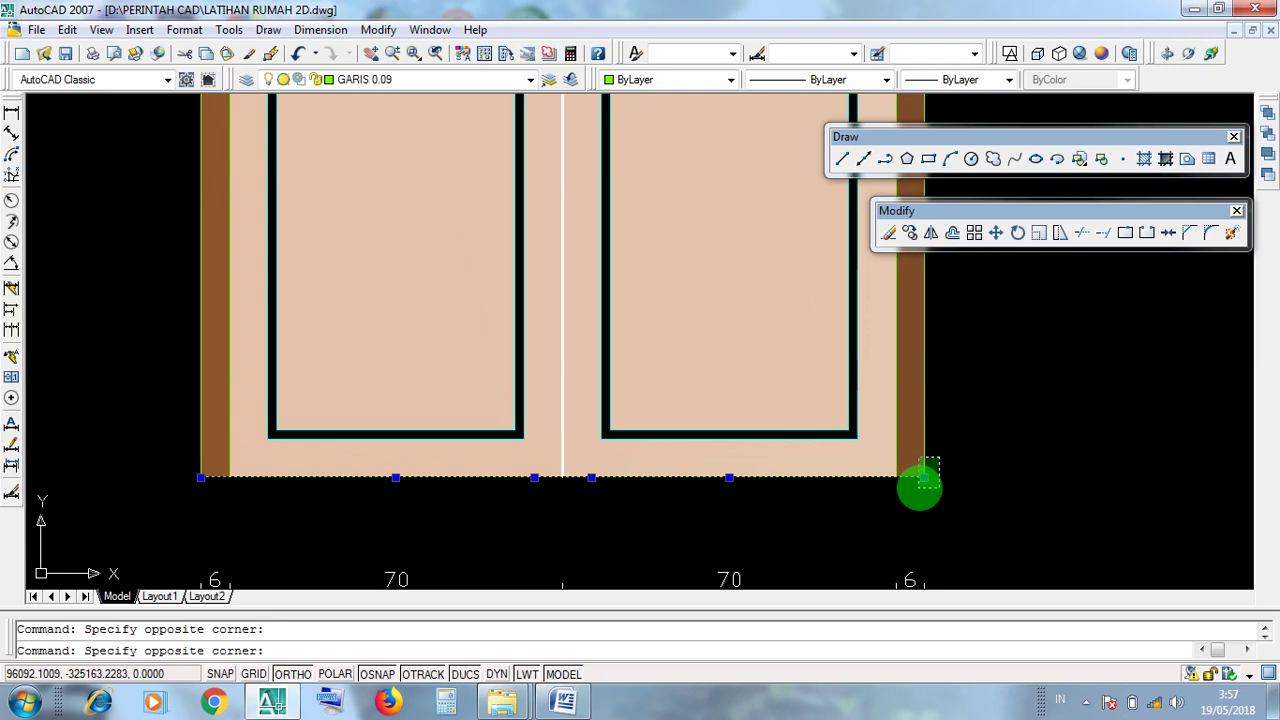
pyautogui.click(994, 471)
pyautogui.scroll(-7, 500, 354)
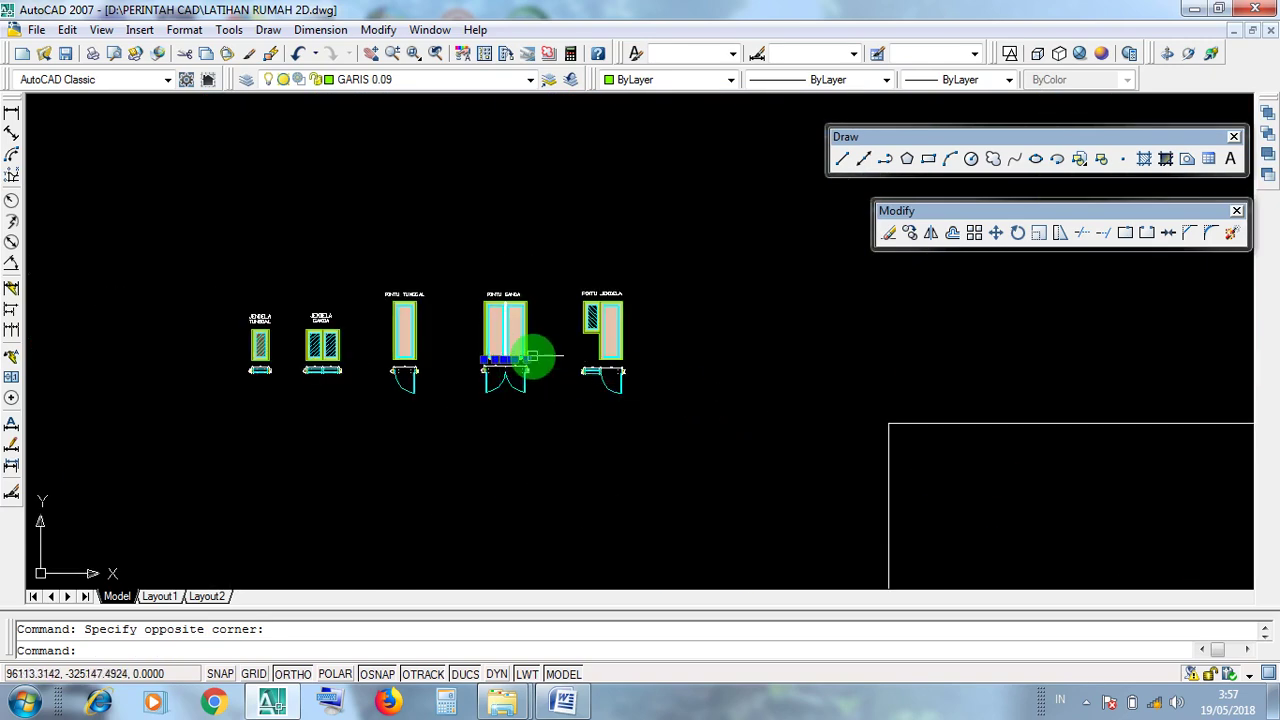
# Examine where both door construction lines cross the floor line between the terrace columns on the incomplete elevation
pyautogui.scroll(-3, 533, 355)
pyautogui.moveTo(614, 414); pyautogui.dragTo(606, 271, button='middle')
pyautogui.scroll(6, 766, 406)
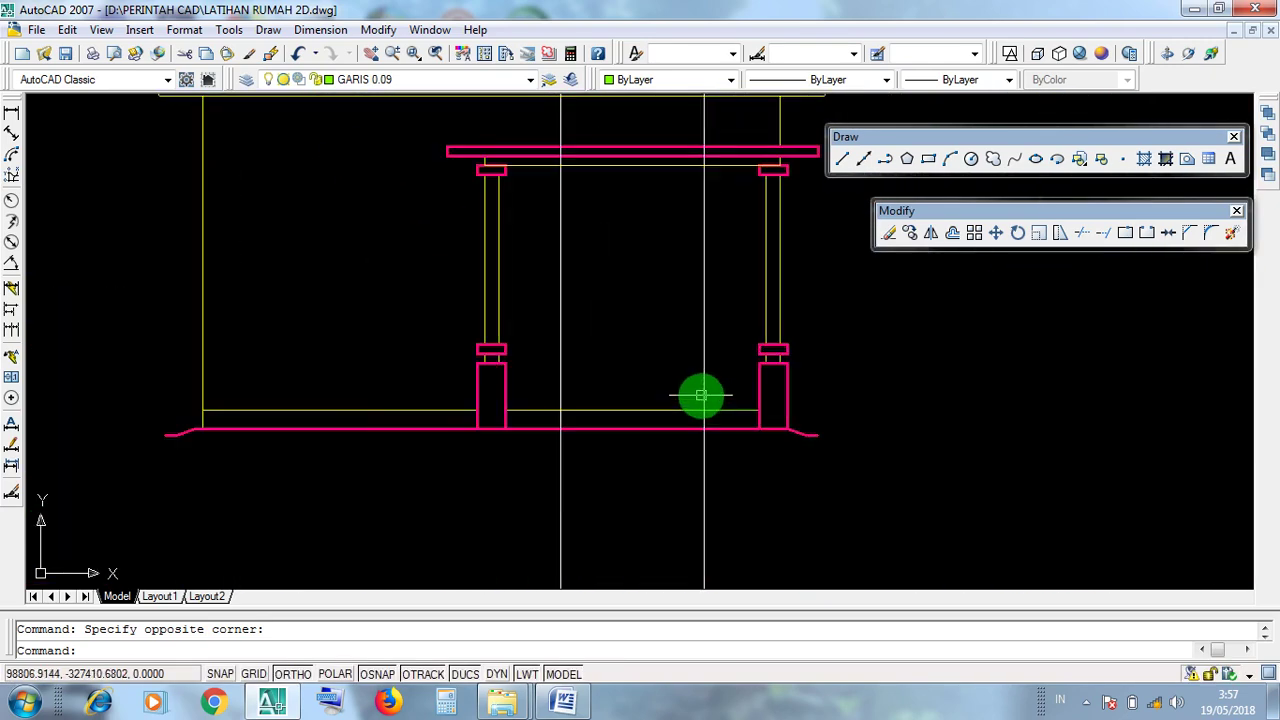
pyautogui.scroll(5, 701, 395)
pyautogui.click(687, 410)
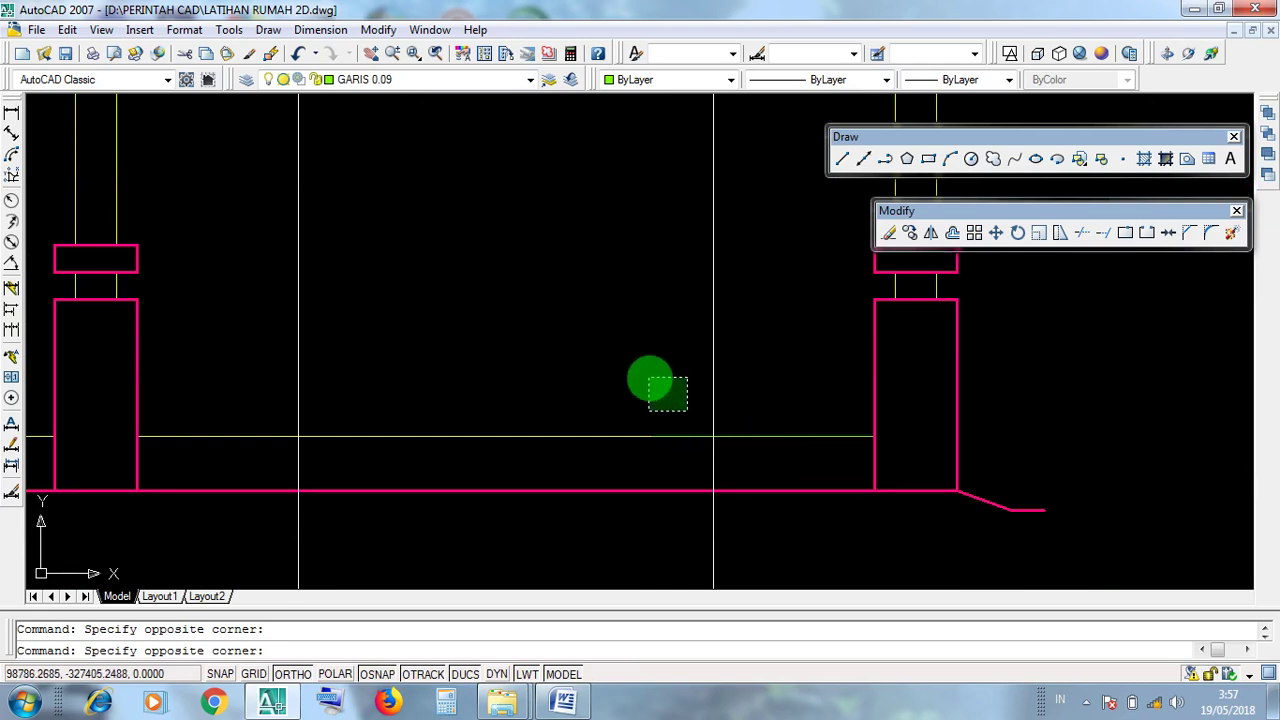
pyautogui.click(650, 378)
pyautogui.click(270, 410)
pyautogui.click(426, 417)
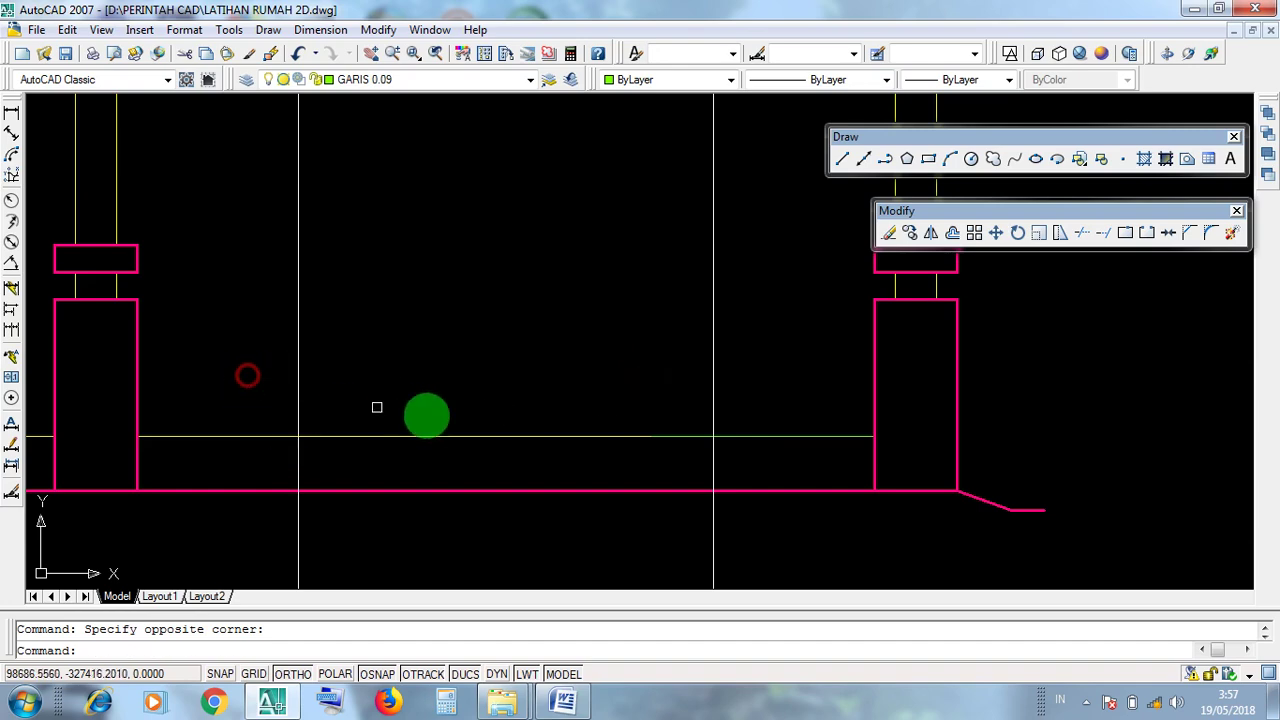
# Examine the wall ends beside the R.TAMU double door in the floor plan, then return to the door designs and clear the selection
pyautogui.scroll(-6, 626, 446)
pyautogui.scroll(-4, 627, 449)
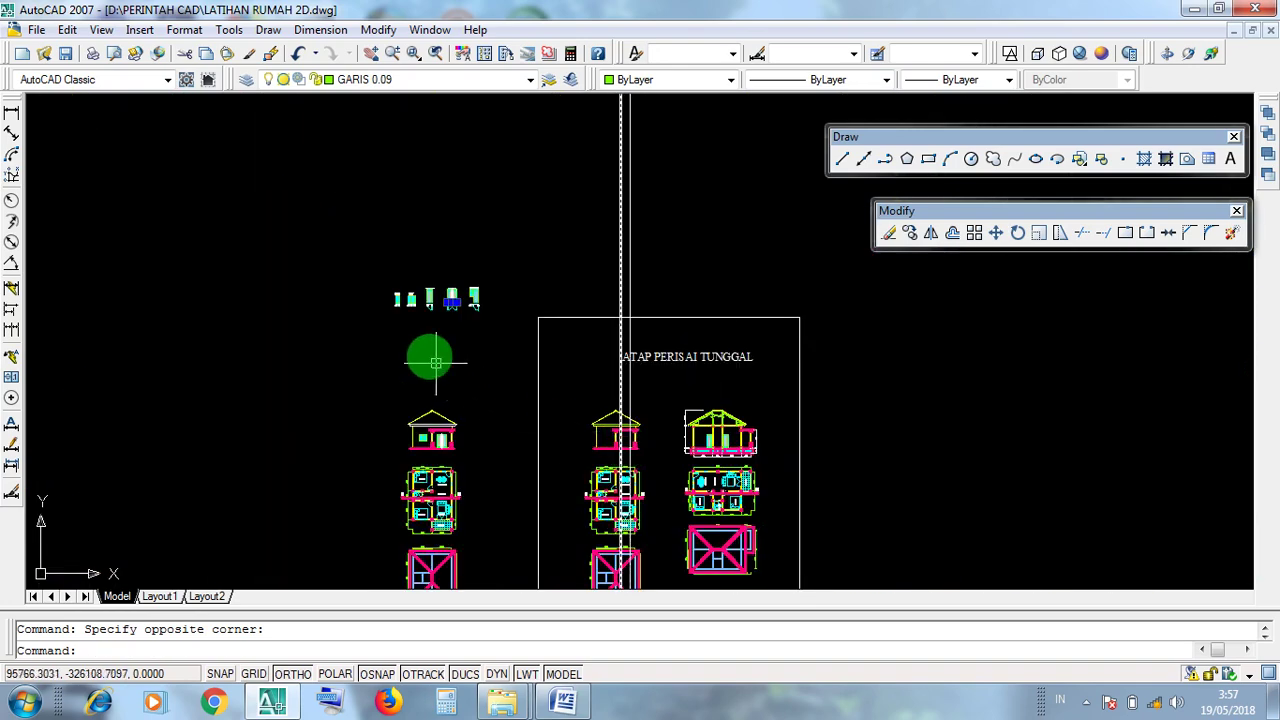
pyautogui.scroll(3, 436, 292)
pyautogui.moveTo(674, 508); pyautogui.dragTo(651, 363, button='middle')
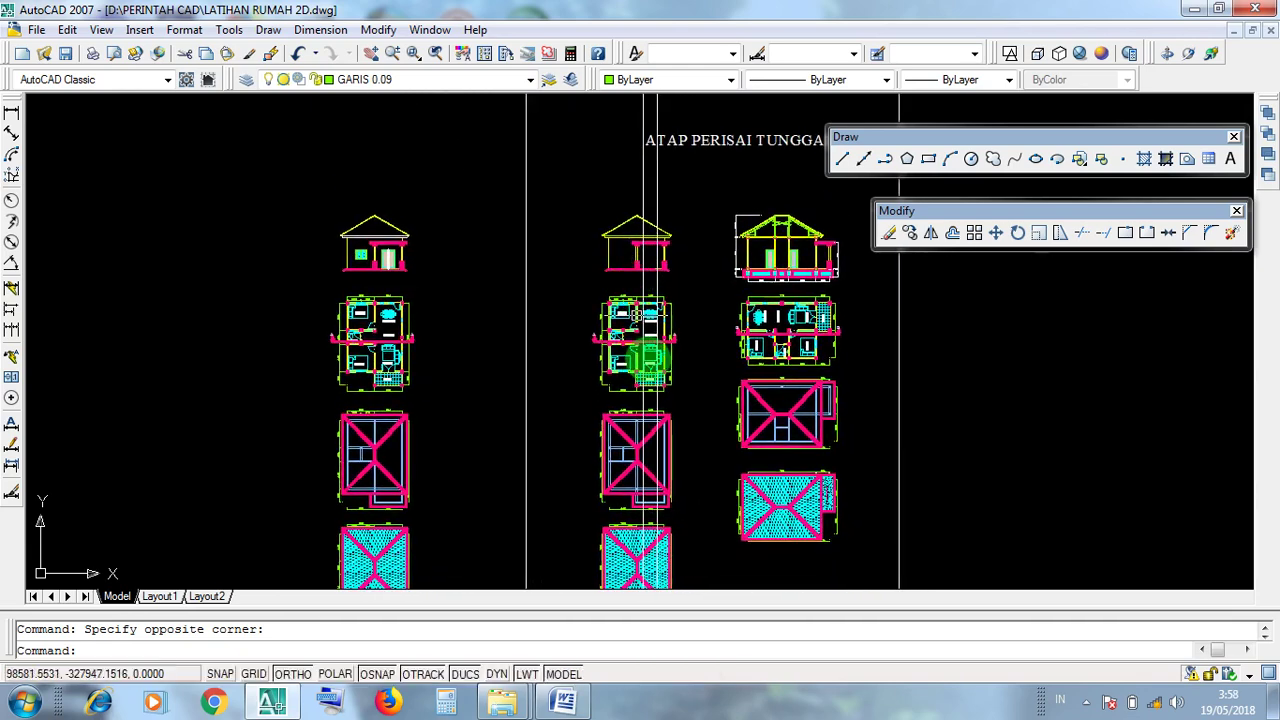
pyautogui.scroll(10, 651, 363)
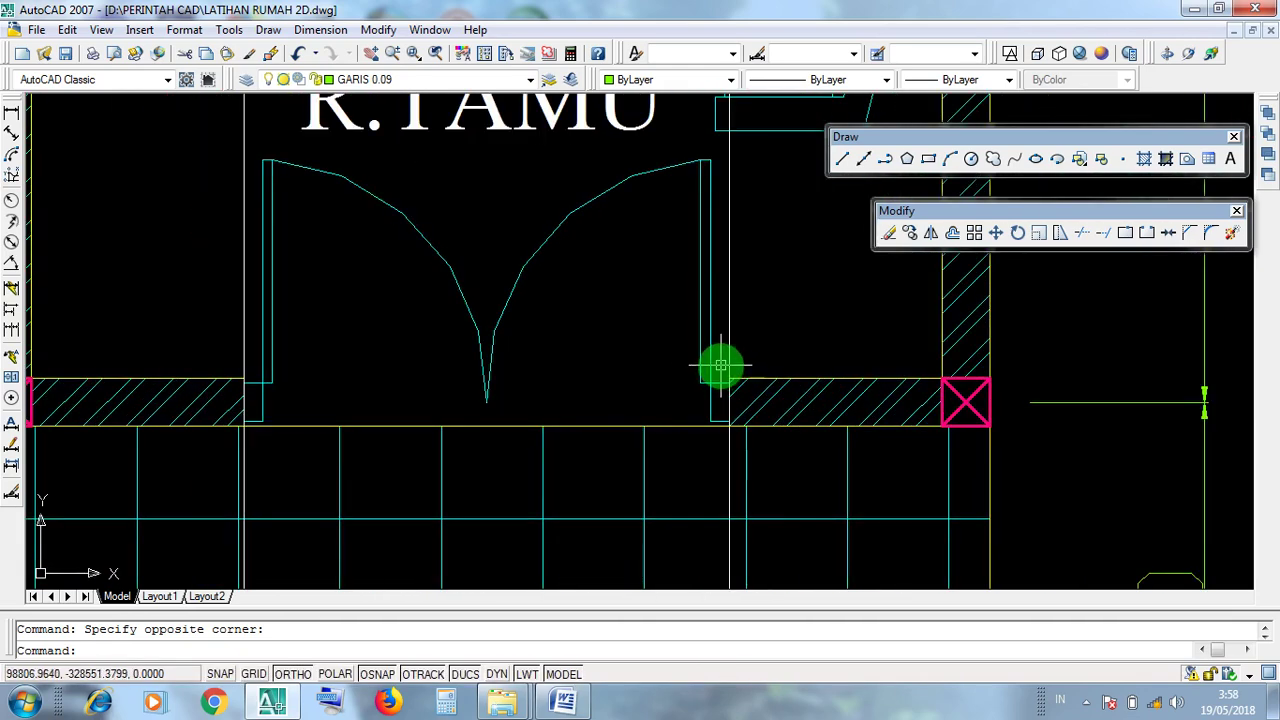
pyautogui.click(720, 364)
pyautogui.click(723, 355)
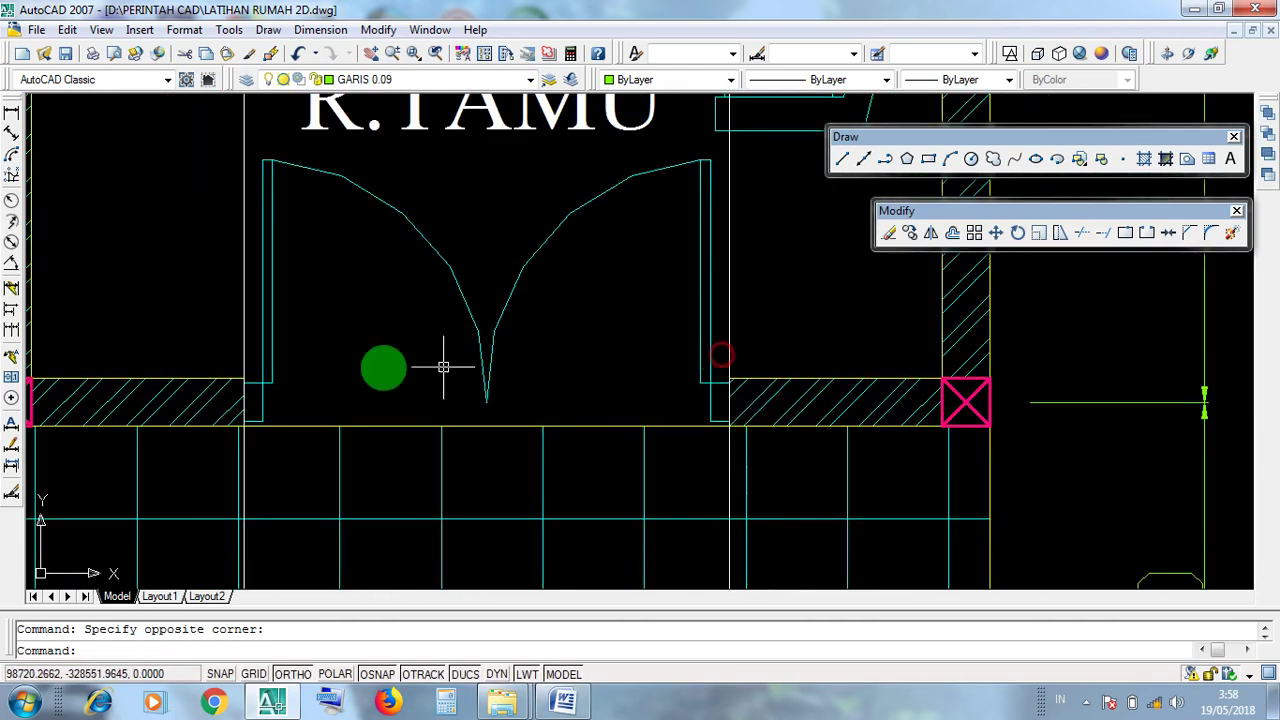
pyautogui.click(217, 349)
pyautogui.click(197, 346)
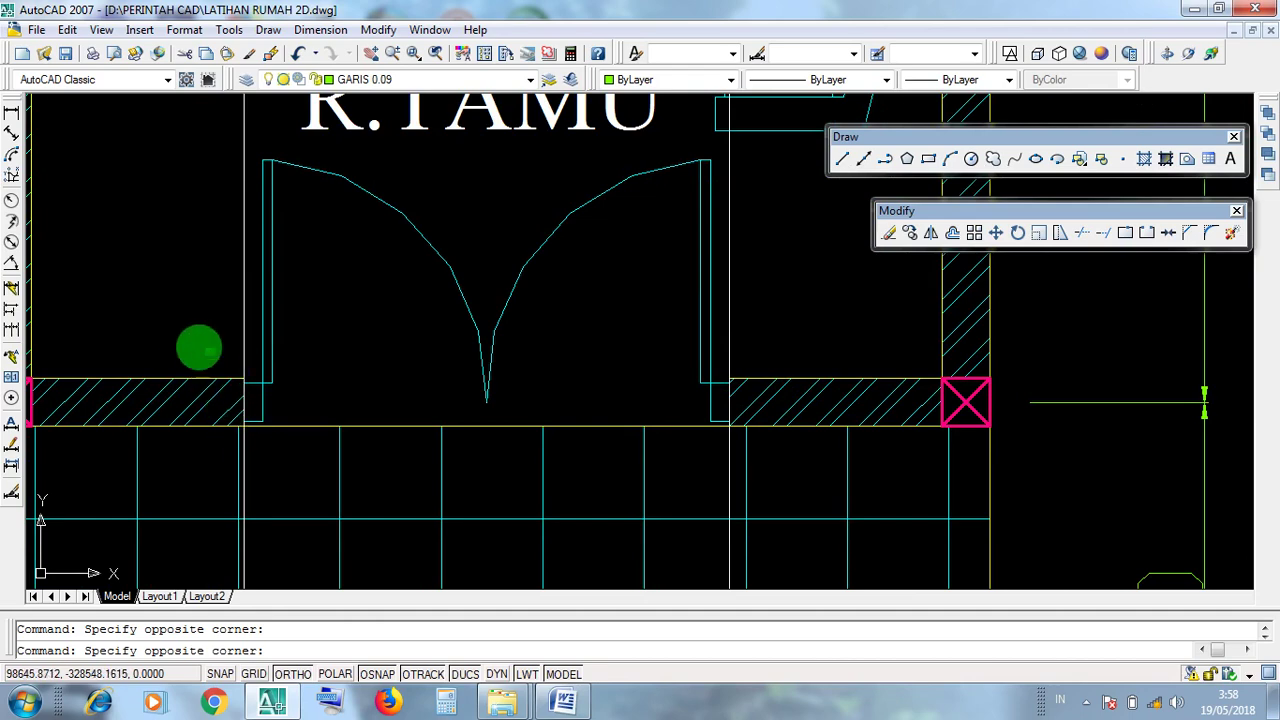
pyautogui.scroll(-8, 737, 451)
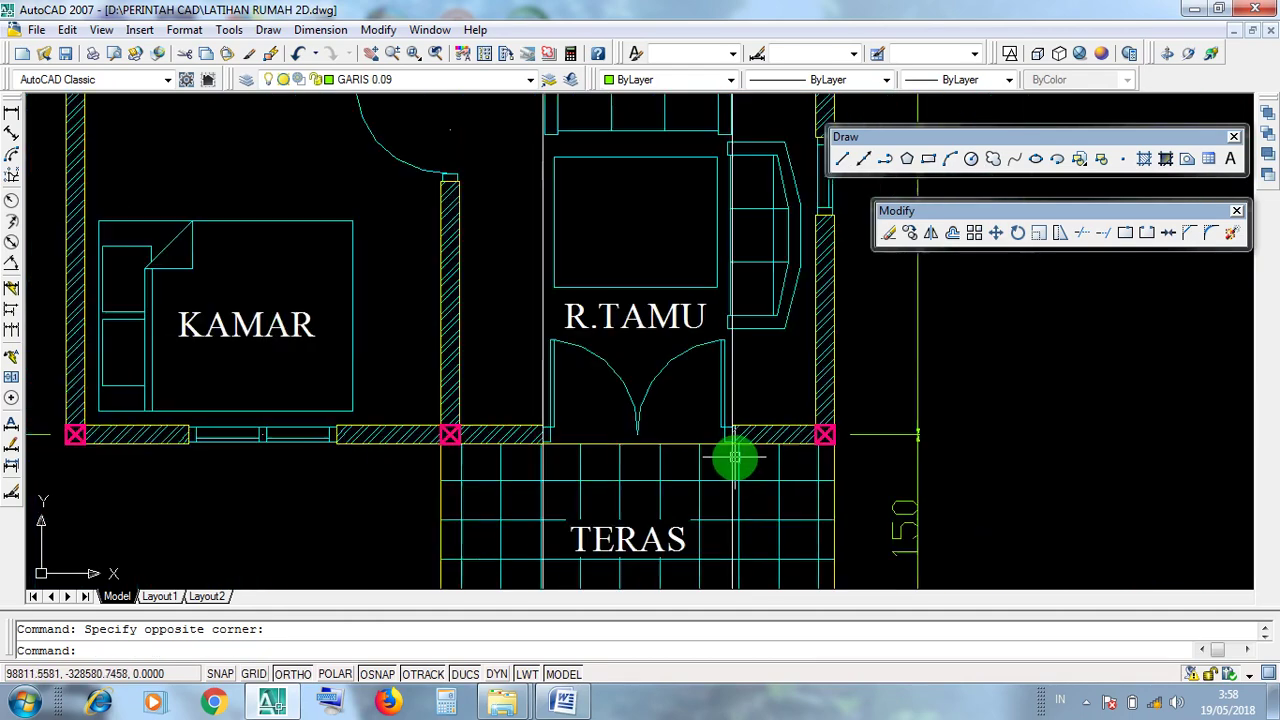
pyautogui.moveTo(551, 297); pyautogui.dragTo(694, 643, button='middle')
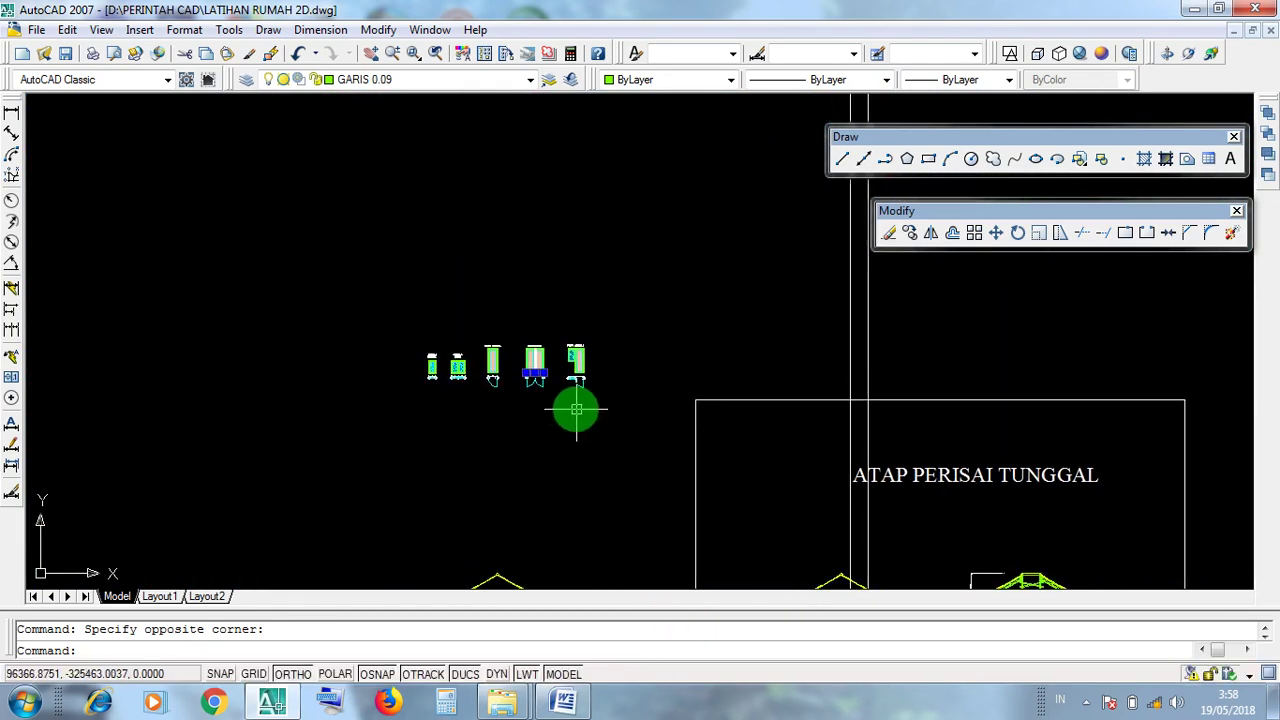
pyautogui.press('Escape')
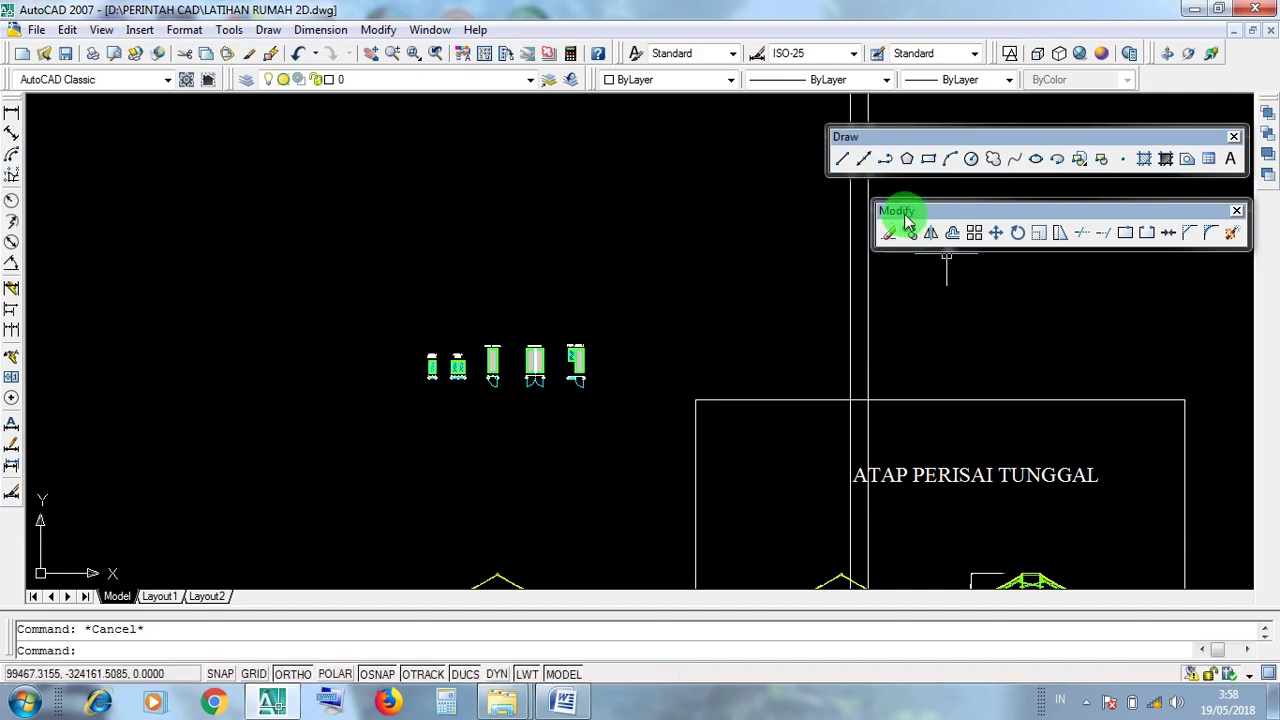
# Switch to Word and review the CARA 2 procedure in the COPY notes, from KLIK/ BLOK OBJEK to the ORTHO remark
pyautogui.click(1194, 8)
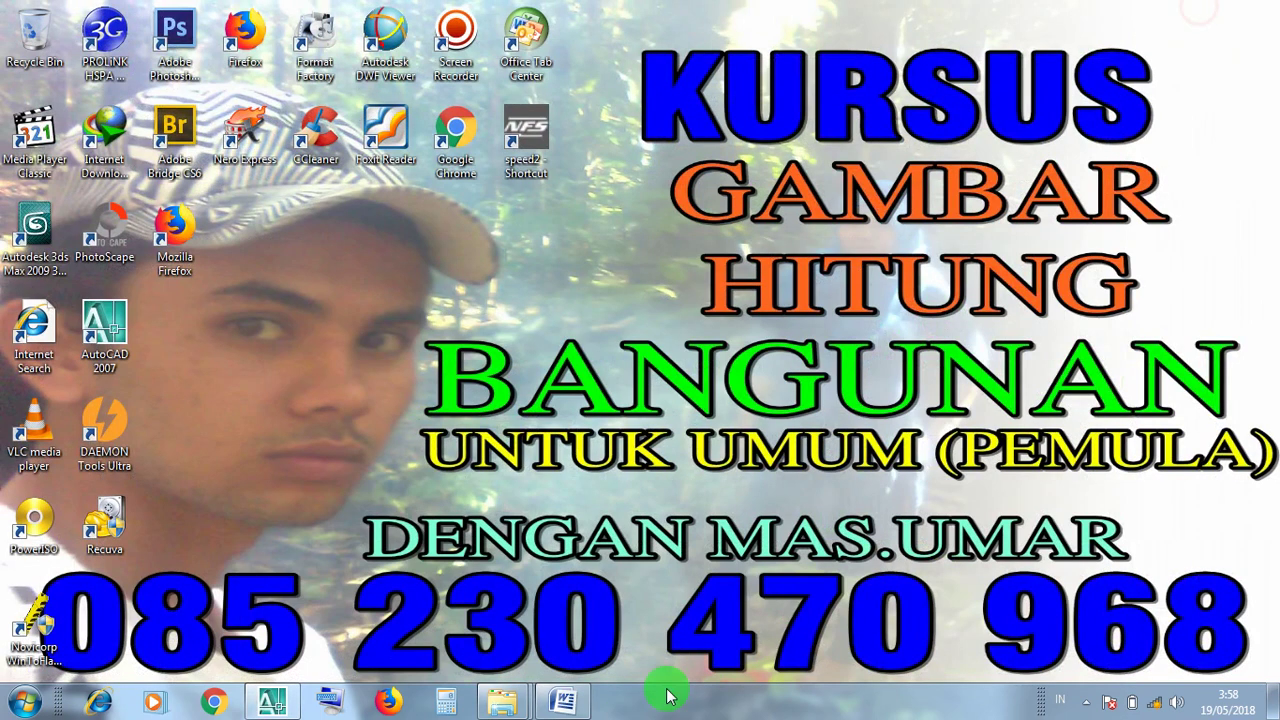
pyautogui.click(558, 704)
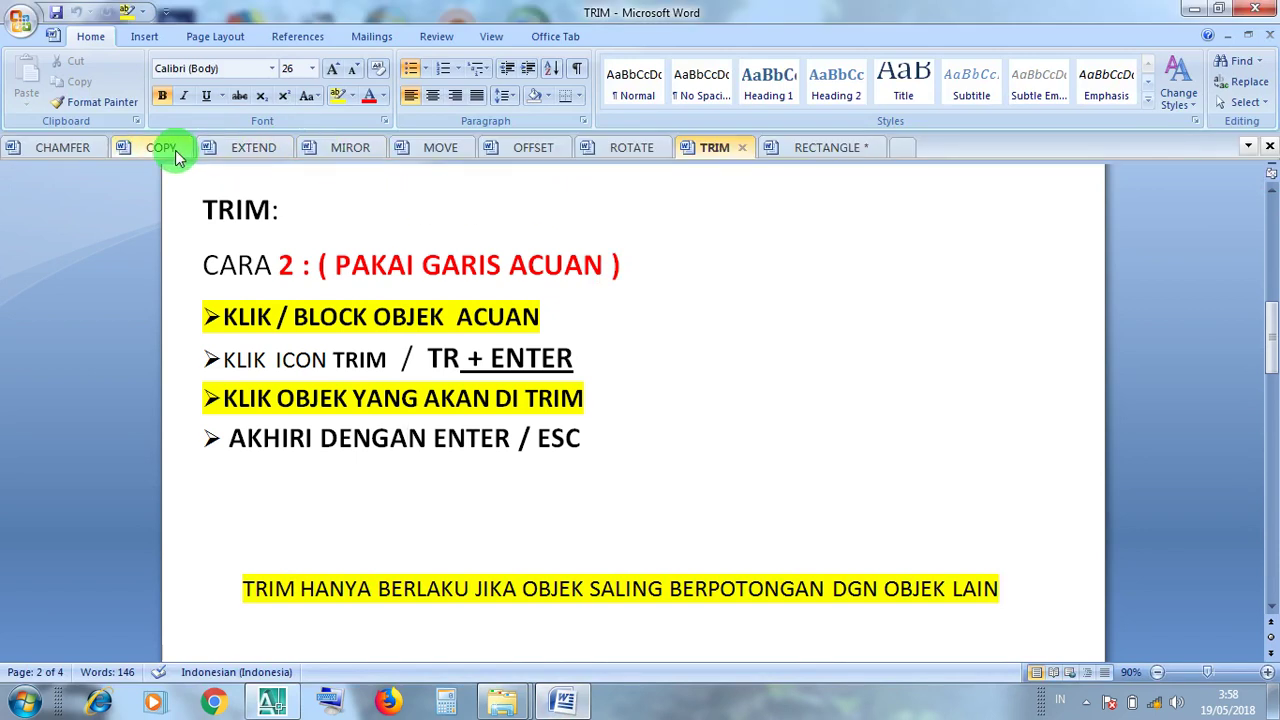
pyautogui.click(166, 148)
pyautogui.moveTo(526, 312); pyautogui.dragTo(322, 320)
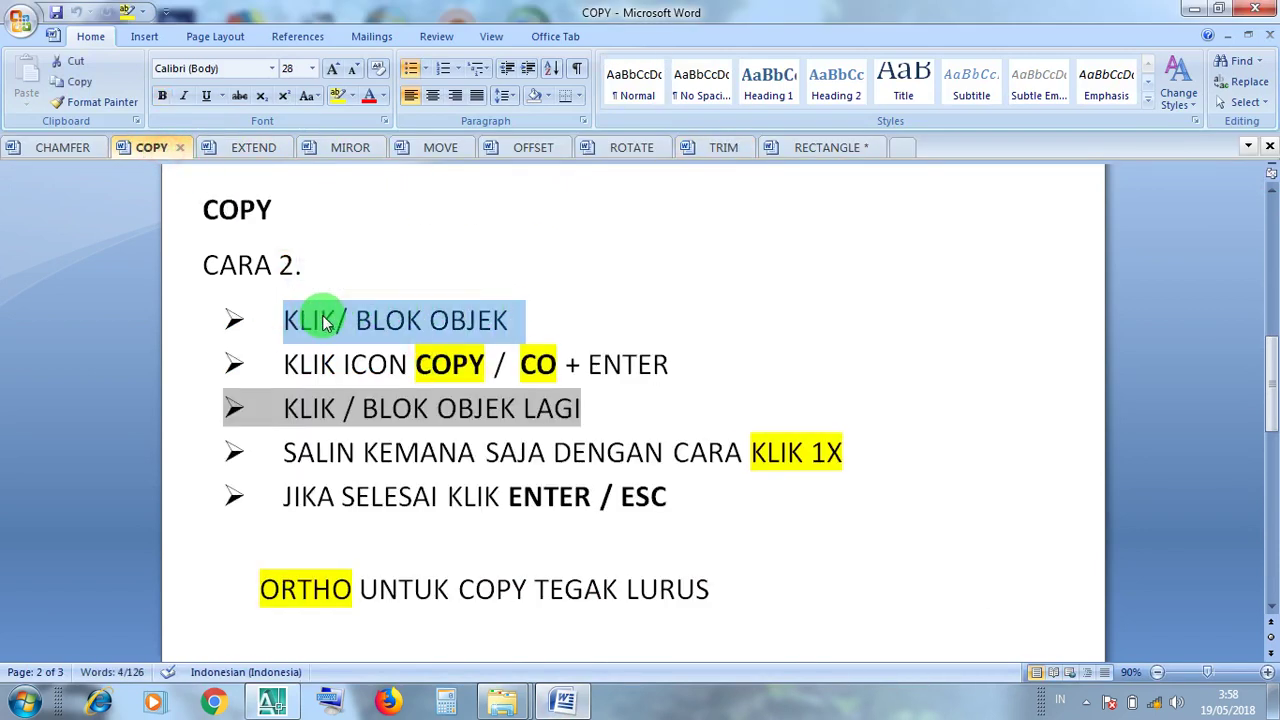
pyautogui.moveTo(485, 366); pyautogui.dragTo(277, 371)
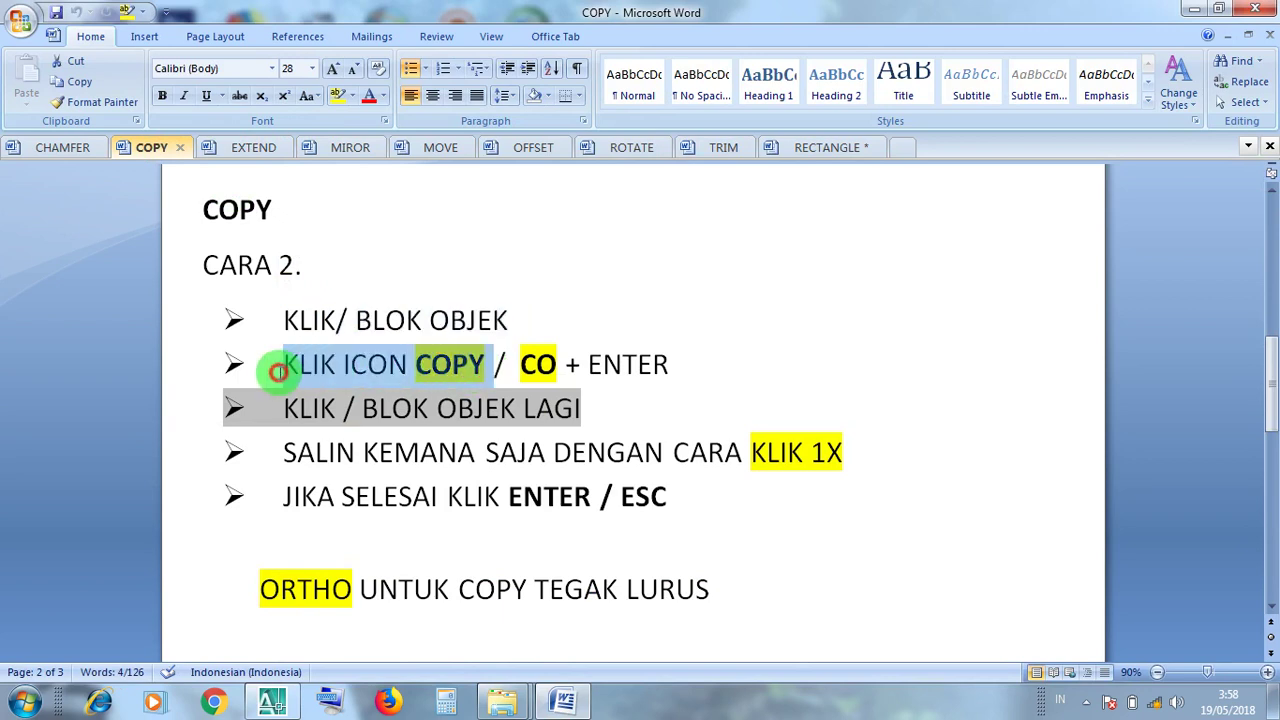
pyautogui.click(601, 366)
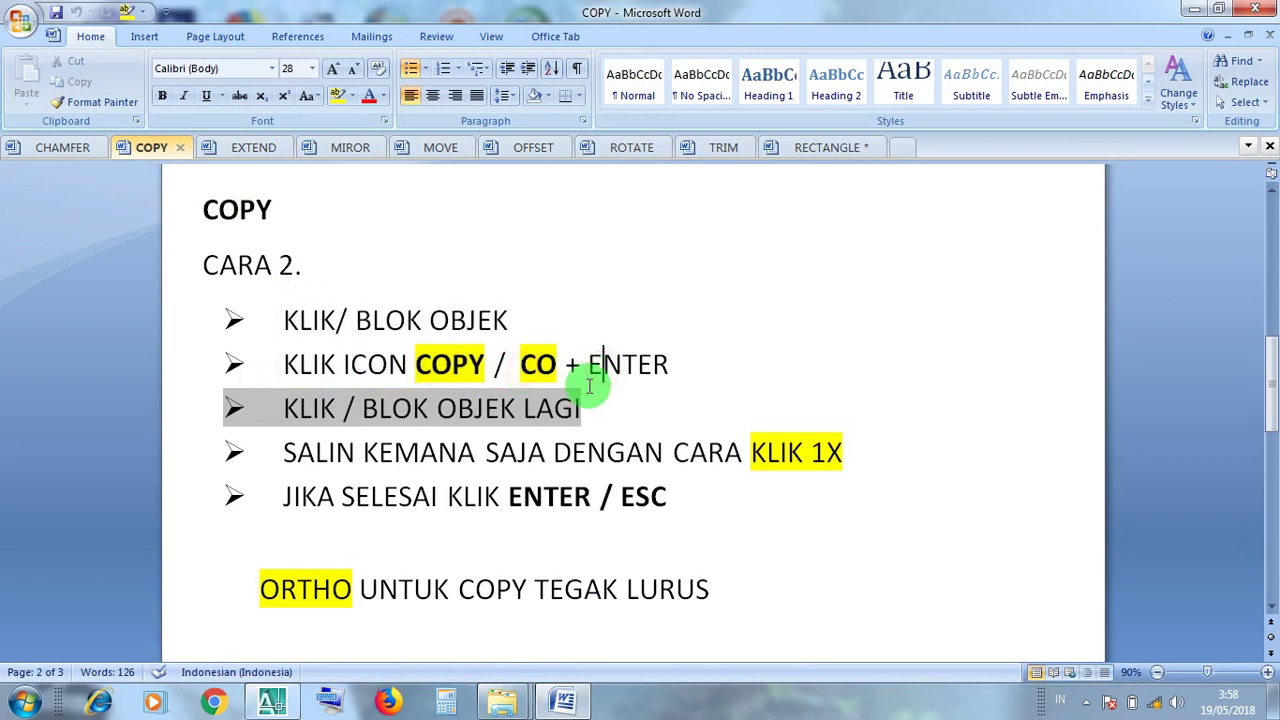
pyautogui.moveTo(585, 402); pyautogui.dragTo(323, 412)
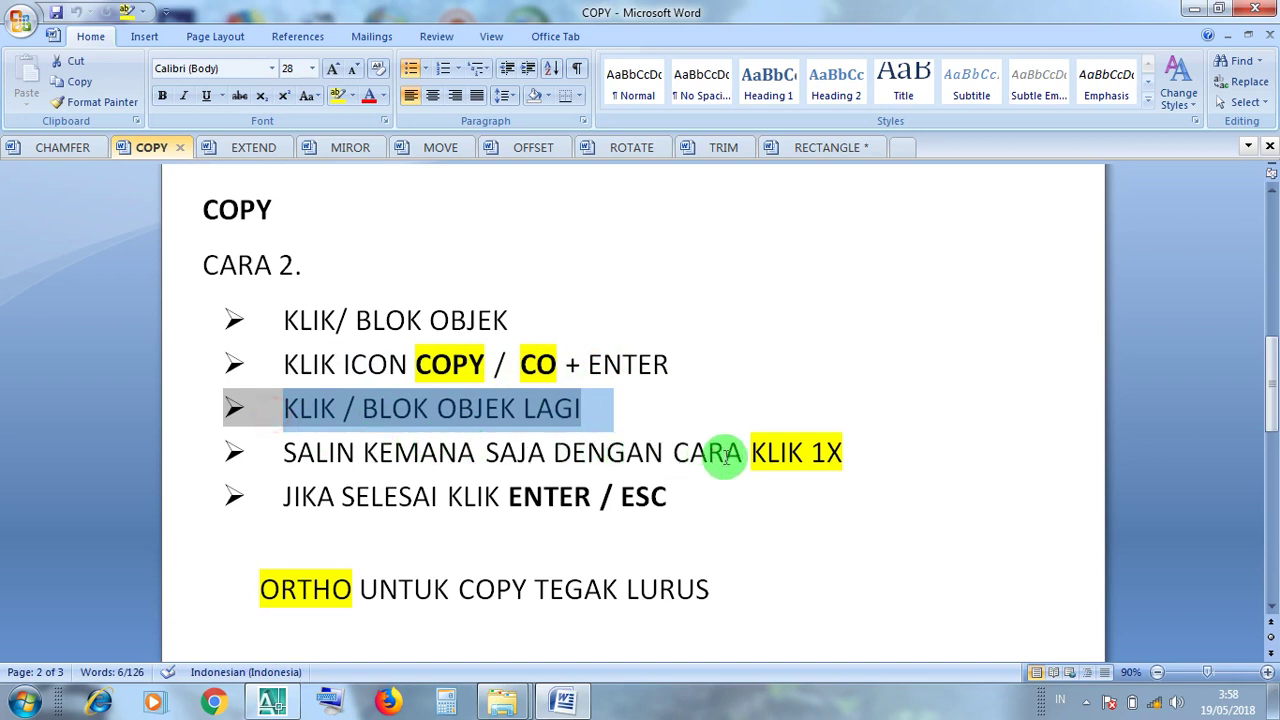
pyautogui.click(779, 452)
pyautogui.moveTo(636, 497); pyautogui.dragTo(309, 503)
pyautogui.click(316, 503)
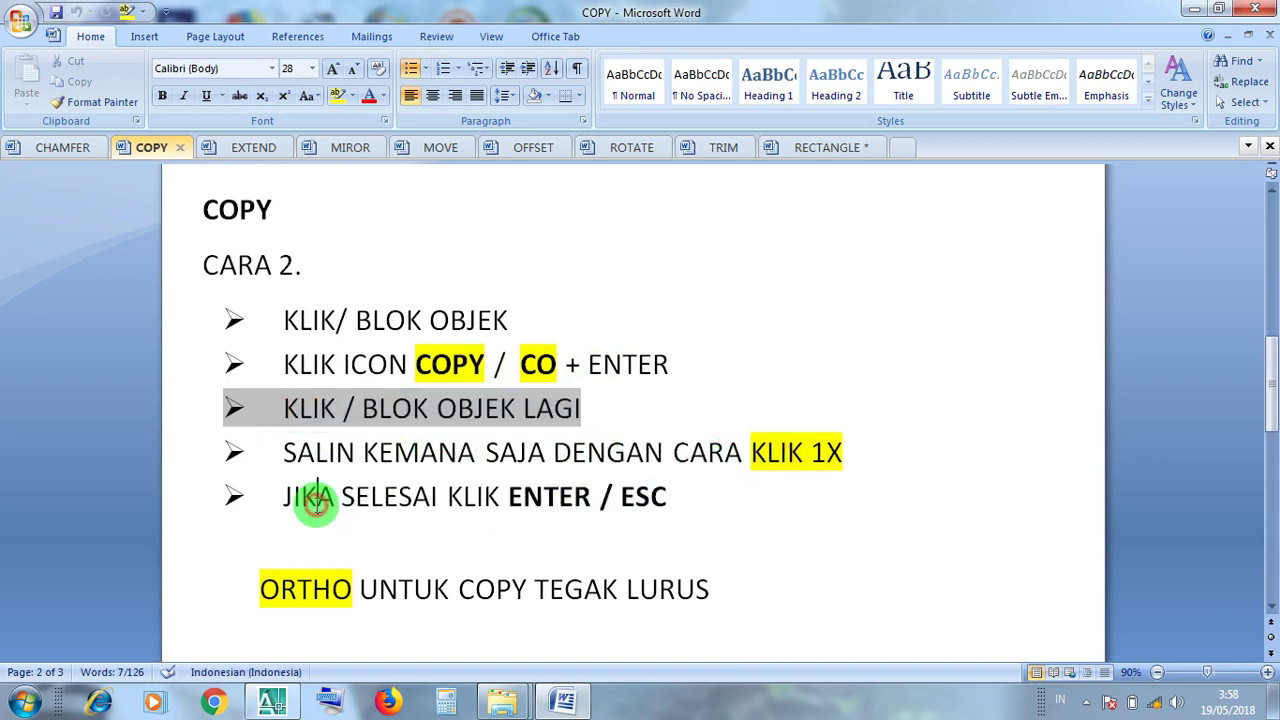
pyautogui.click(313, 590)
# Switch back to AutoCAD and examine the PINTU GANDA design and its location relative to the incomplete front elevation
pyautogui.click(1194, 10)
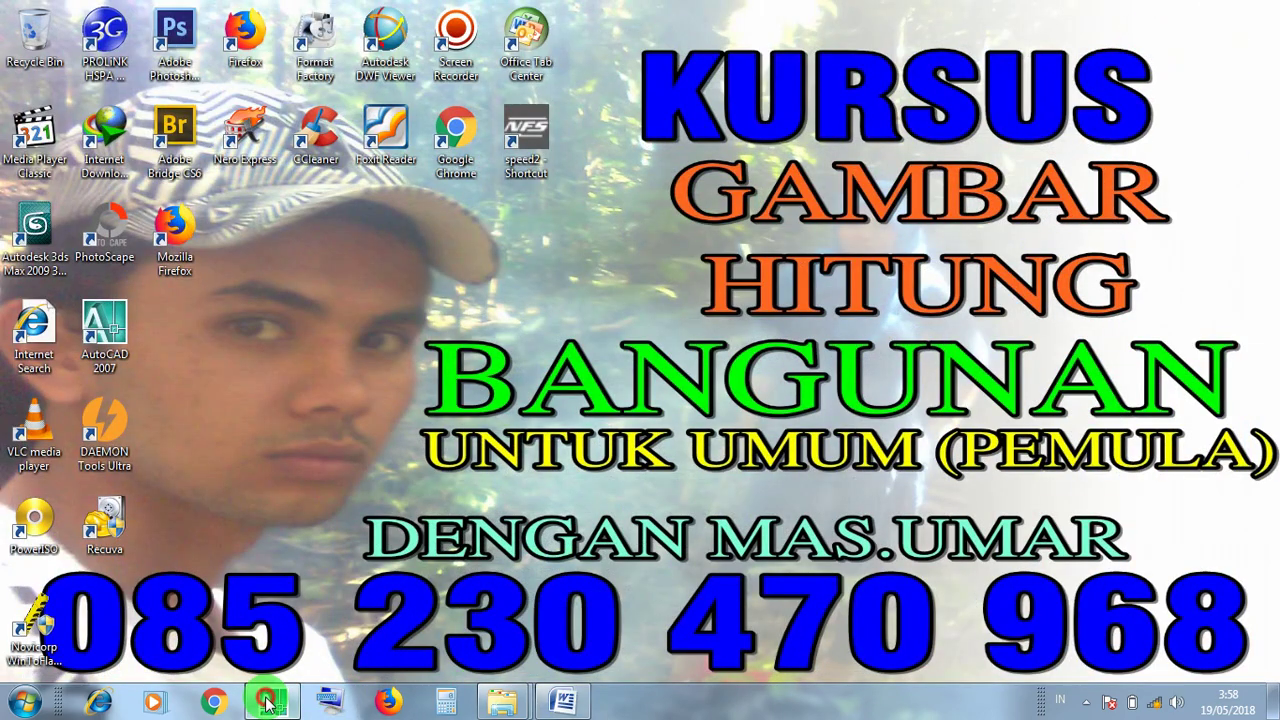
pyautogui.click(268, 703)
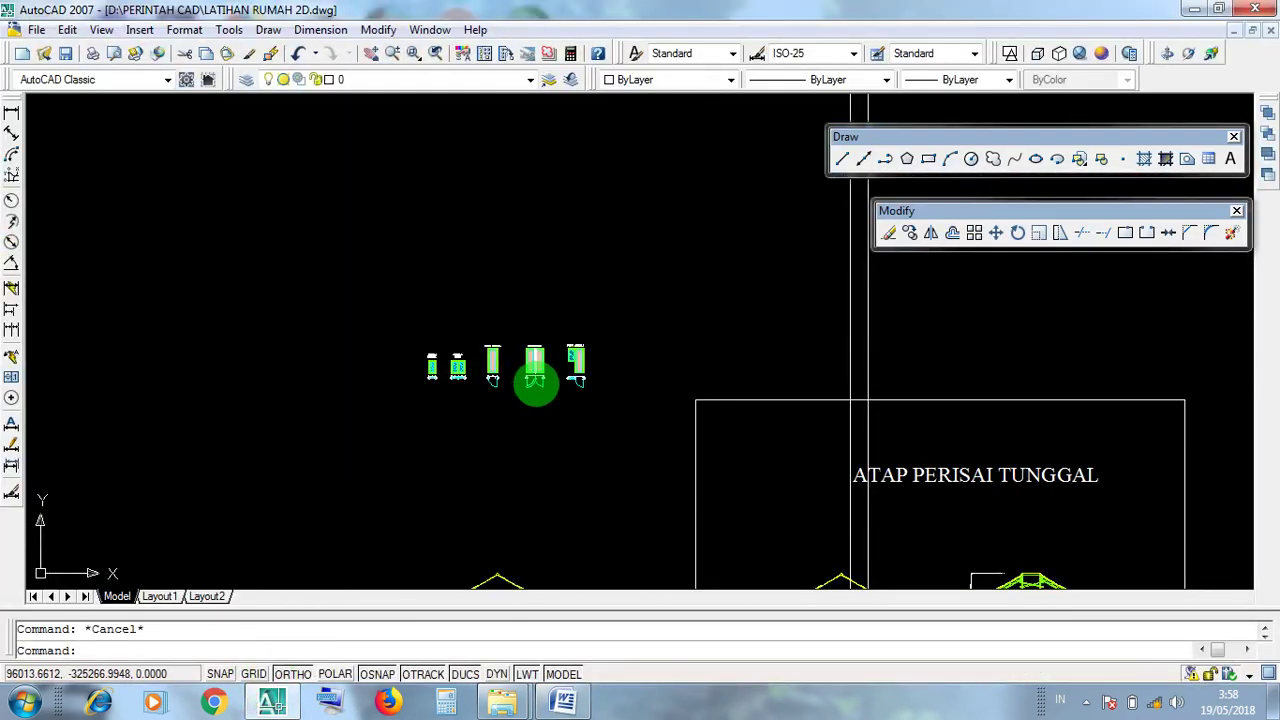
pyautogui.scroll(4, 534, 370)
pyautogui.scroll(3, 527, 337)
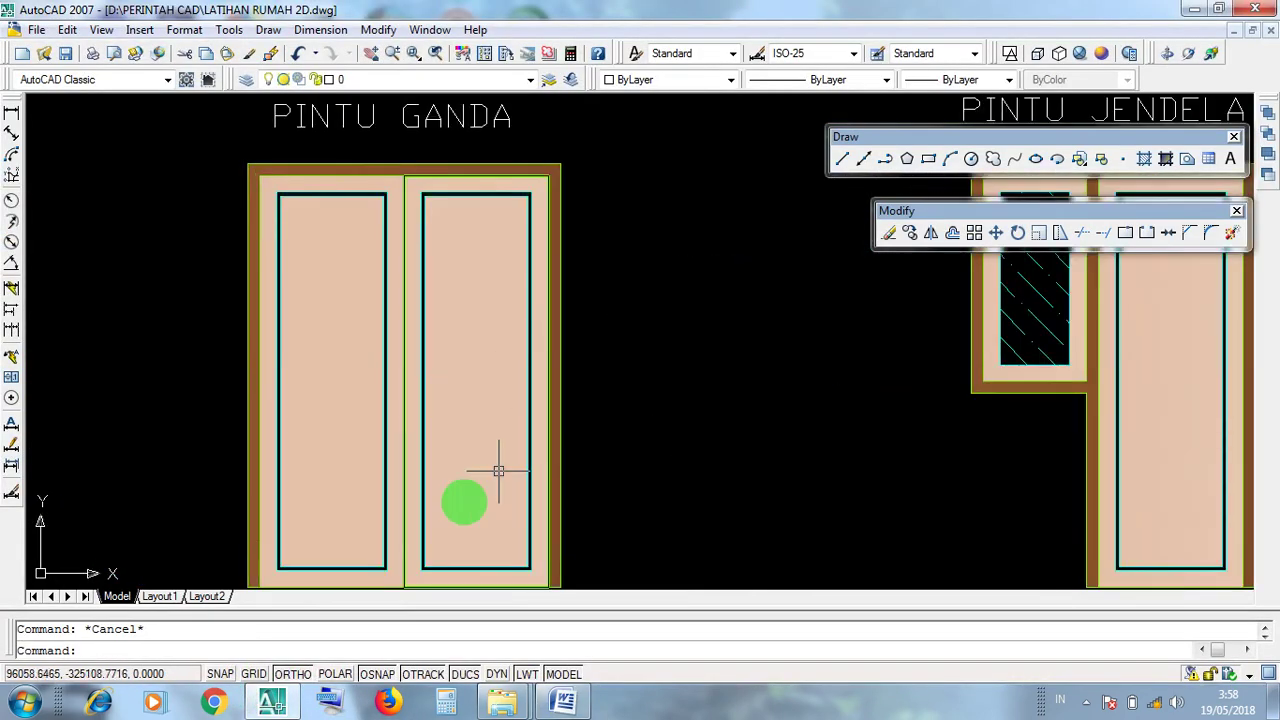
pyautogui.scroll(-4, 505, 495)
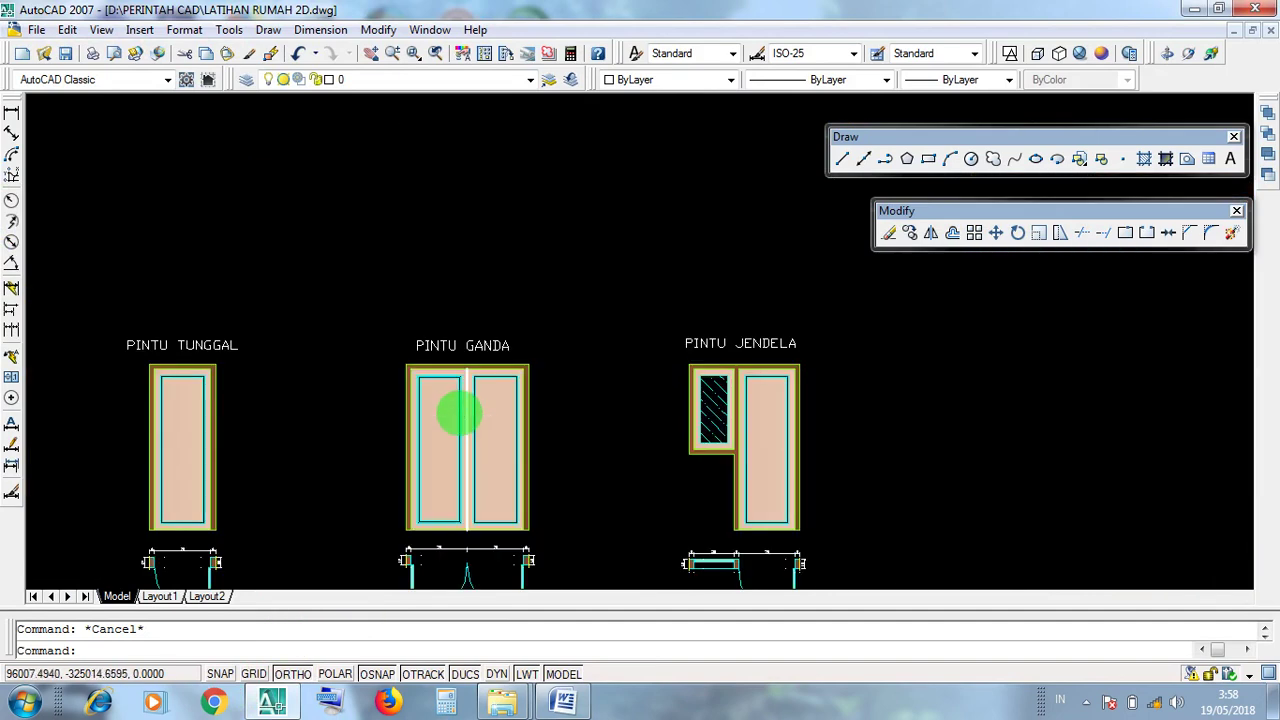
pyautogui.scroll(-8, 457, 409)
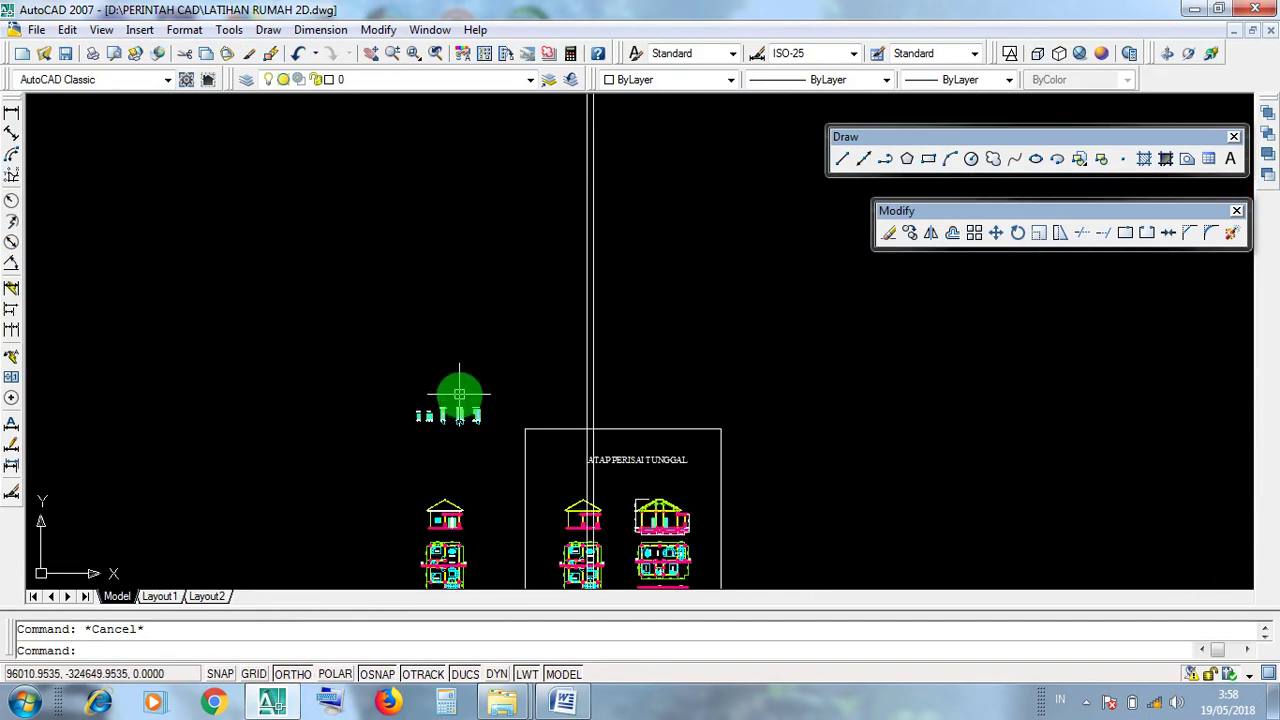
# Turn off Ortho mode so the PINTU GANDA door can be copied diagonally to the elevation
pyautogui.doubleClick(449, 391)
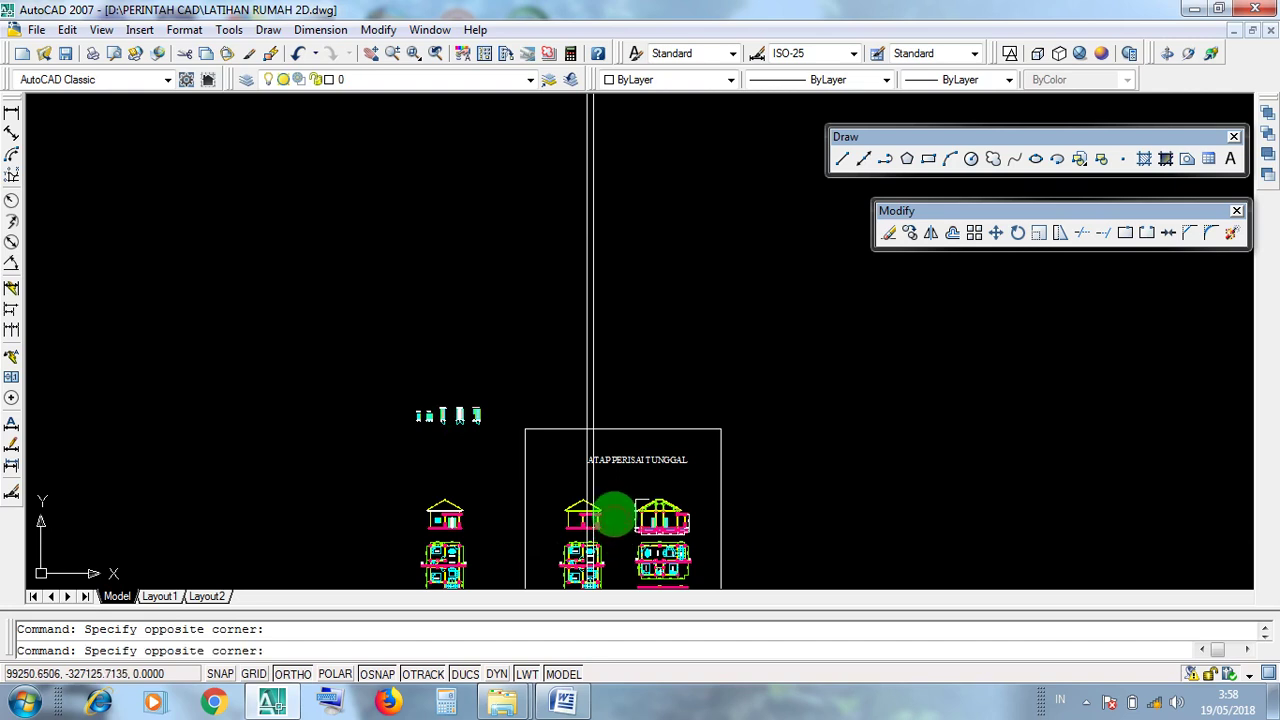
pyautogui.click(611, 513)
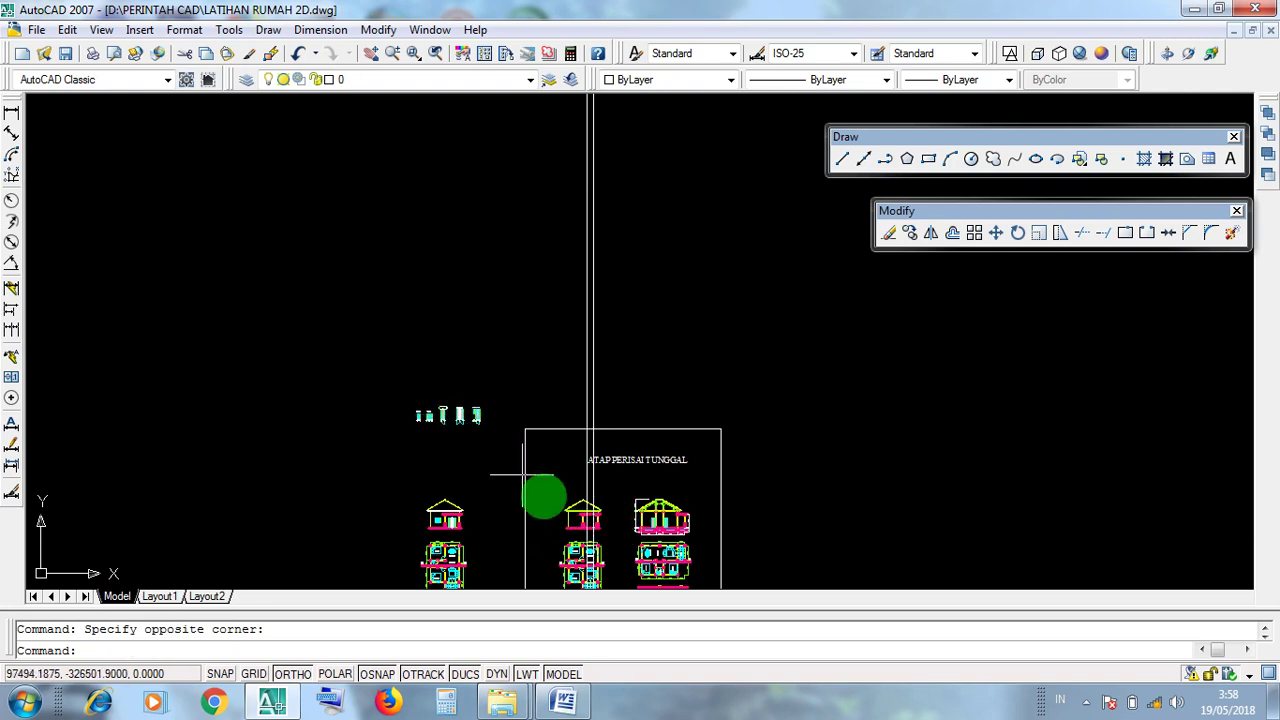
pyautogui.click(290, 675)
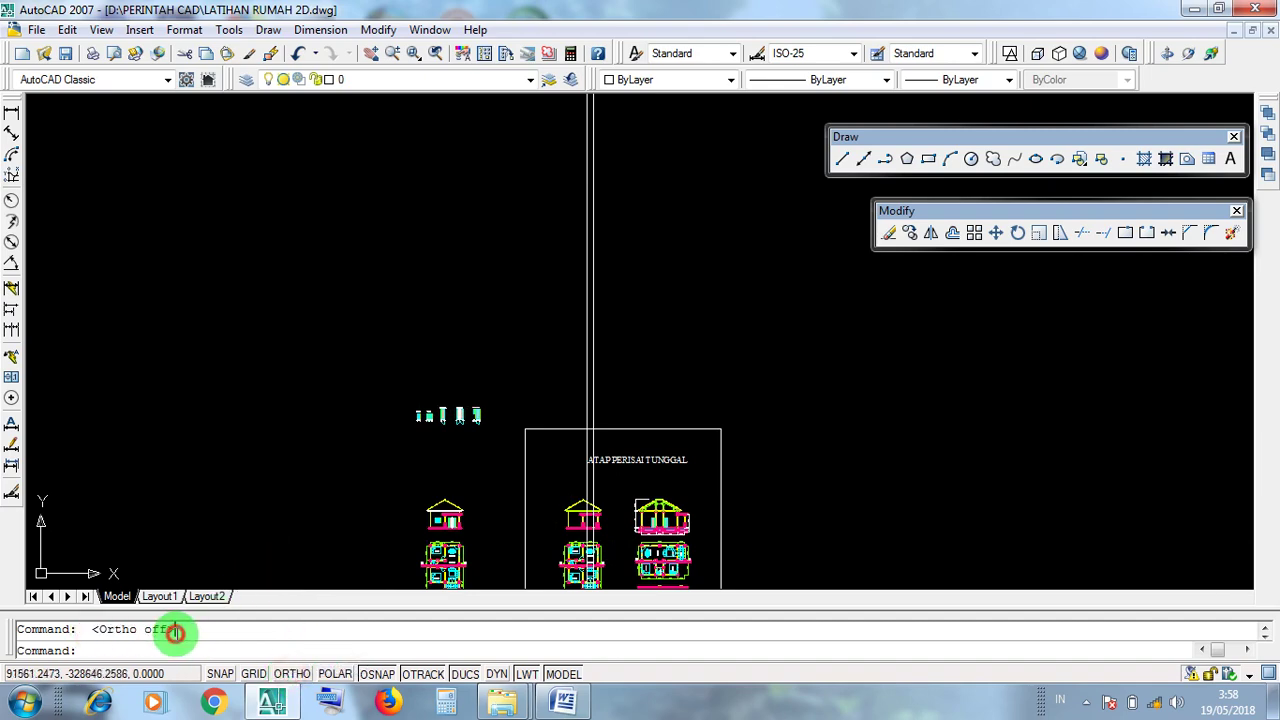
pyautogui.scroll(10, 432, 416)
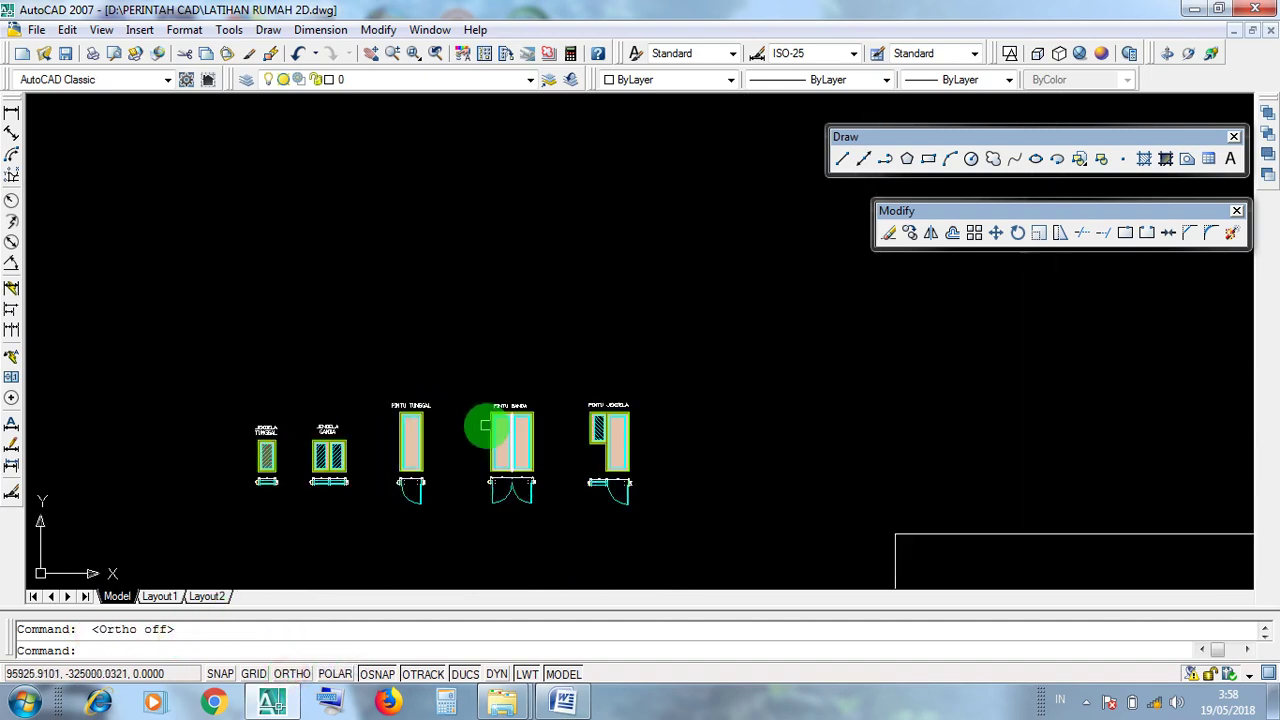
# Select the whole PINTU GANDA door elevation, leaving out its title and the plan symbol below it
pyautogui.moveTo(614, 512); pyautogui.dragTo(582, 447, button='middle')
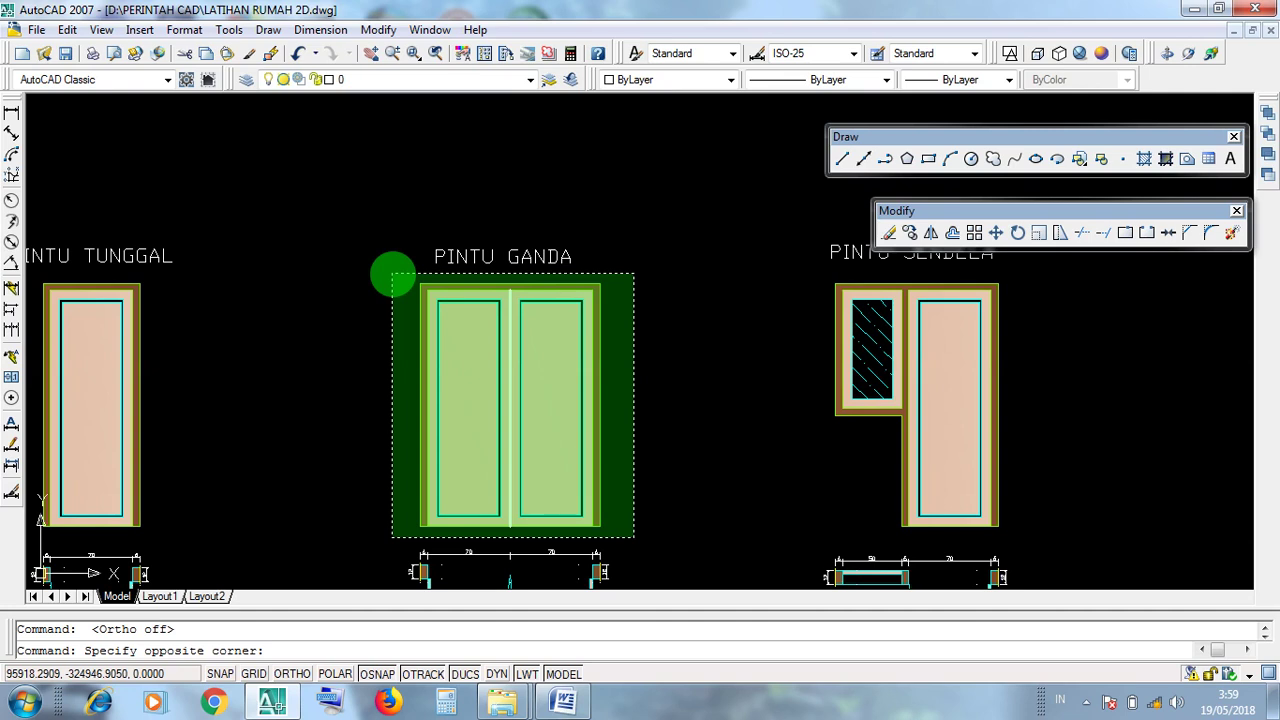
pyautogui.click(392, 273)
pyautogui.click(396, 272)
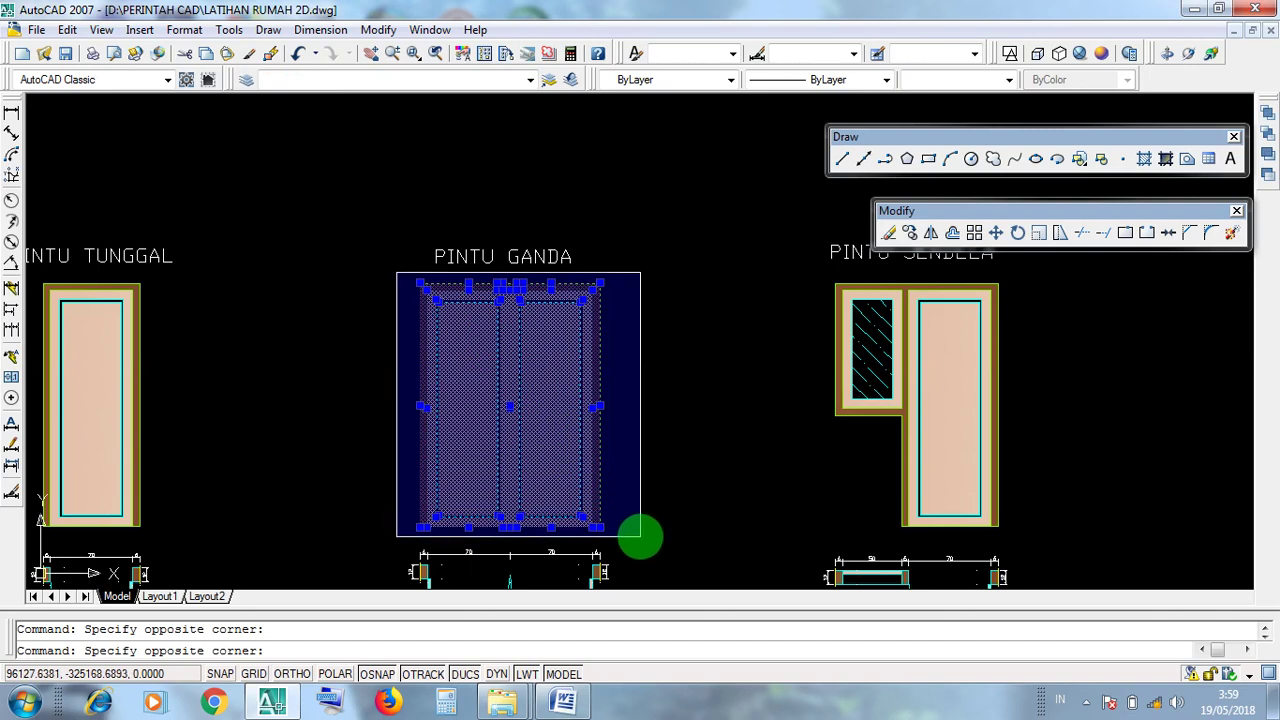
pyautogui.click(640, 537)
pyautogui.click(640, 537)
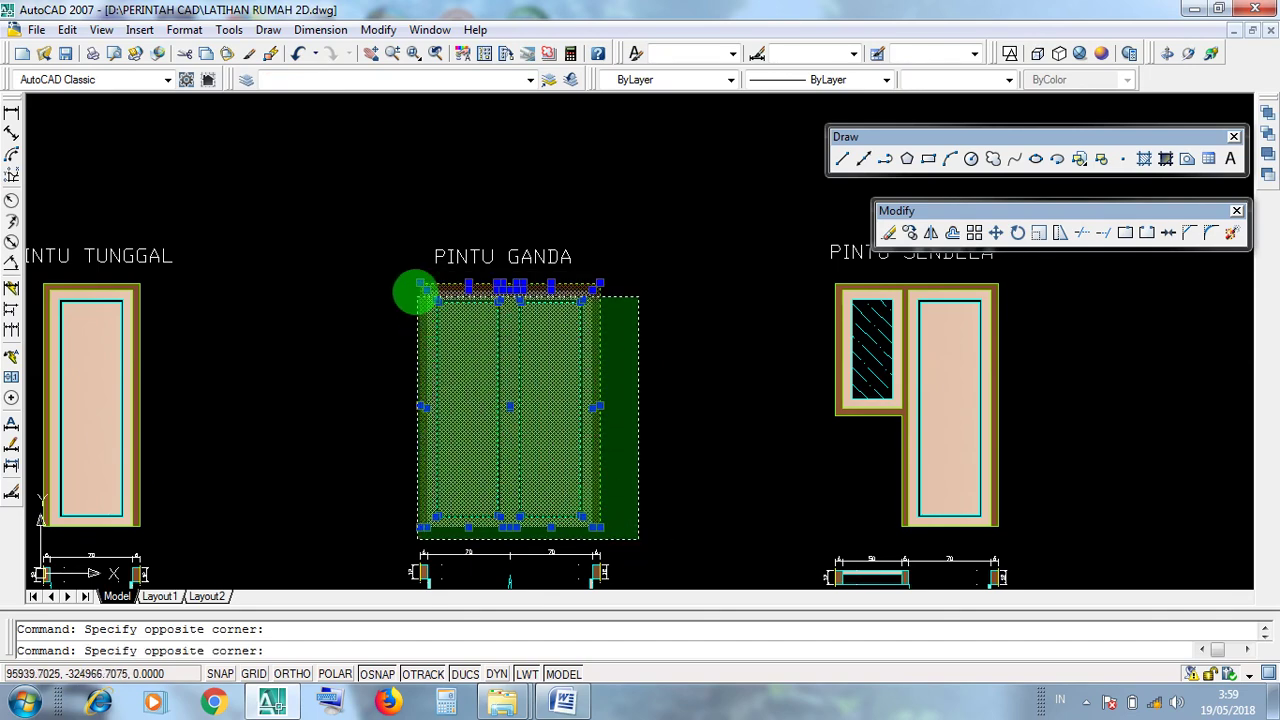
pyautogui.click(397, 273)
pyautogui.click(397, 273)
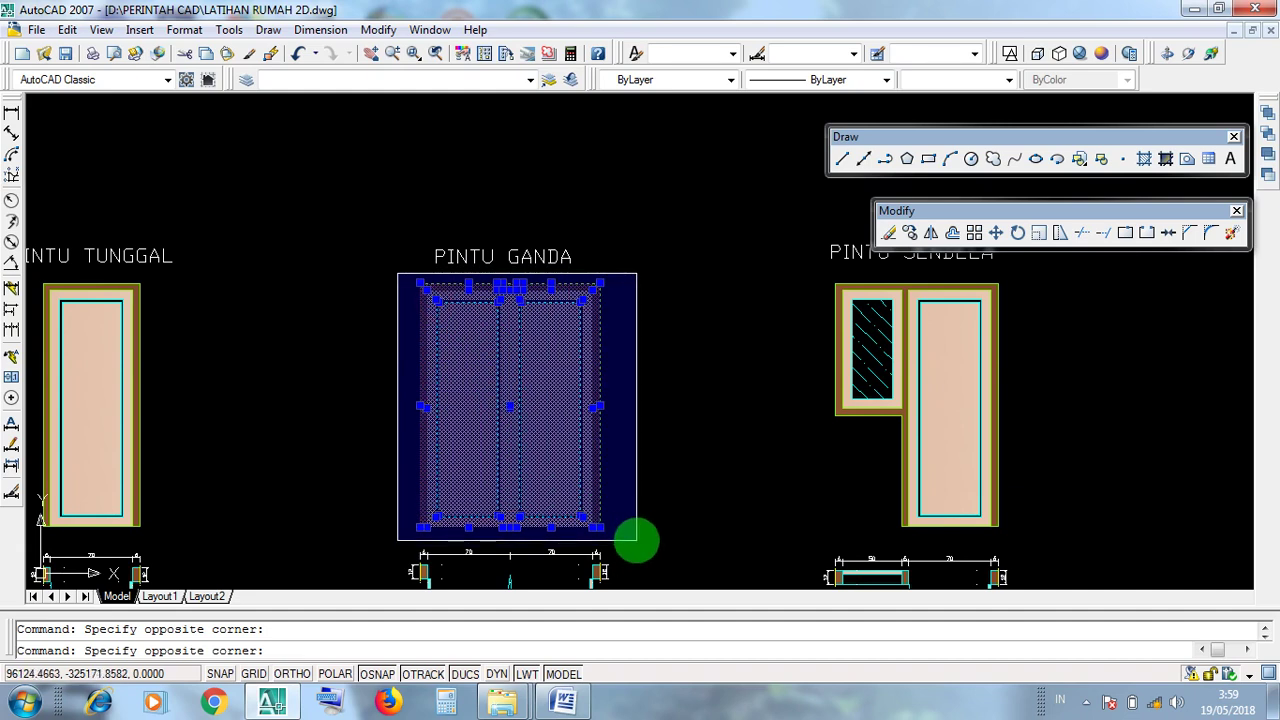
pyautogui.click(637, 540)
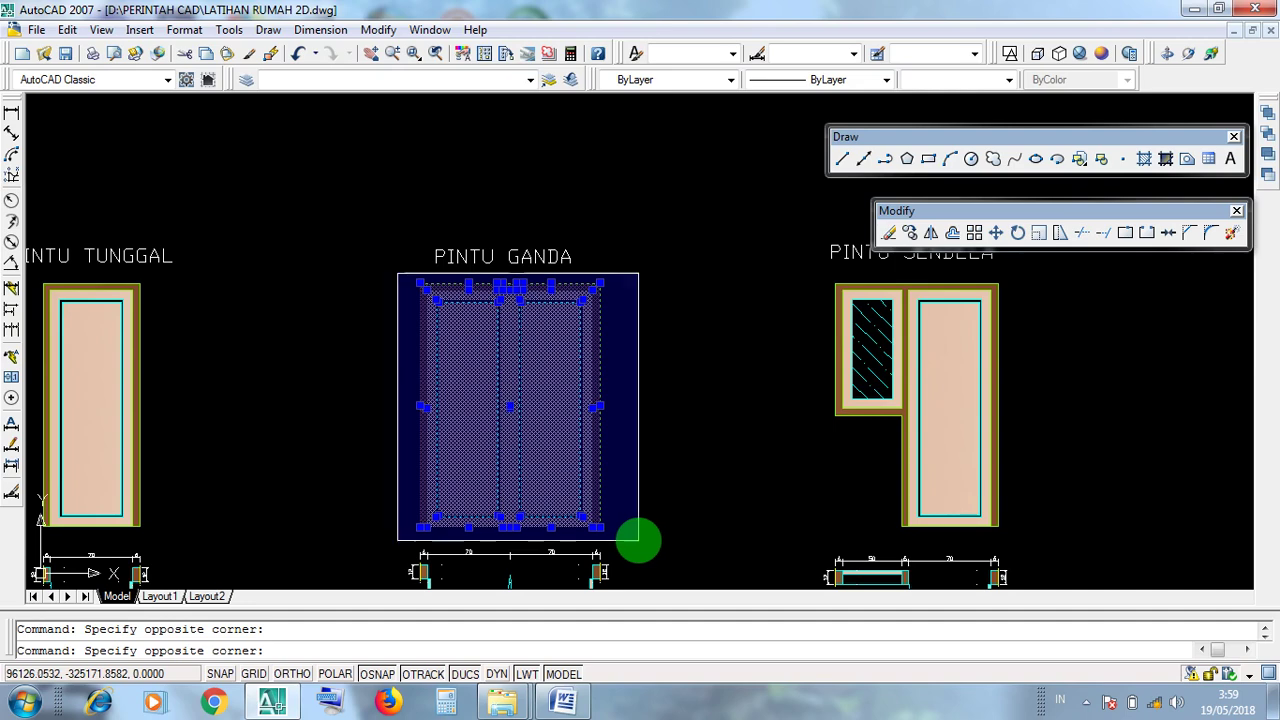
pyautogui.click(638, 541)
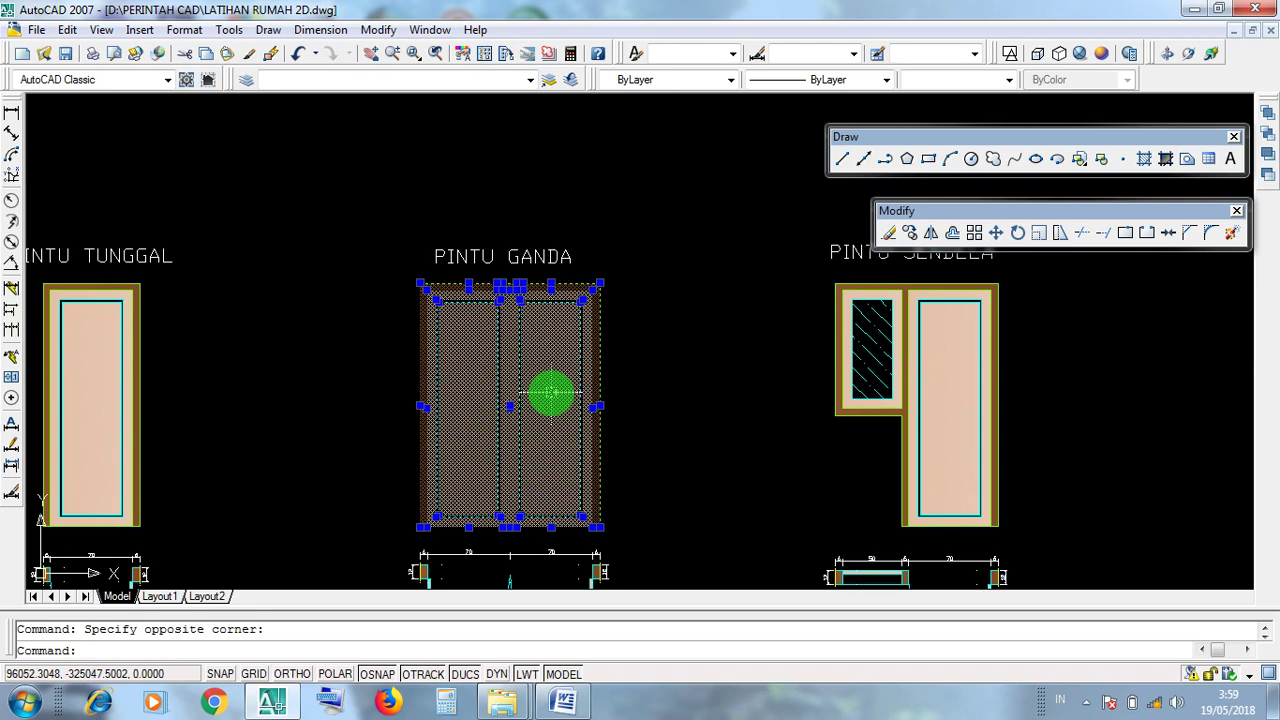
# Start copying the selected door with the outer lower-right corner of its frame as the base point
pyautogui.click(909, 233)
pyautogui.scroll(5, 549, 546)
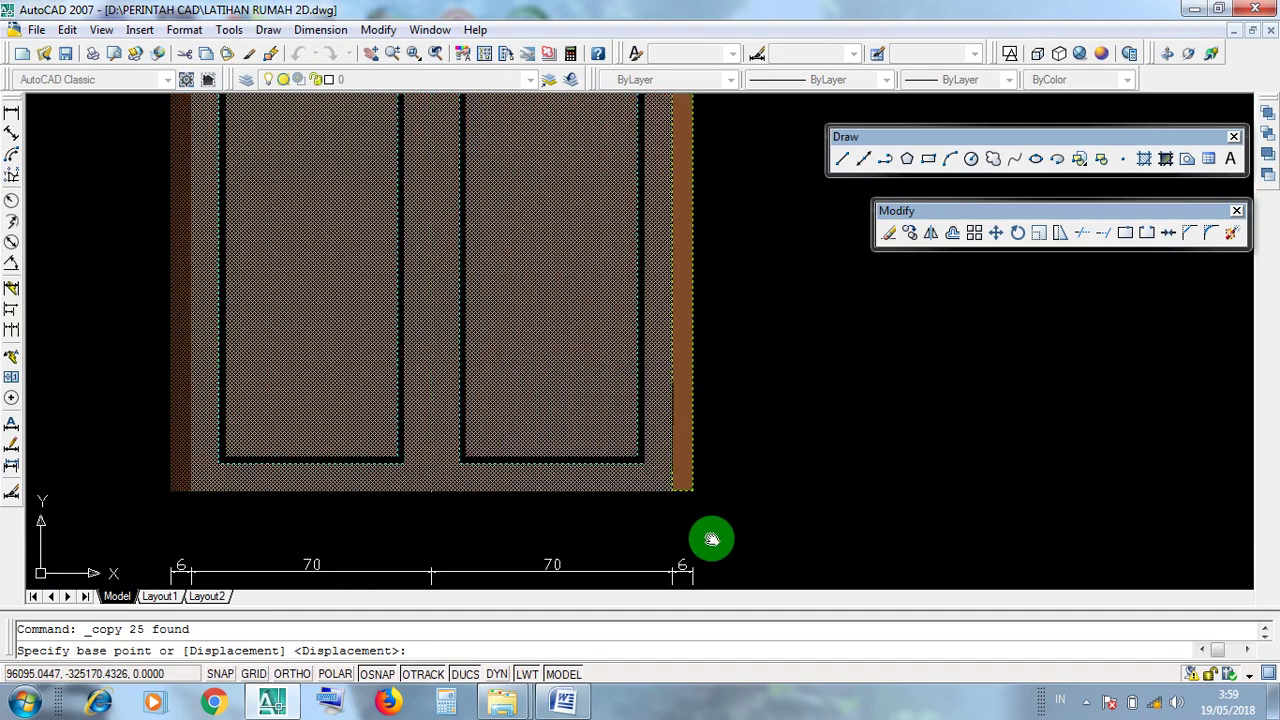
pyautogui.scroll(2, 700, 522)
pyautogui.scroll(-3, 708, 527)
pyautogui.scroll(2, 709, 527)
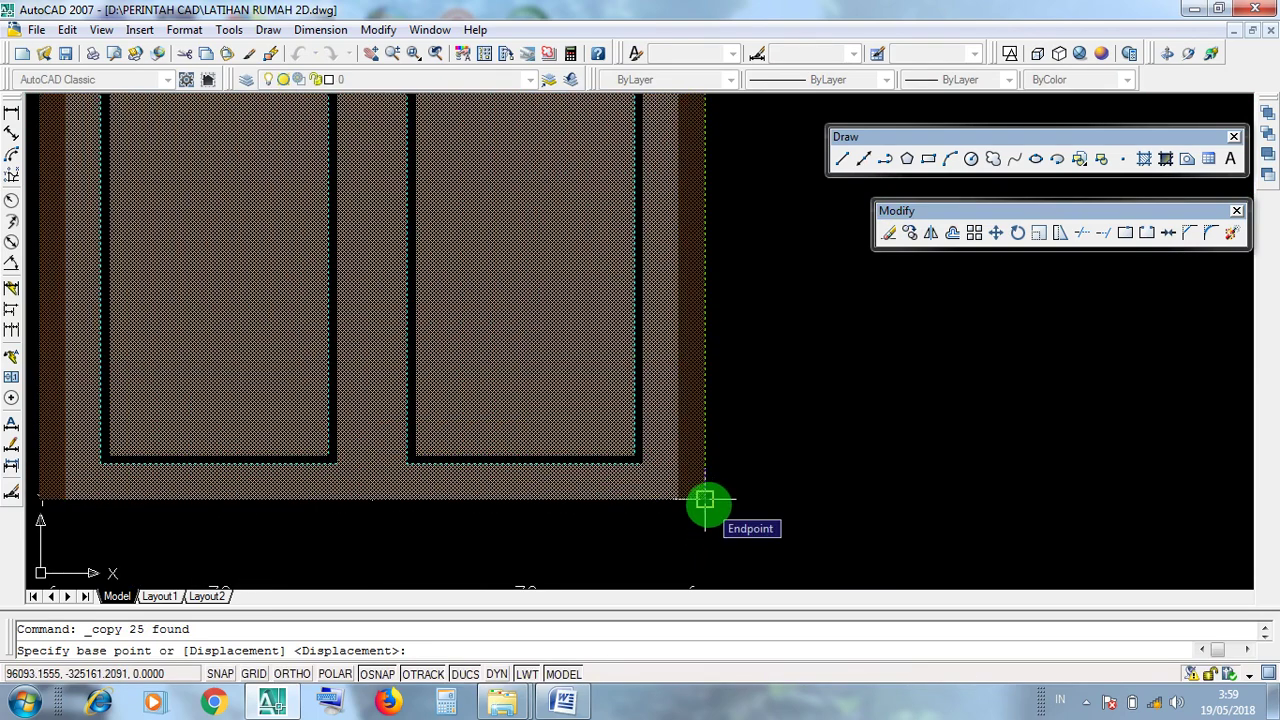
pyautogui.scroll(3, 705, 500)
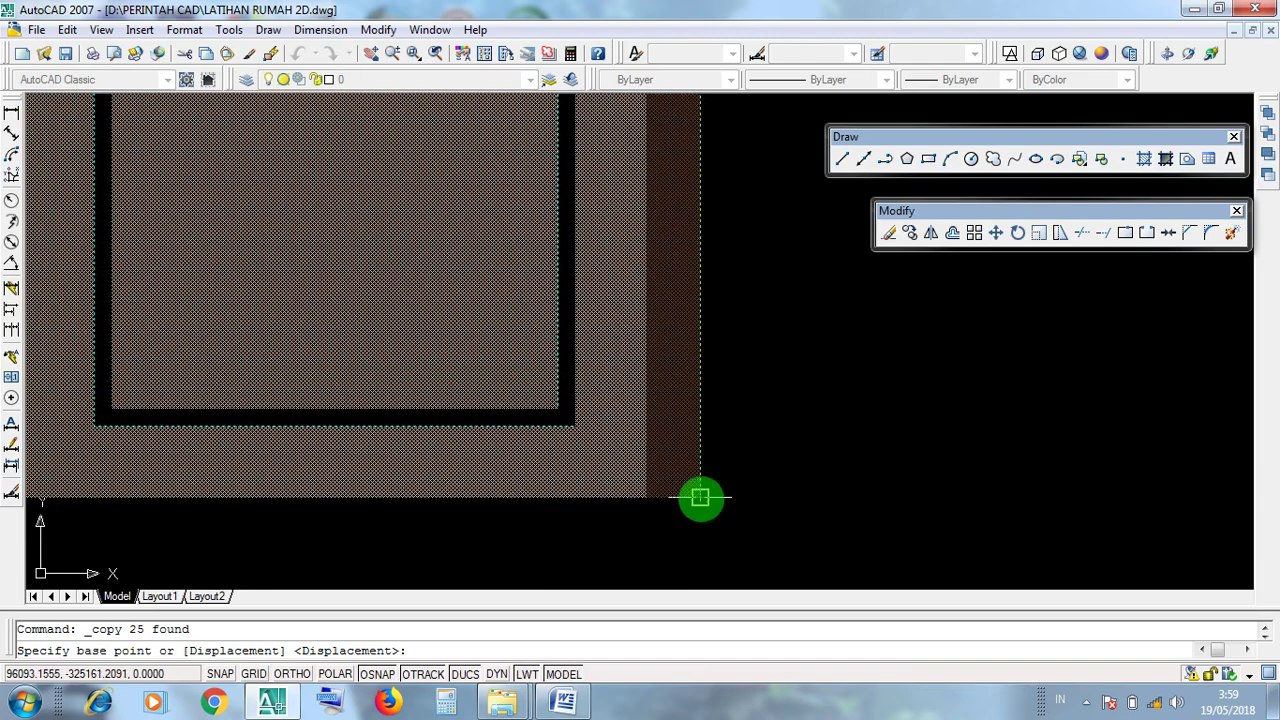
pyautogui.click(700, 497)
# Place the door copy on the incomplete front elevation where the right construction line meets the floor line, and finish copying
pyautogui.scroll(-10, 700, 497)
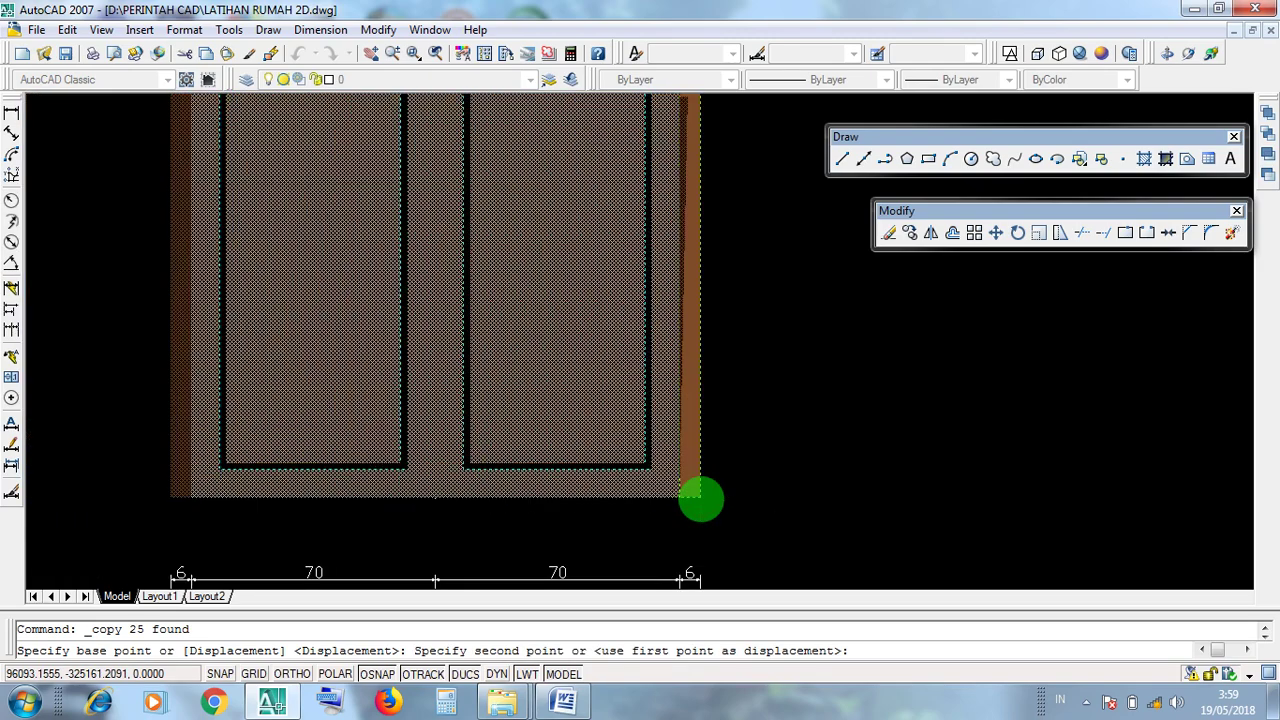
pyautogui.scroll(-10, 701, 498)
pyautogui.moveTo(811, 542); pyautogui.dragTo(682, 362, button='middle')
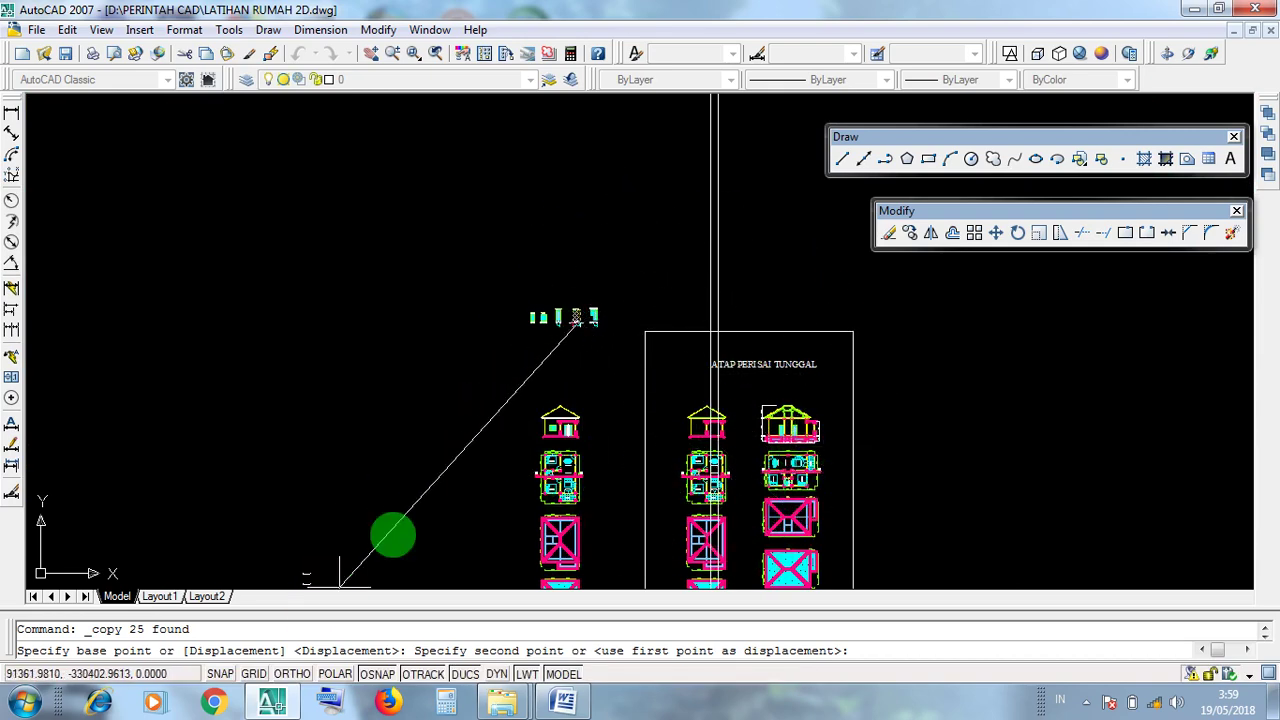
pyautogui.scroll(5, 740, 423)
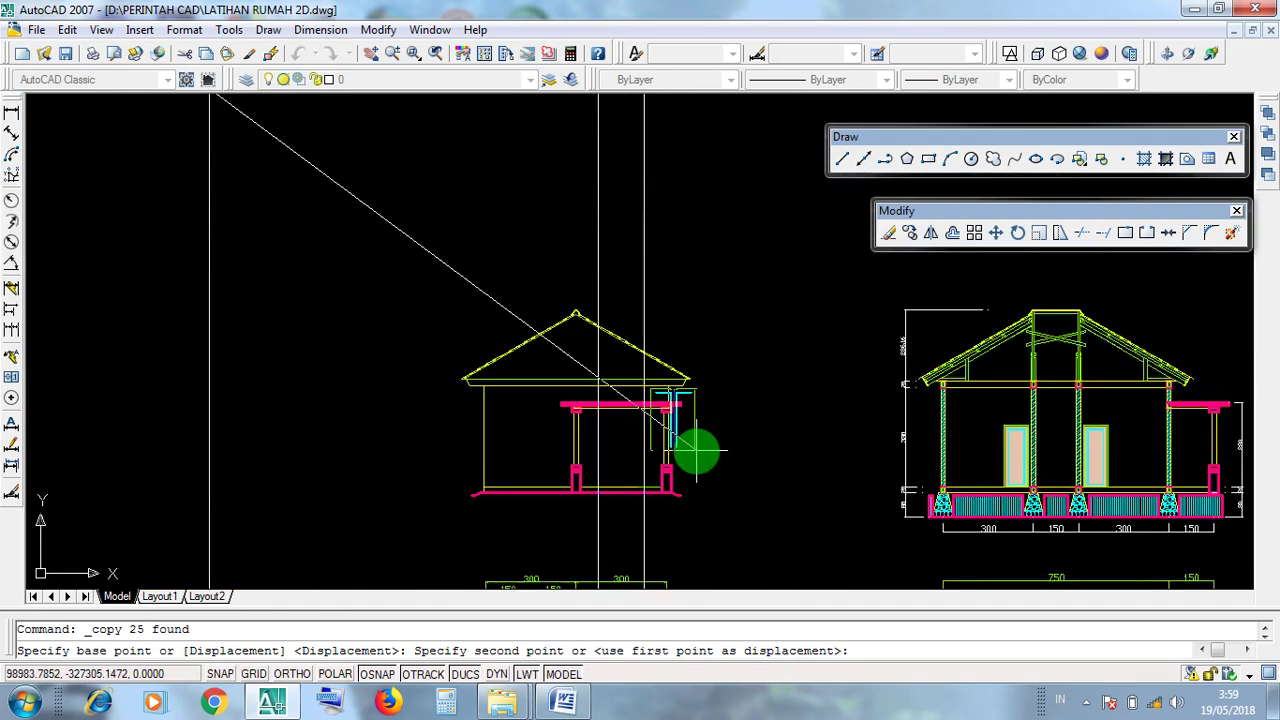
pyautogui.scroll(6, 662, 475)
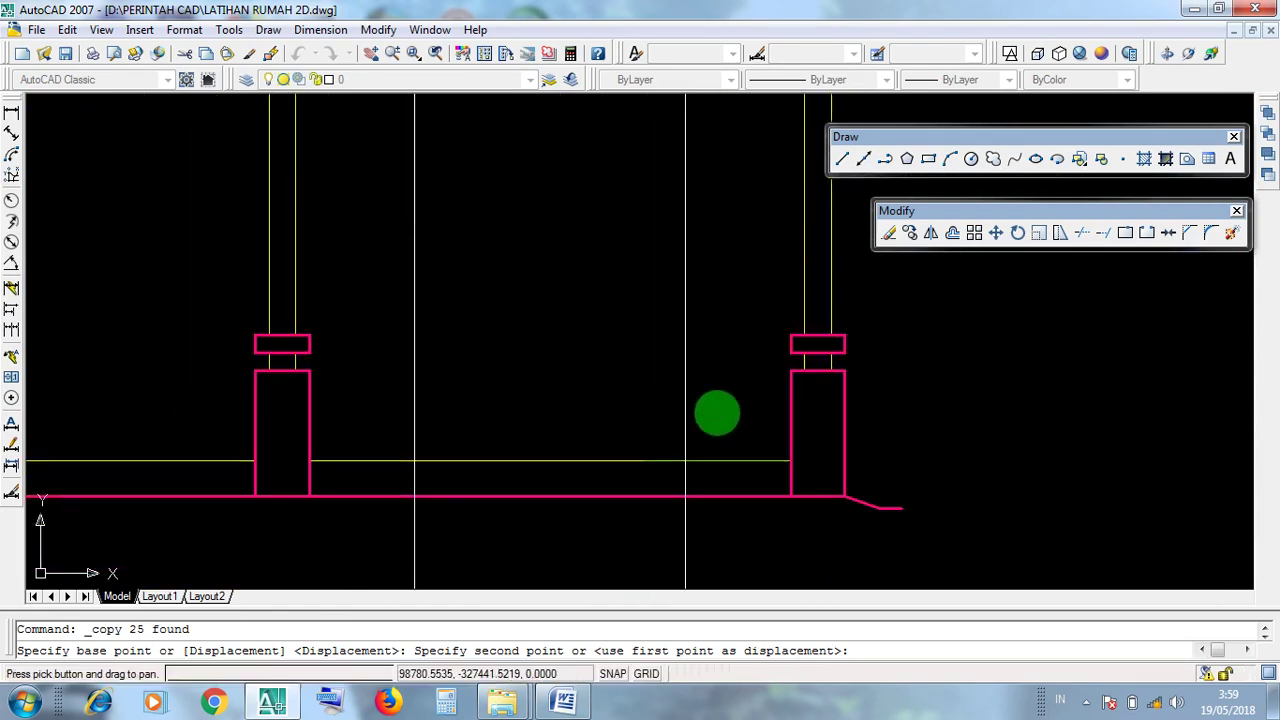
pyautogui.scroll(-4, 715, 409)
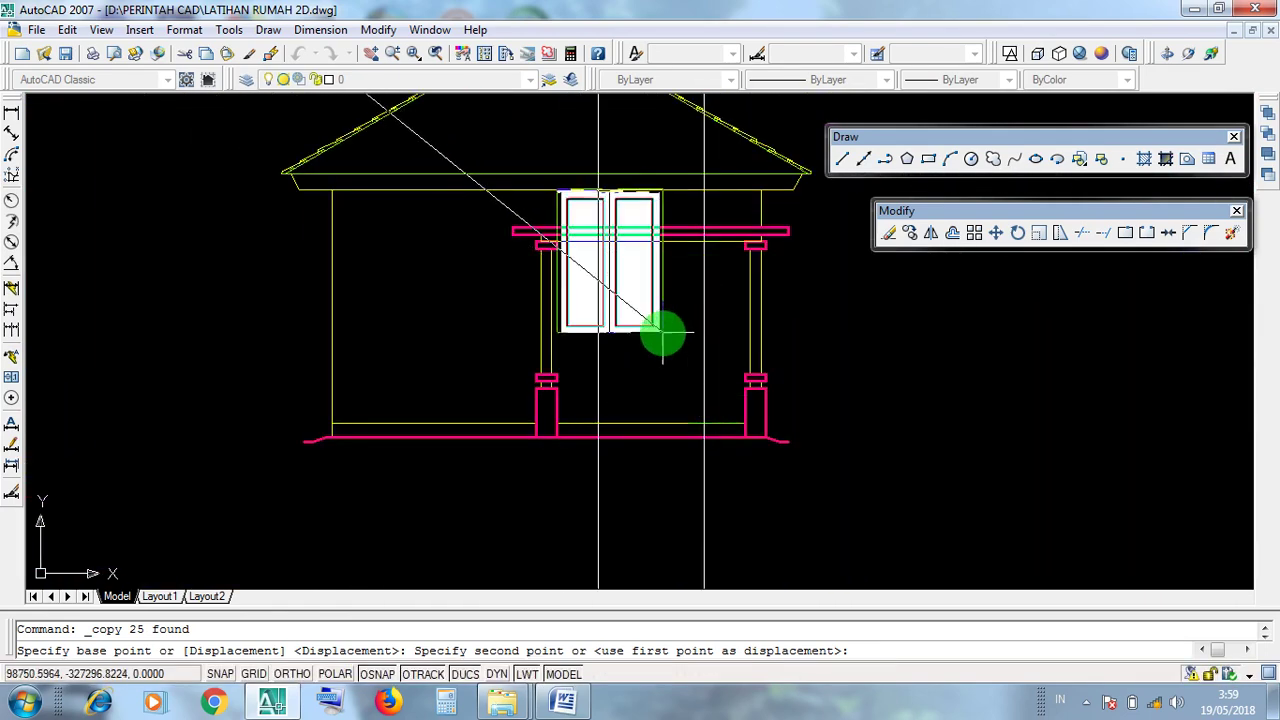
pyautogui.scroll(5, 685, 376)
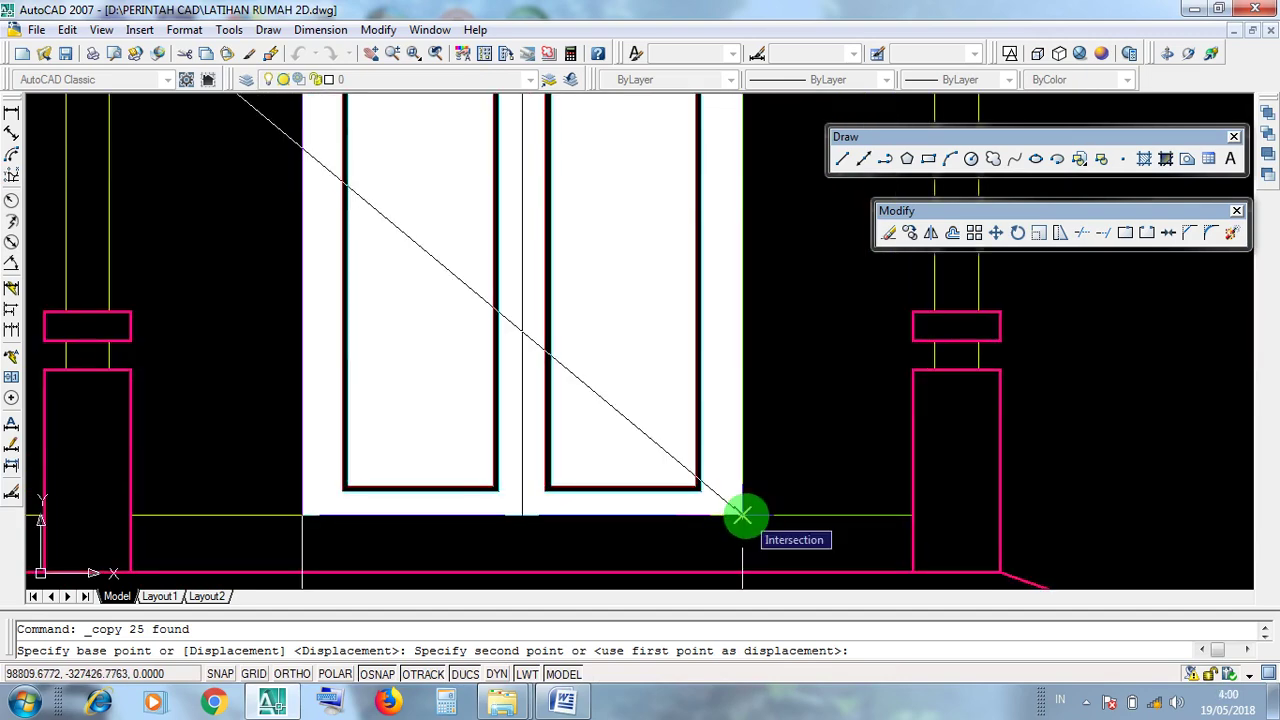
pyautogui.click(742, 515)
pyautogui.scroll(-6, 746, 514)
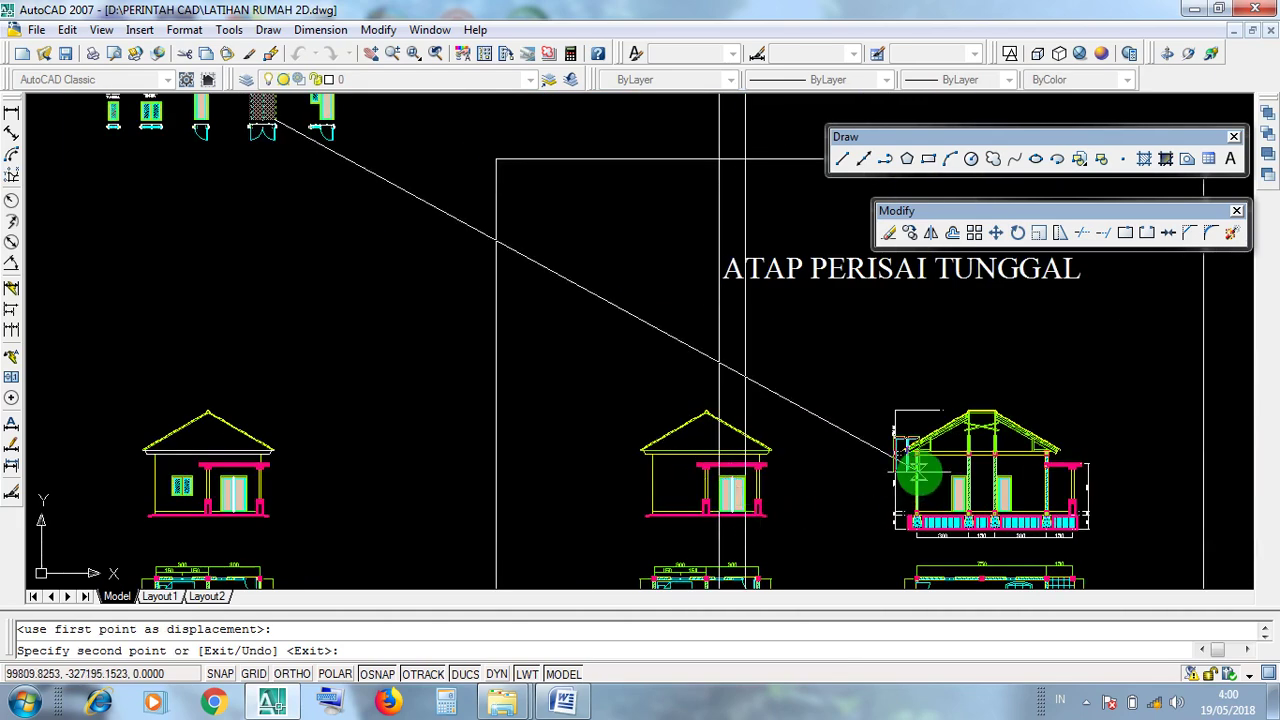
pyautogui.press('Return')
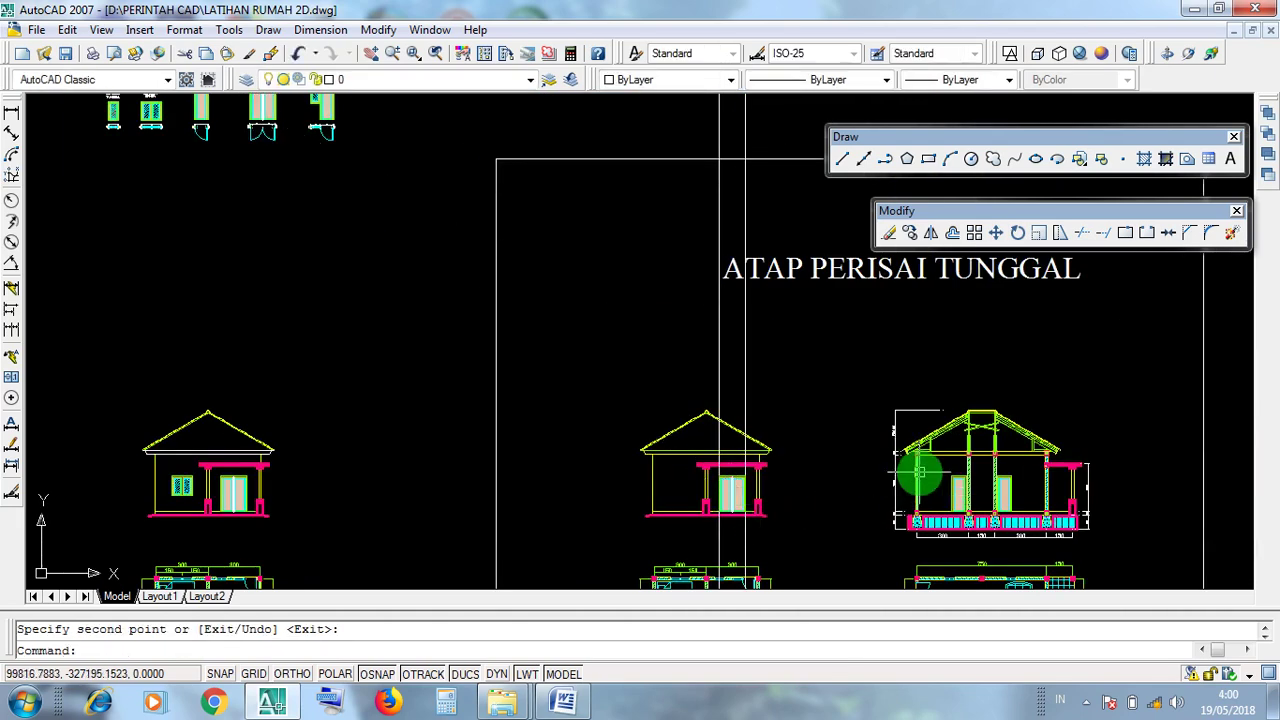
# Erase the two vertical construction lines running along the sides of the copied double door
pyautogui.scroll(6, 721, 504)
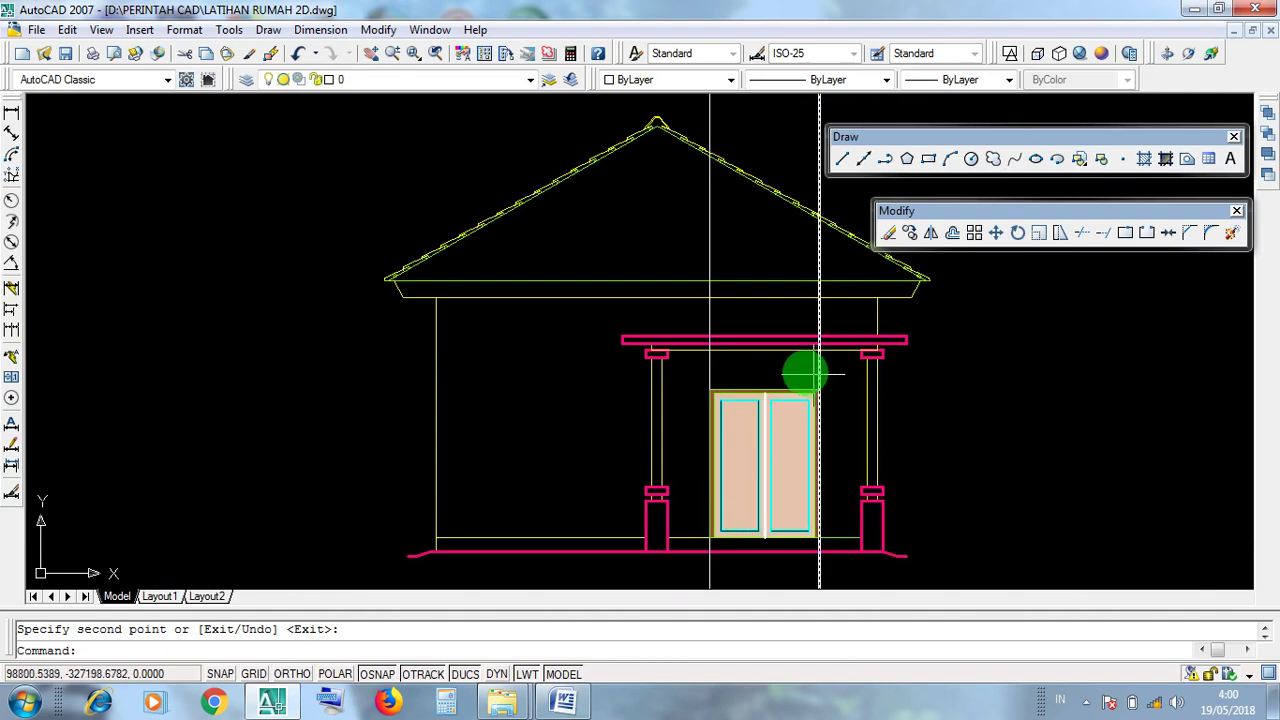
pyautogui.moveTo(805, 482); pyautogui.dragTo(701, 439, button='middle')
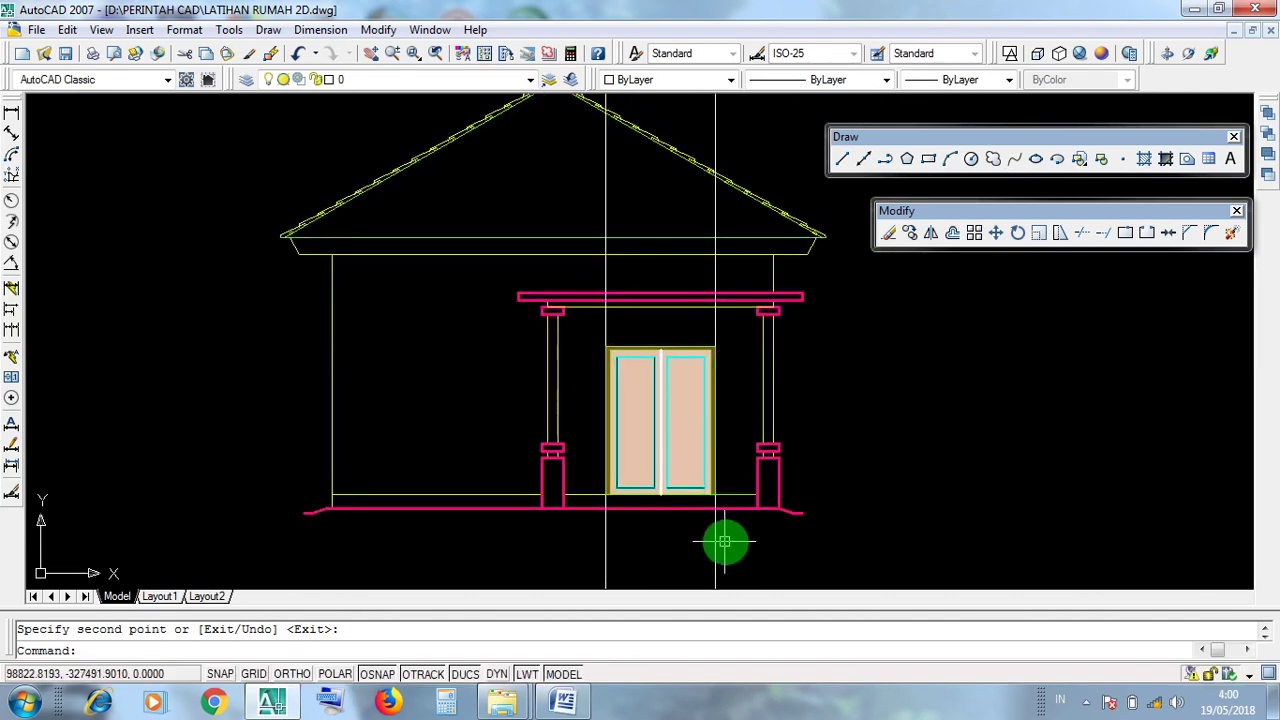
pyautogui.click(743, 545)
pyautogui.click(632, 522)
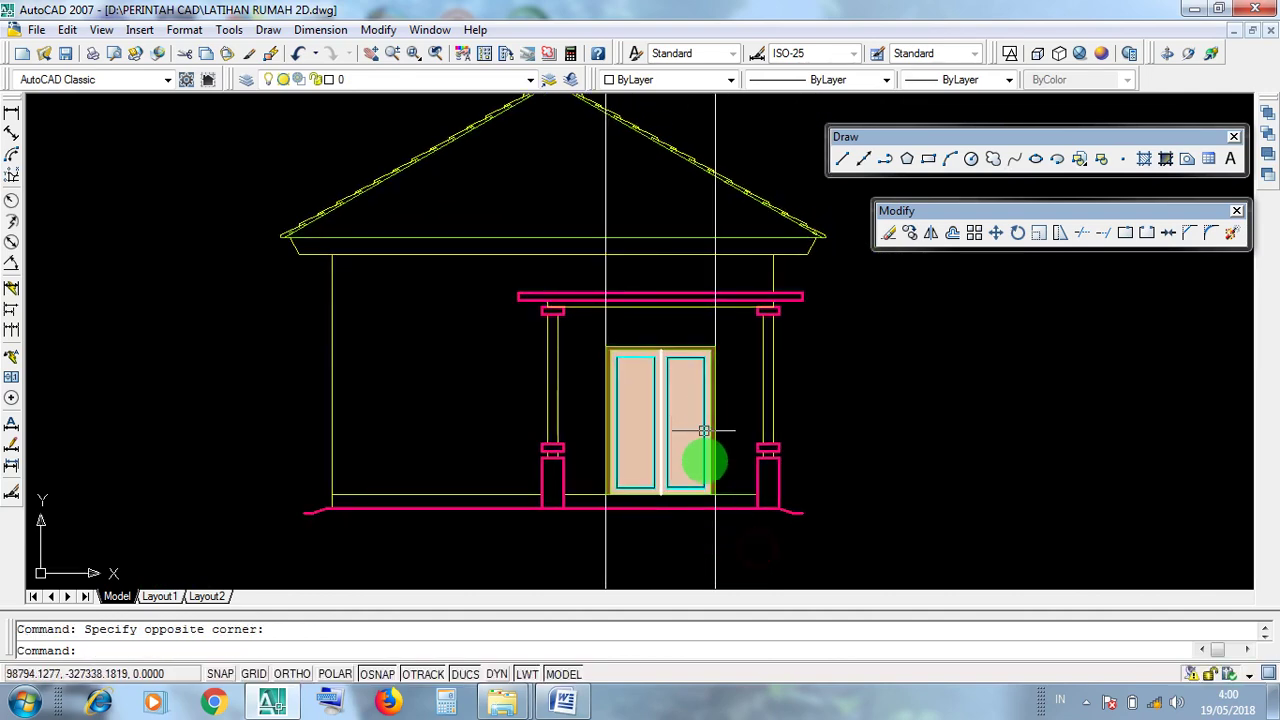
pyautogui.click(607, 547)
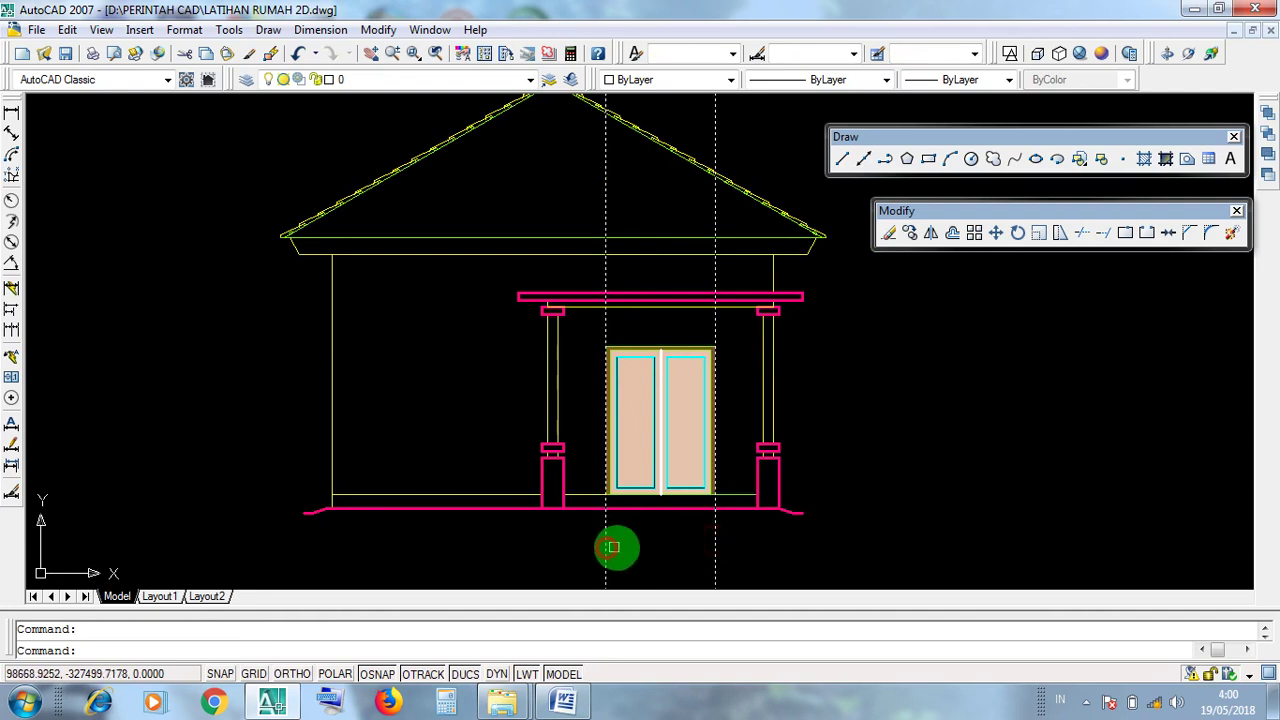
pyautogui.press('Delete')
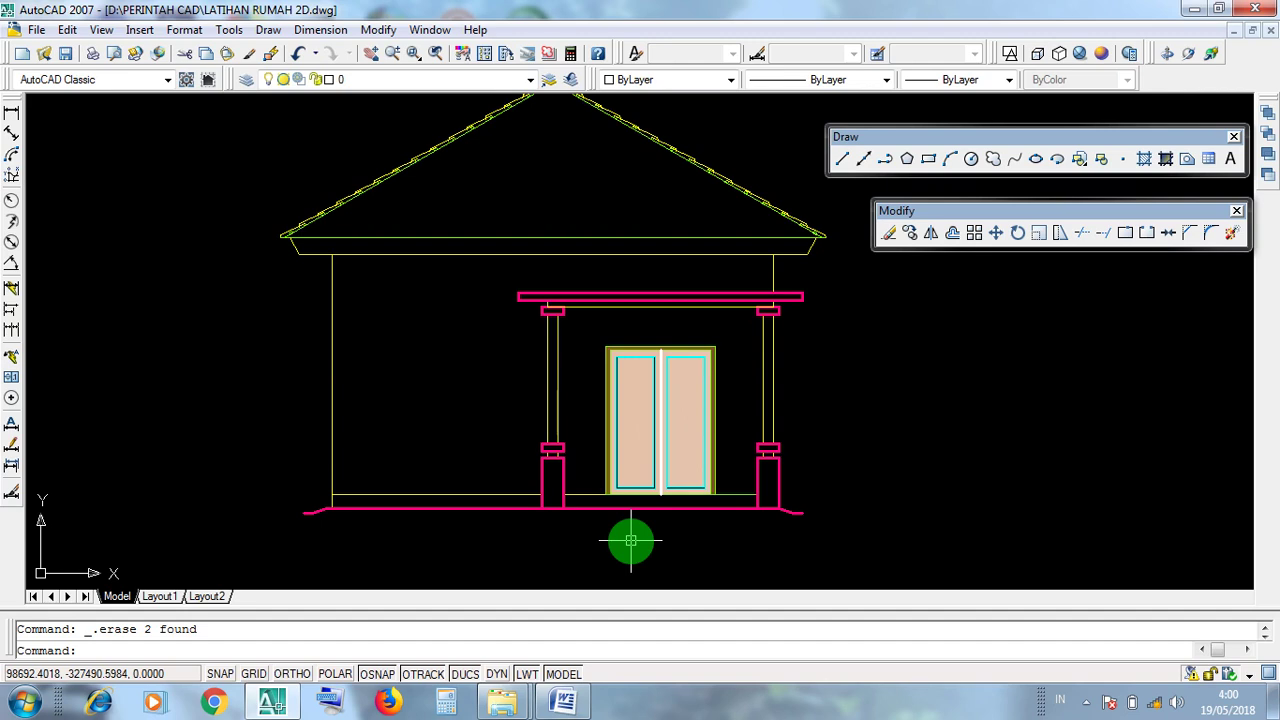
# Examine the blank wall left of the porch and the upper corners of the copied door's frame
pyautogui.click(484, 433)
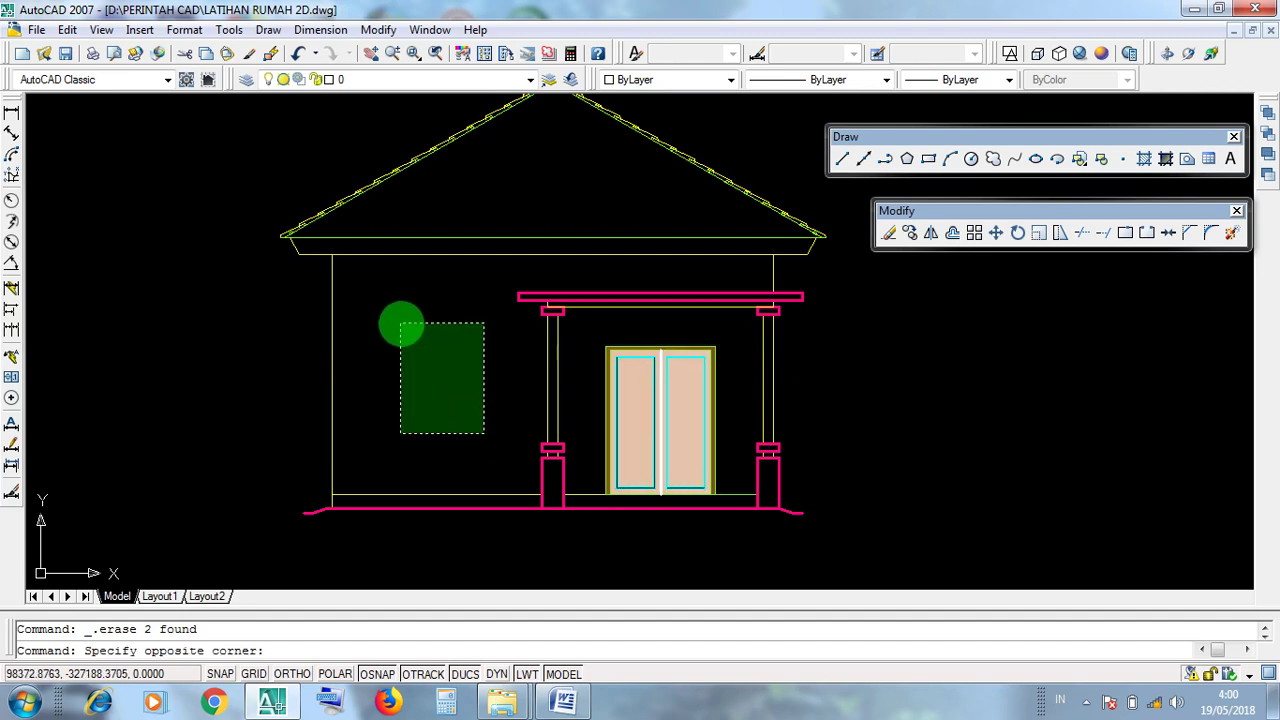
pyautogui.click(401, 323)
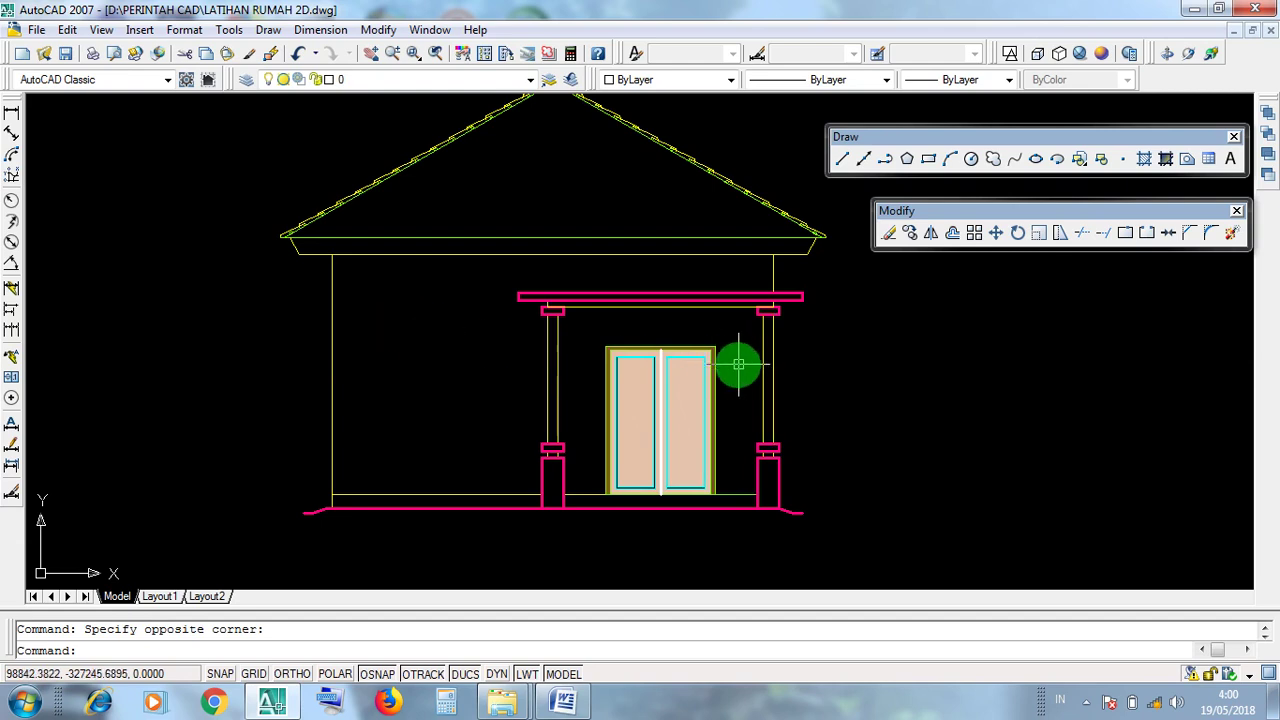
pyautogui.scroll(5, 680, 333)
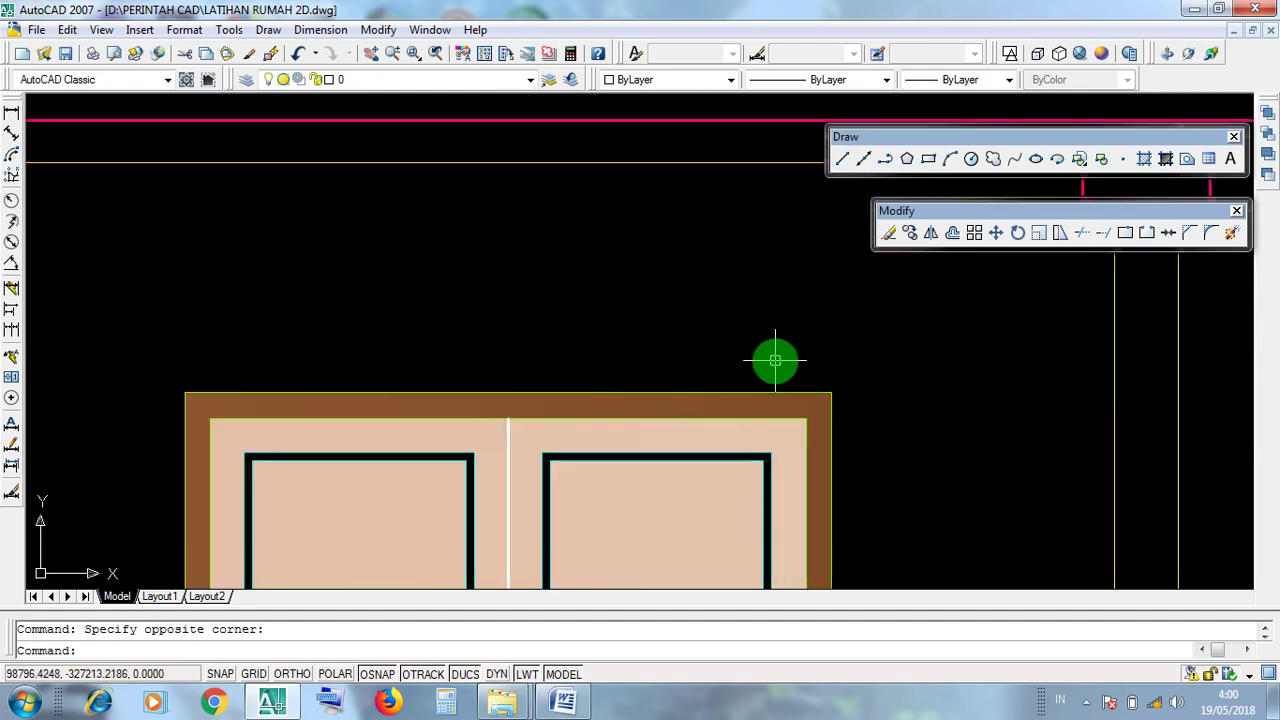
pyautogui.click(880, 463)
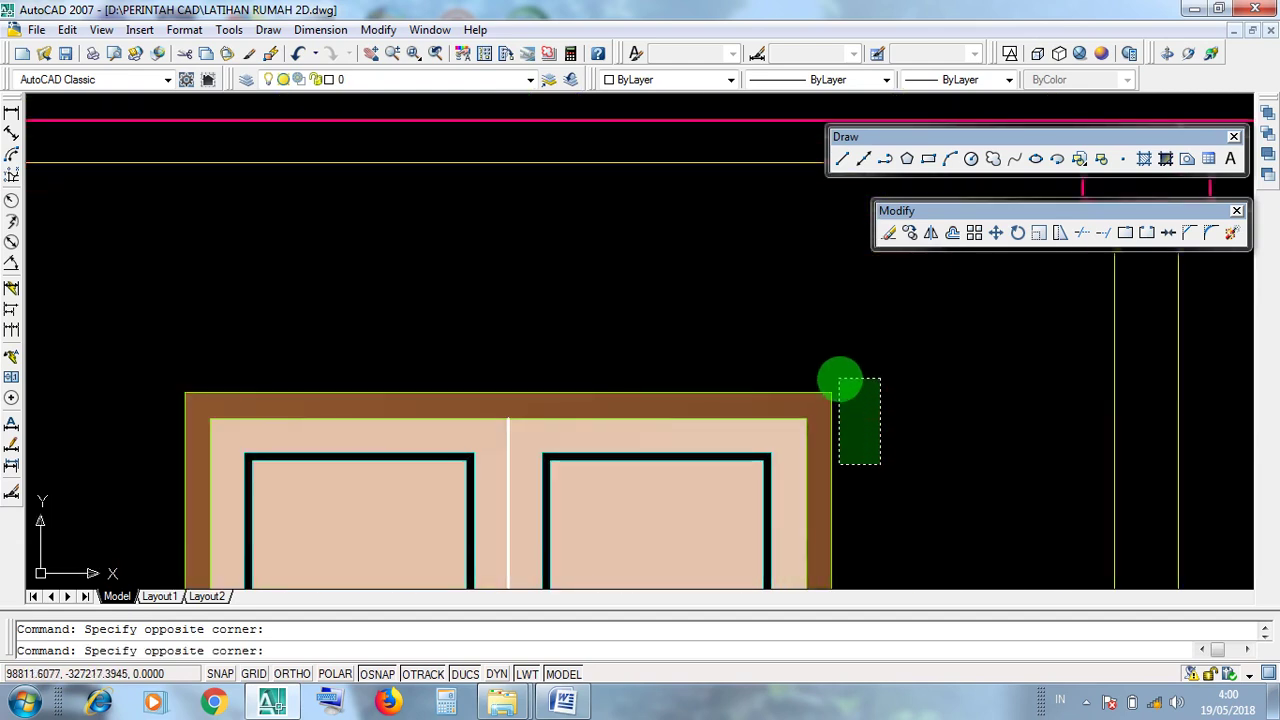
pyautogui.click(839, 379)
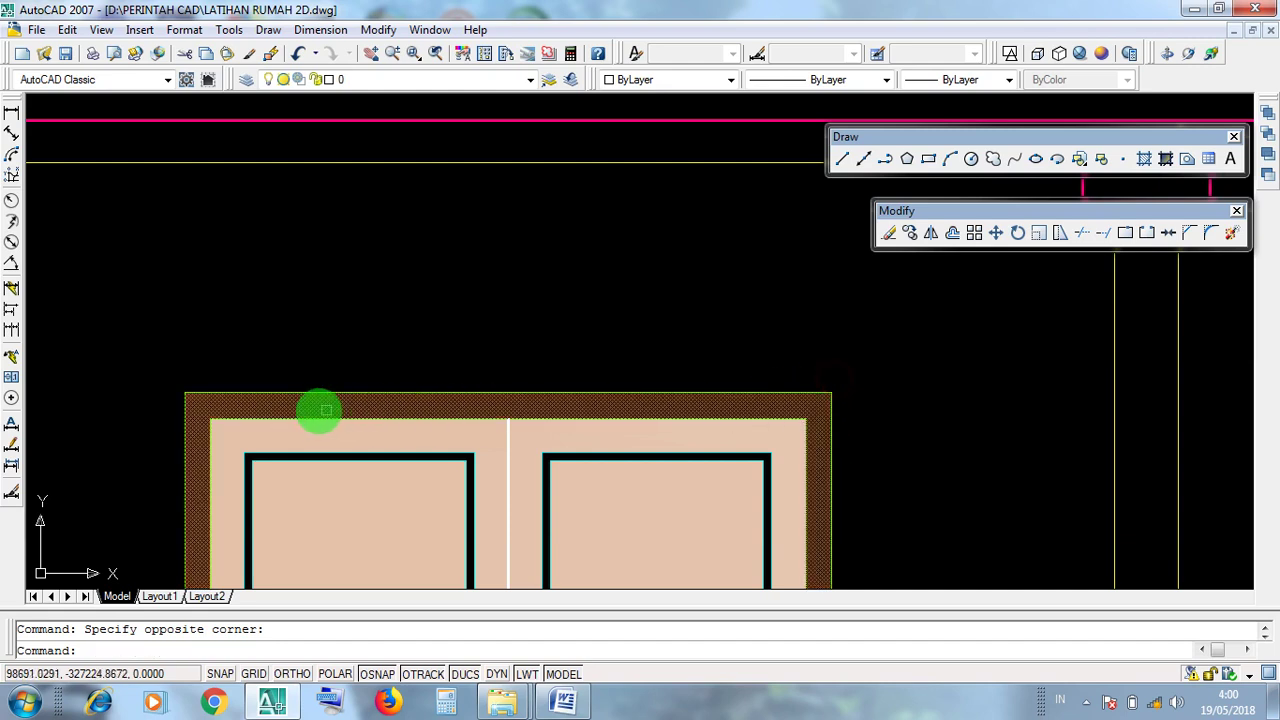
pyautogui.click(135, 360)
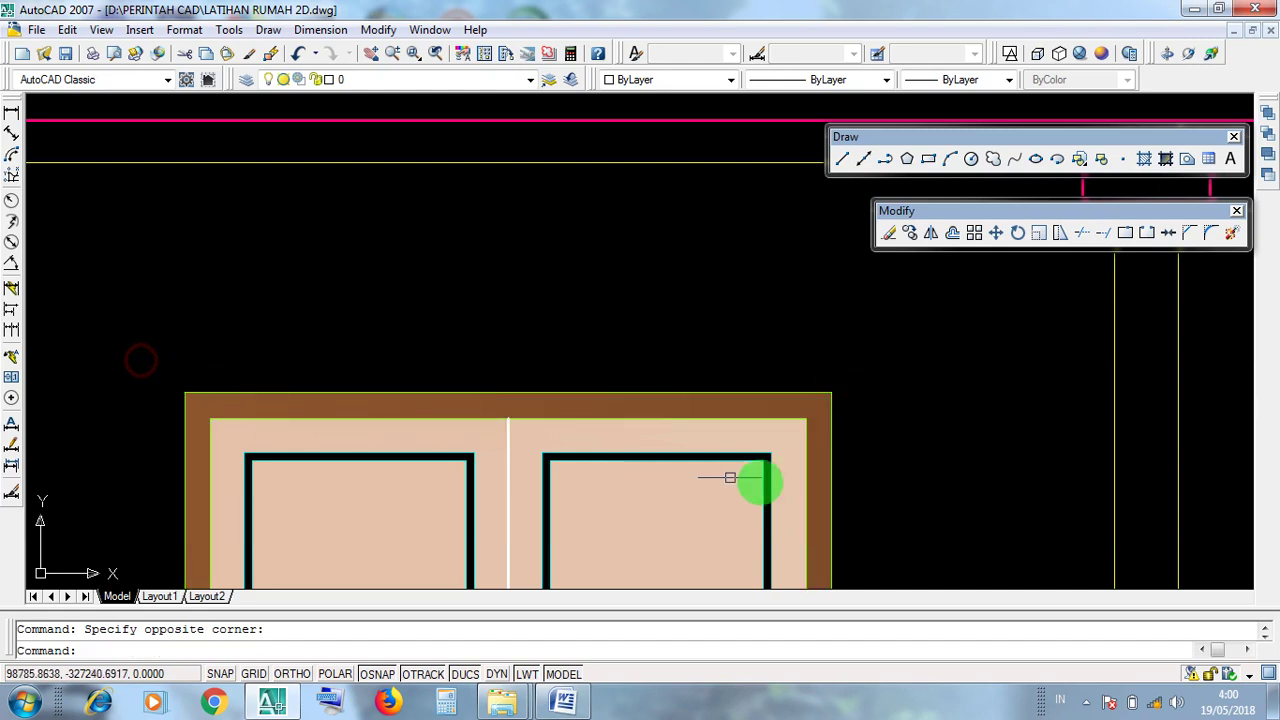
pyautogui.click(869, 451)
pyautogui.click(836, 362)
# Draw a small rectangle outward from the door frame's upper-right corner and erase it
pyautogui.scroll(2, 831, 395)
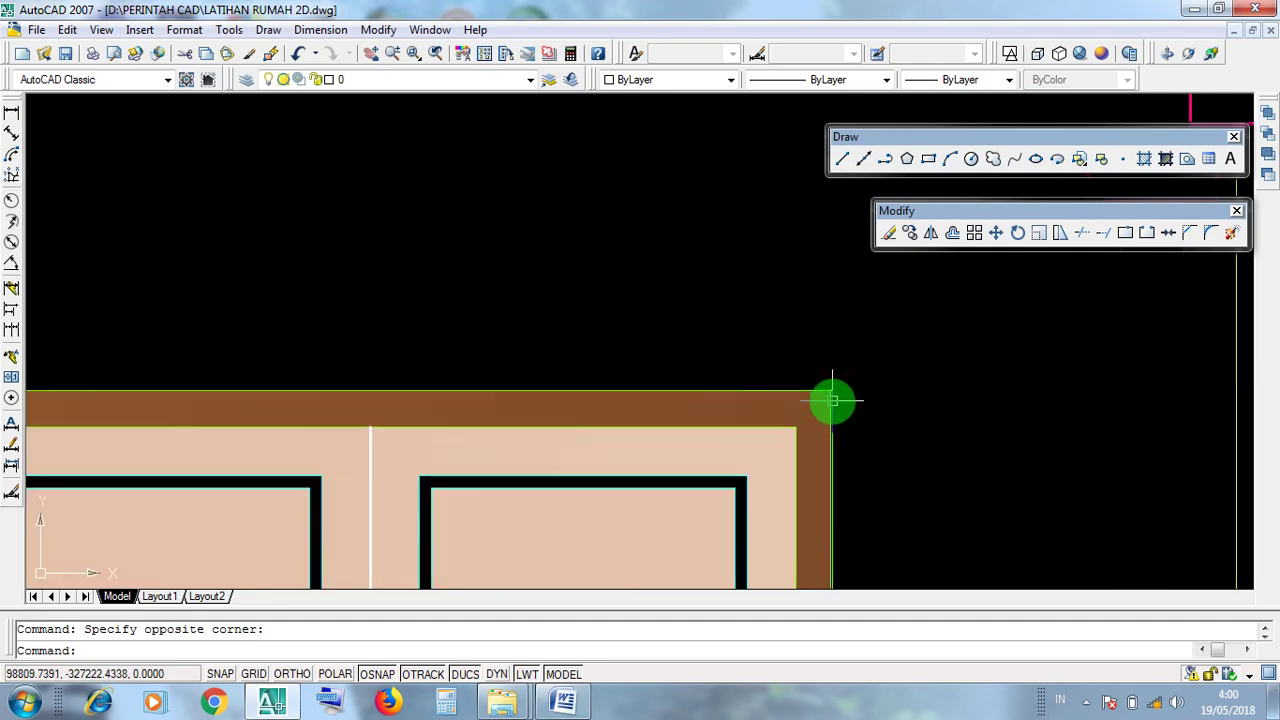
pyautogui.click(929, 160)
pyautogui.click(831, 391)
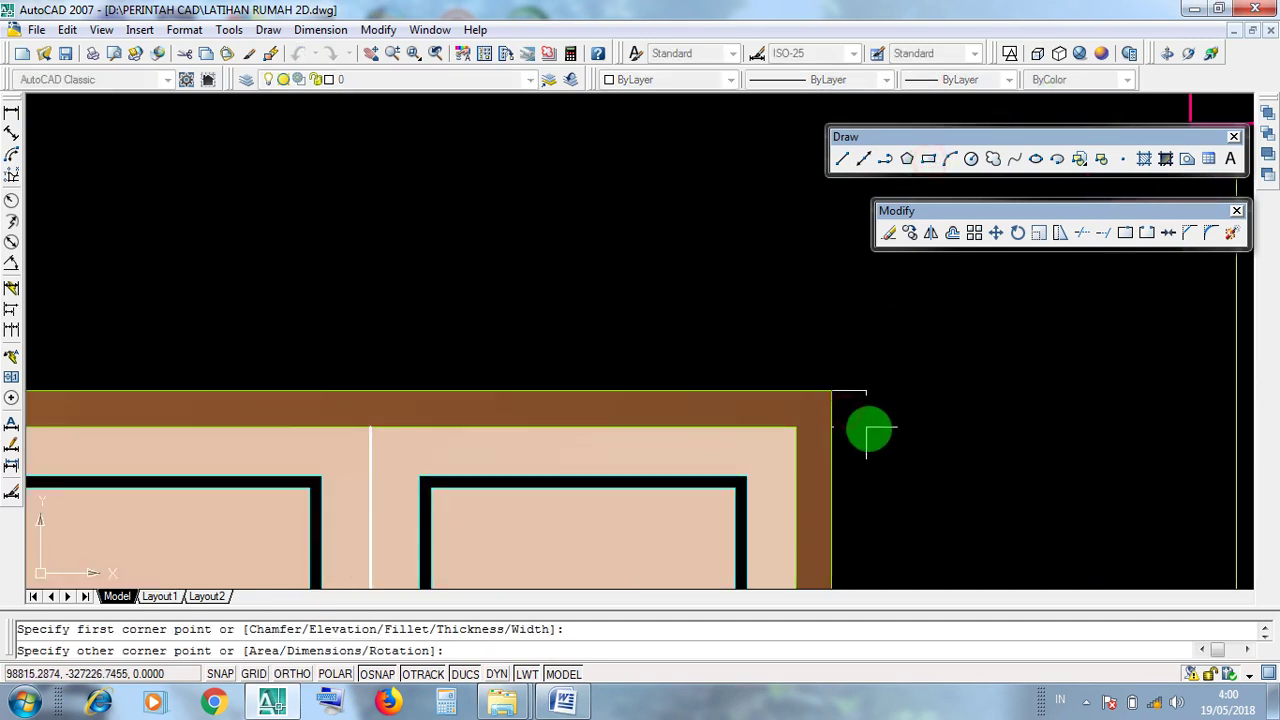
pyautogui.click(881, 427)
pyautogui.scroll(-3, 1085, 402)
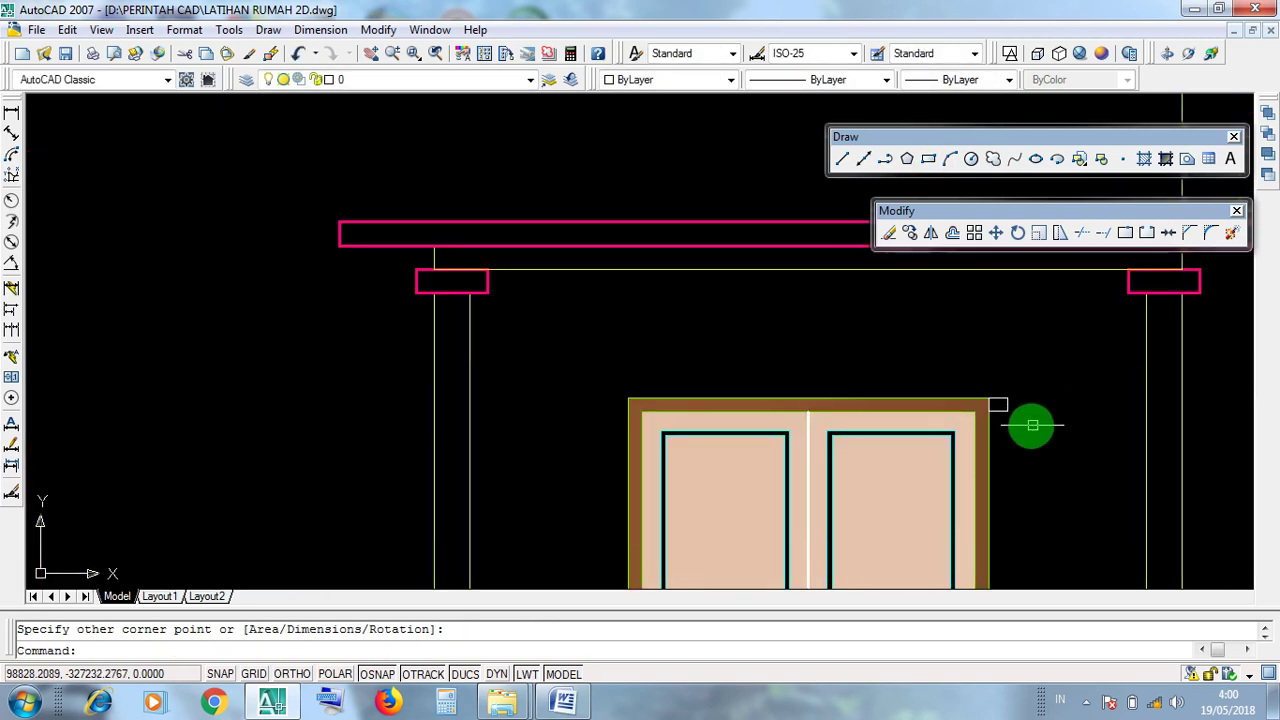
pyautogui.click(1009, 410)
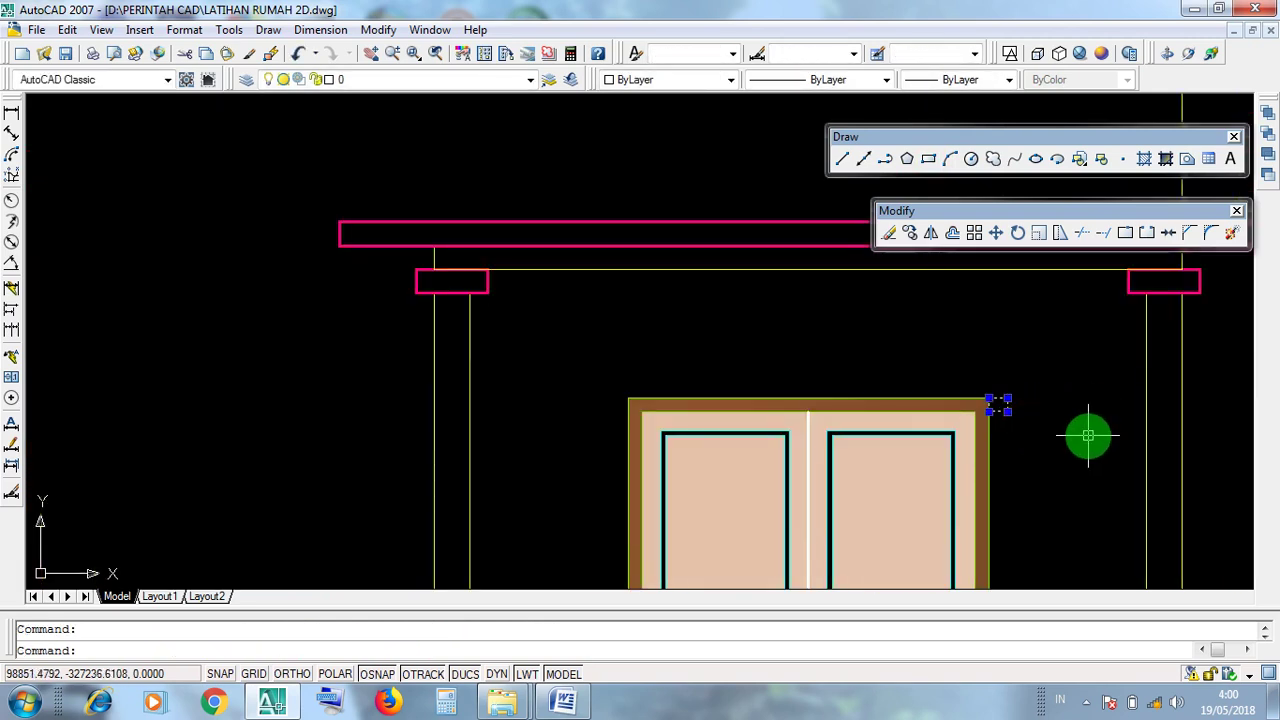
pyautogui.press('Delete')
pyautogui.click(1017, 426)
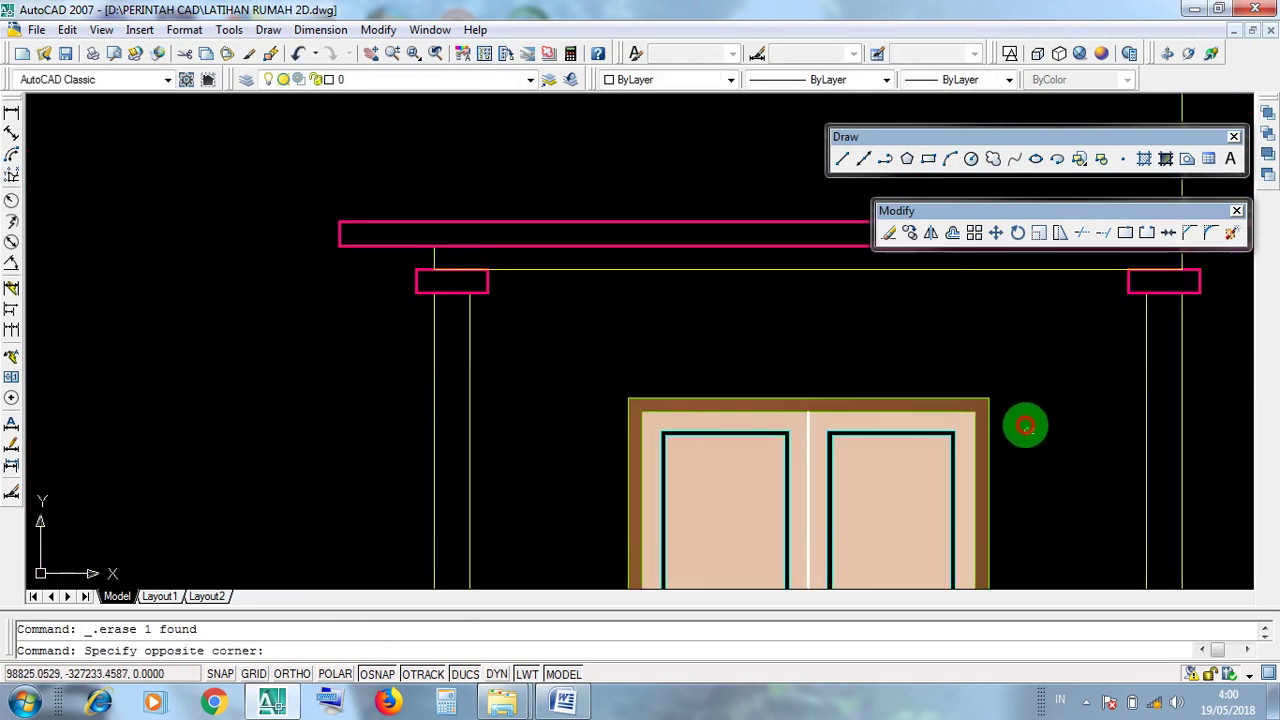
pyautogui.click(997, 378)
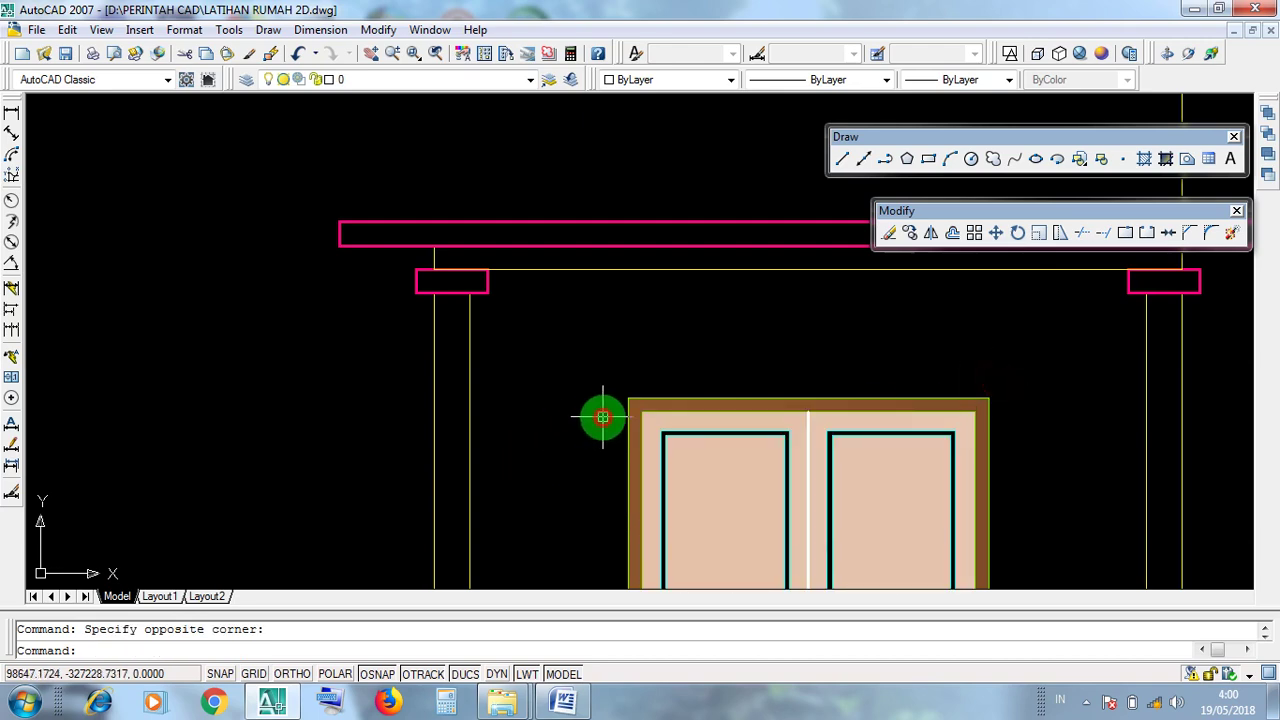
pyautogui.scroll(-5, 800, 362)
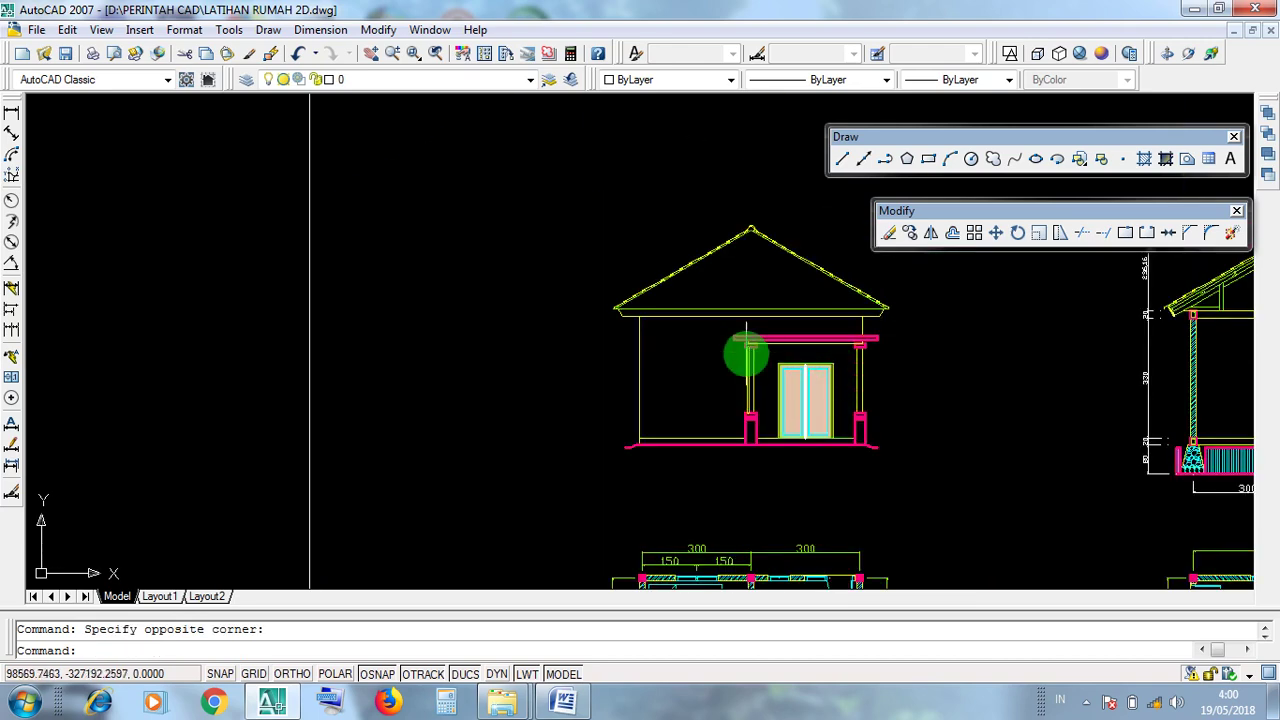
# Examine the upper corners of the PINTU JENDELA and PINTU GANDA frames in the row of door and window models
pyautogui.scroll(-4, 746, 355)
pyautogui.moveTo(509, 300); pyautogui.dragTo(1106, 614, button='middle')
pyautogui.scroll(6, 1071, 406)
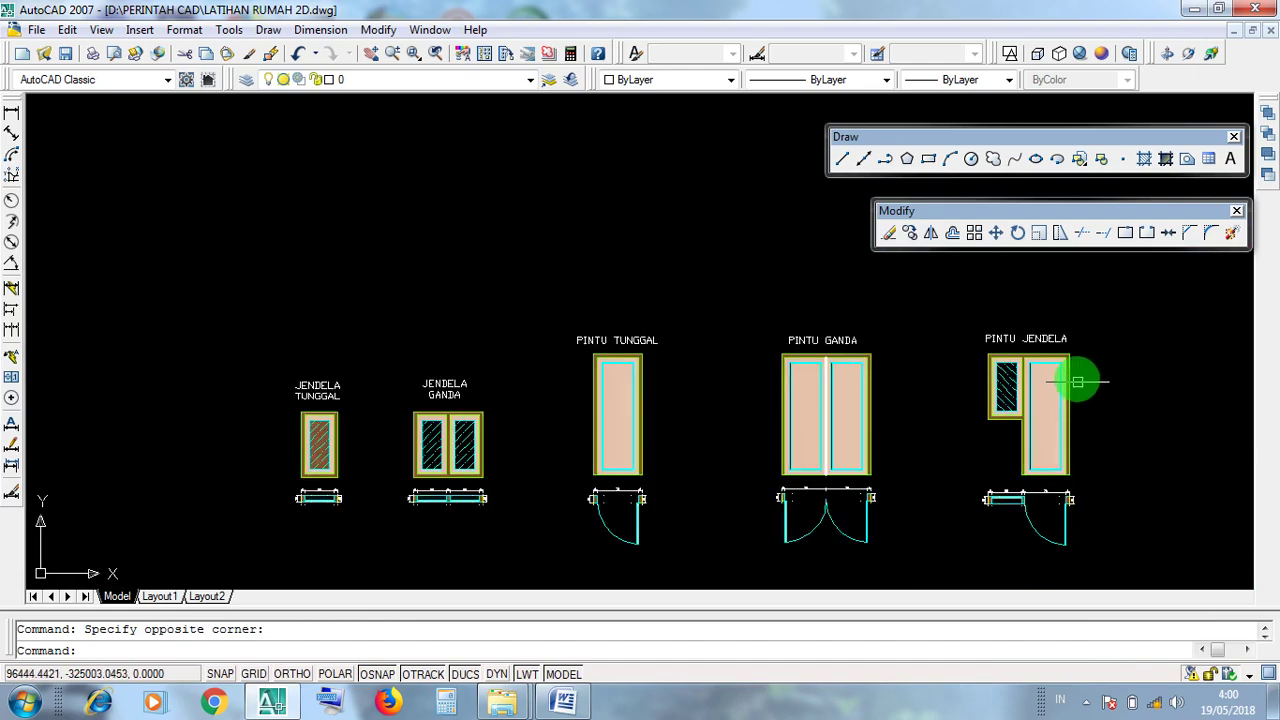
pyautogui.scroll(5, 1077, 381)
pyautogui.click(913, 340)
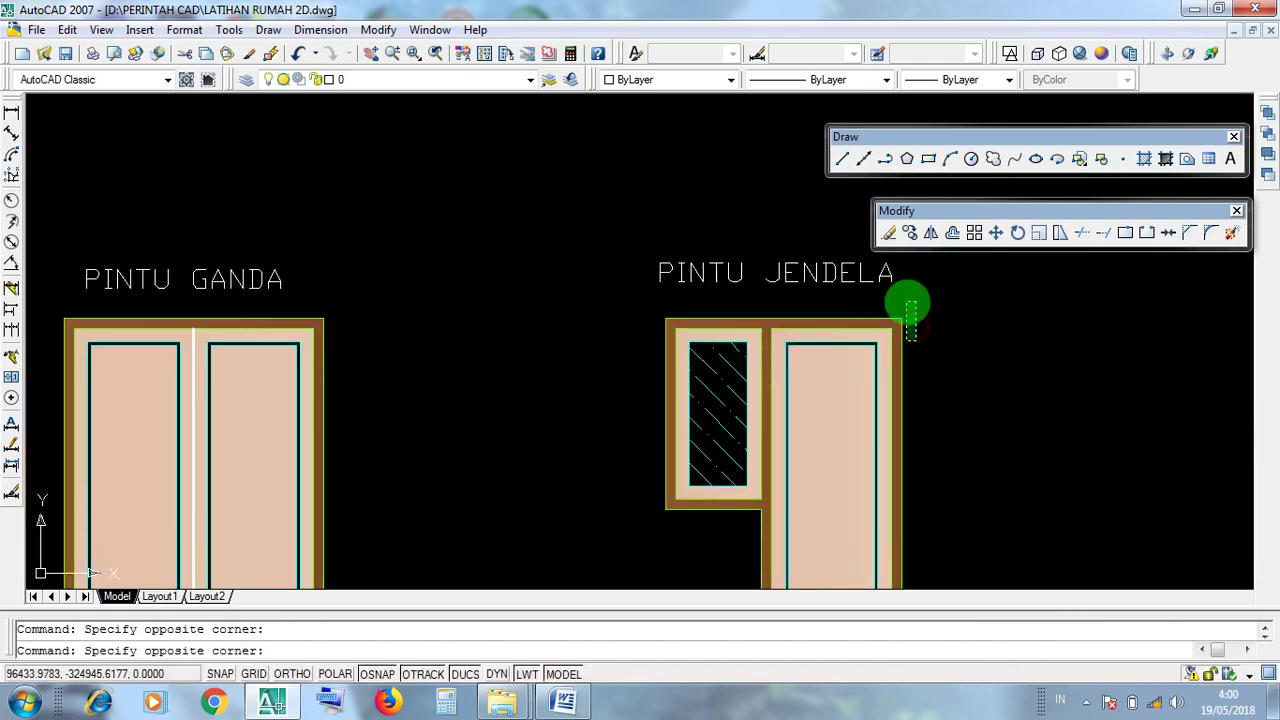
pyautogui.click(905, 303)
pyautogui.click(659, 332)
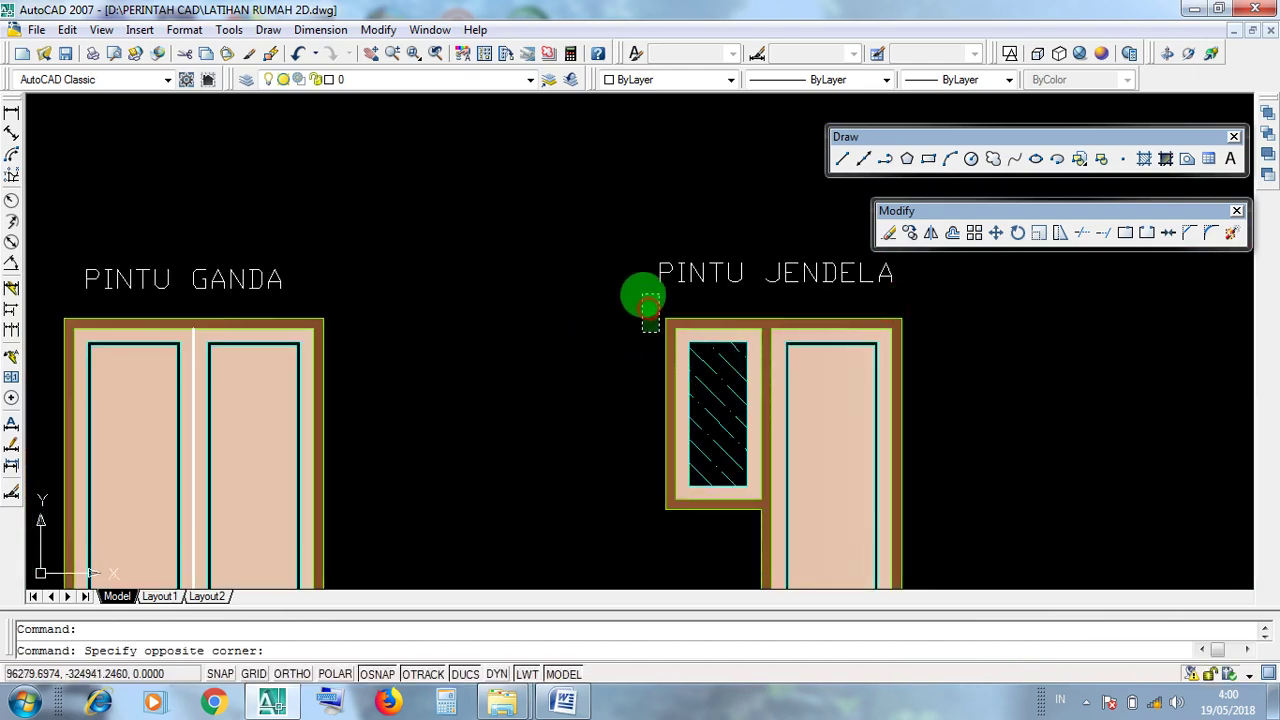
pyautogui.click(594, 514)
pyautogui.moveTo(594, 514); pyautogui.dragTo(960, 491, button='middle')
pyautogui.click(747, 344)
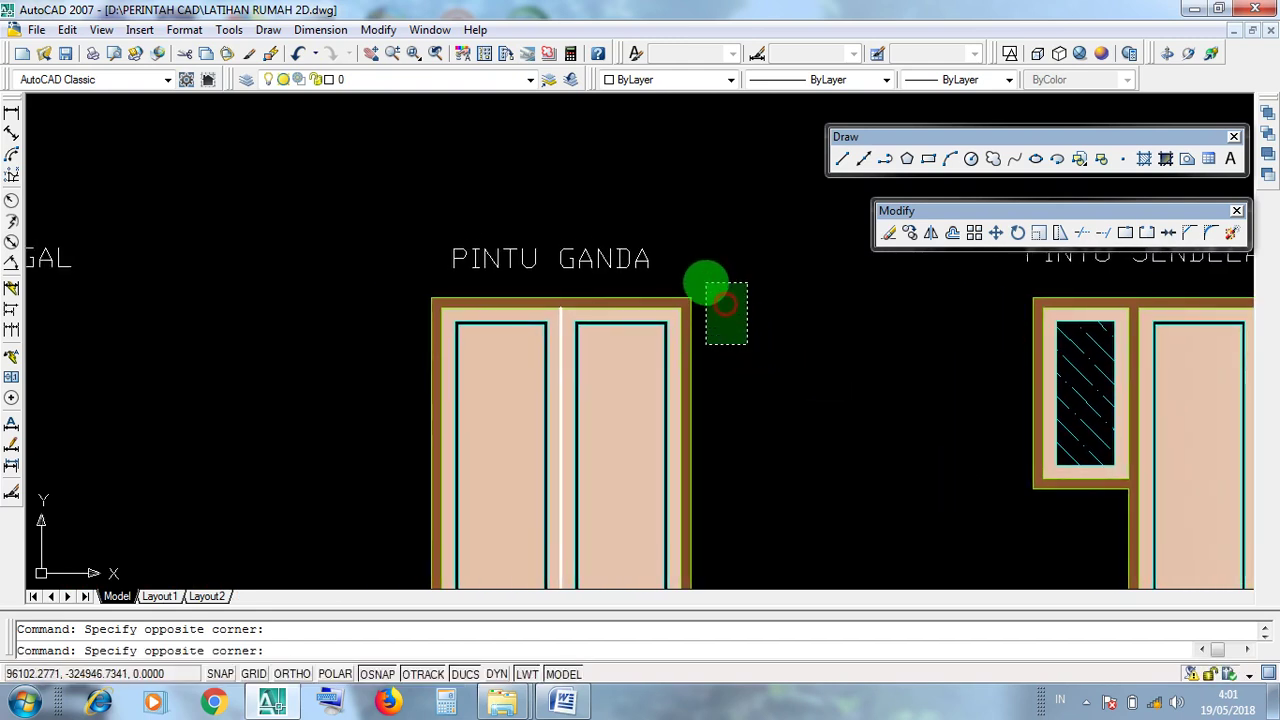
pyautogui.click(697, 273)
pyautogui.click(420, 318)
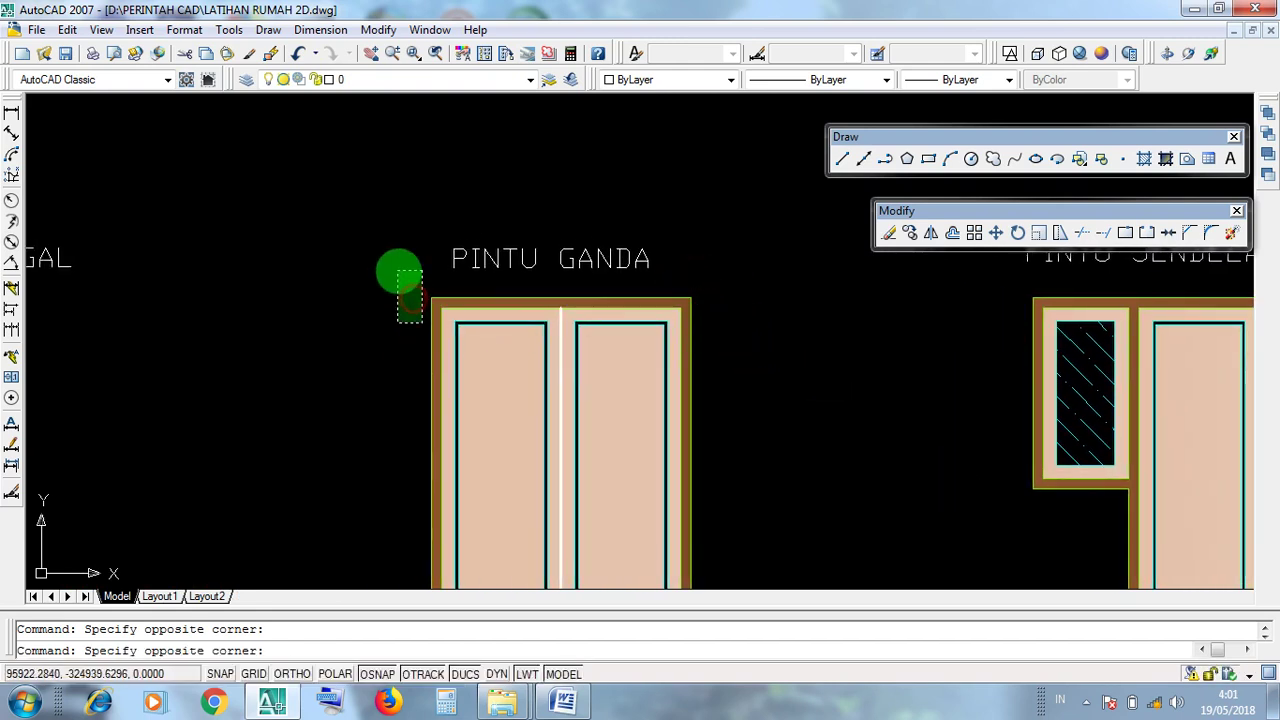
pyautogui.click(398, 270)
# Examine the upper frame corners of the PINTU TUNGGAL door and the side of the JENDELA GANDA window model
pyautogui.scroll(-5, 800, 417)
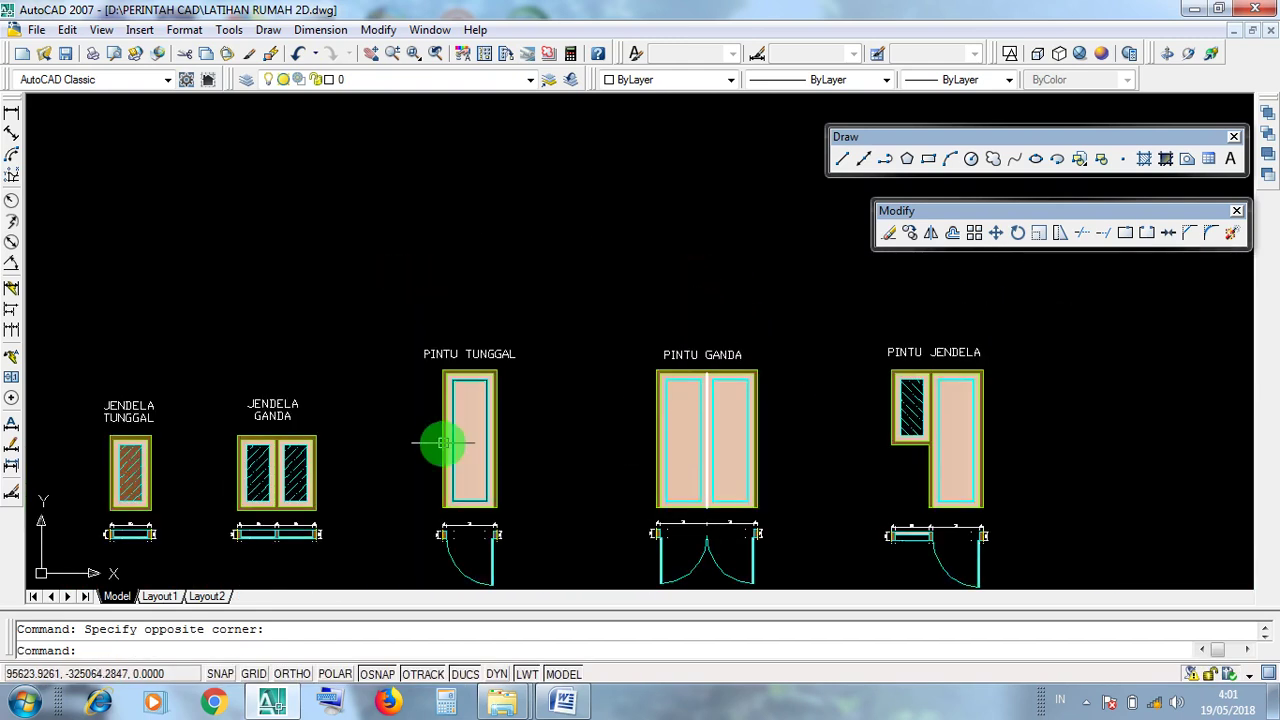
pyautogui.scroll(2, 455, 445)
pyautogui.scroll(2, 455, 445)
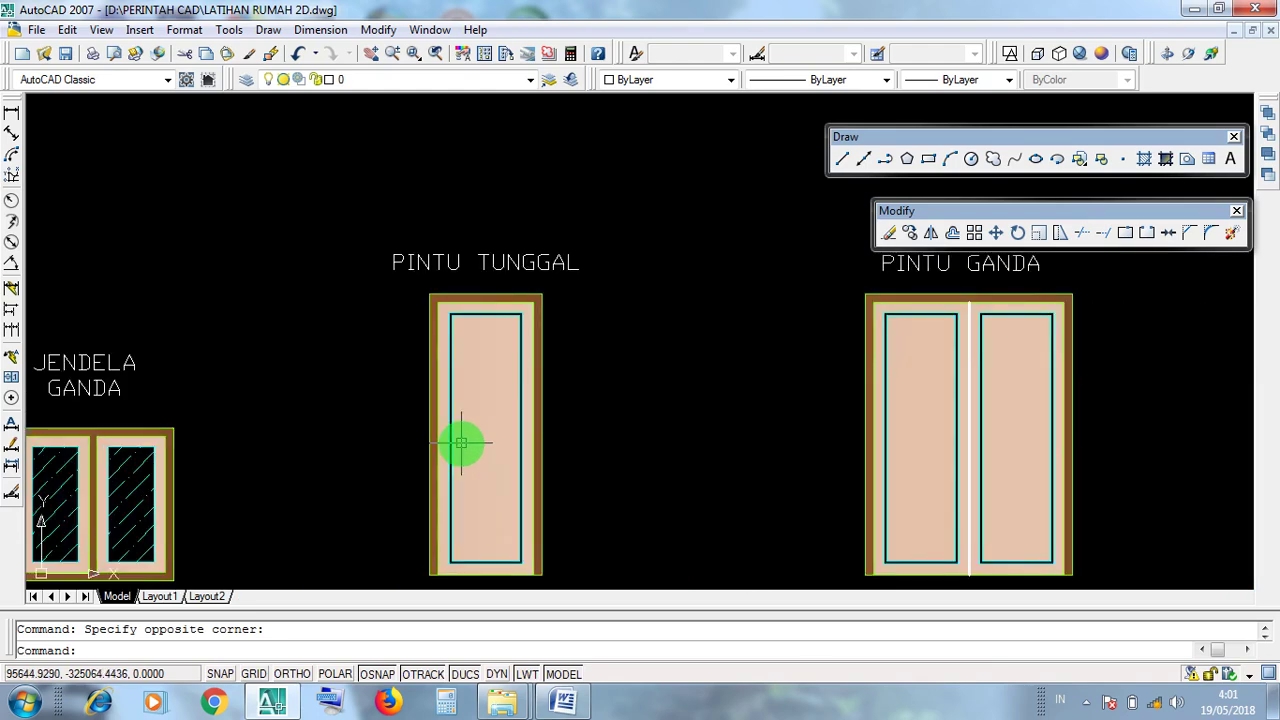
pyautogui.click(567, 335)
pyautogui.click(549, 289)
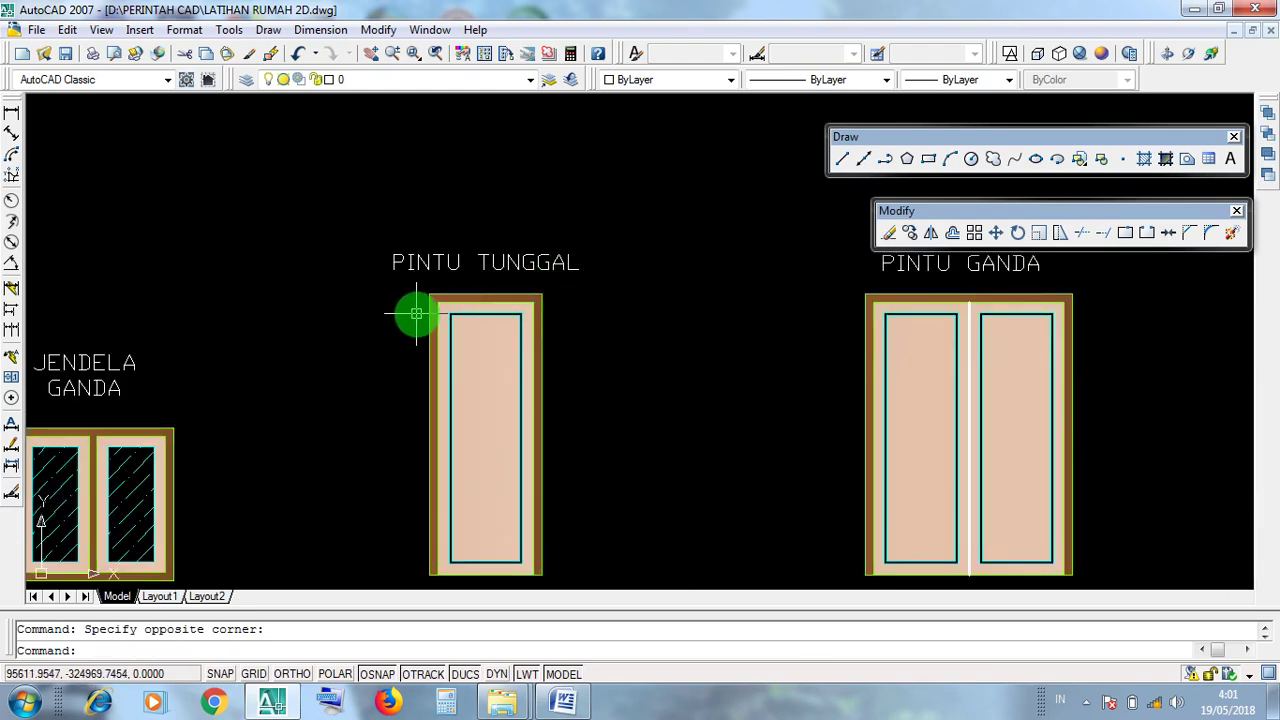
pyautogui.moveTo(286, 414)
pyautogui.mouseDown(button='middle')
pyautogui.moveTo(640, 383)
pyautogui.moveTo(614, 432)
pyautogui.mouseUp(button='middle')
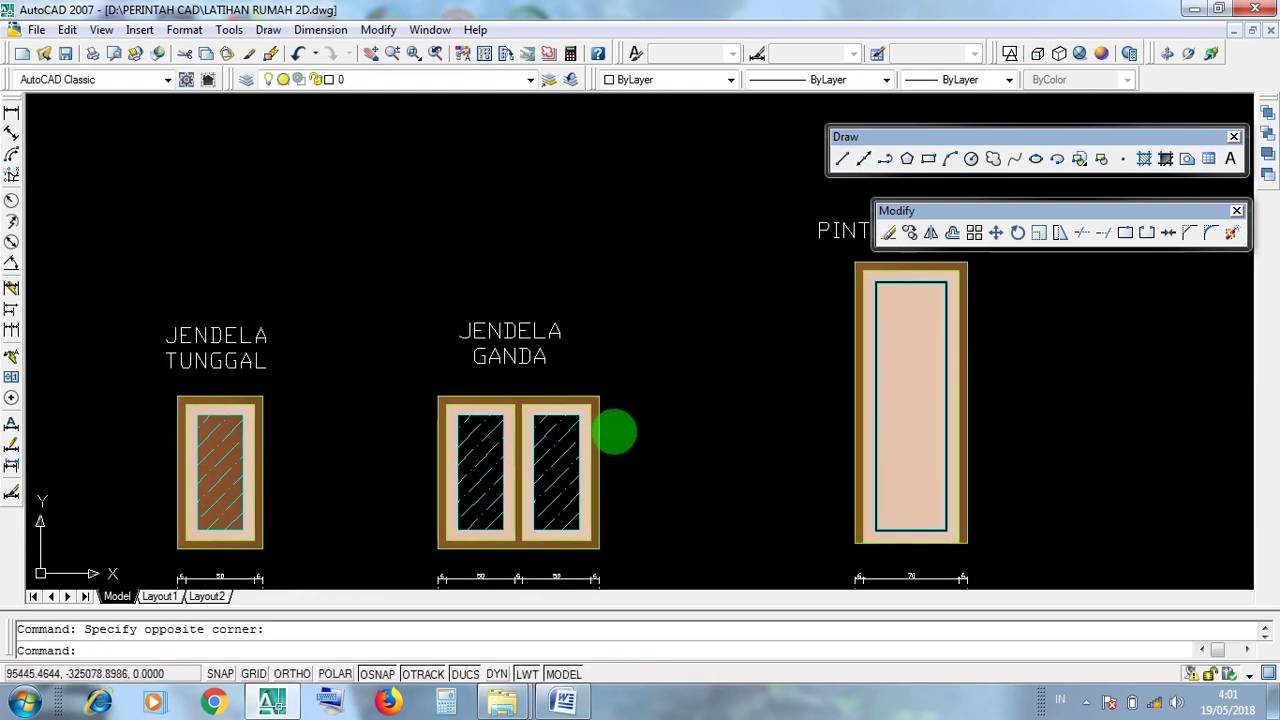
pyautogui.click(612, 430)
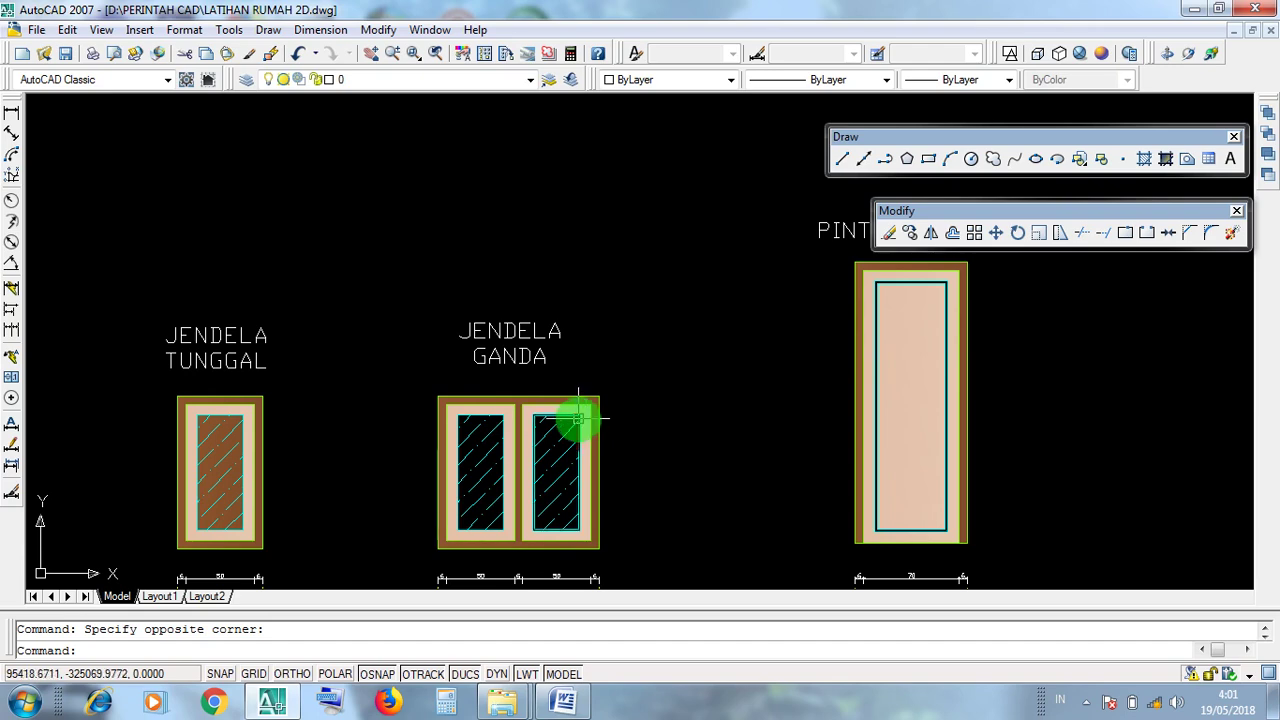
# Examine the upper frame corners of the single doors in the section drawing that includes the porch
pyautogui.scroll(-11, 691, 483)
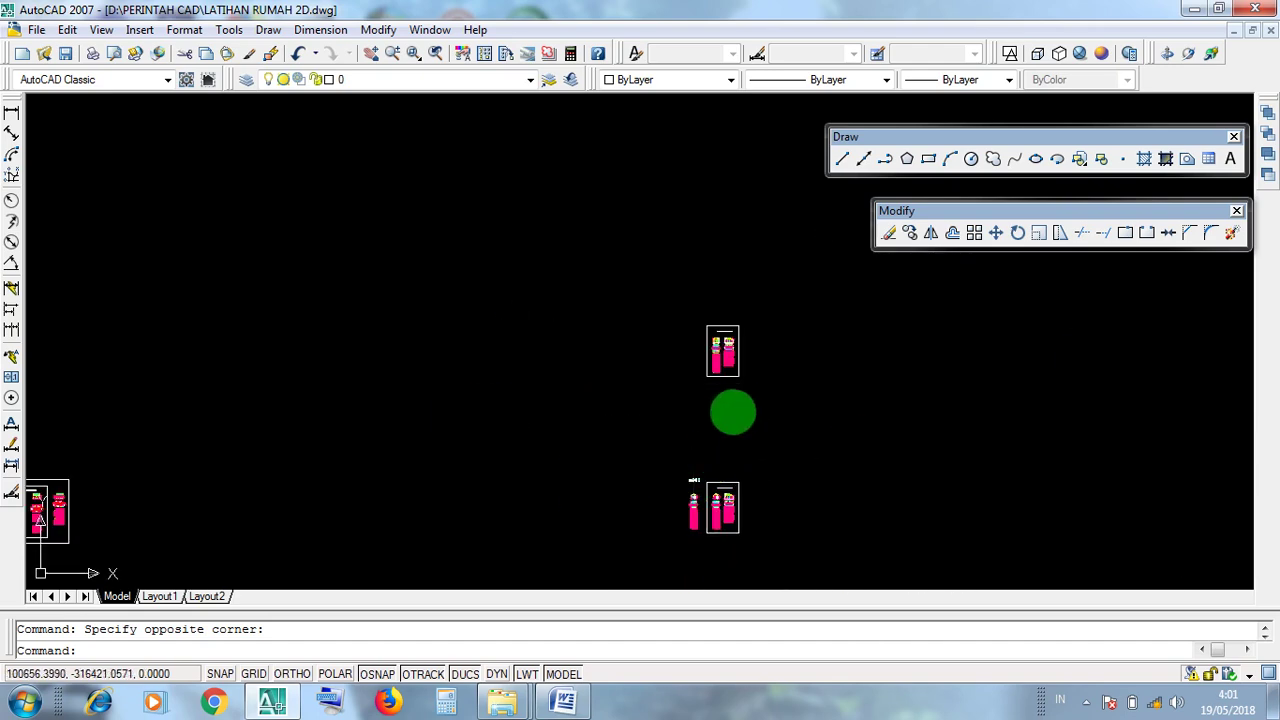
pyautogui.scroll(2, 714, 347)
pyautogui.scroll(8, 724, 345)
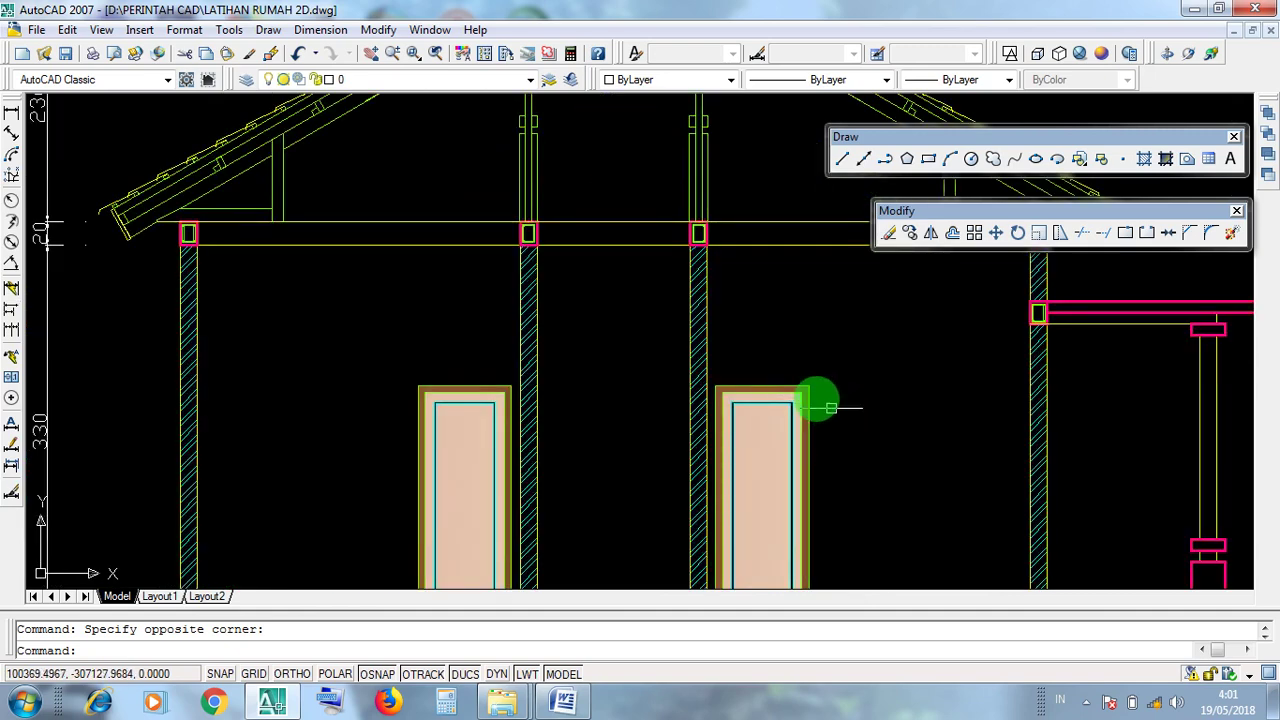
pyautogui.scroll(-5, 815, 401)
pyautogui.scroll(6, 805, 415)
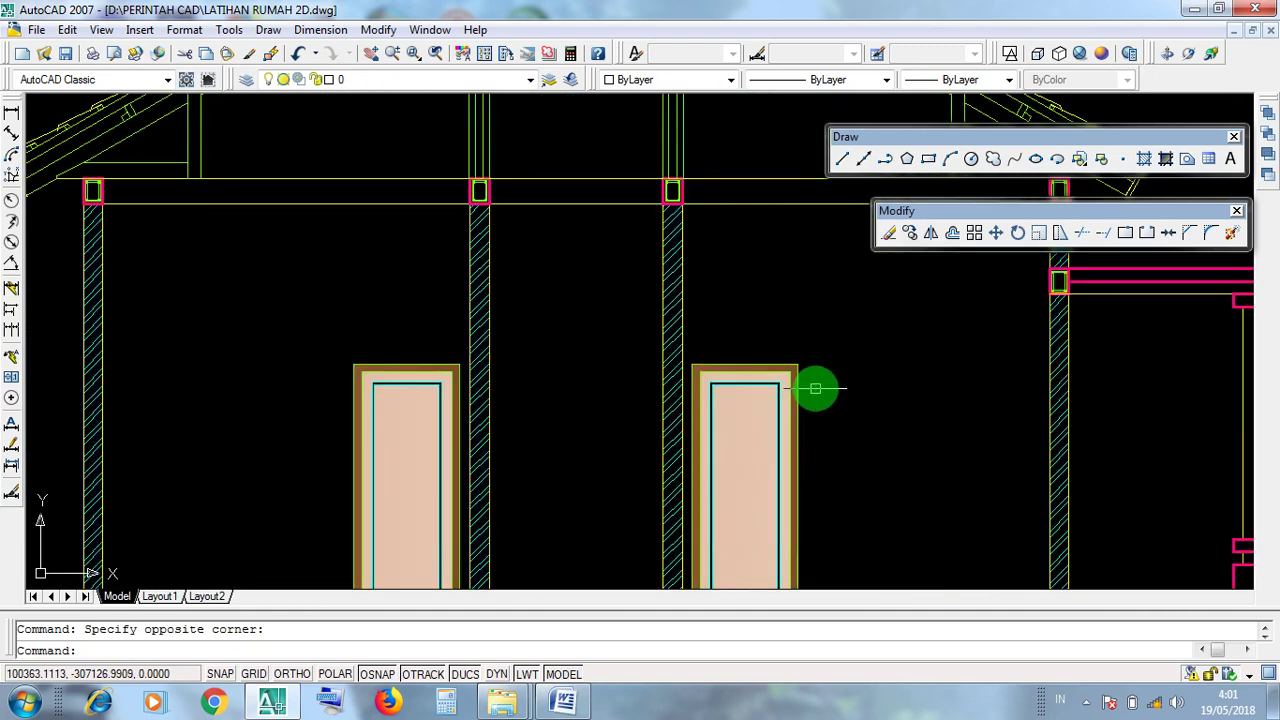
pyautogui.scroll(2, 815, 389)
pyautogui.click(812, 388)
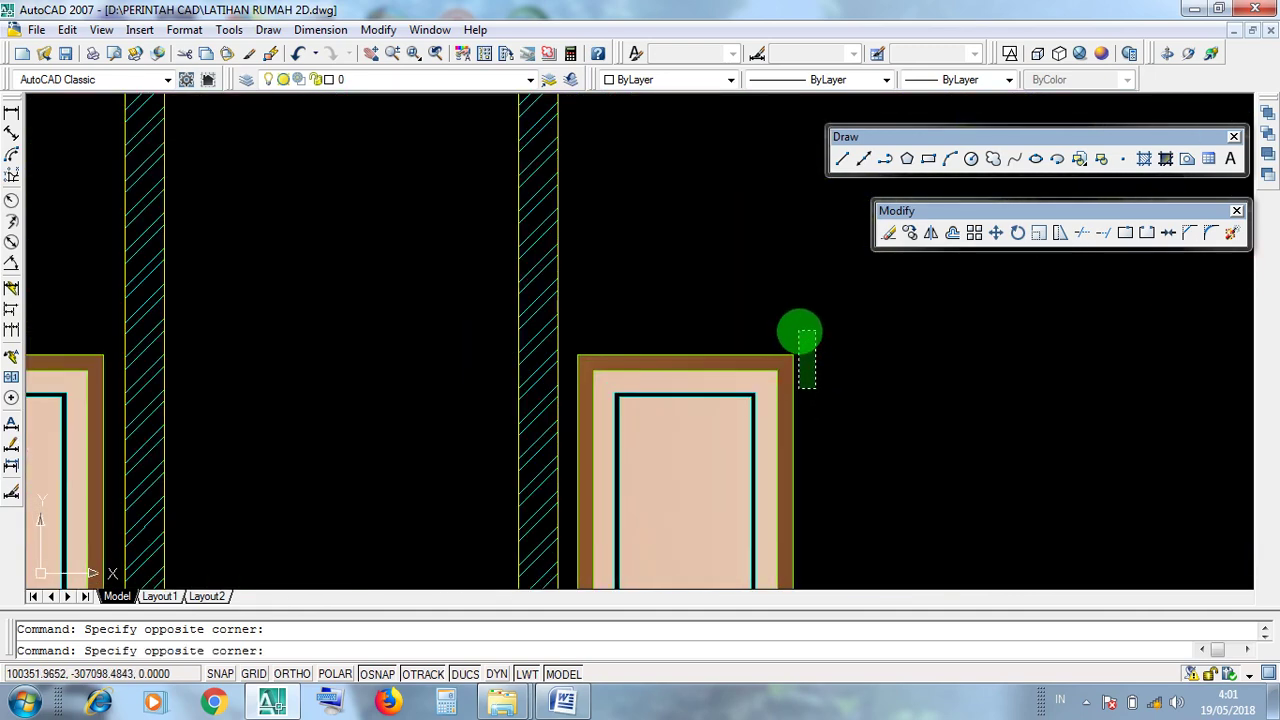
pyautogui.scroll(2, 560, 360)
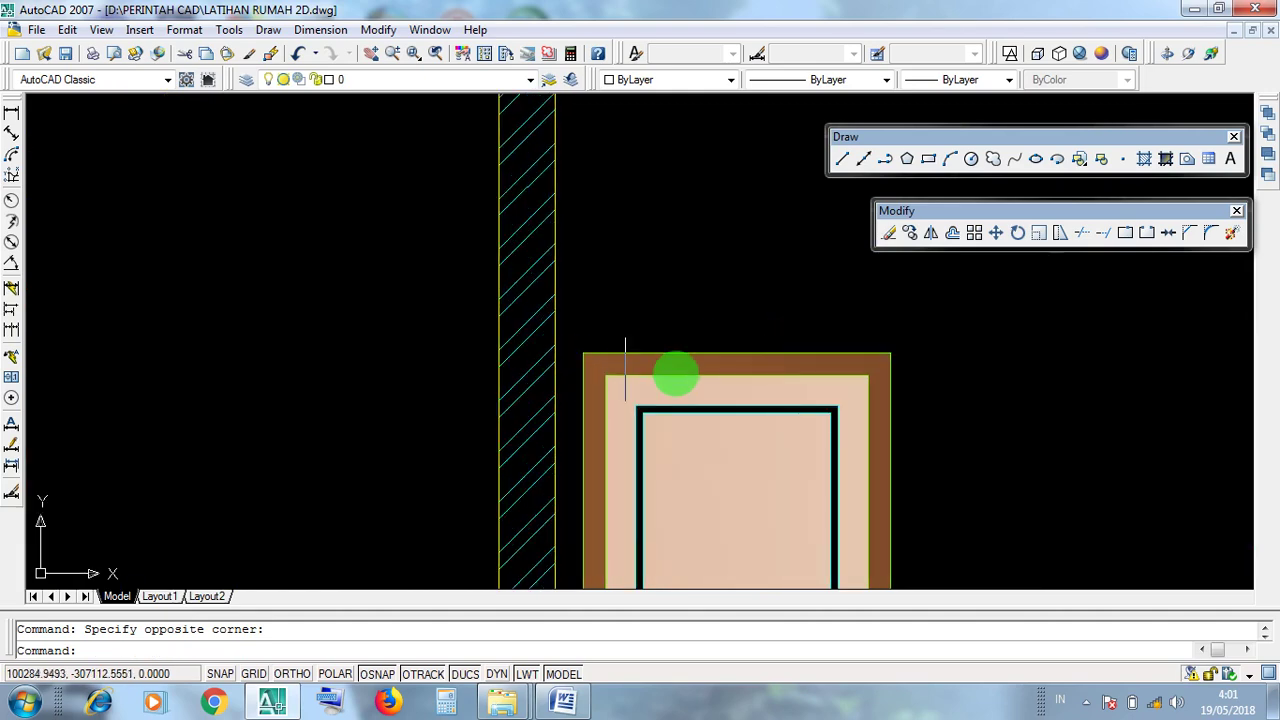
pyautogui.scroll(2, 890, 369)
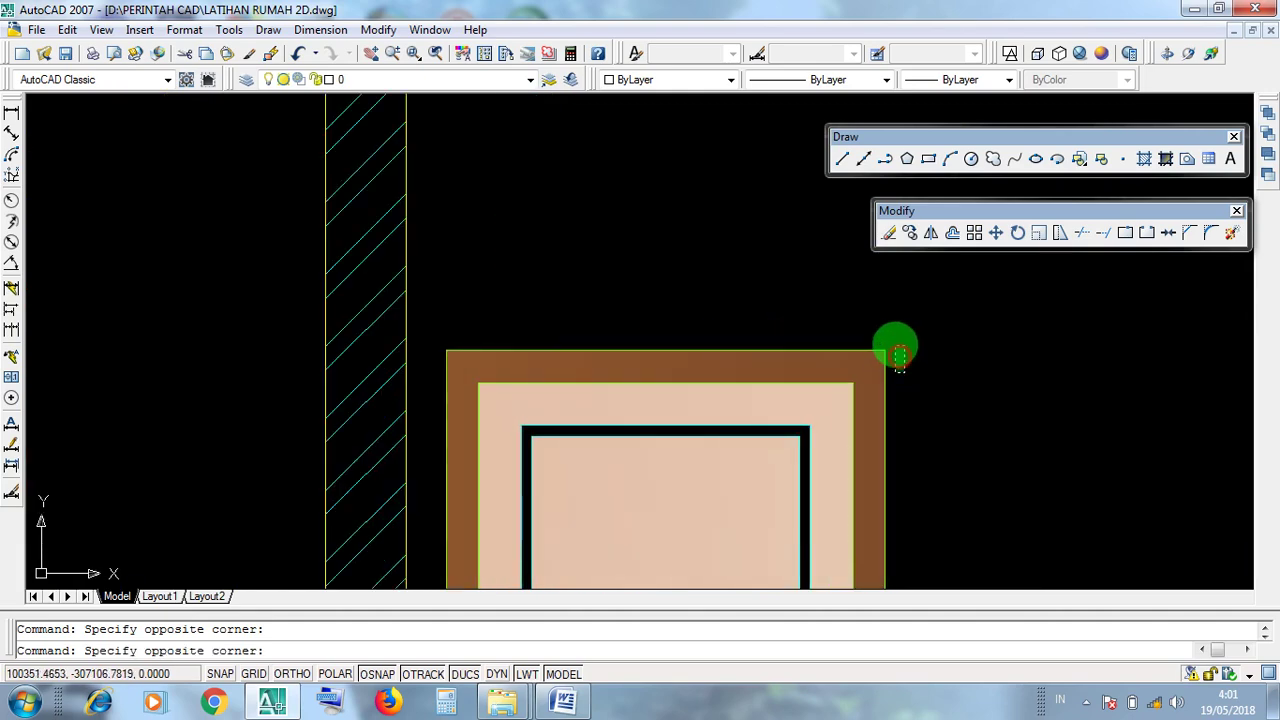
pyautogui.scroll(-10, 932, 380)
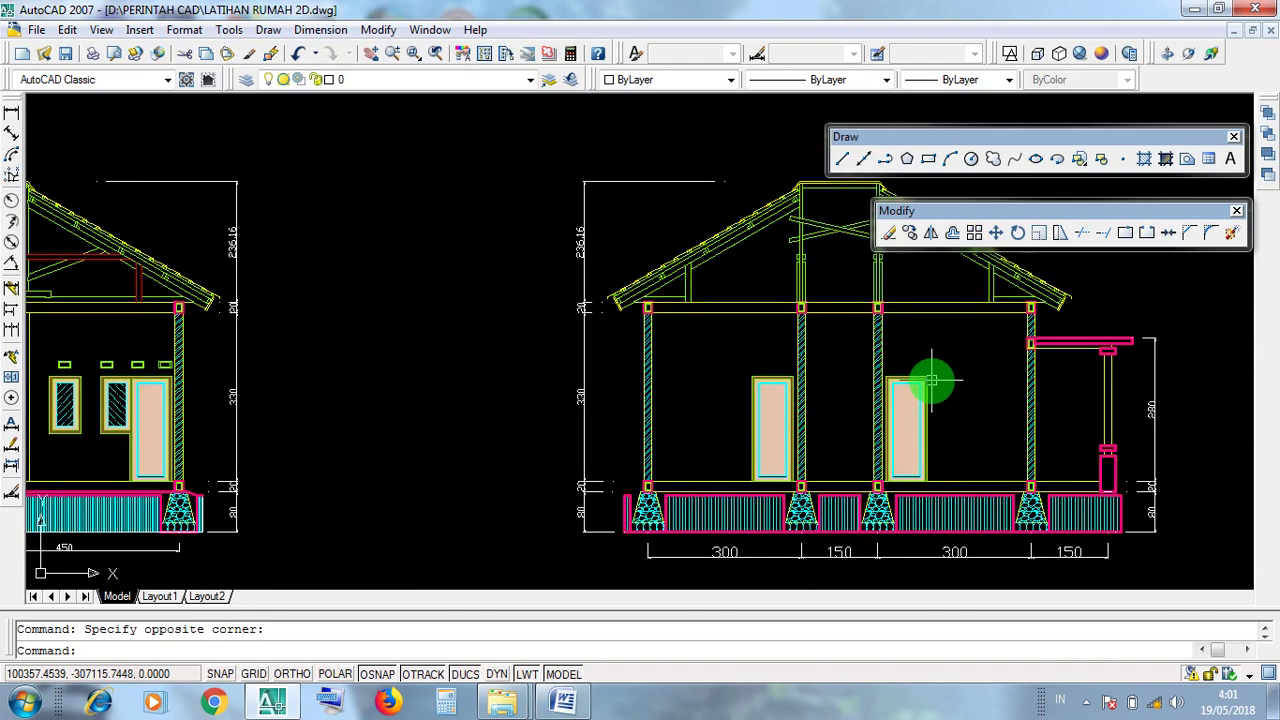
# Examine the window and door-window frames and the vents above them in the neighbouring section drawing
pyautogui.moveTo(481, 376); pyautogui.dragTo(868, 397, button='middle')
pyautogui.scroll(10, 440, 405)
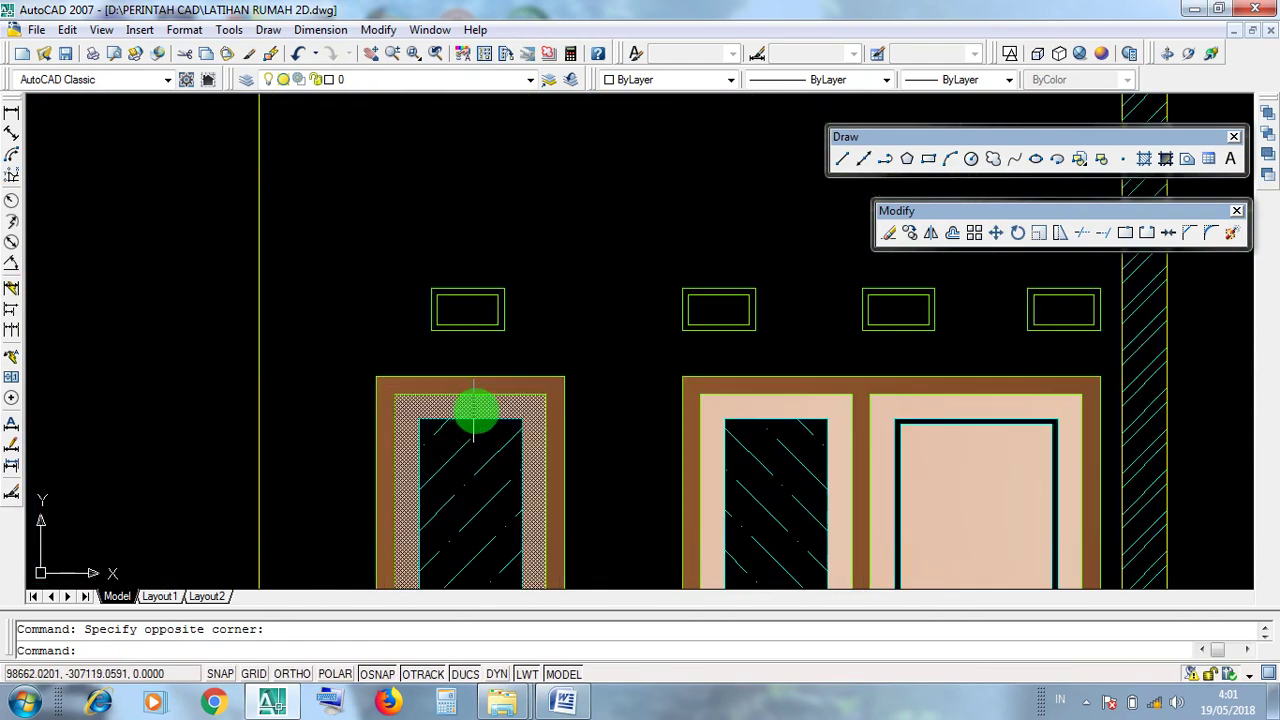
pyautogui.scroll(-5, 571, 406)
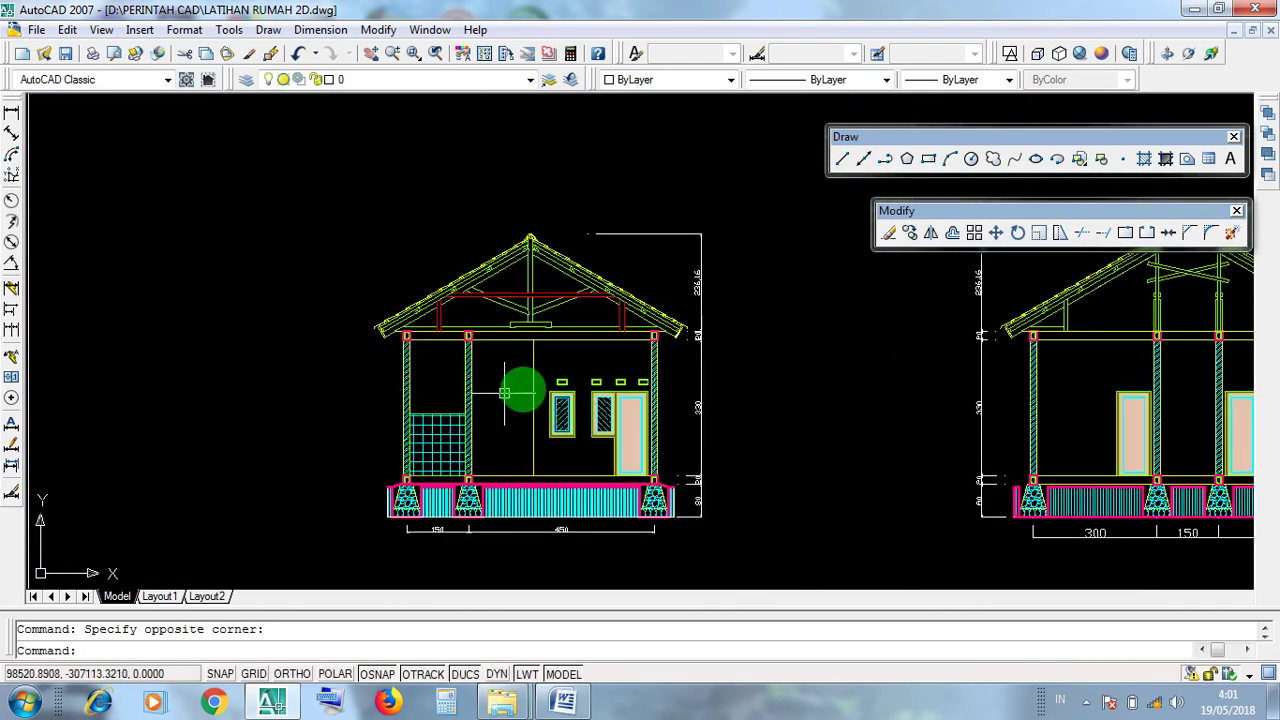
pyautogui.scroll(4, 551, 380)
pyautogui.scroll(3, 571, 404)
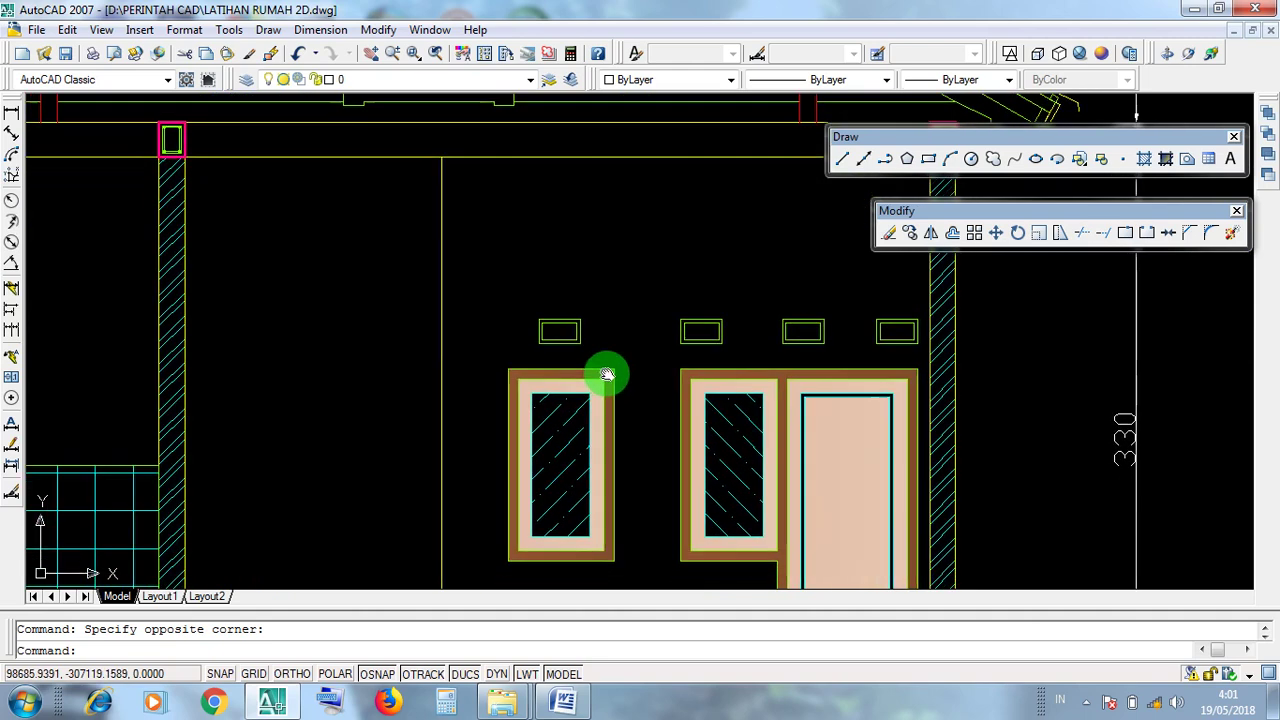
pyautogui.click(623, 342)
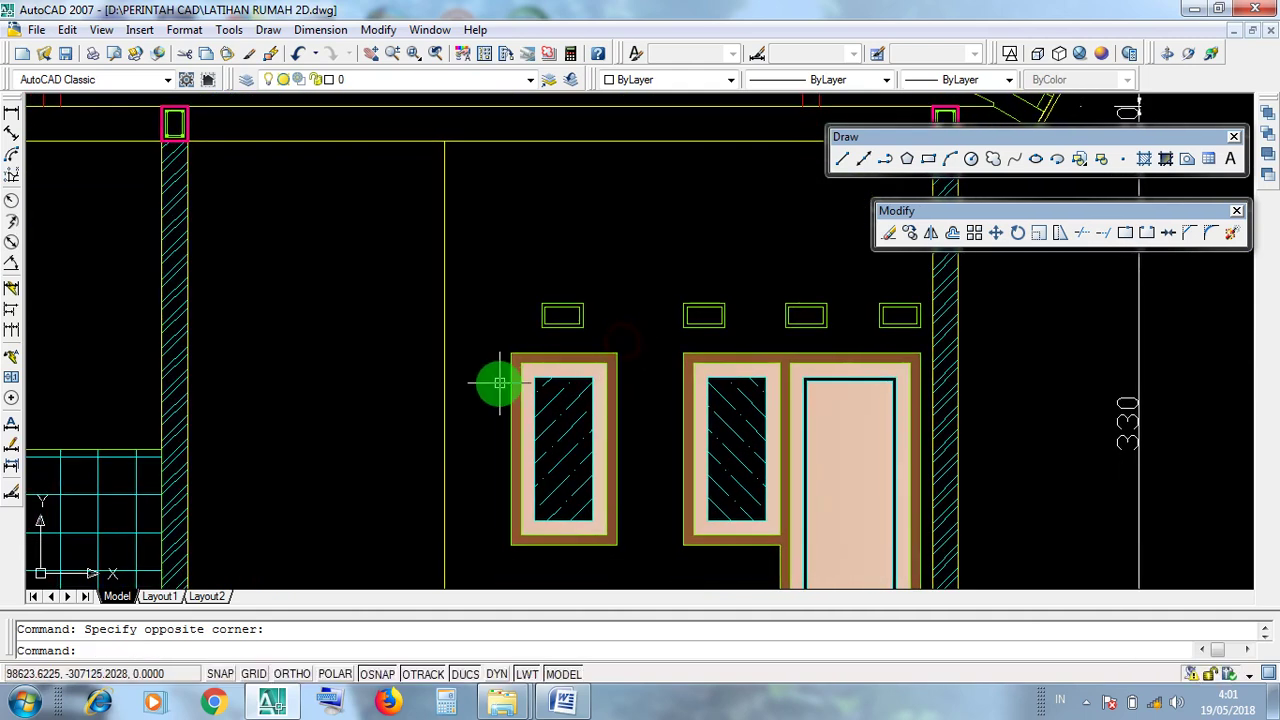
pyautogui.click(491, 361)
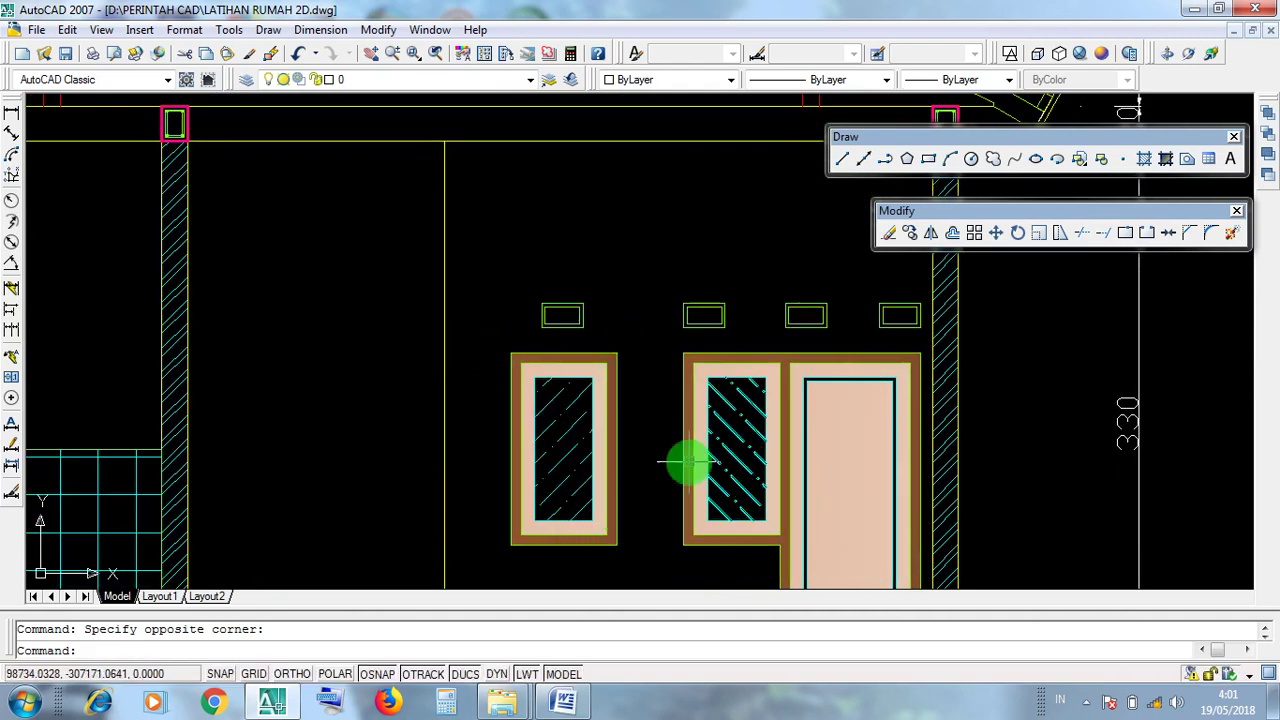
pyautogui.click(628, 361)
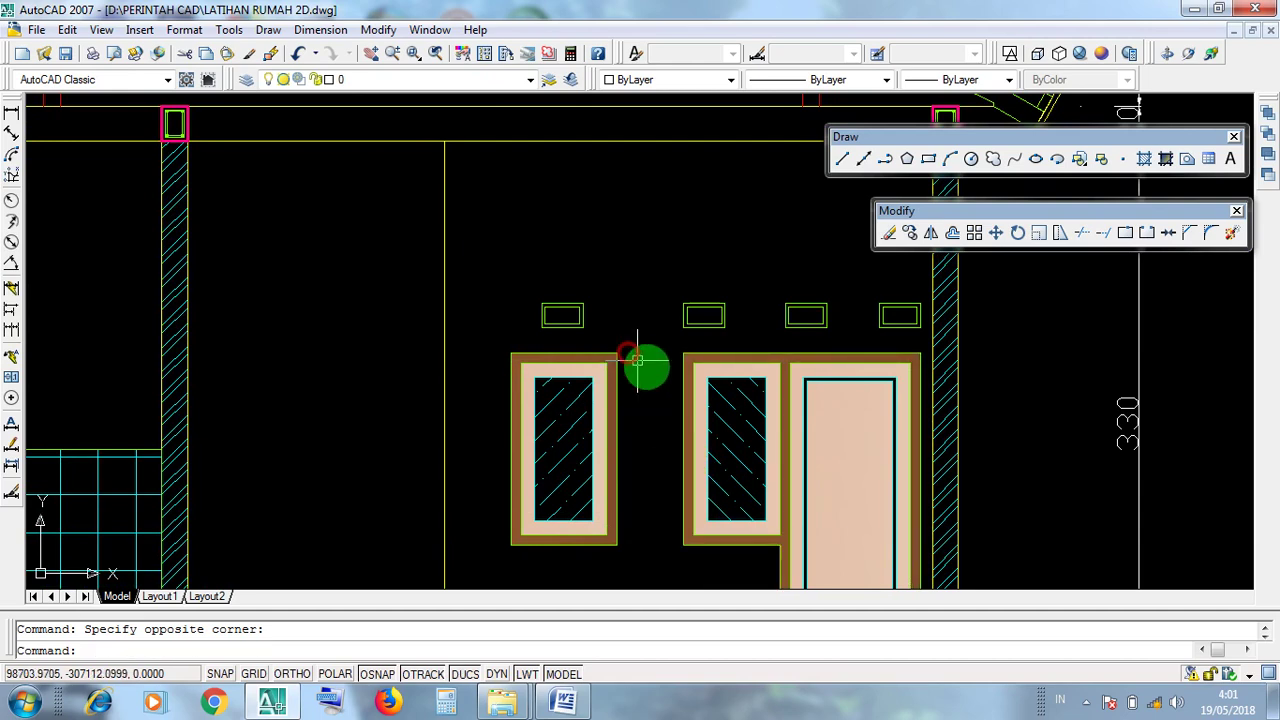
pyautogui.scroll(-6, 643, 366)
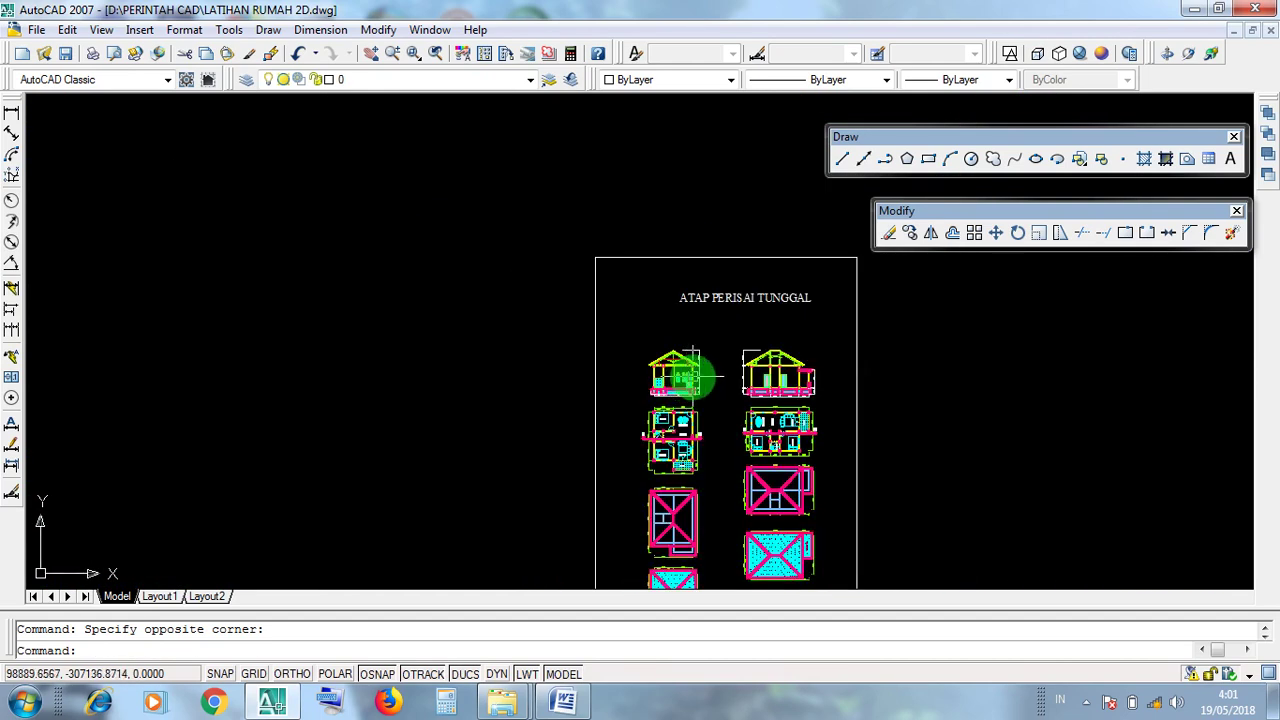
# Return to the incomplete front elevation and examine the blank wall beside the porch
pyautogui.scroll(-1, 700, 370)
pyautogui.scroll(6, 723, 370)
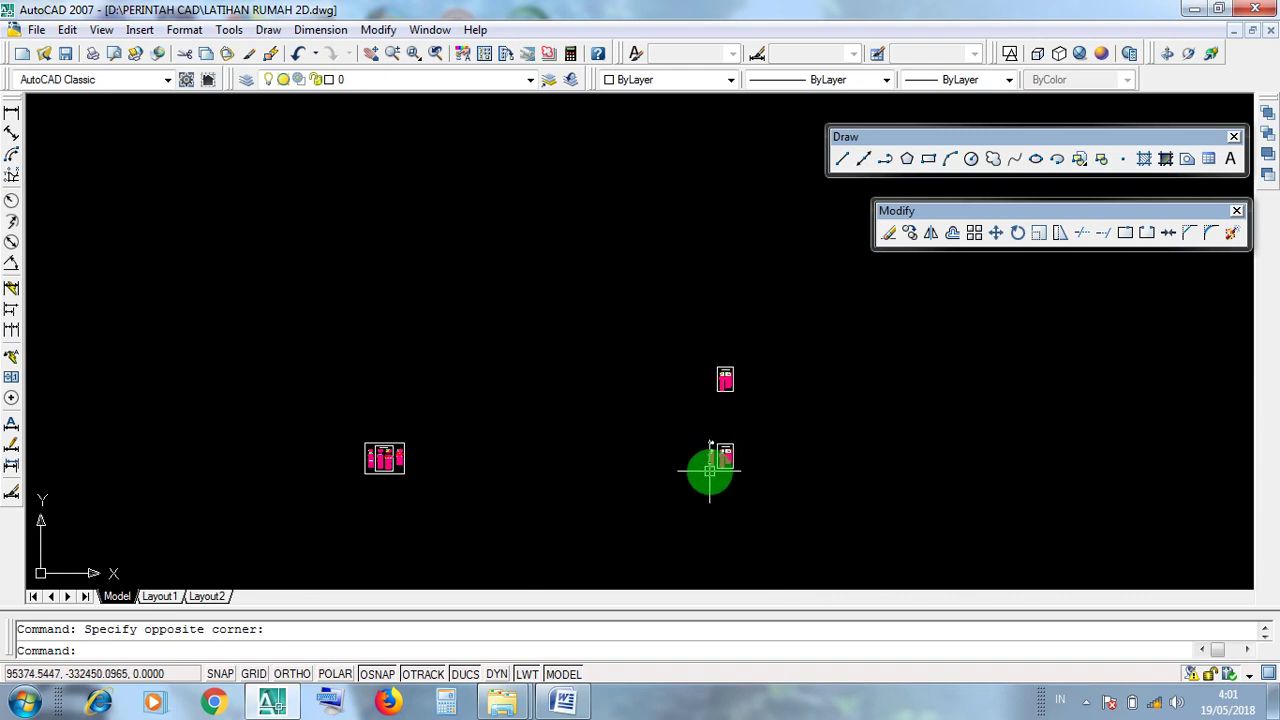
pyautogui.scroll(2, 712, 456)
pyautogui.scroll(-5, 720, 452)
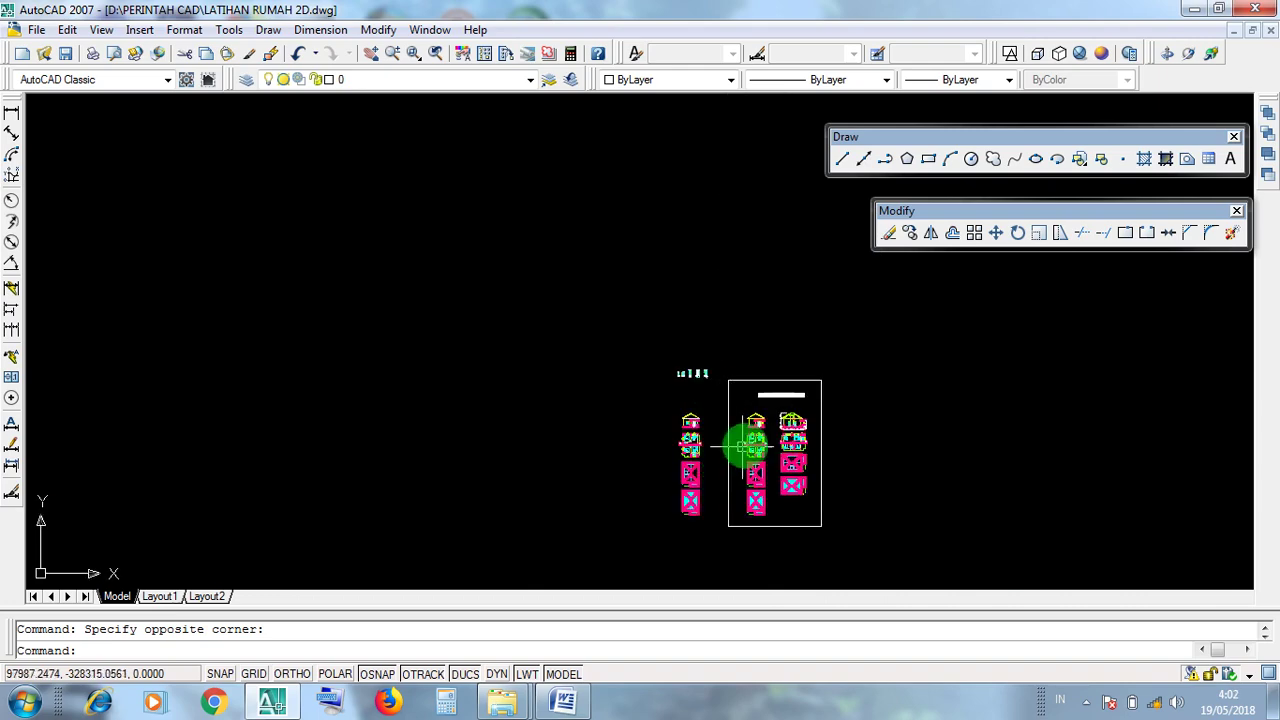
pyautogui.scroll(6, 745, 440)
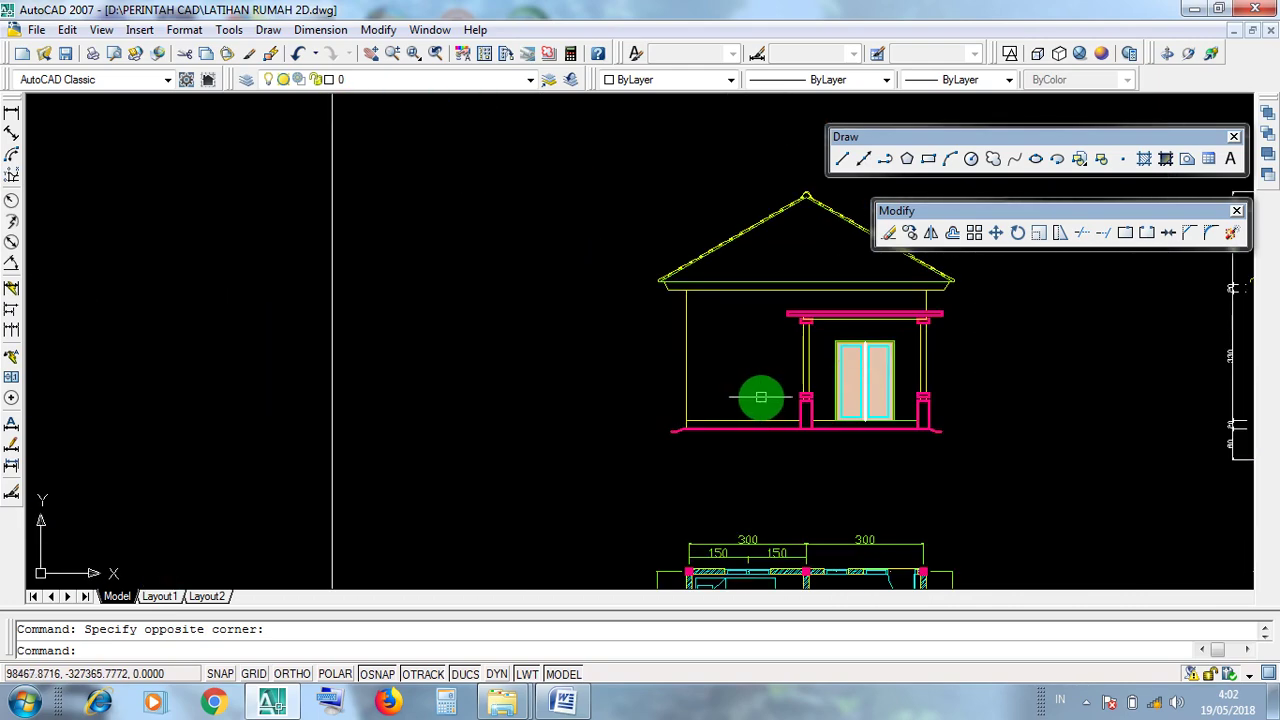
pyautogui.click(762, 398)
pyautogui.click(736, 333)
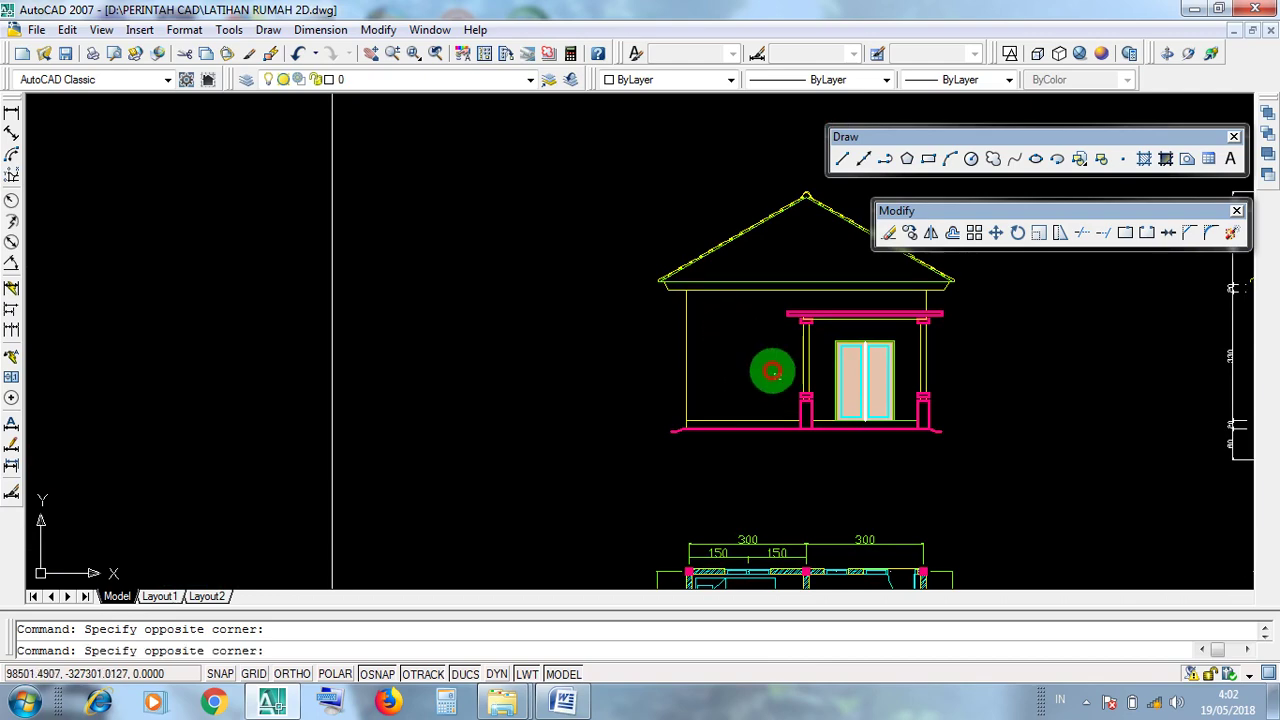
# Compare the complete and incomplete front elevations, and inspect the front KAMAR window in the floor plan below the incomplete one
pyautogui.scroll(-5, 726, 320)
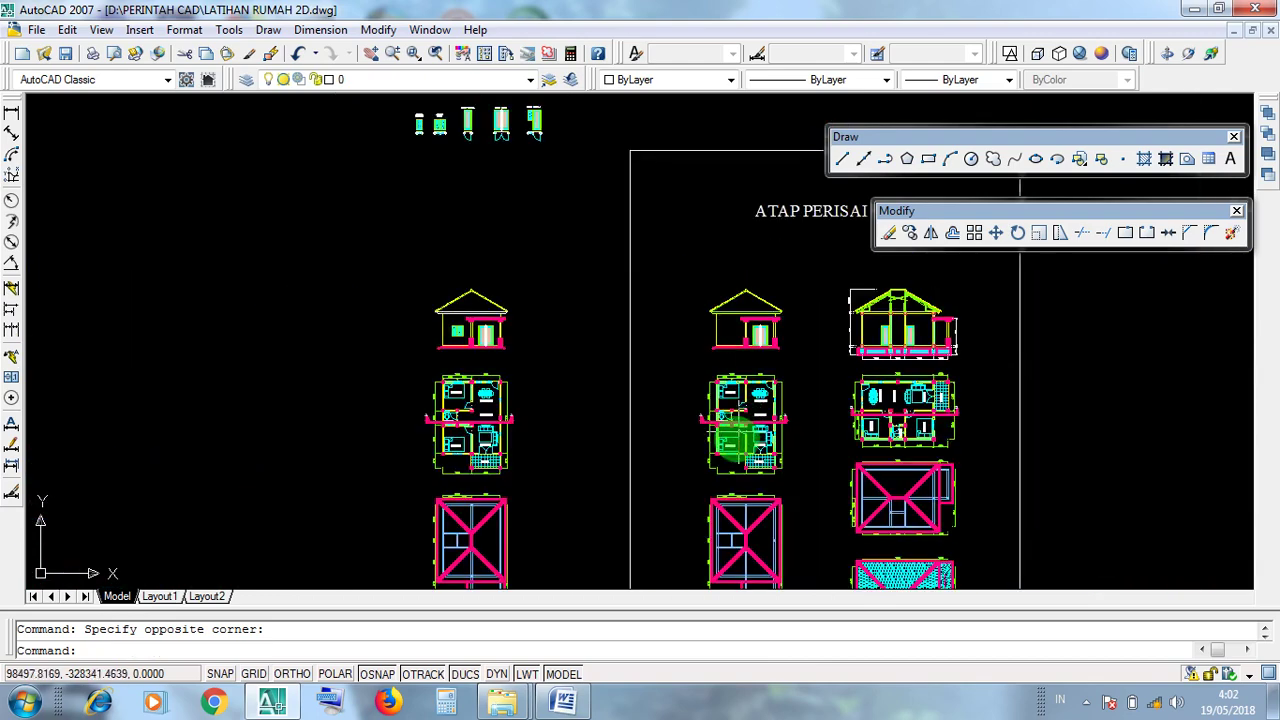
pyautogui.scroll(3, 733, 460)
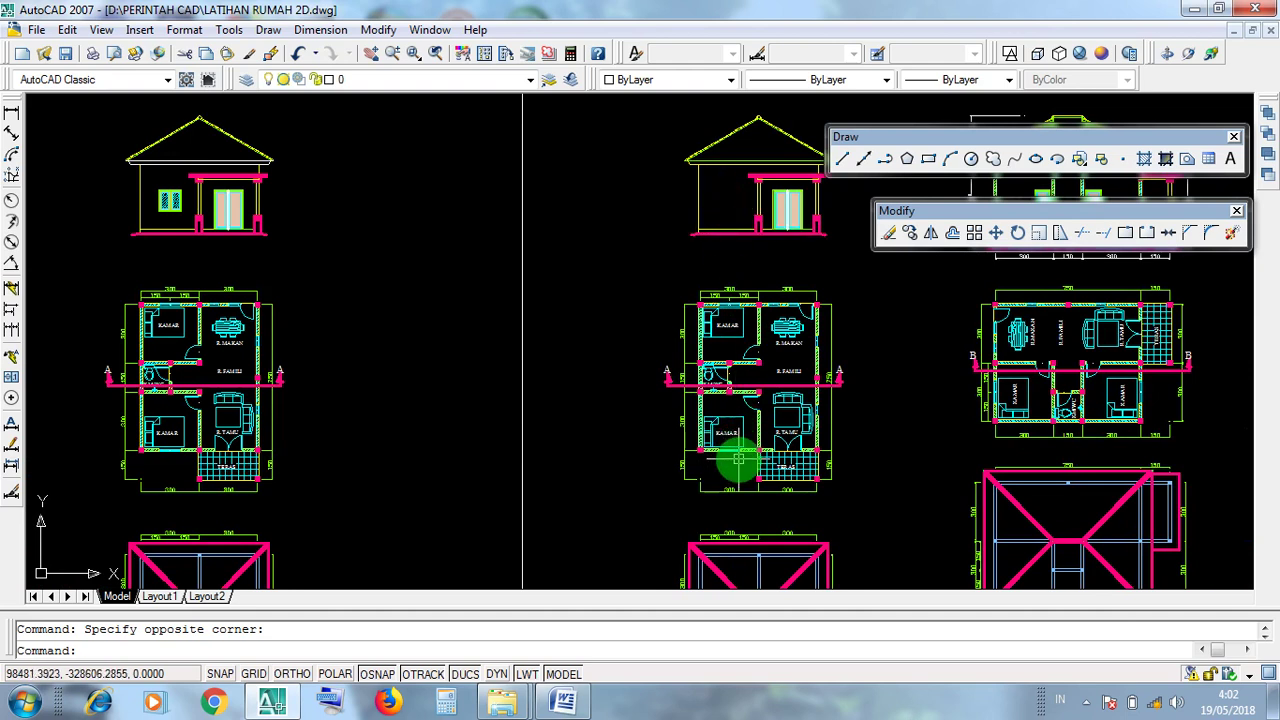
pyautogui.click(672, 272)
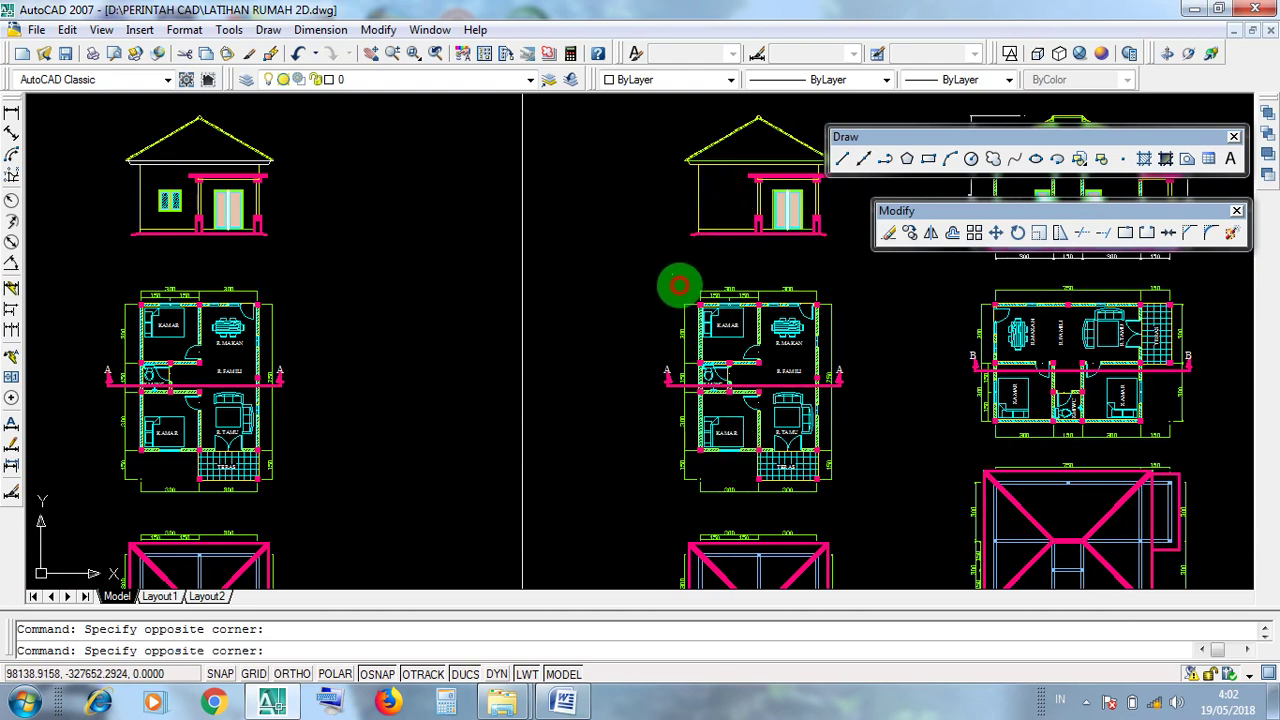
pyautogui.click(677, 271)
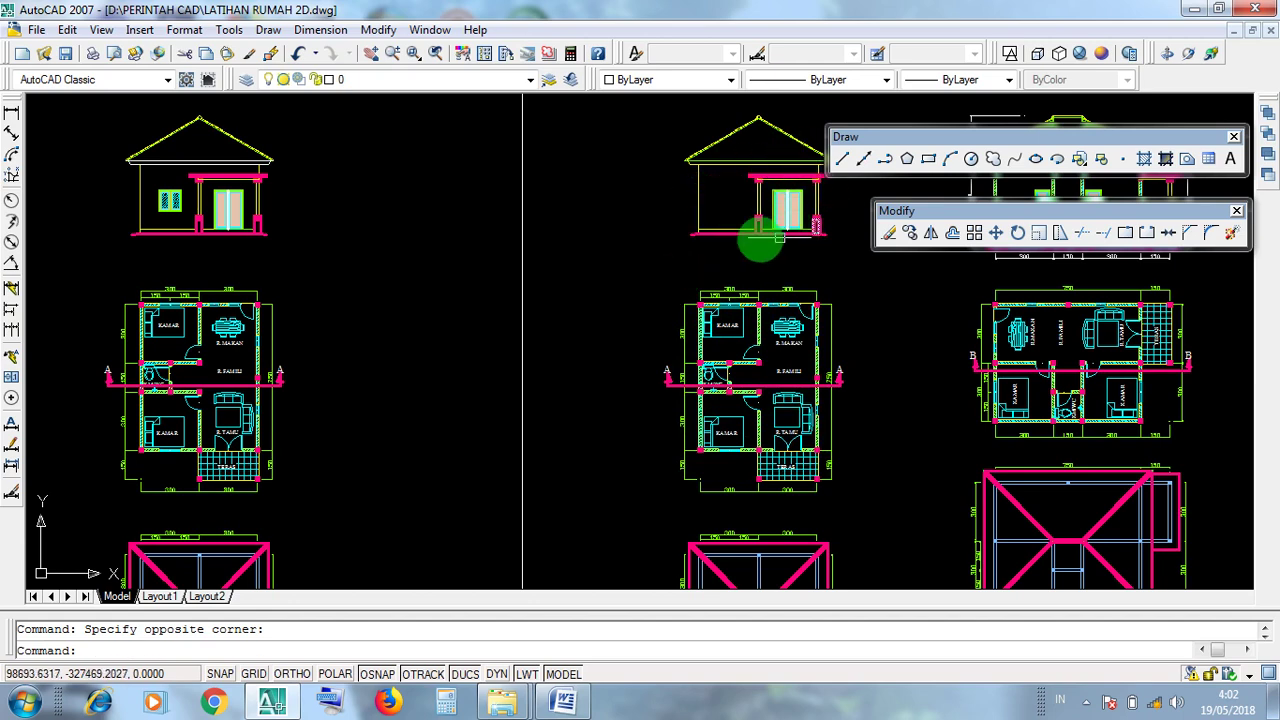
pyautogui.moveTo(715, 208); pyautogui.dragTo(665, 216, button='middle')
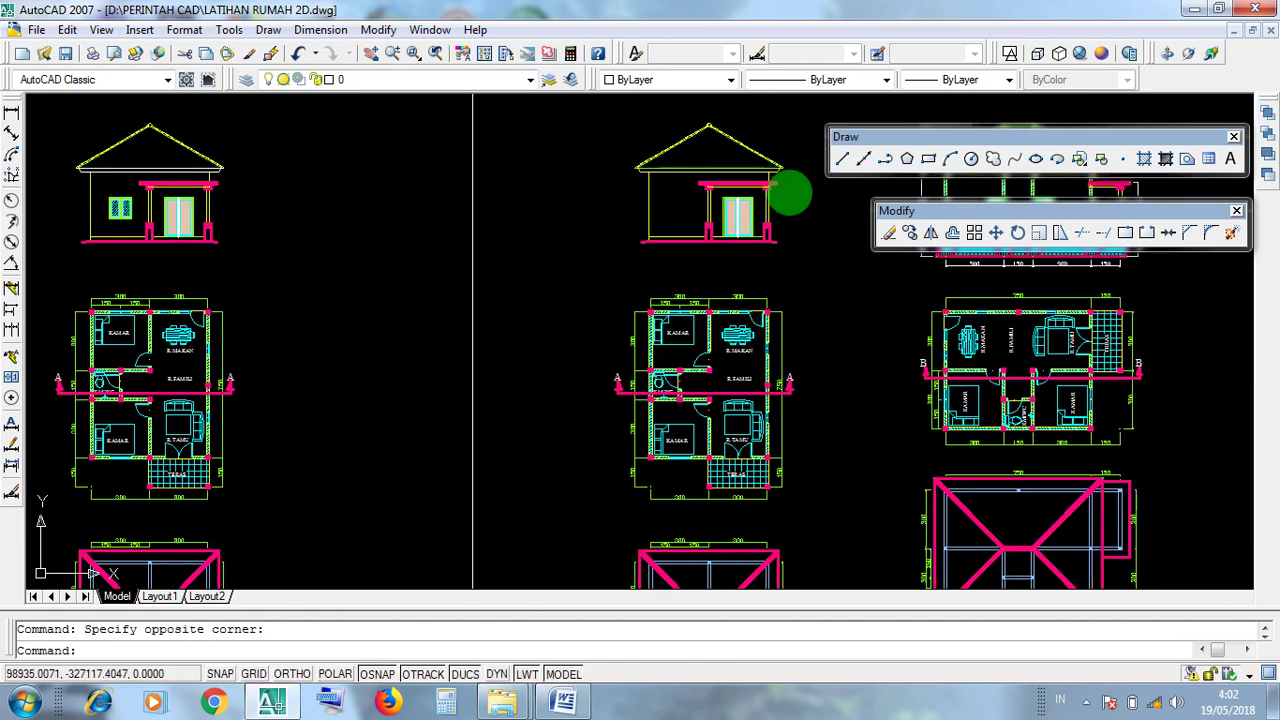
pyautogui.scroll(5, 672, 464)
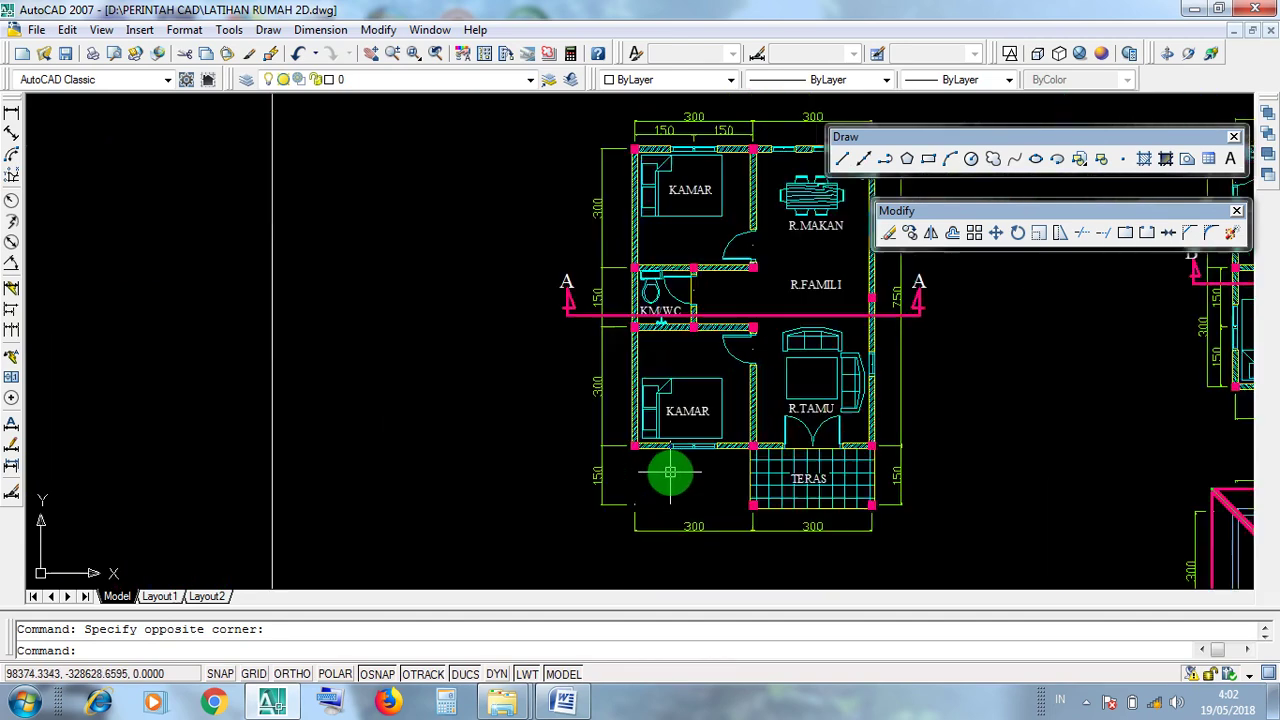
pyautogui.scroll(3, 743, 472)
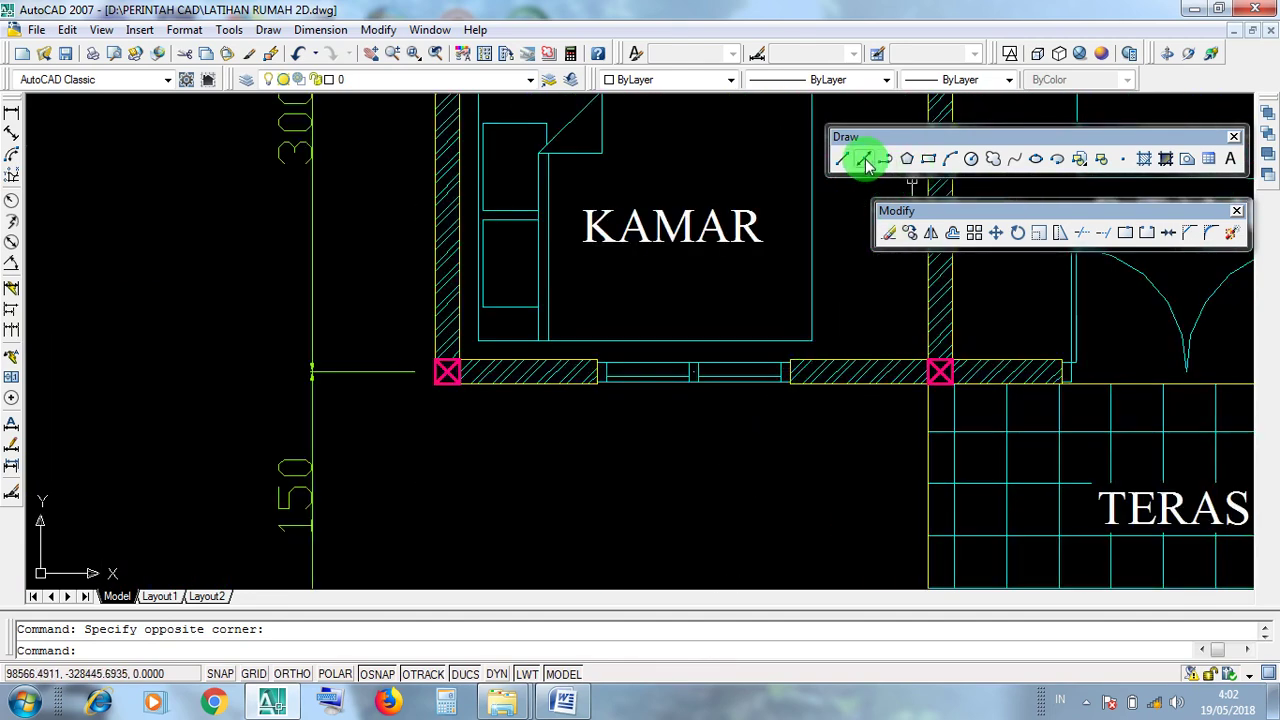
# Highlight the three frame posts of the front KAMAR window in the floor plan to inspect them, and clear the selection
pyautogui.scroll(3, 696, 368)
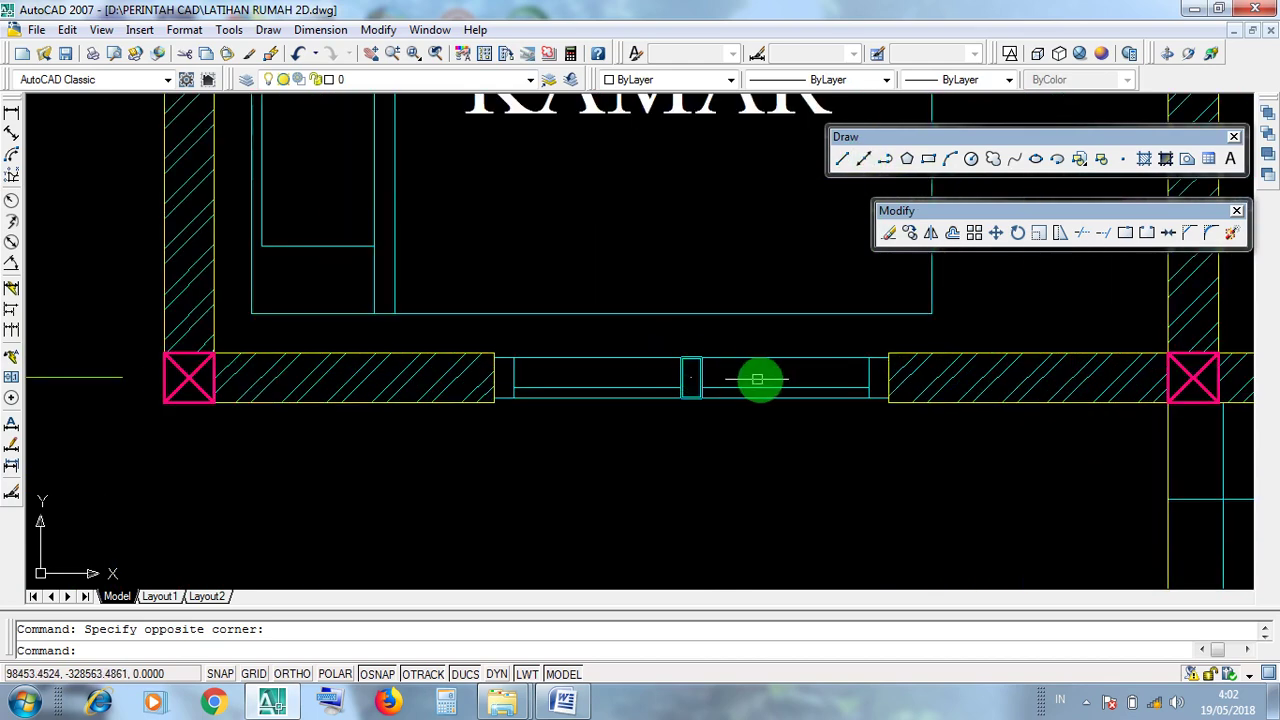
pyautogui.scroll(2, 748, 365)
pyautogui.moveTo(748, 364); pyautogui.dragTo(765, 410, button='middle')
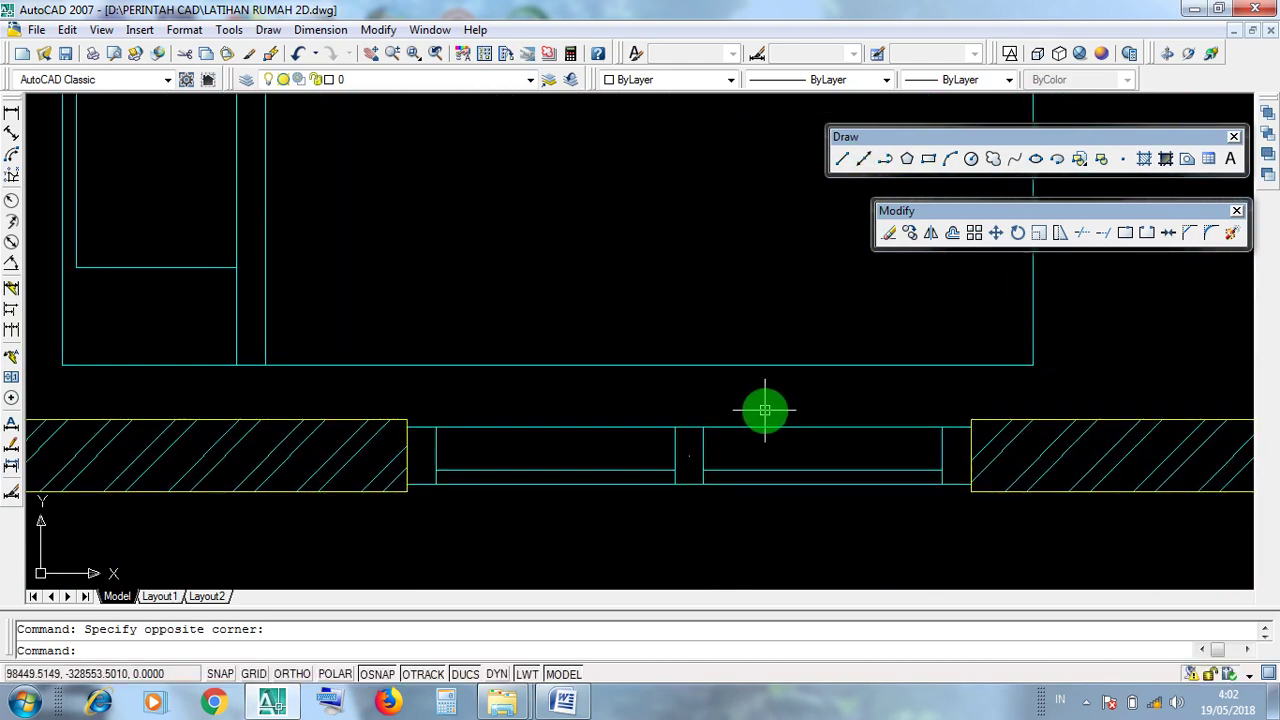
pyautogui.click(942, 460)
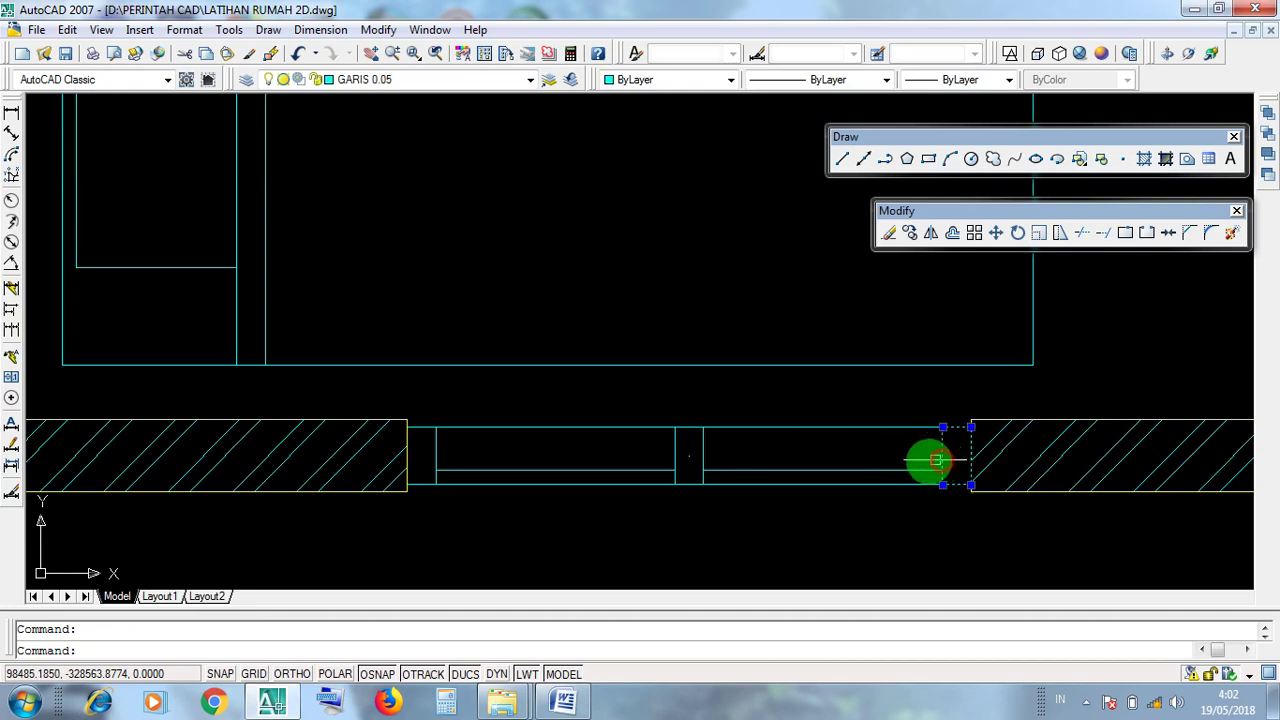
pyautogui.click(703, 460)
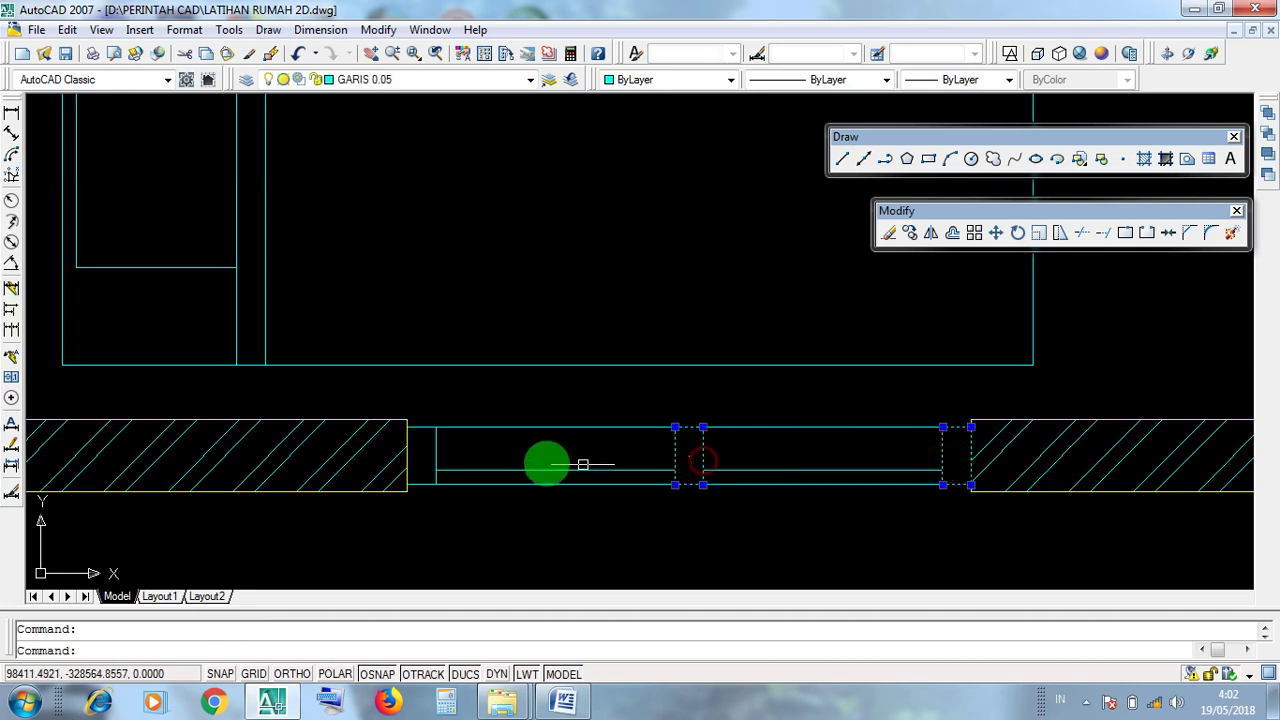
pyautogui.click(436, 450)
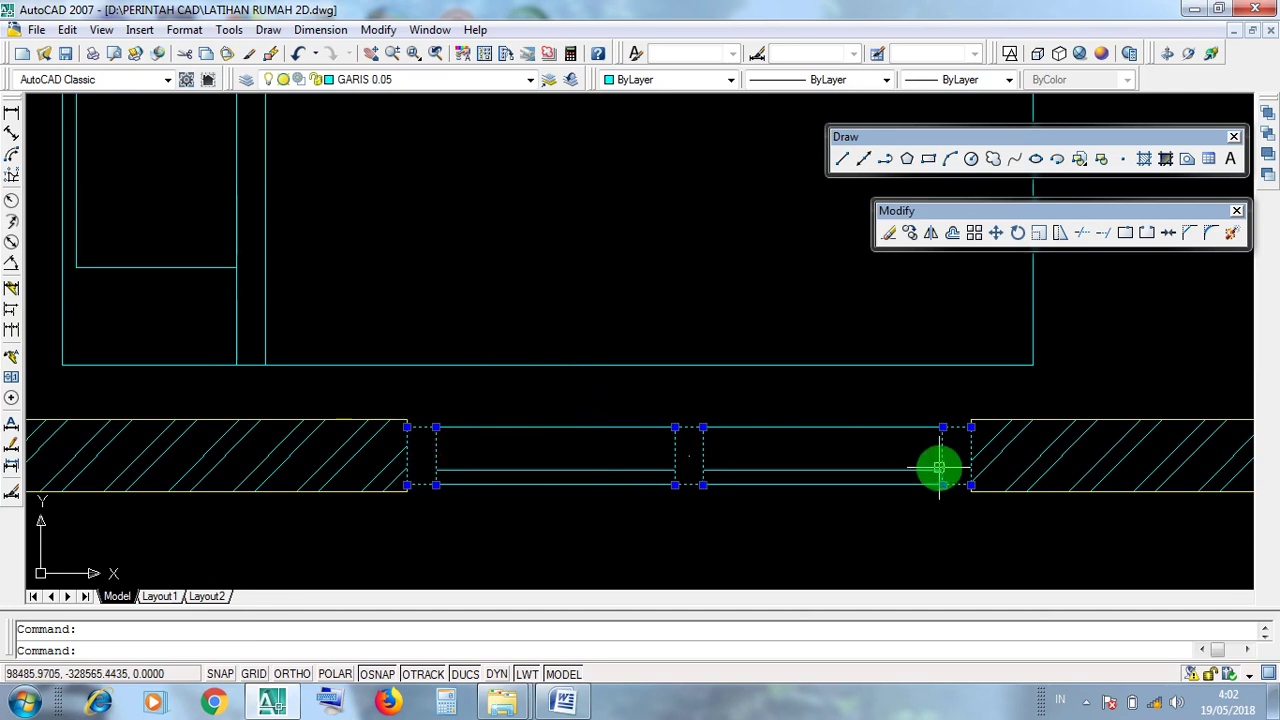
pyautogui.press('Escape')
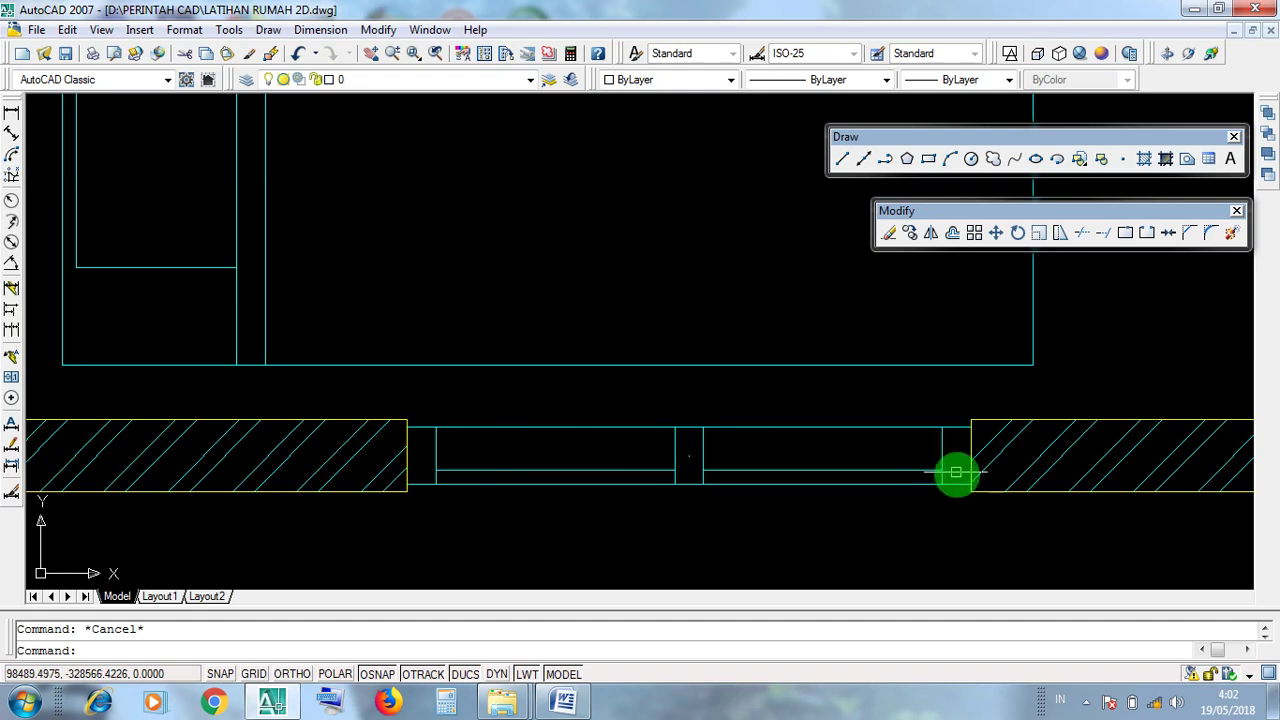
# Highlight the wall end lines on both sides of the front KAMAR window opening to inspect its limits, and clear the selection
pyautogui.scroll(2, 960, 474)
pyautogui.click(973, 473)
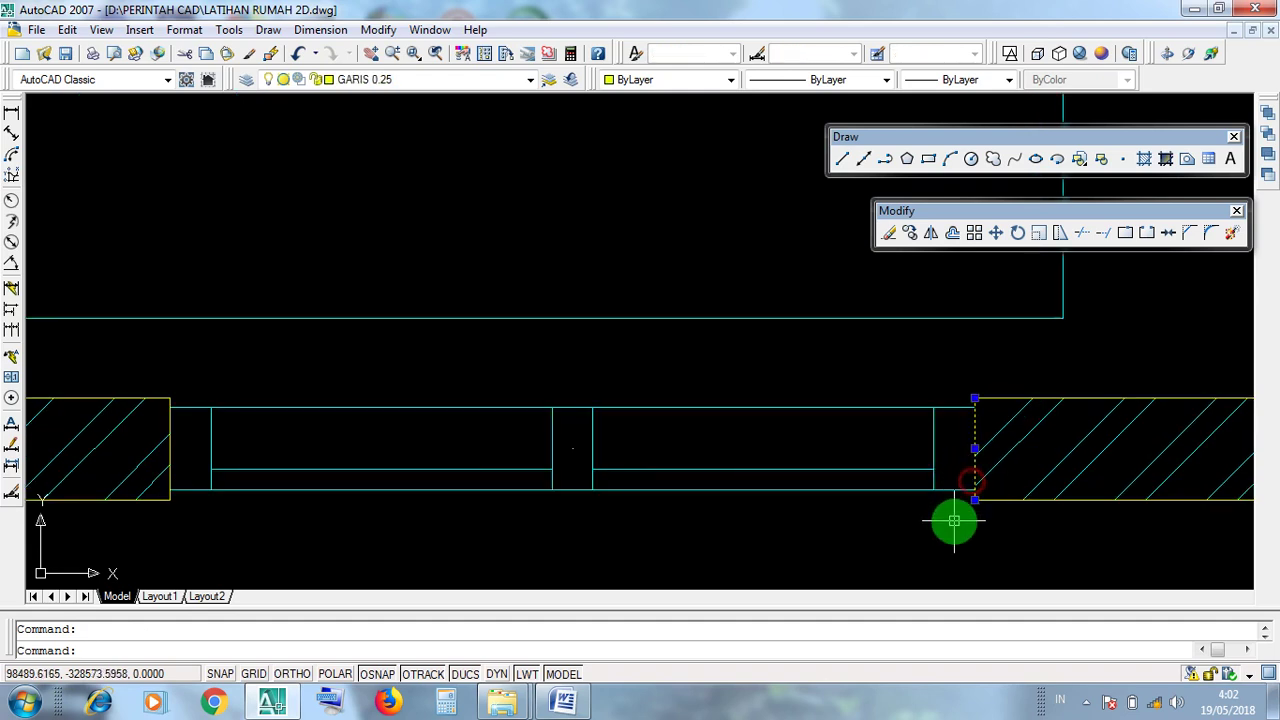
pyautogui.click(966, 373)
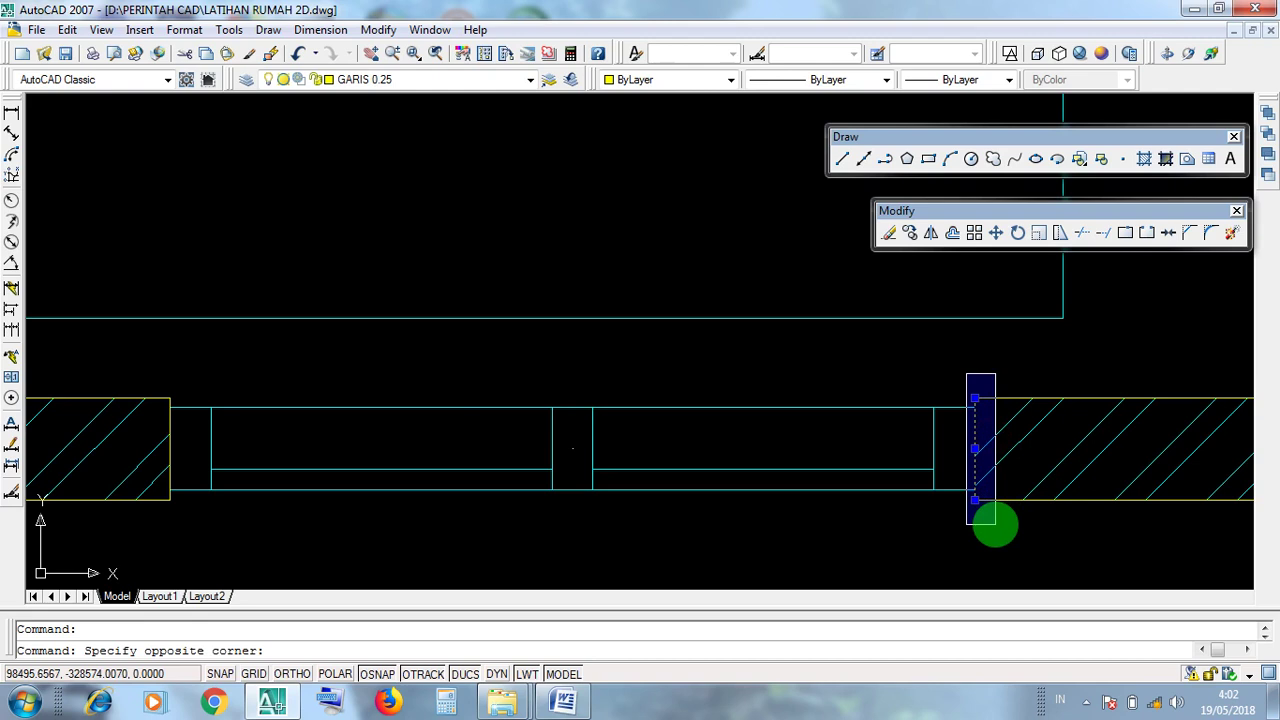
pyautogui.click(995, 523)
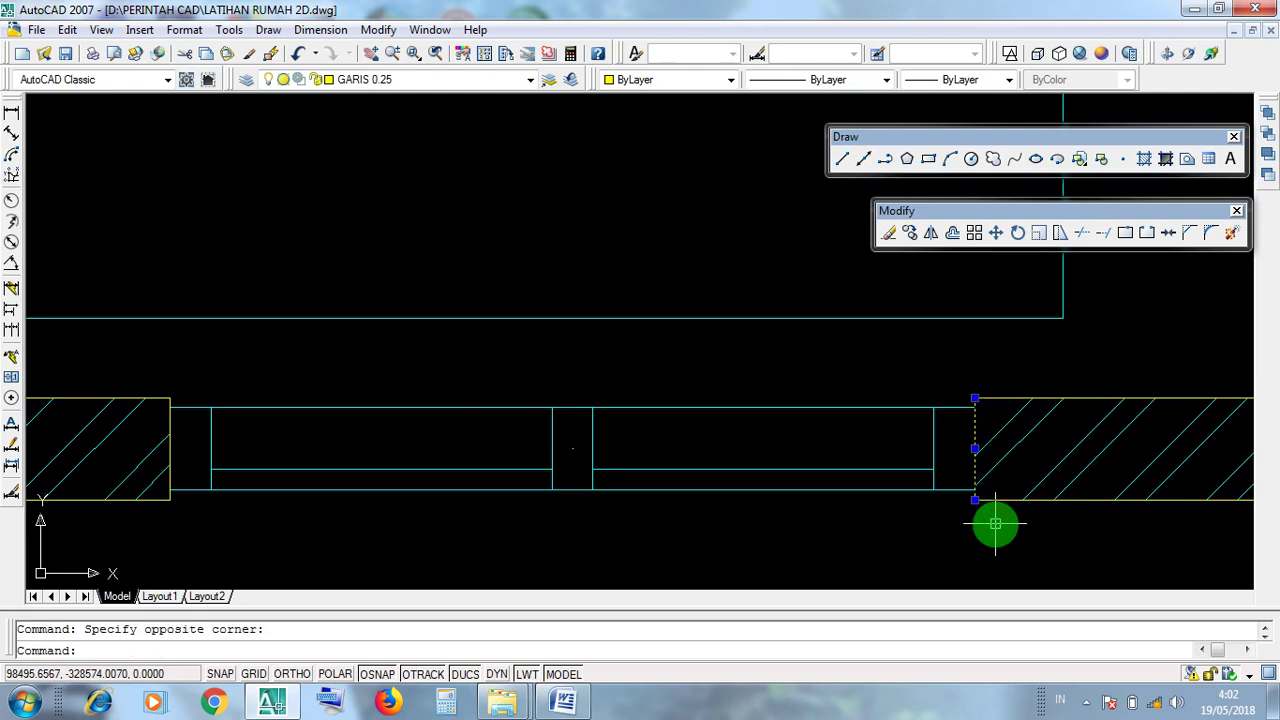
pyautogui.moveTo(720, 477); pyautogui.dragTo(1140, 501, button='middle')
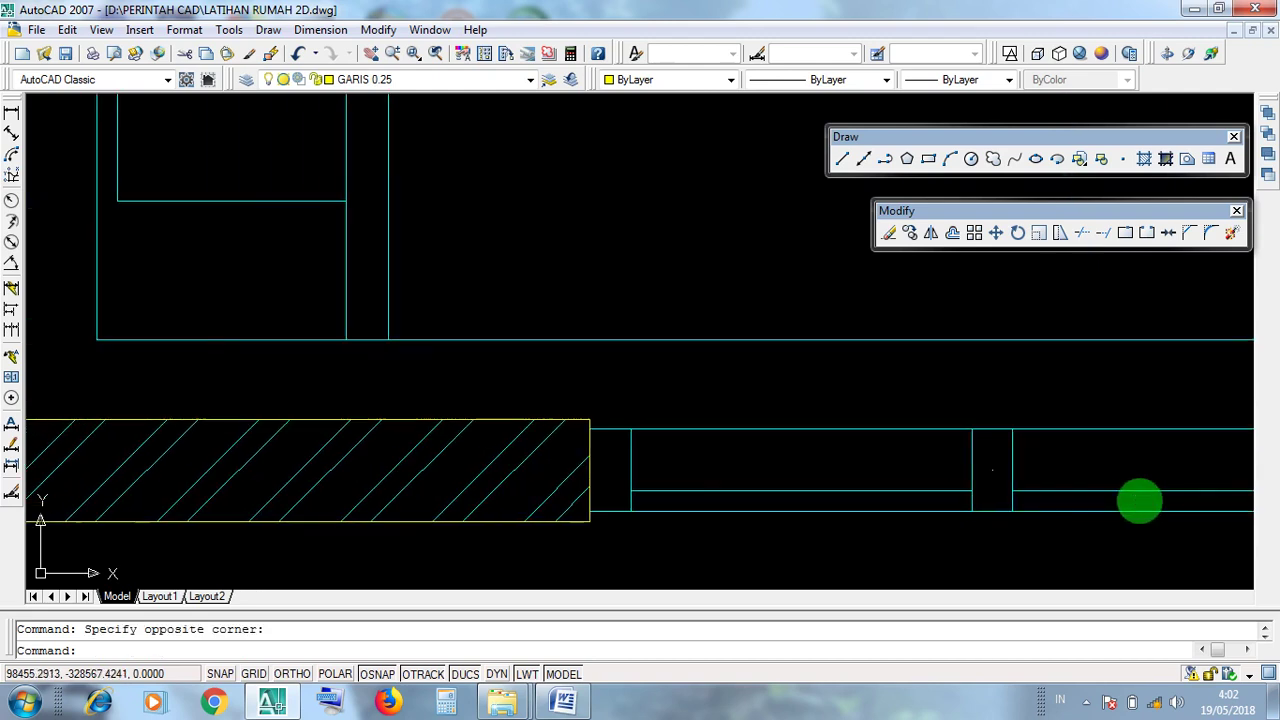
pyautogui.click(548, 397)
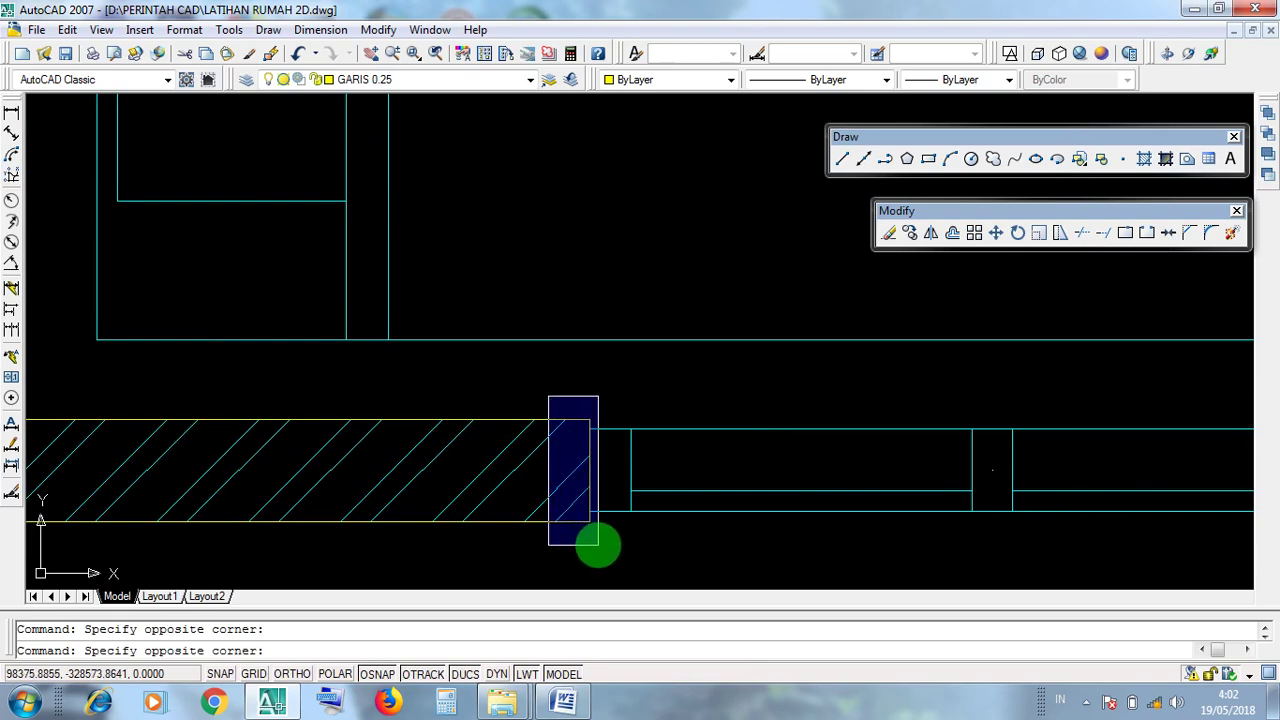
pyautogui.click(598, 545)
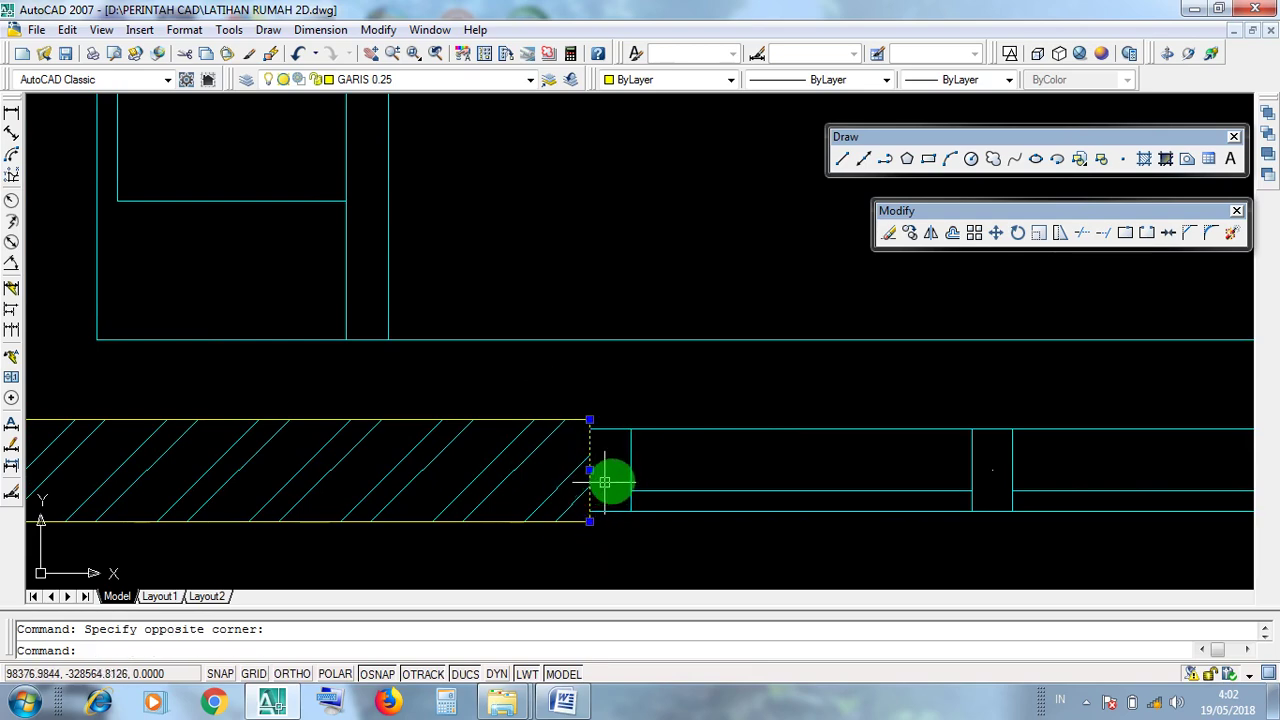
pyautogui.scroll(-4, 605, 483)
pyautogui.scroll(2, 898, 531)
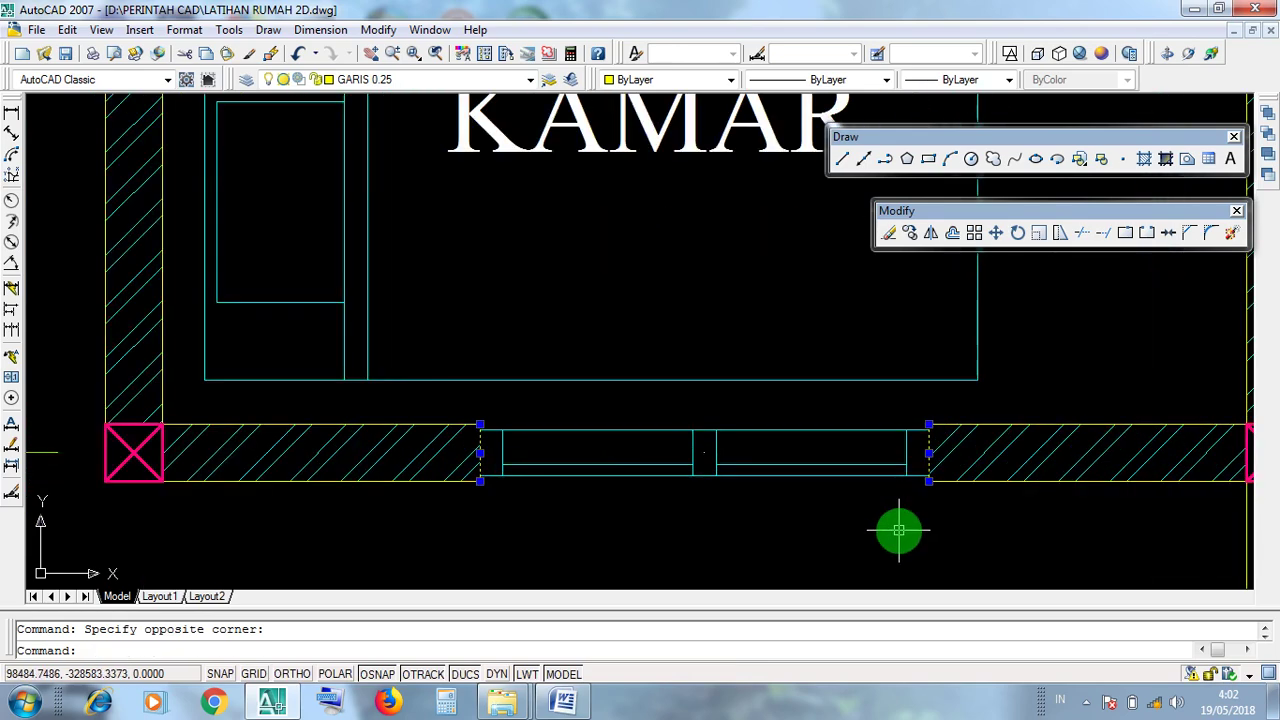
pyautogui.press('Escape')
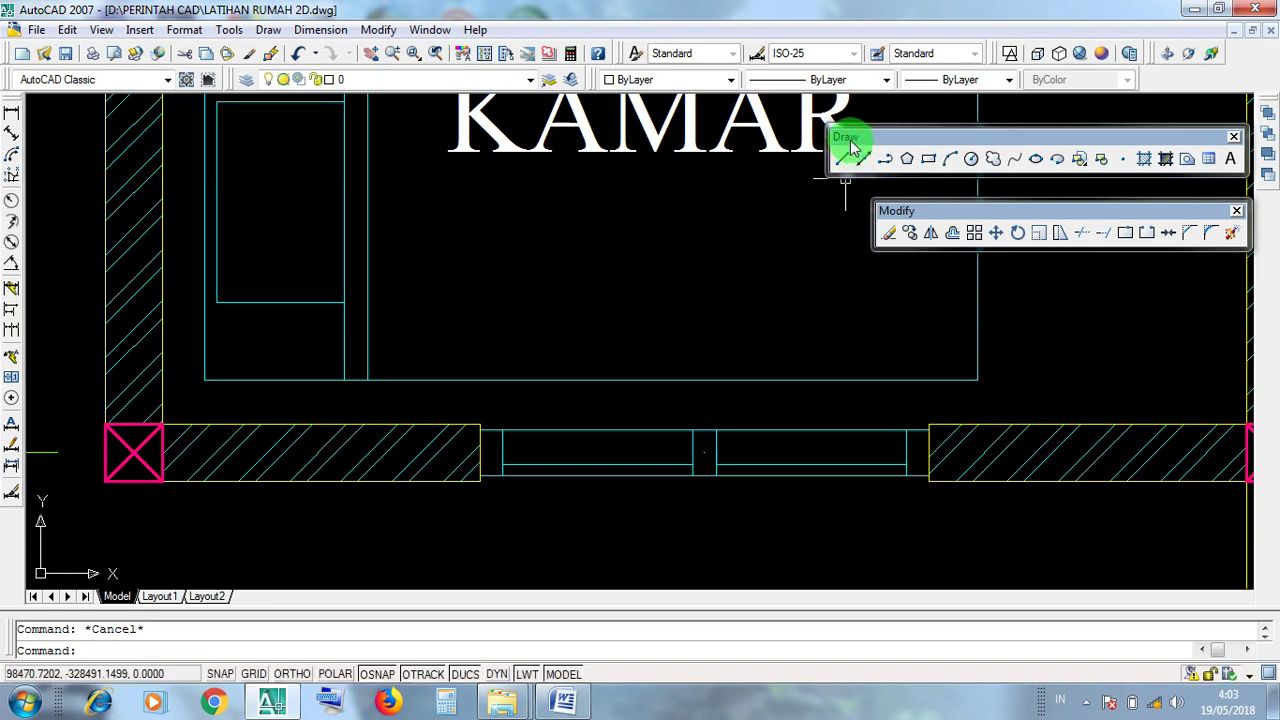
# Turn on Ortho mode and draw a vertical construction line through the wall end at the right edge of the front KAMAR window
pyautogui.click(299, 673)
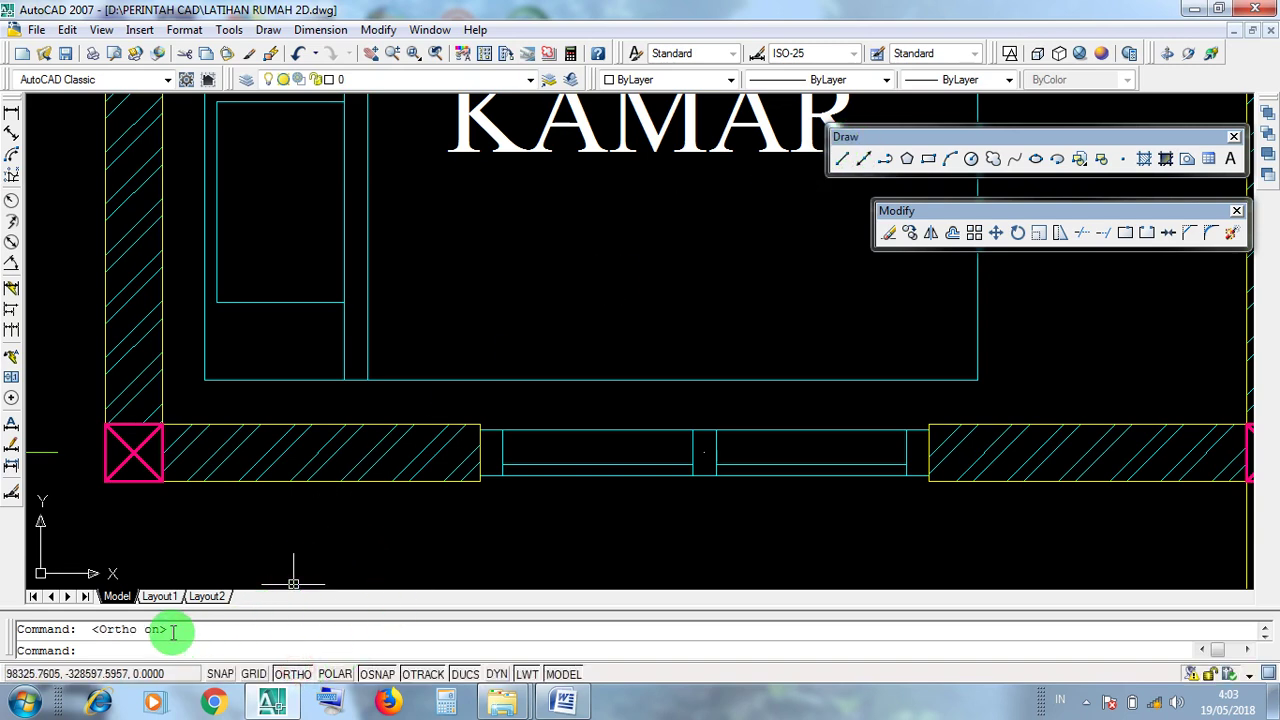
pyautogui.moveTo(167, 629); pyautogui.dragTo(85, 629)
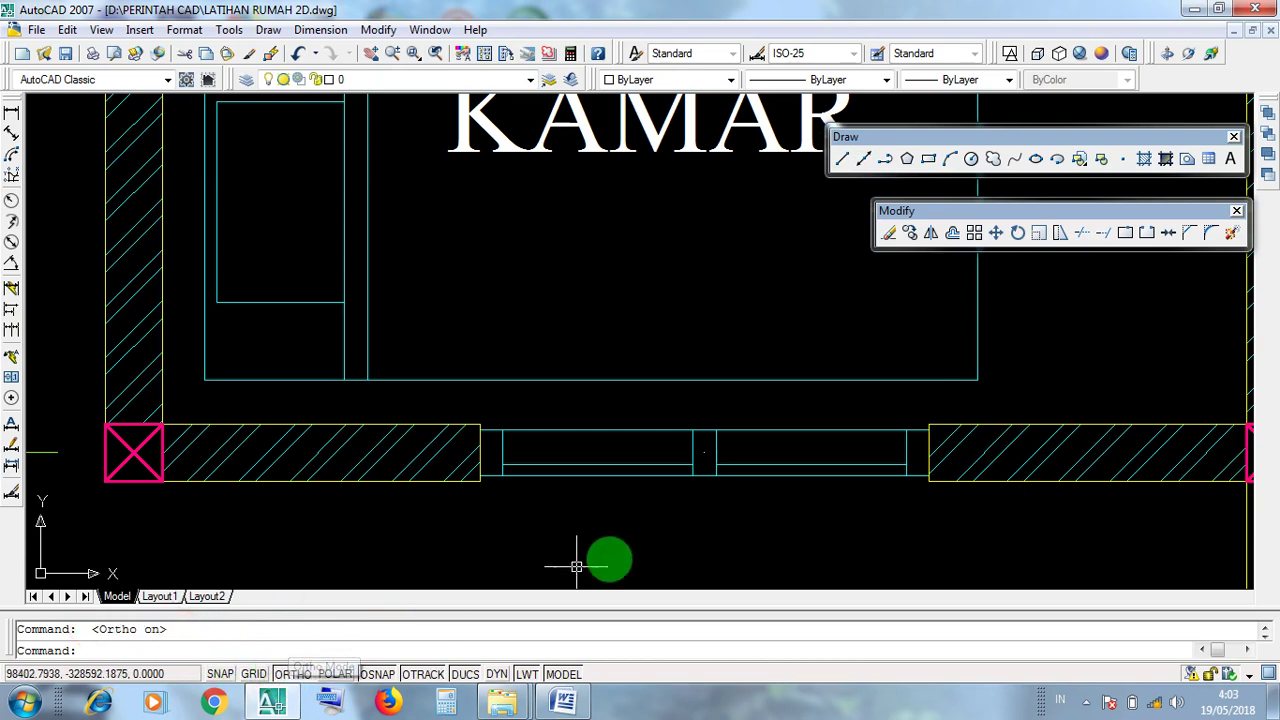
pyautogui.moveTo(700, 523); pyautogui.dragTo(640, 503, button='middle')
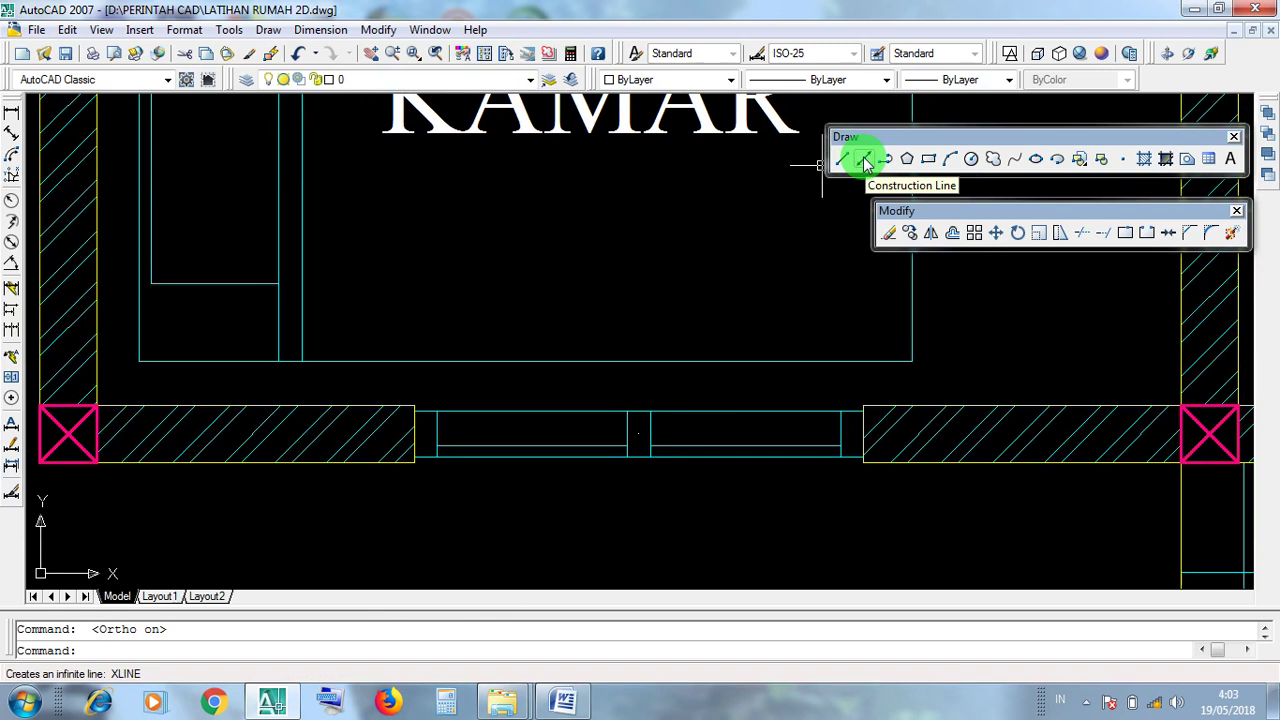
pyautogui.click(864, 160)
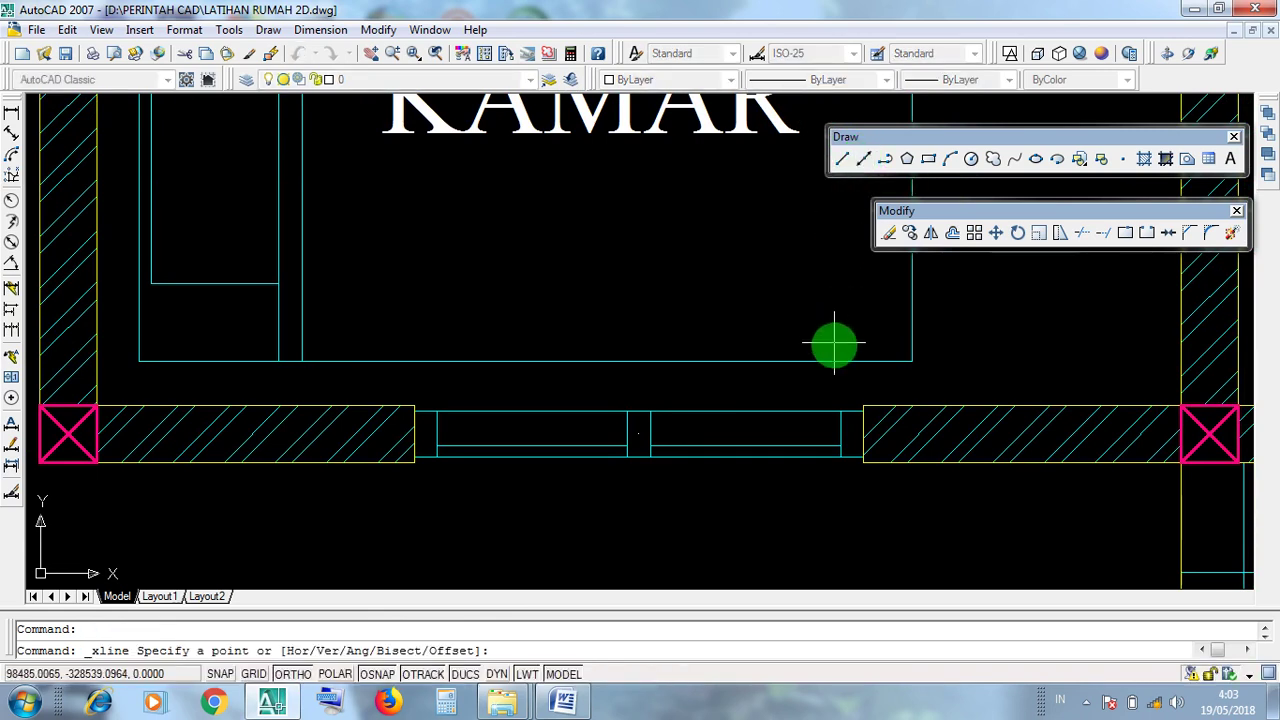
pyautogui.scroll(3, 863, 463)
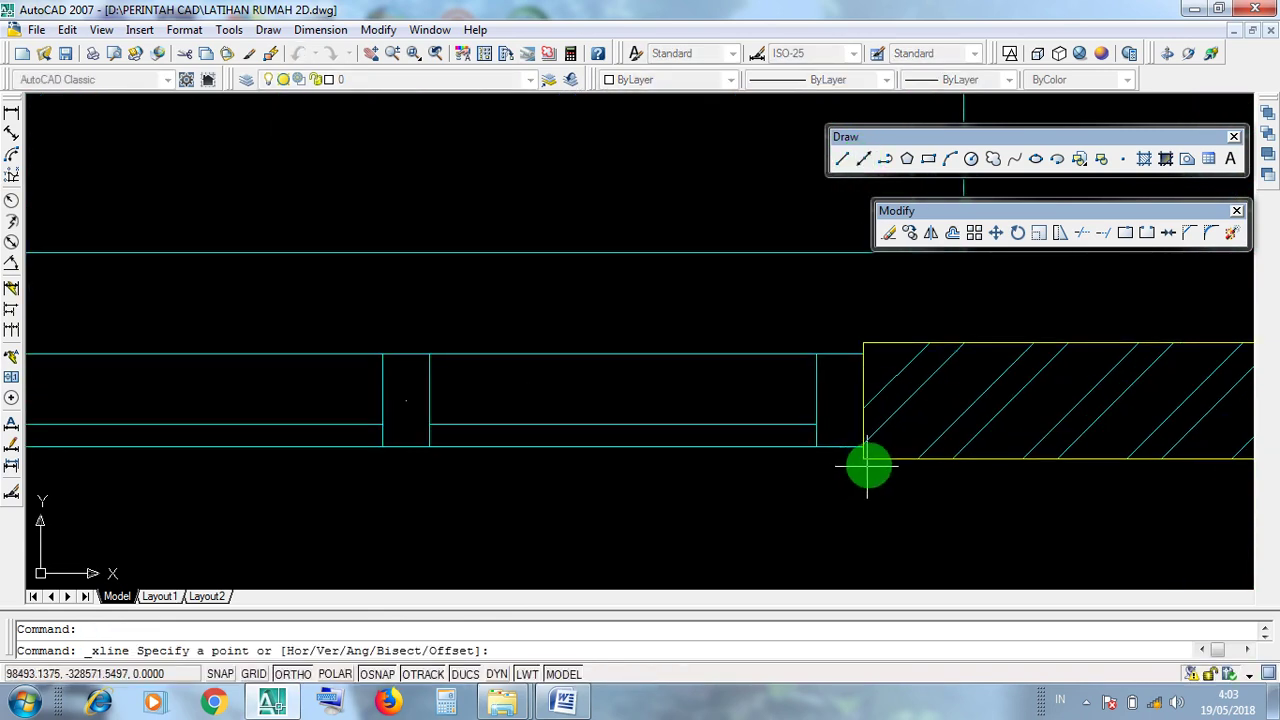
pyautogui.click(863, 379)
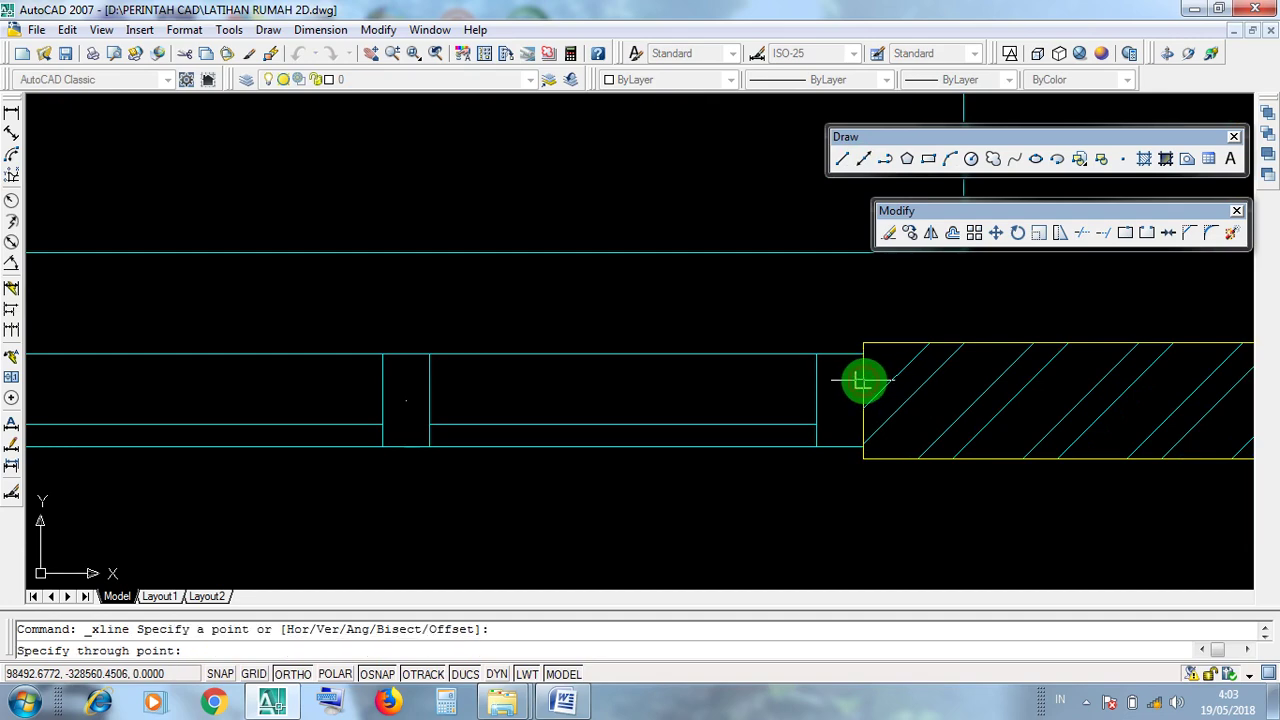
pyautogui.scroll(-5, 863, 379)
pyautogui.scroll(4, 863, 455)
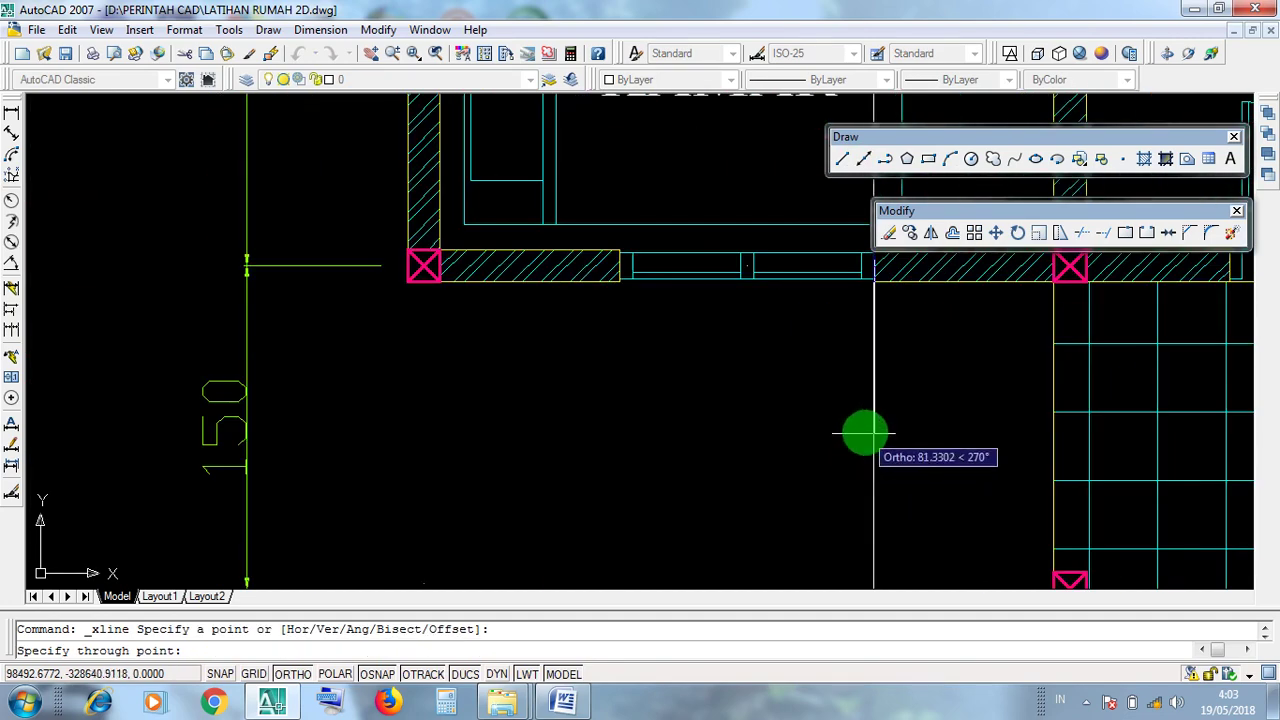
pyautogui.moveTo(863, 449); pyautogui.dragTo(762, 510, button='middle')
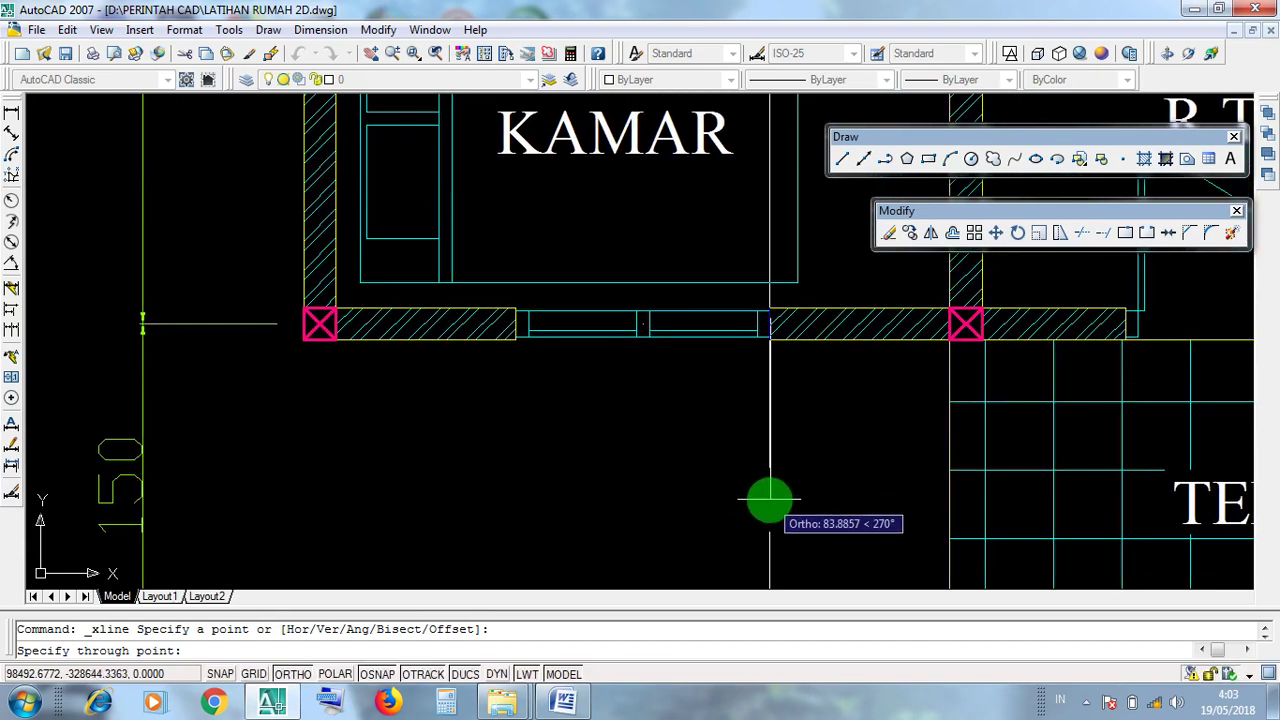
pyautogui.click(770, 497)
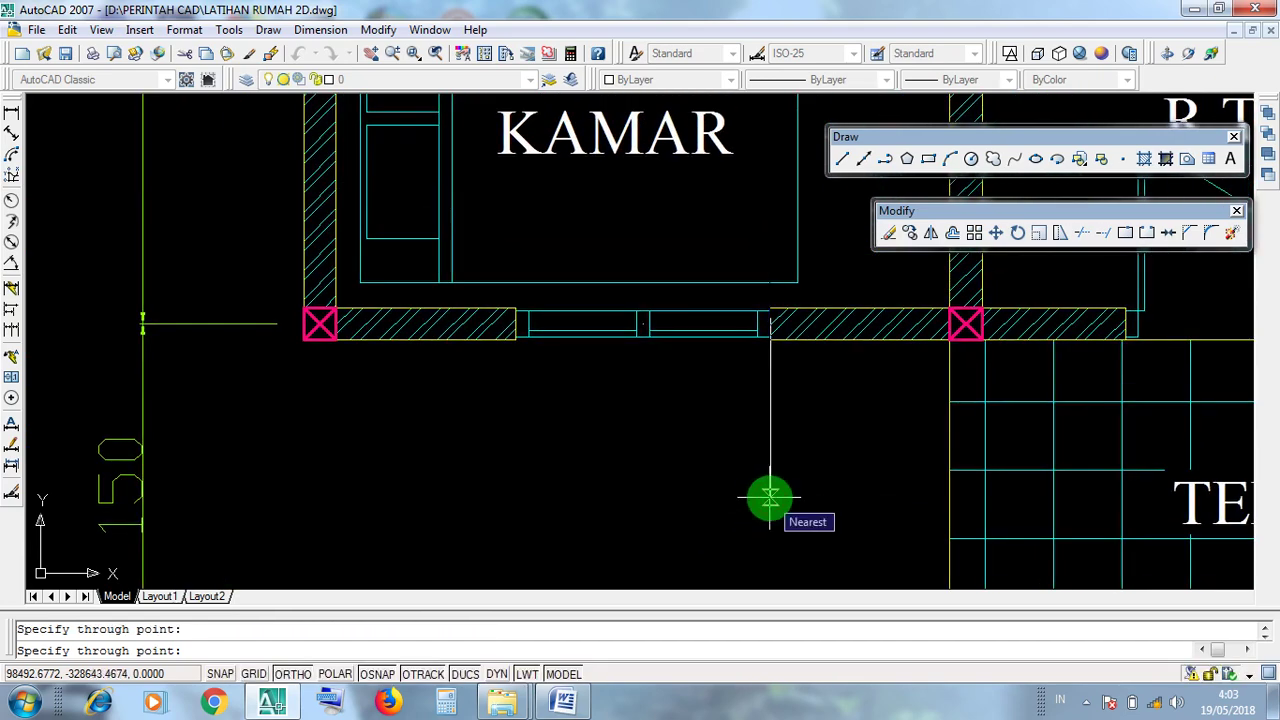
pyautogui.press('Return')
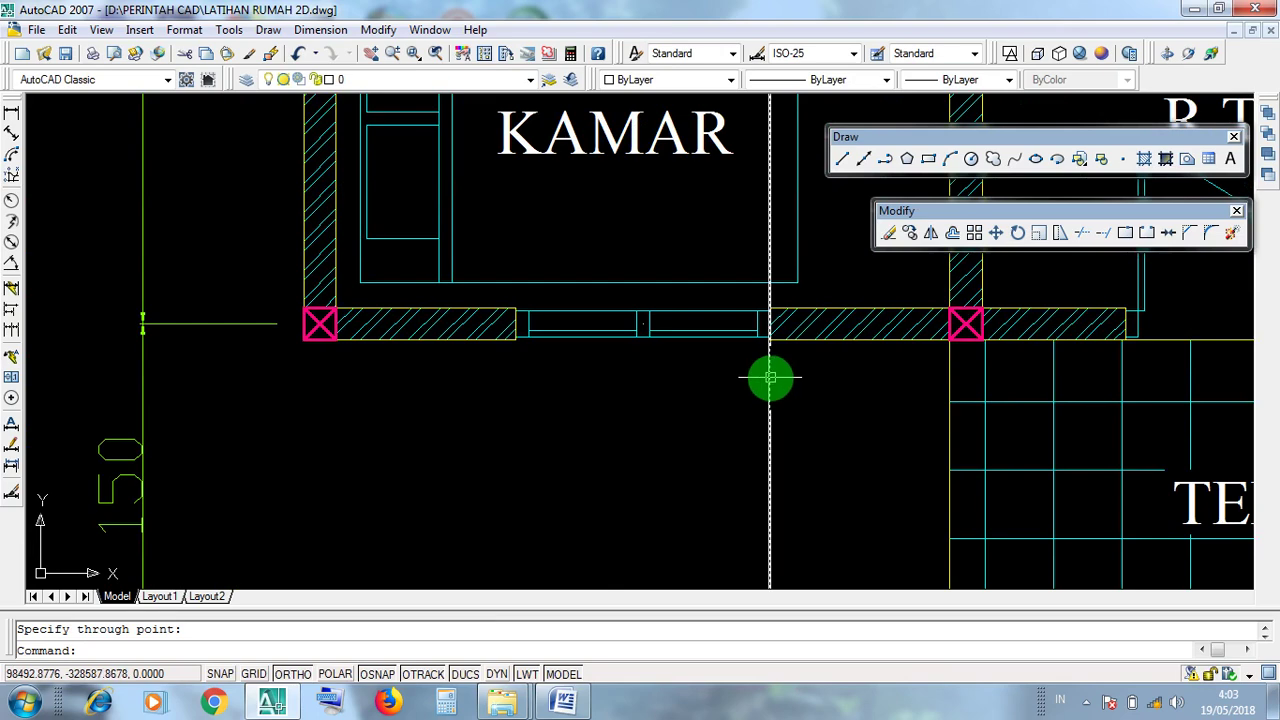
# Draw a second vertical construction line through the midpoint of the wall end at the left edge of the front KAMAR window
pyautogui.moveTo(640, 414); pyautogui.dragTo(745, 440, button='middle')
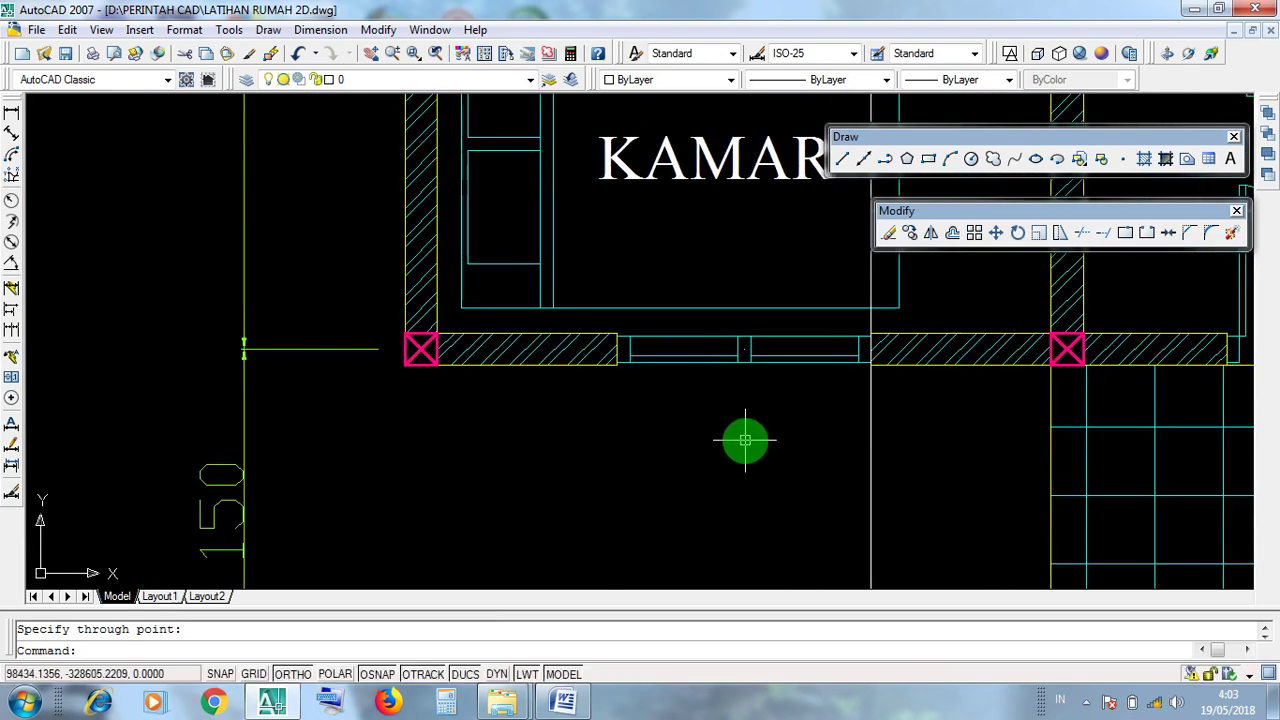
pyautogui.click(866, 160)
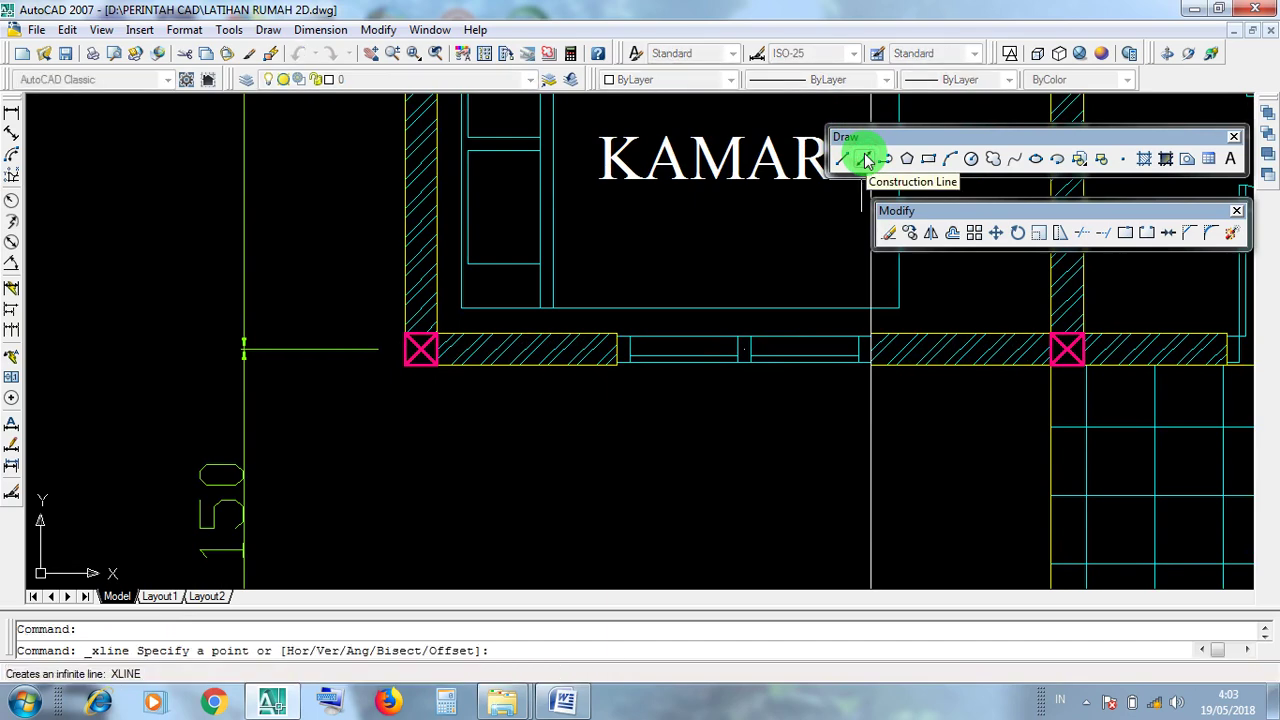
pyautogui.scroll(6, 613, 343)
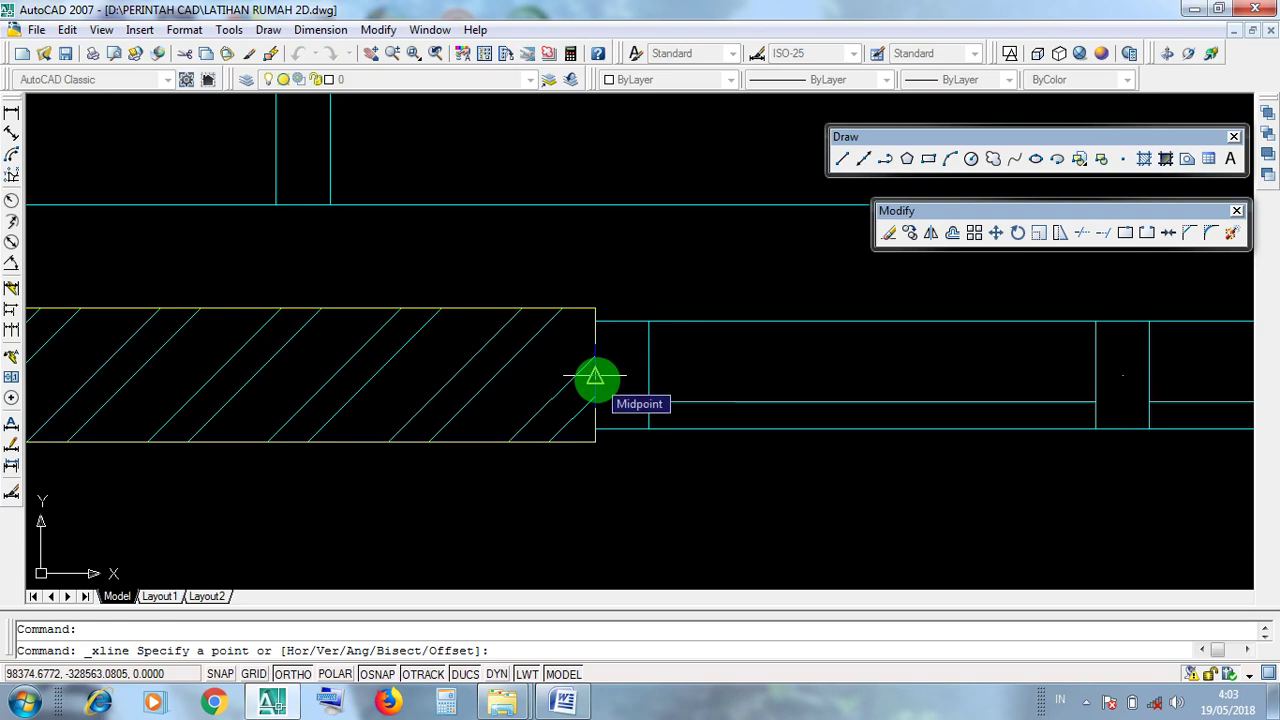
pyautogui.click(595, 377)
pyautogui.scroll(-6, 595, 377)
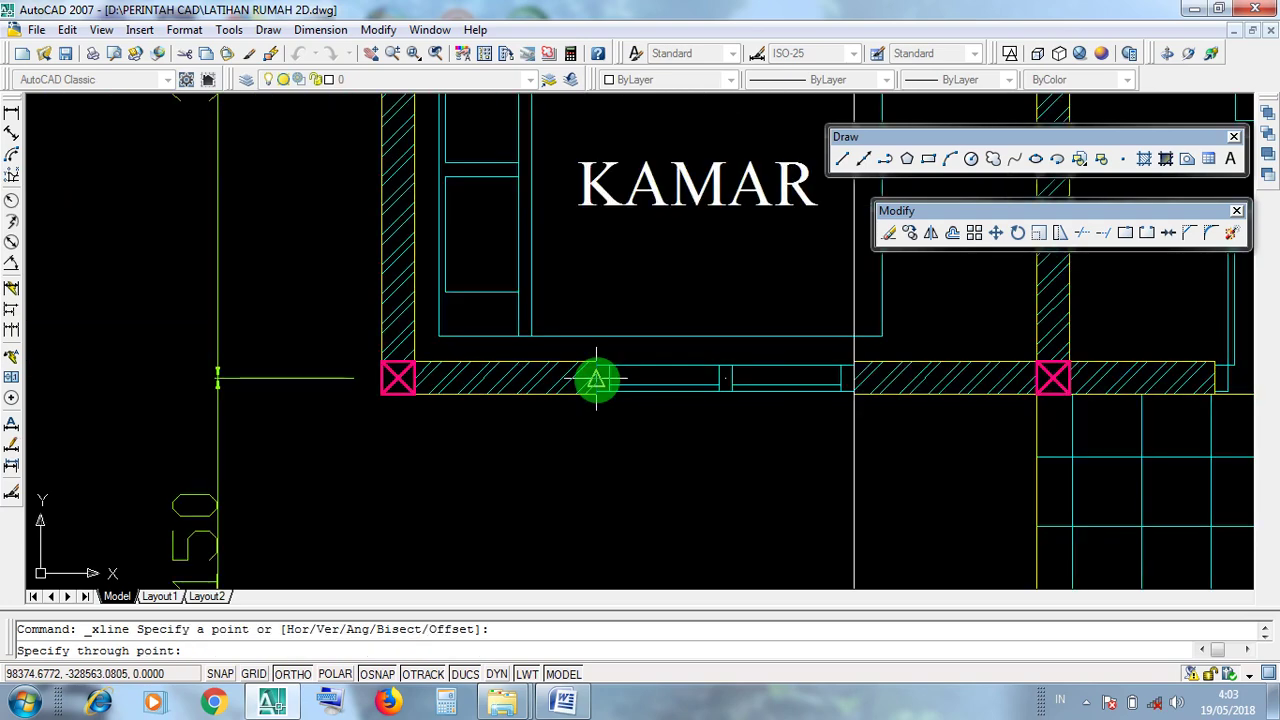
pyautogui.click(595, 502)
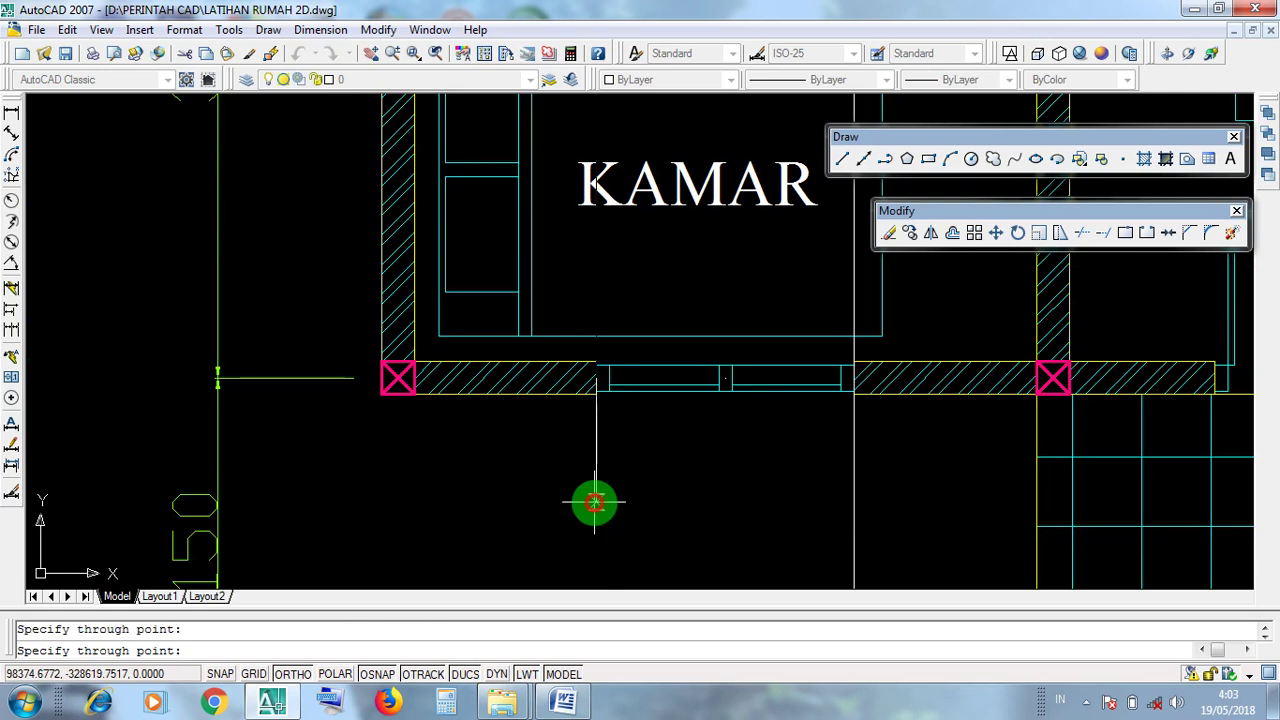
pyautogui.press('Return')
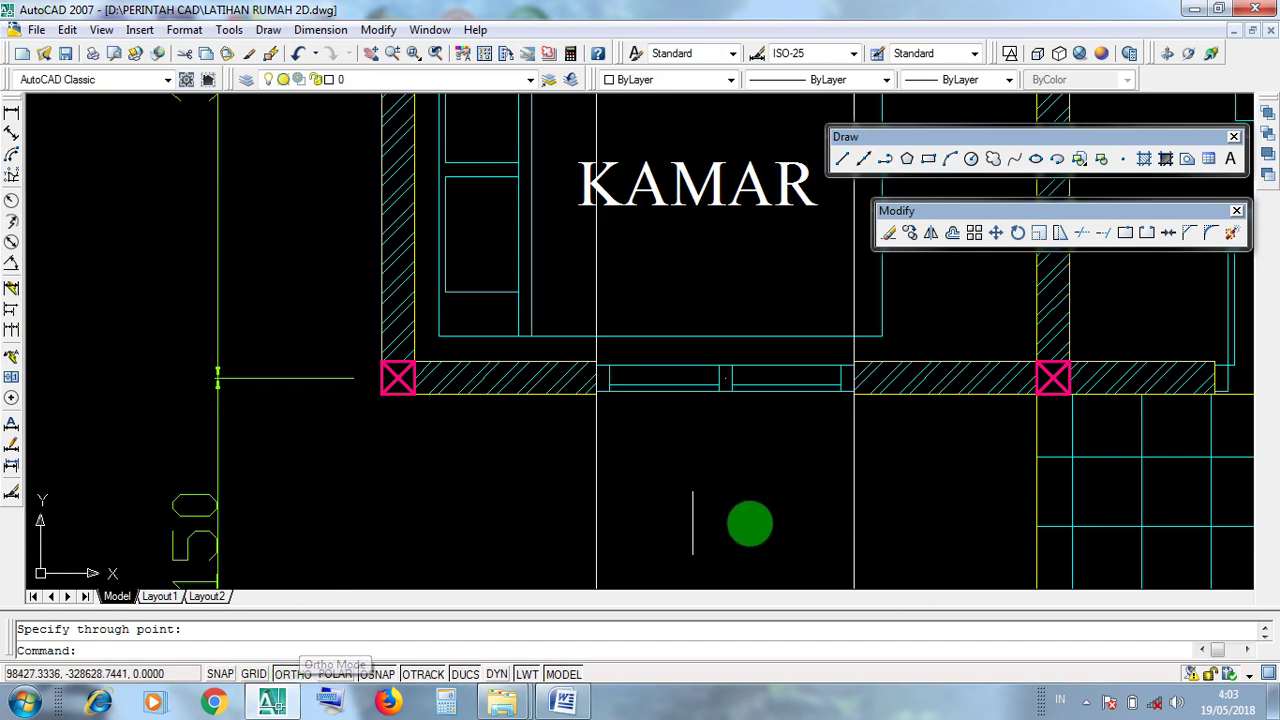
# Check where the two window construction lines cross the blank wall of the incomplete front elevation above the floor plan
pyautogui.scroll(-5, 719, 460)
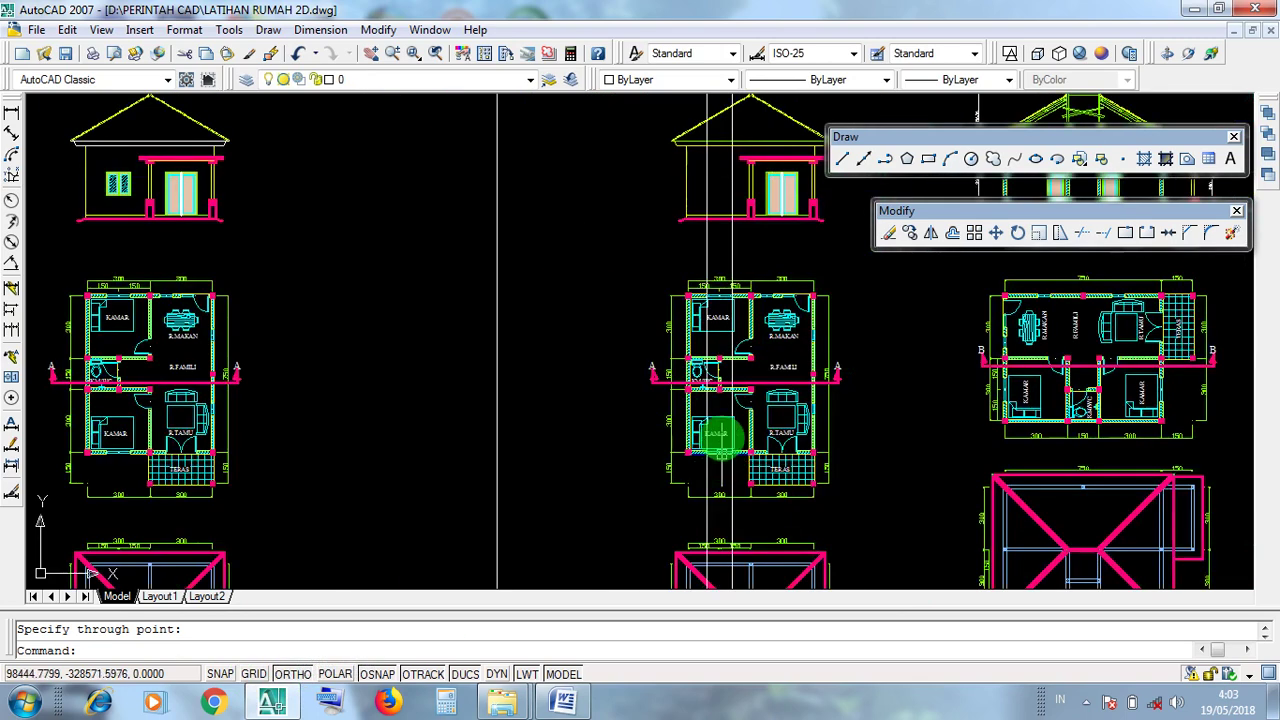
pyautogui.scroll(3, 709, 437)
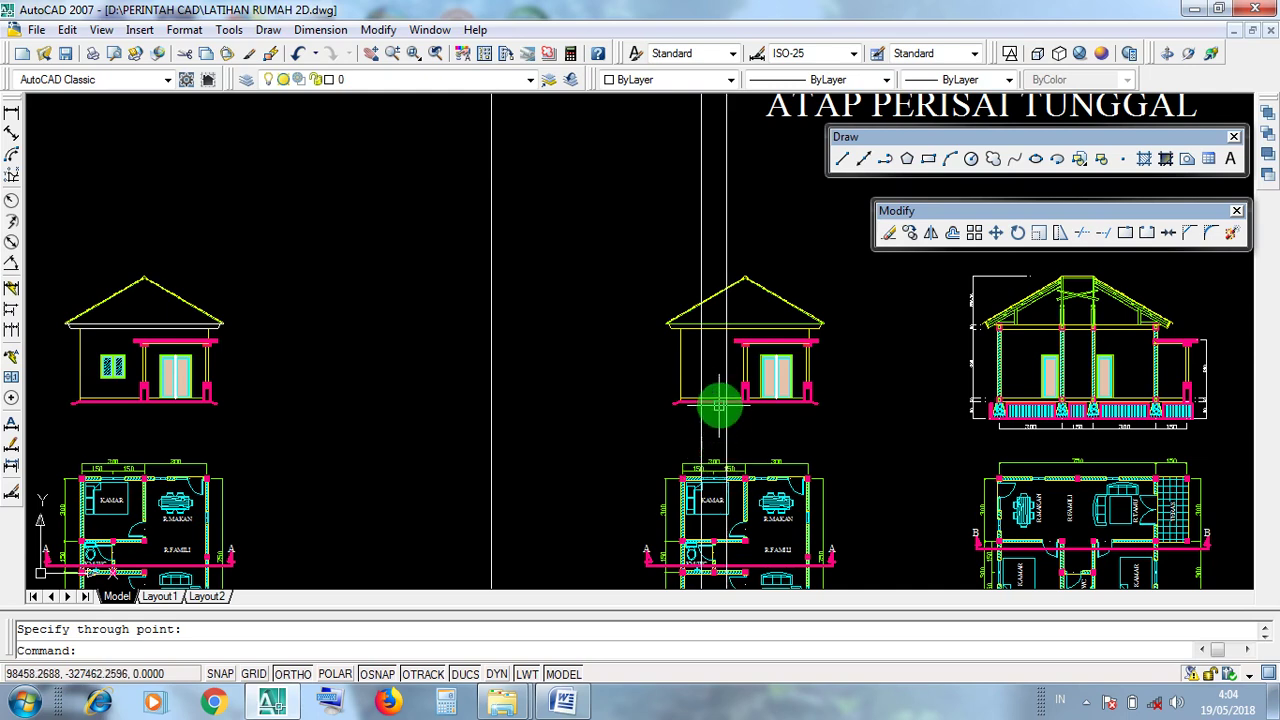
pyautogui.scroll(4, 740, 357)
pyautogui.scroll(2, 690, 360)
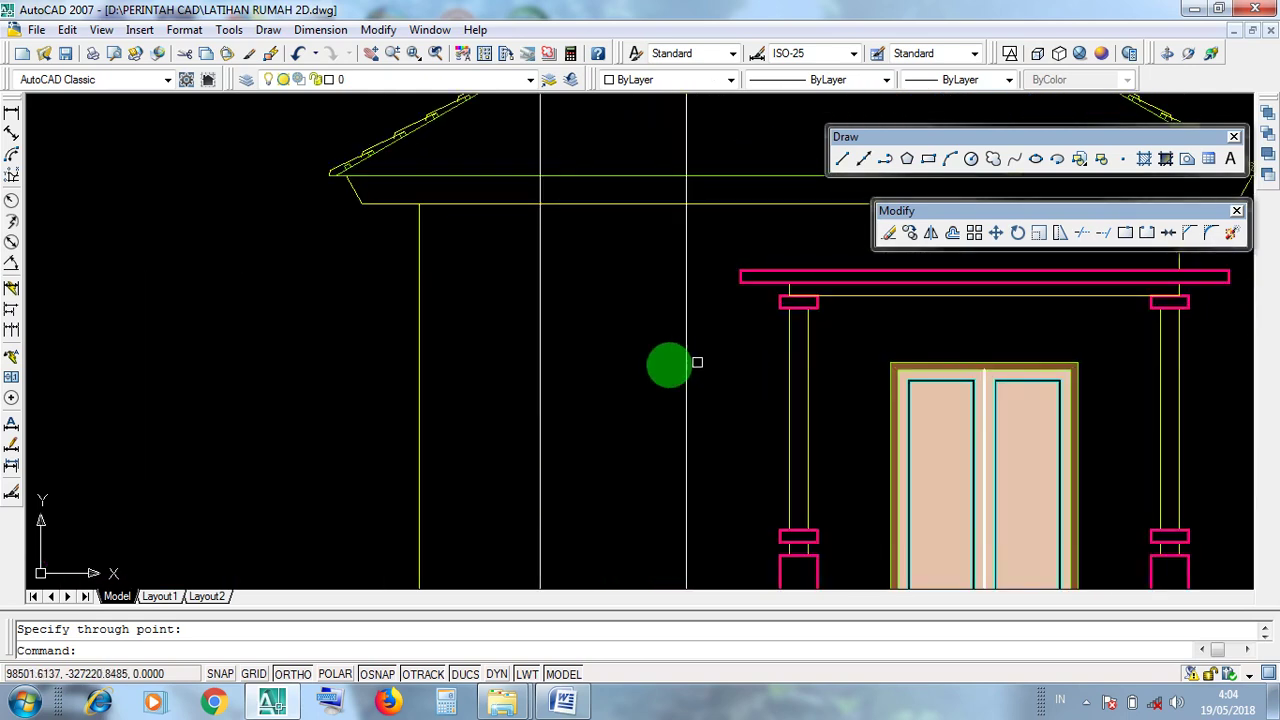
pyautogui.scroll(-5, 706, 371)
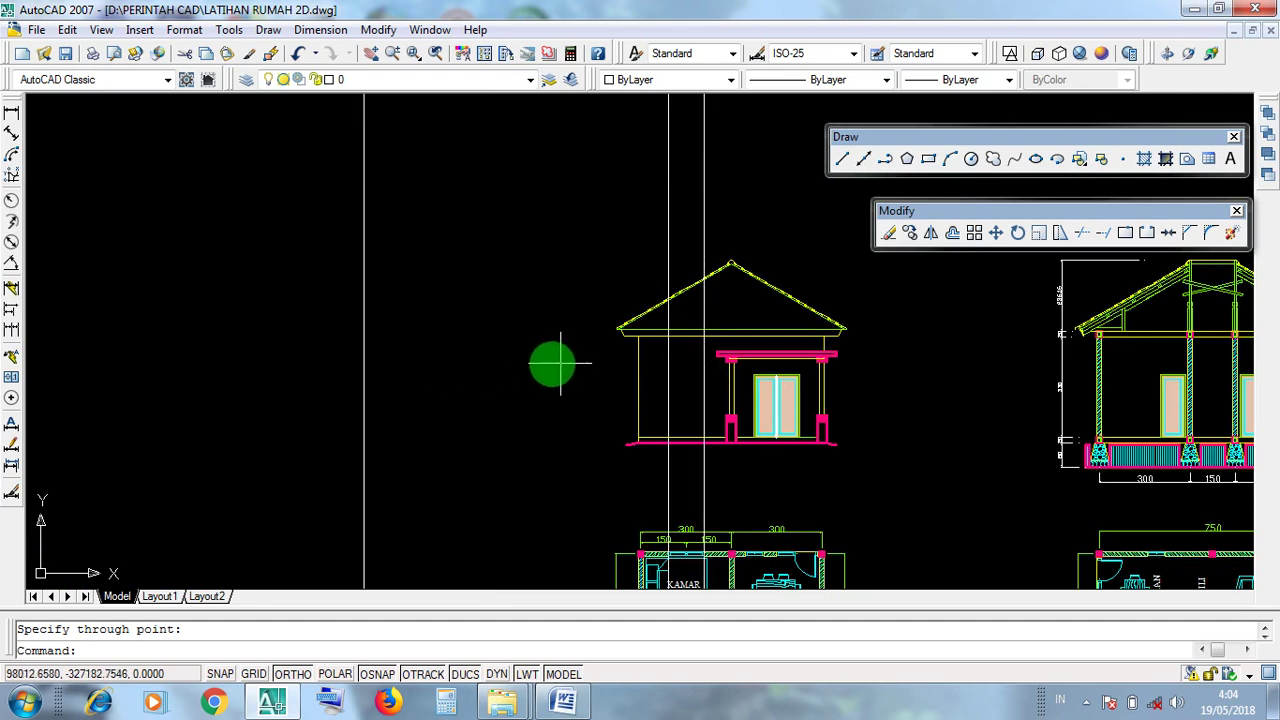
pyautogui.scroll(3, 660, 375)
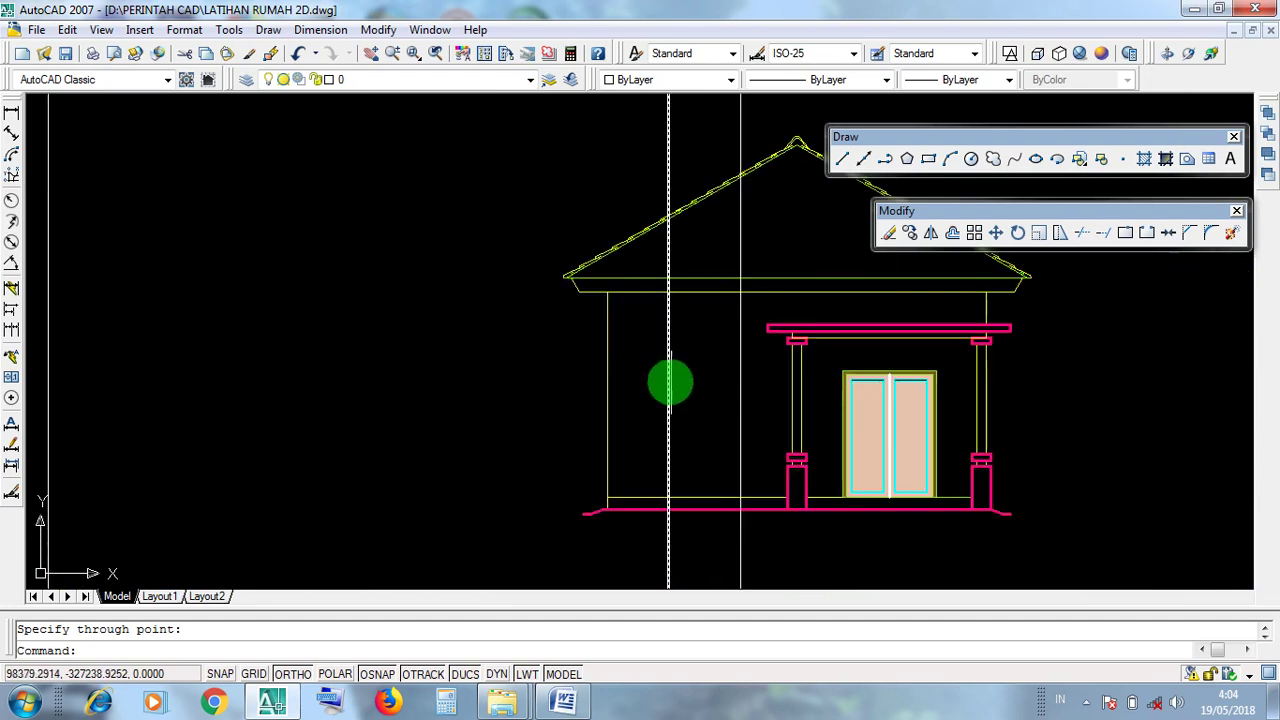
# Compare the top edges of the double door and the front window in the completed front elevation
pyautogui.click(646, 347)
pyautogui.click(754, 484)
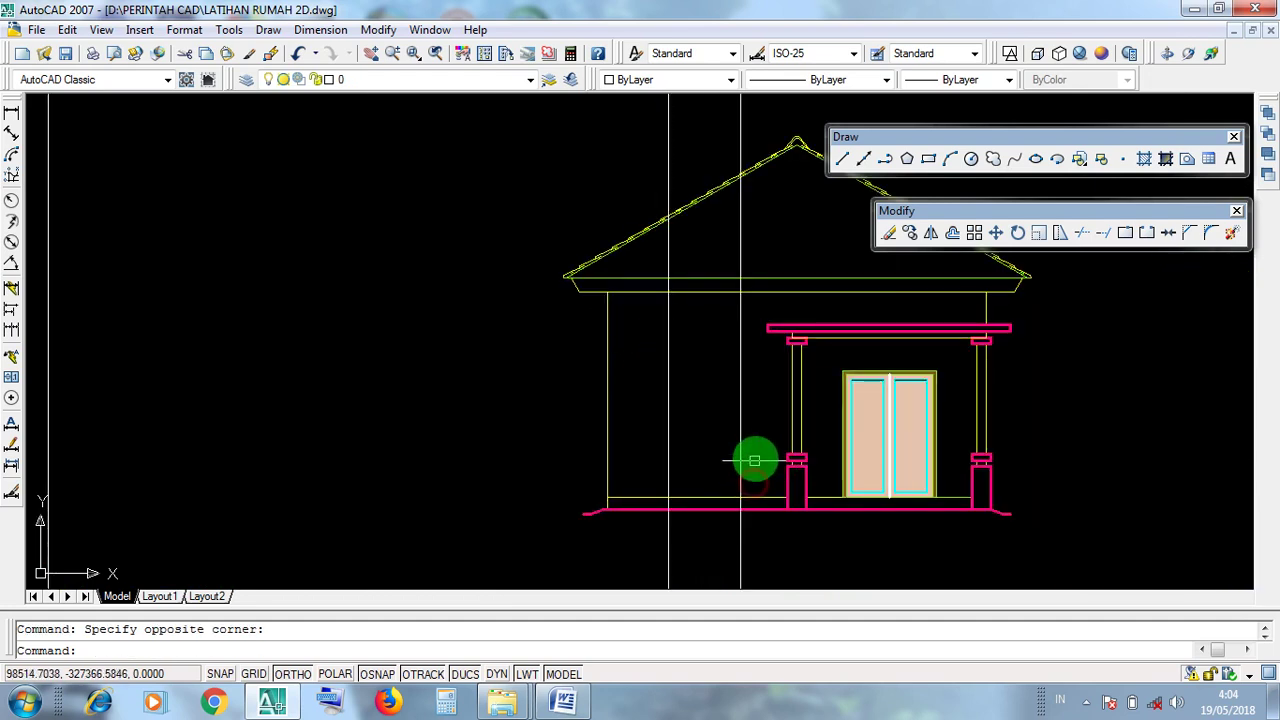
pyautogui.scroll(2, 756, 452)
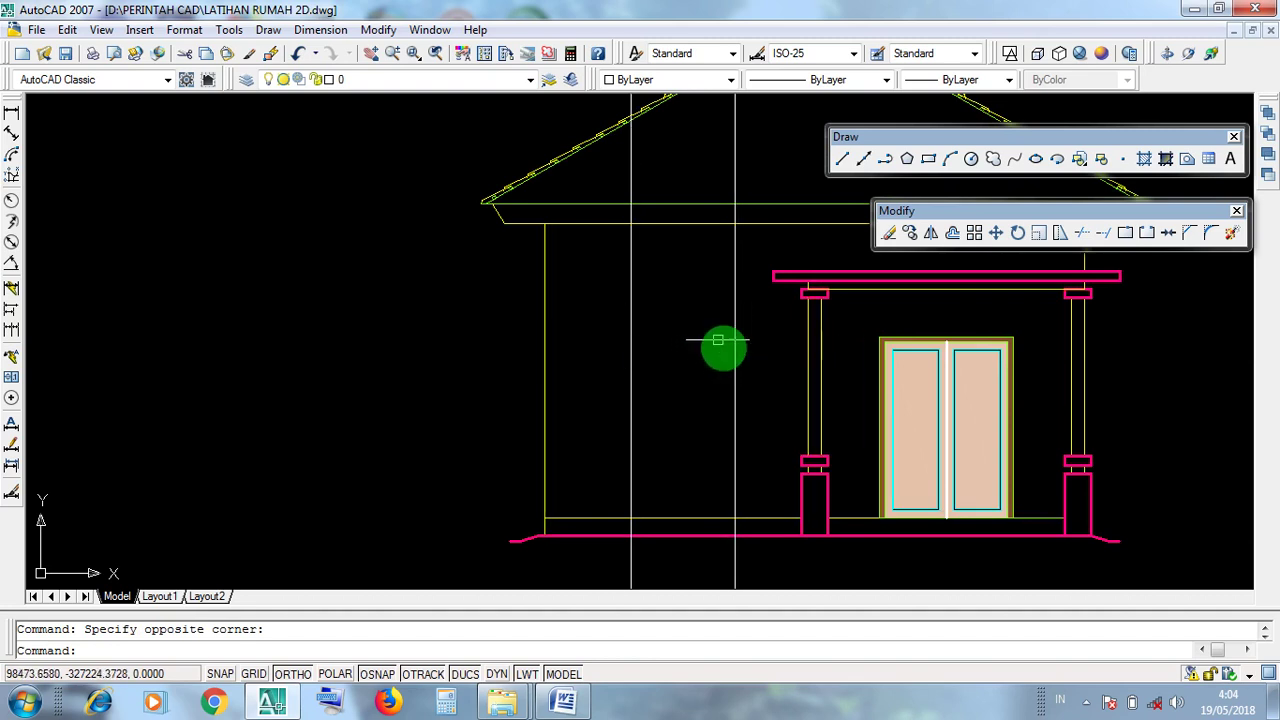
pyautogui.scroll(-4, 751, 388)
pyautogui.moveTo(312, 386); pyautogui.dragTo(720, 413, button='middle')
pyautogui.scroll(3, 537, 405)
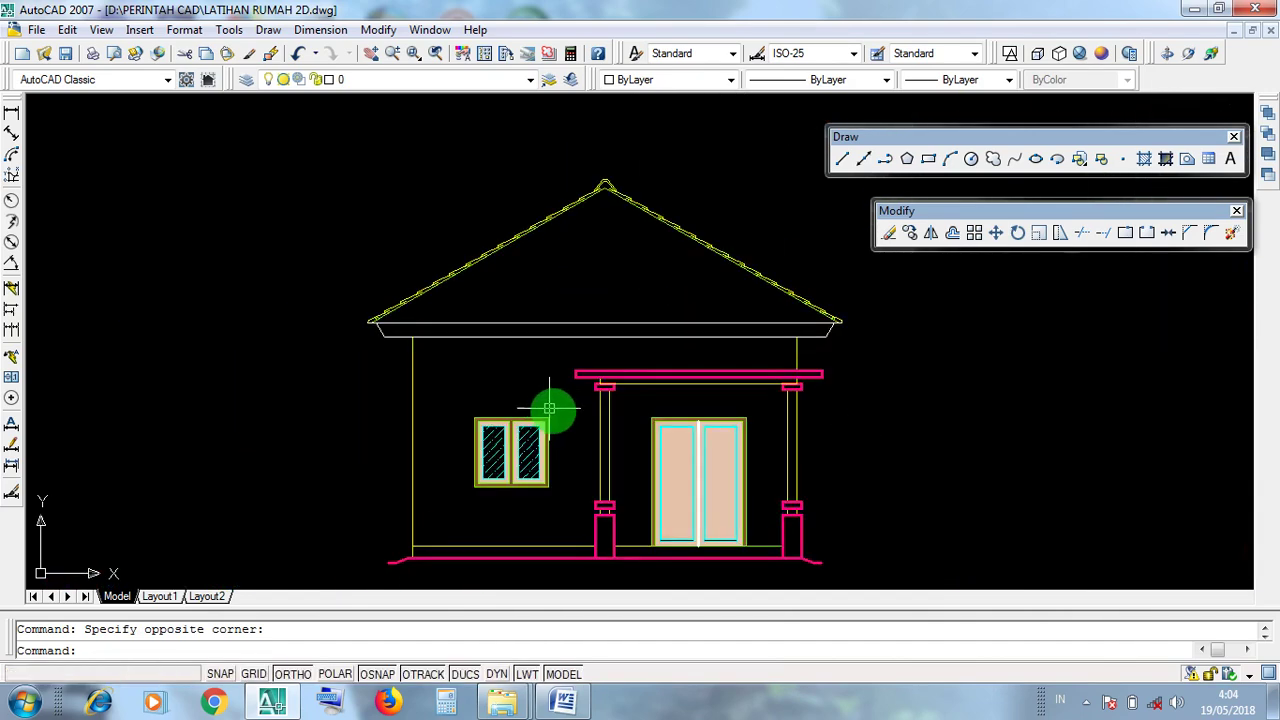
pyautogui.scroll(5, 549, 408)
pyautogui.click(586, 371)
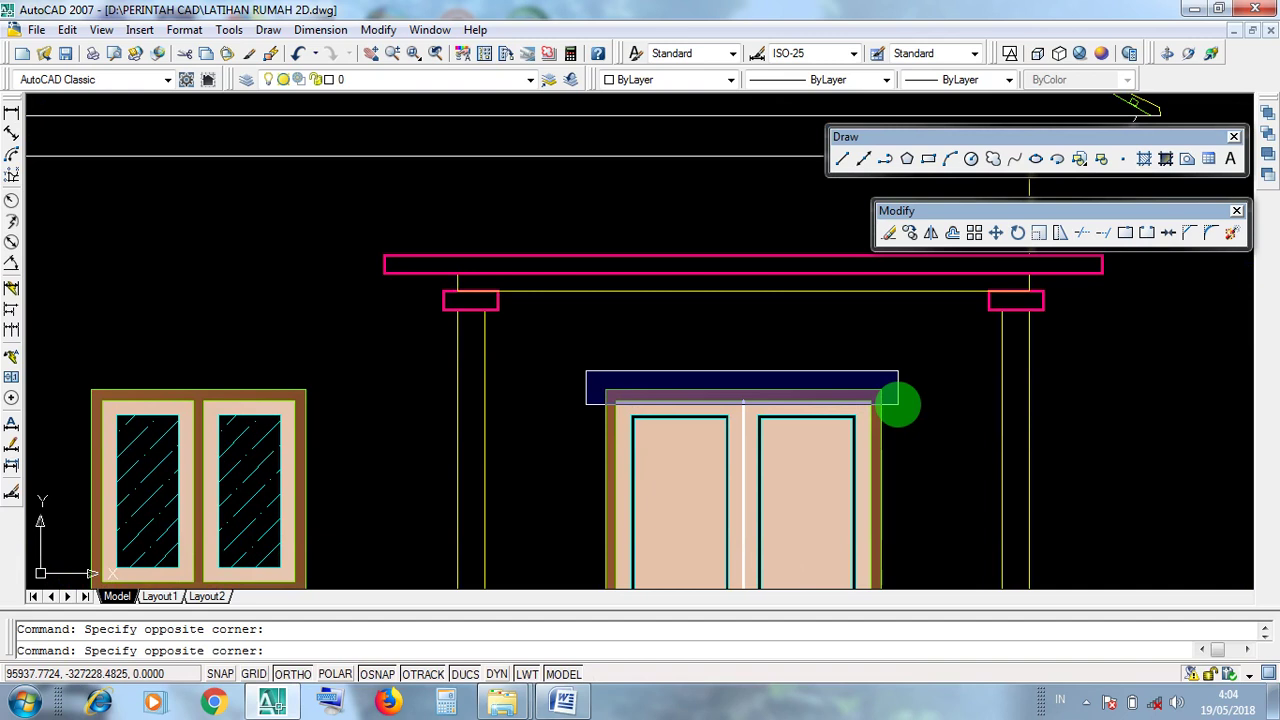
pyautogui.click(898, 405)
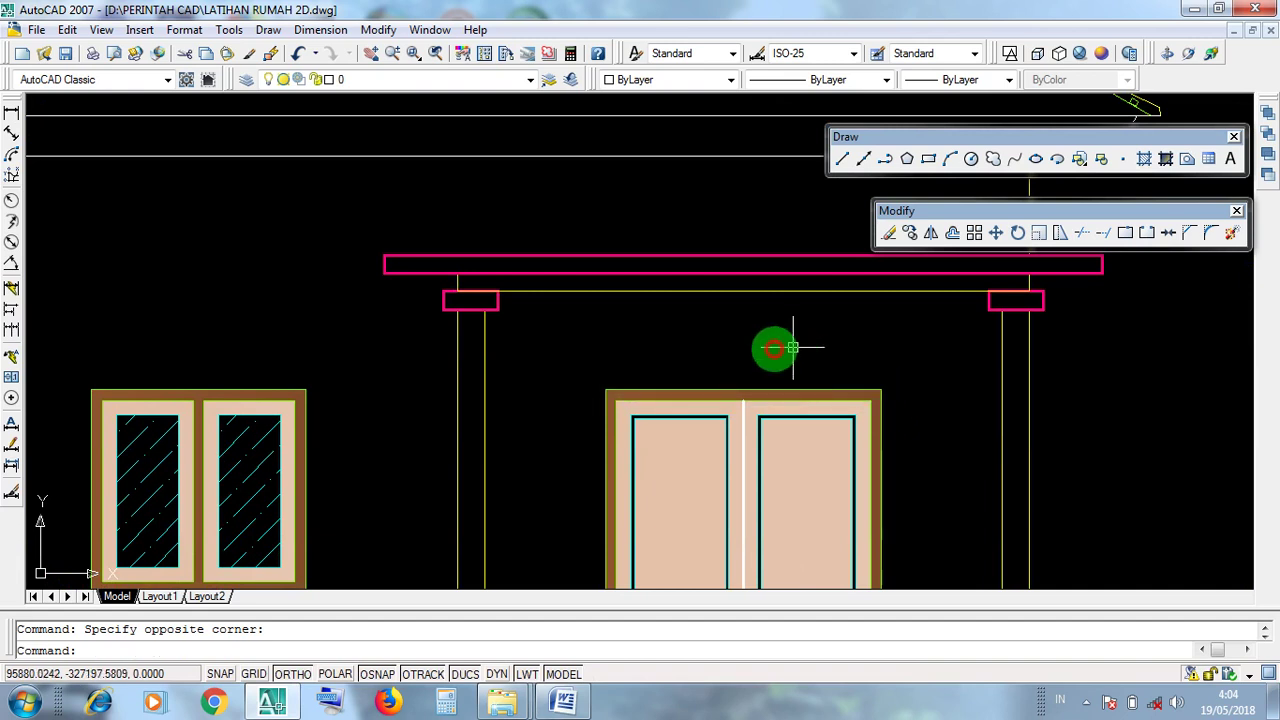
pyautogui.click(62, 371)
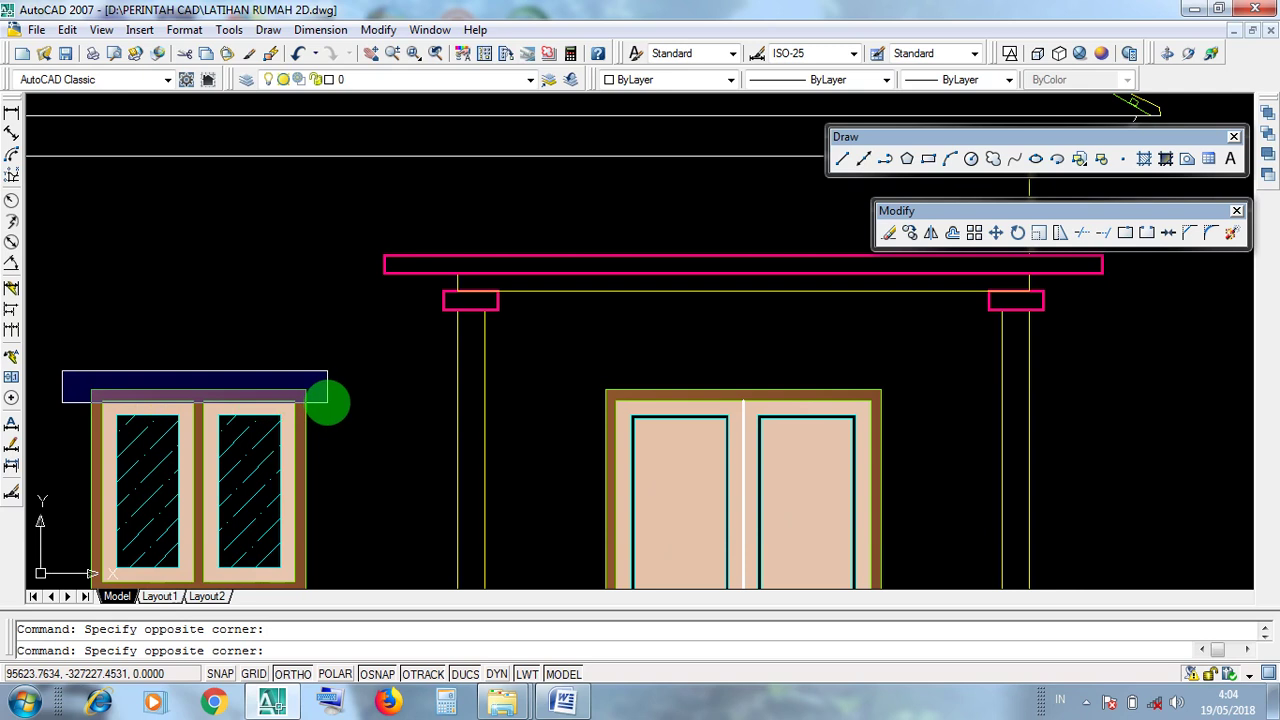
pyautogui.click(297, 346)
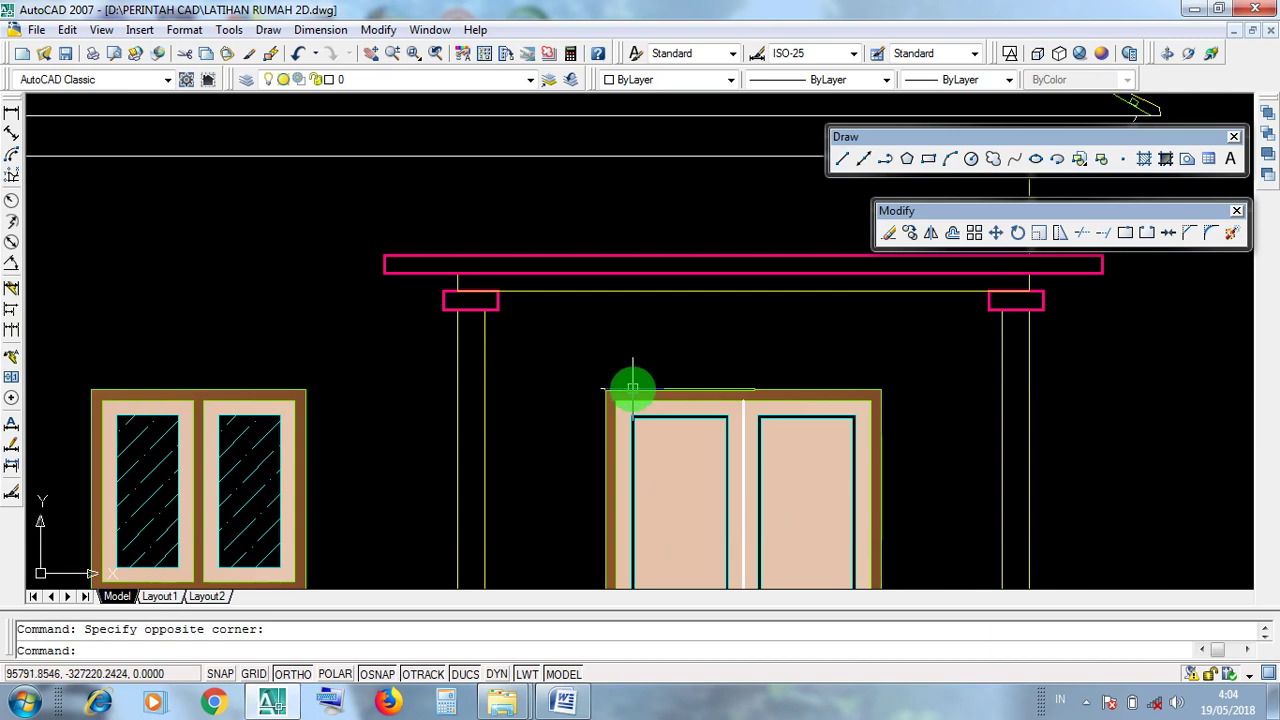
# Draw a horizontal construction line through the top edge of the double door's frame in the incomplete front elevation
pyautogui.scroll(-4, 633, 388)
pyautogui.scroll(5, 980, 406)
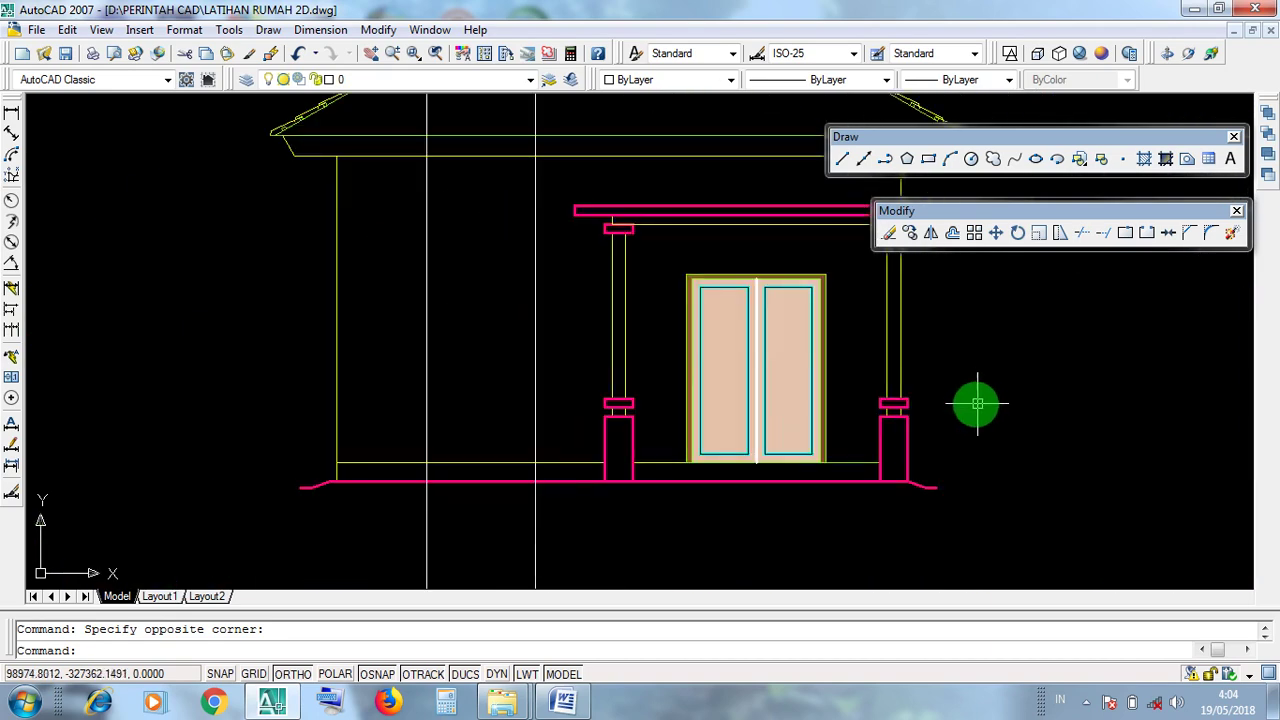
pyautogui.scroll(3, 851, 309)
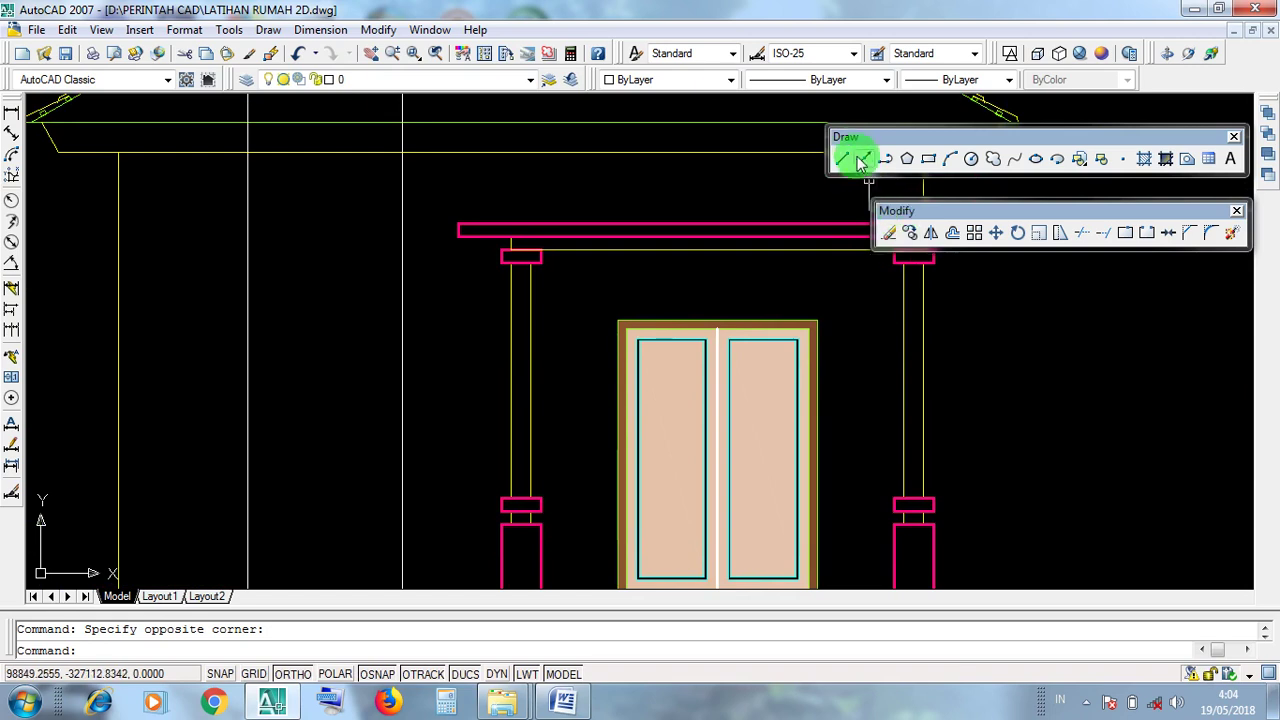
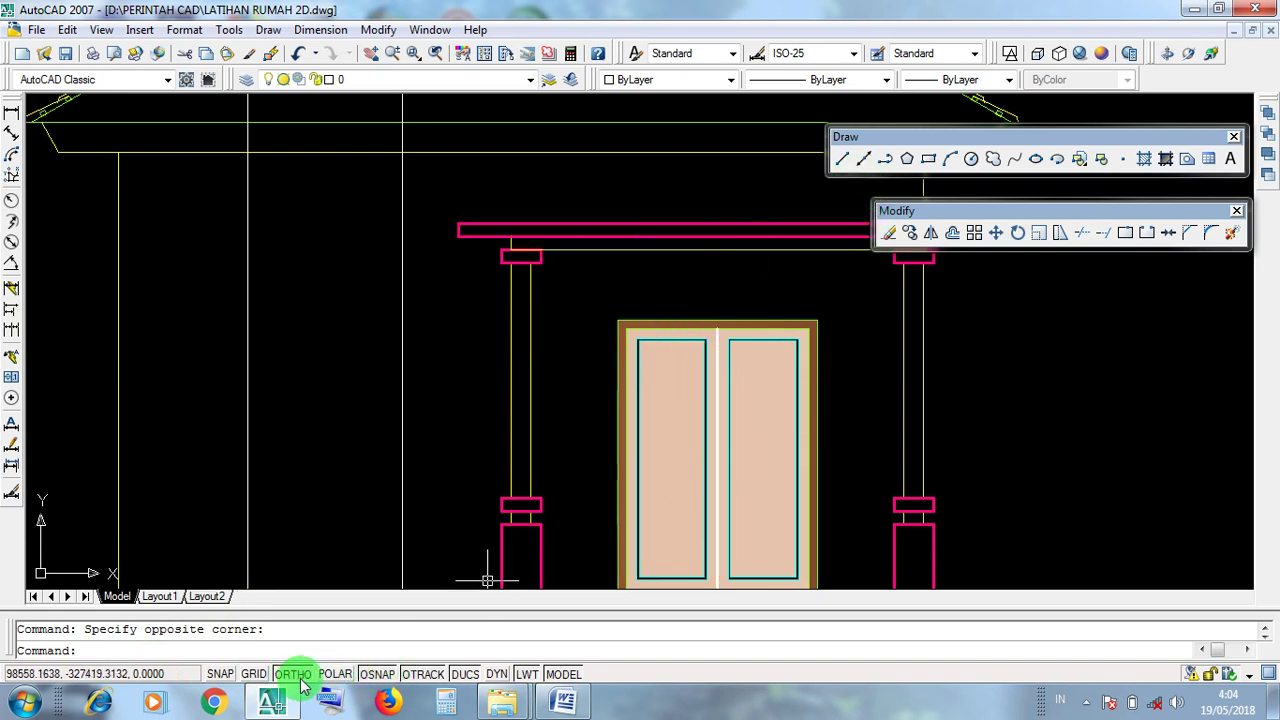
pyautogui.click(863, 161)
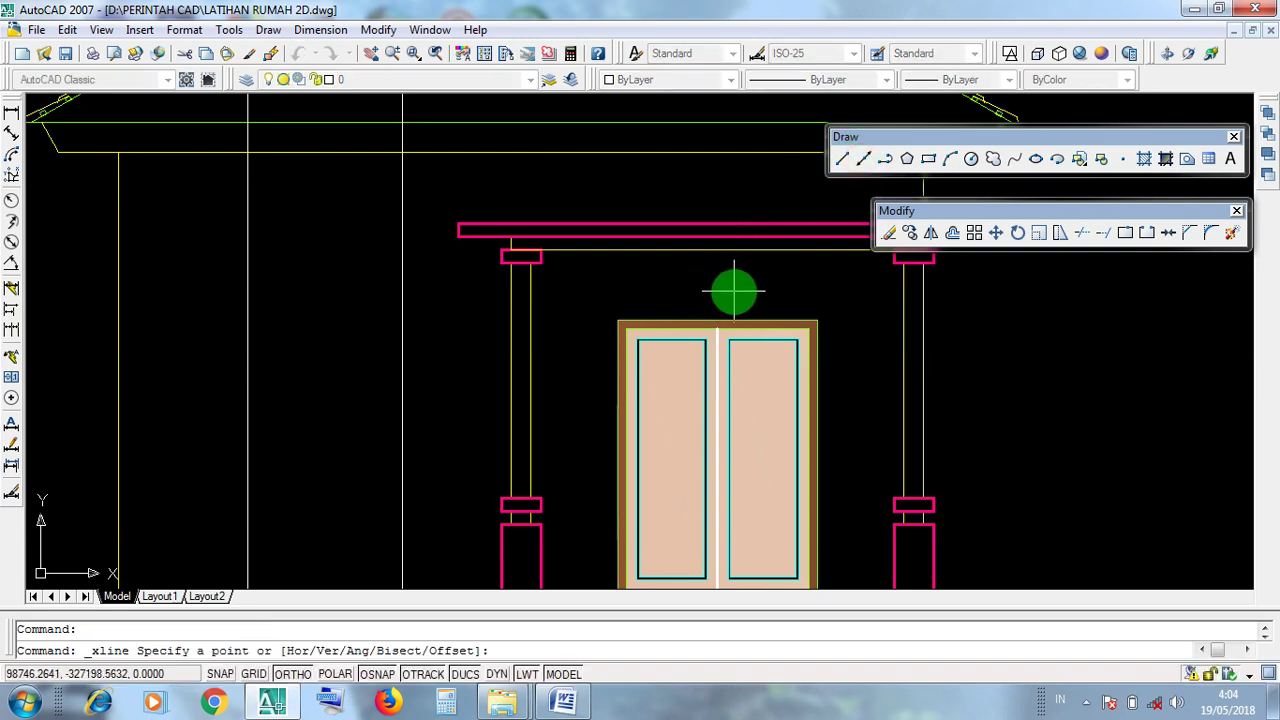
pyautogui.scroll(3, 740, 293)
pyautogui.scroll(2, 703, 321)
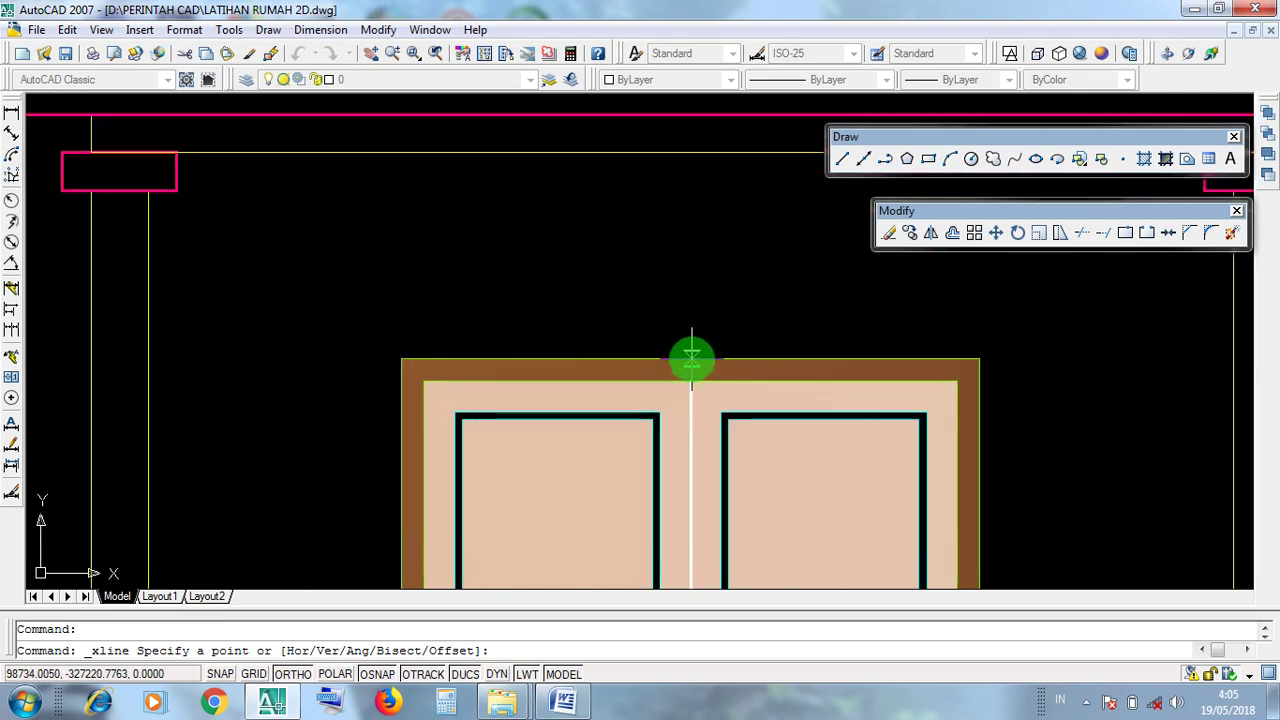
pyautogui.click(690, 359)
pyautogui.scroll(-5, 690, 359)
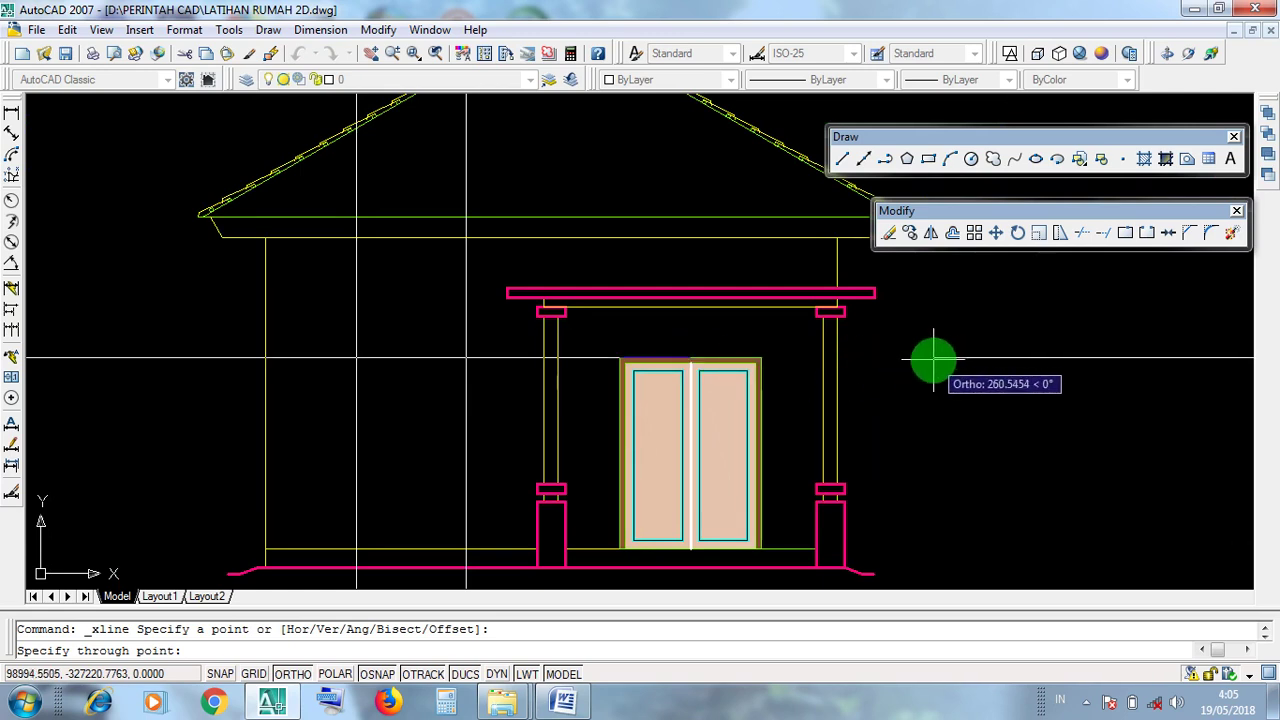
pyautogui.click(933, 357)
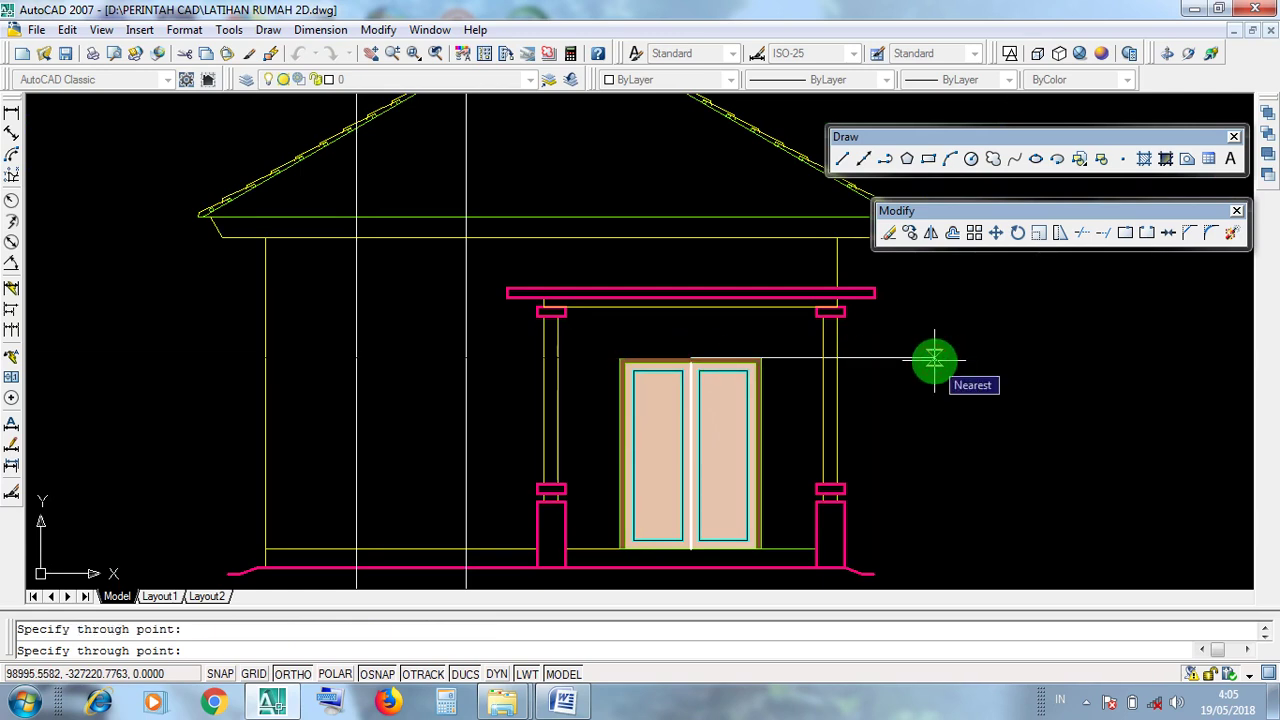
pyautogui.press('Return')
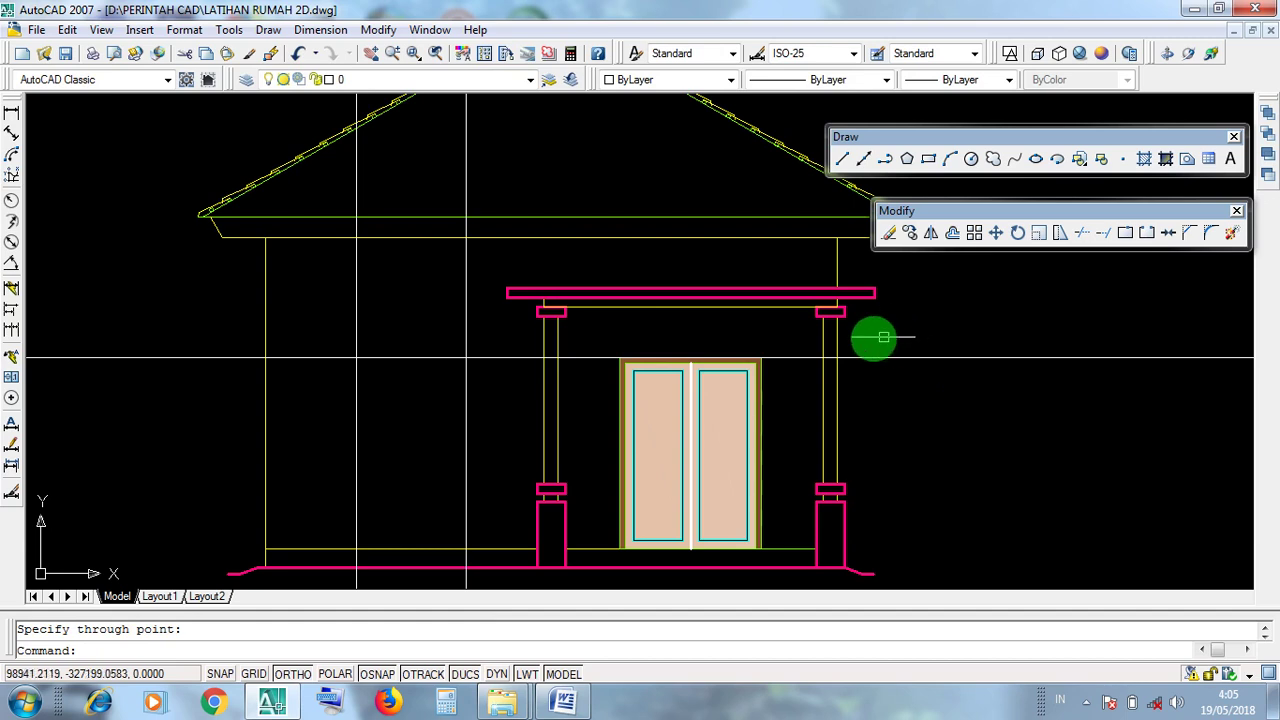
# Highlight the three construction lines, check them against the door top and the KAMAR window opening, and clear the selection
pyautogui.scroll(2, 655, 327)
pyautogui.click(579, 373)
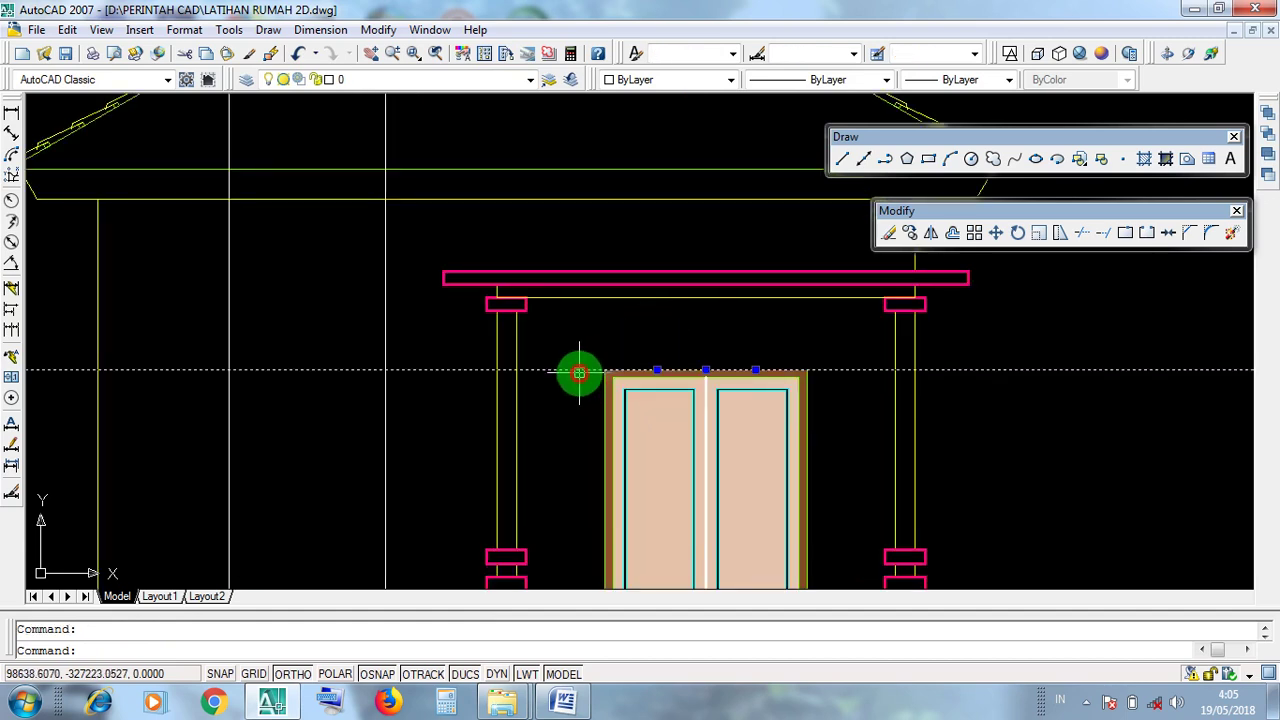
pyautogui.scroll(3, 589, 372)
pyautogui.click(587, 357)
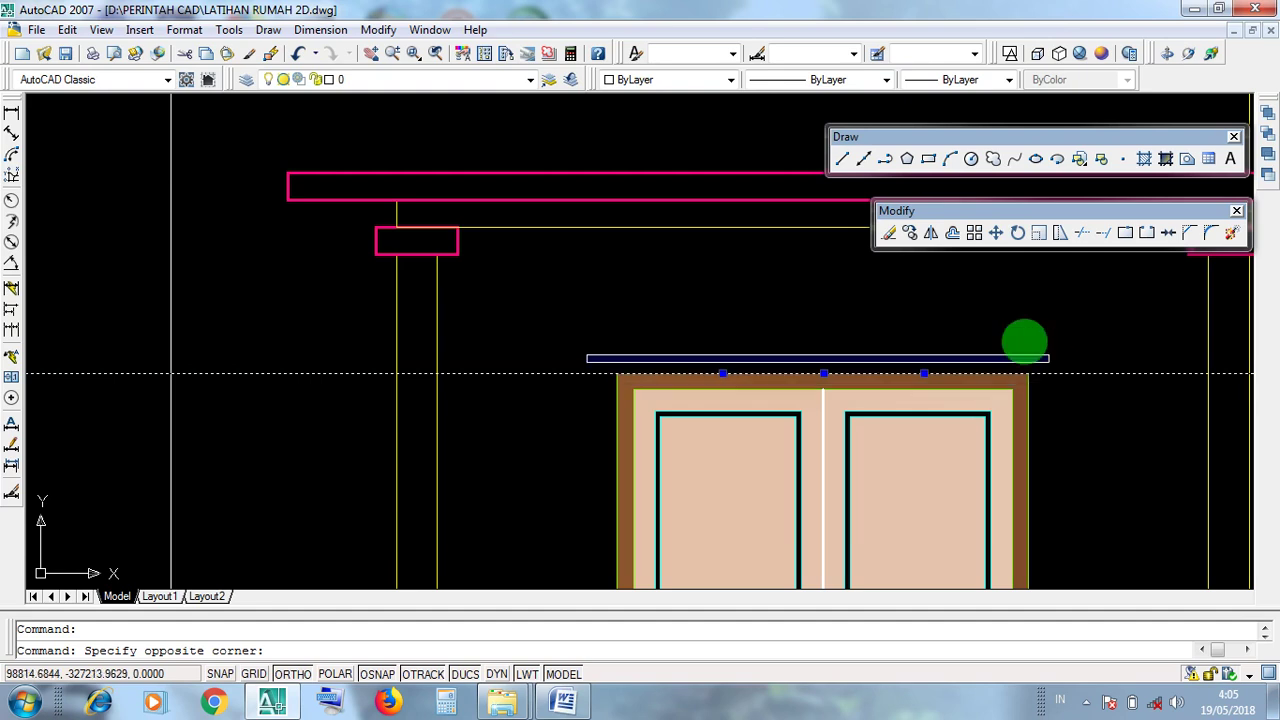
pyautogui.click(974, 297)
pyautogui.scroll(-5, 814, 294)
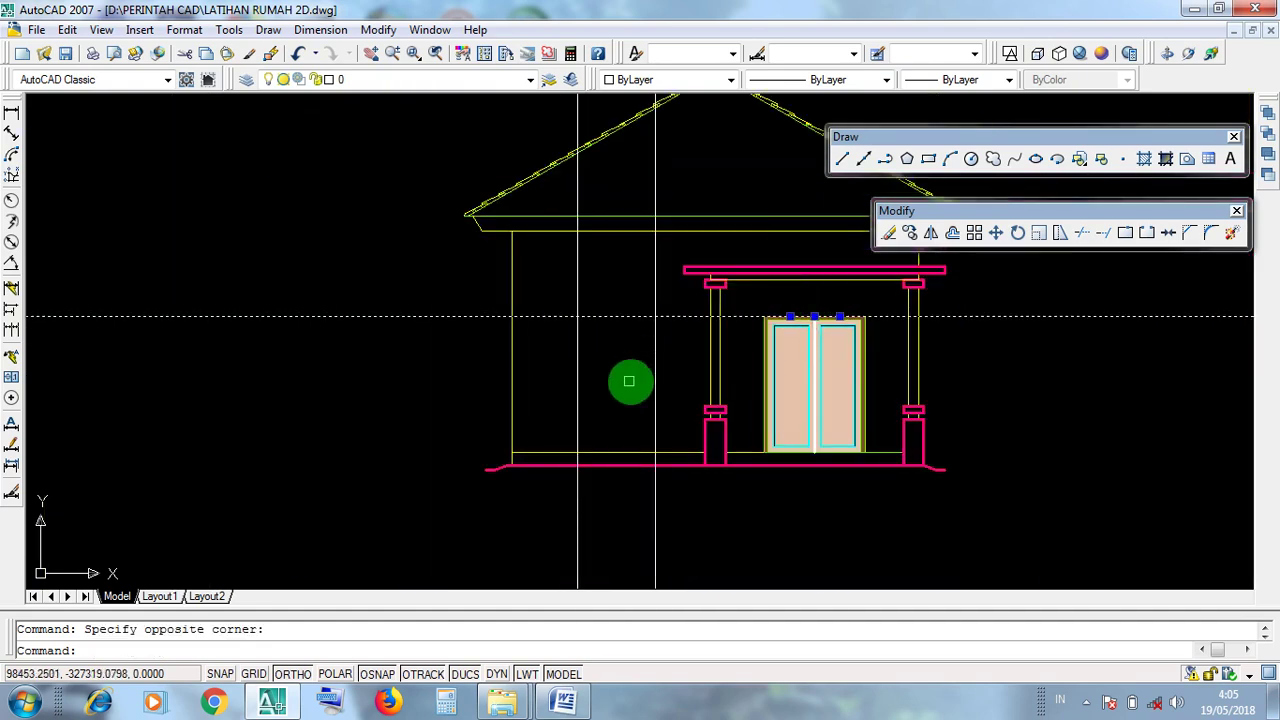
pyautogui.click(656, 380)
pyautogui.click(579, 380)
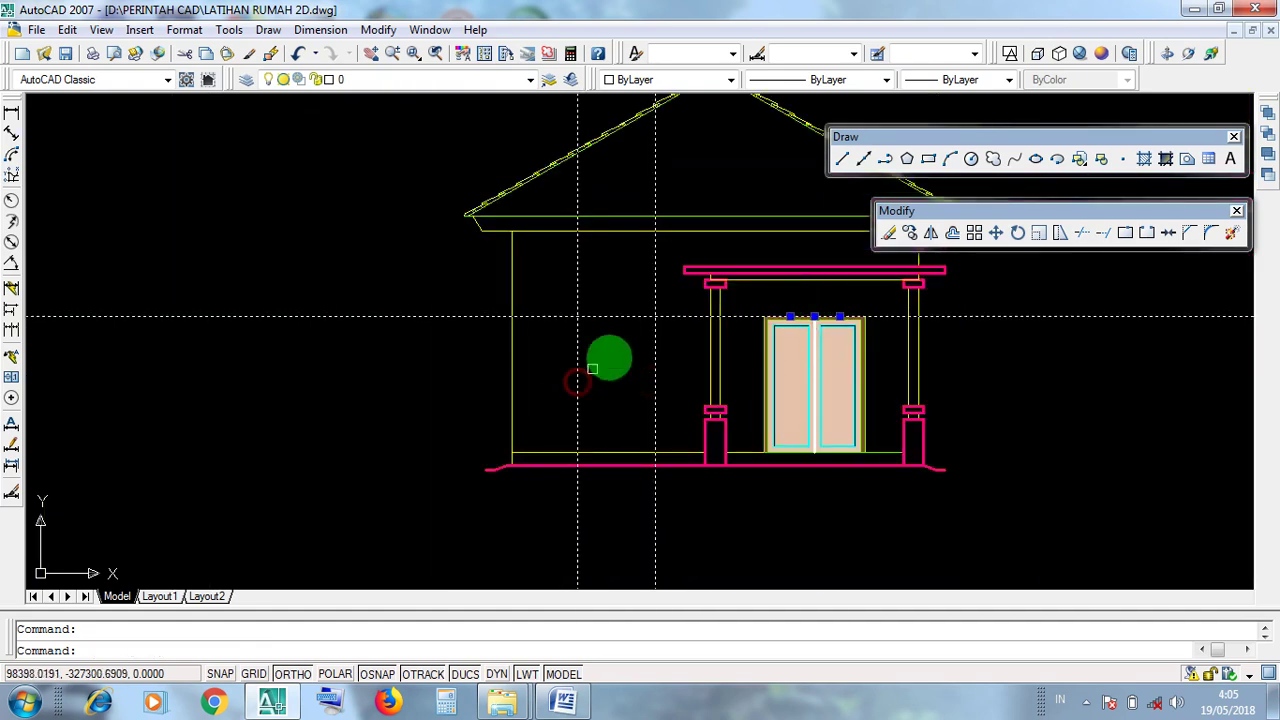
pyautogui.scroll(-4, 608, 360)
pyautogui.scroll(3, 617, 432)
pyautogui.scroll(3, 615, 467)
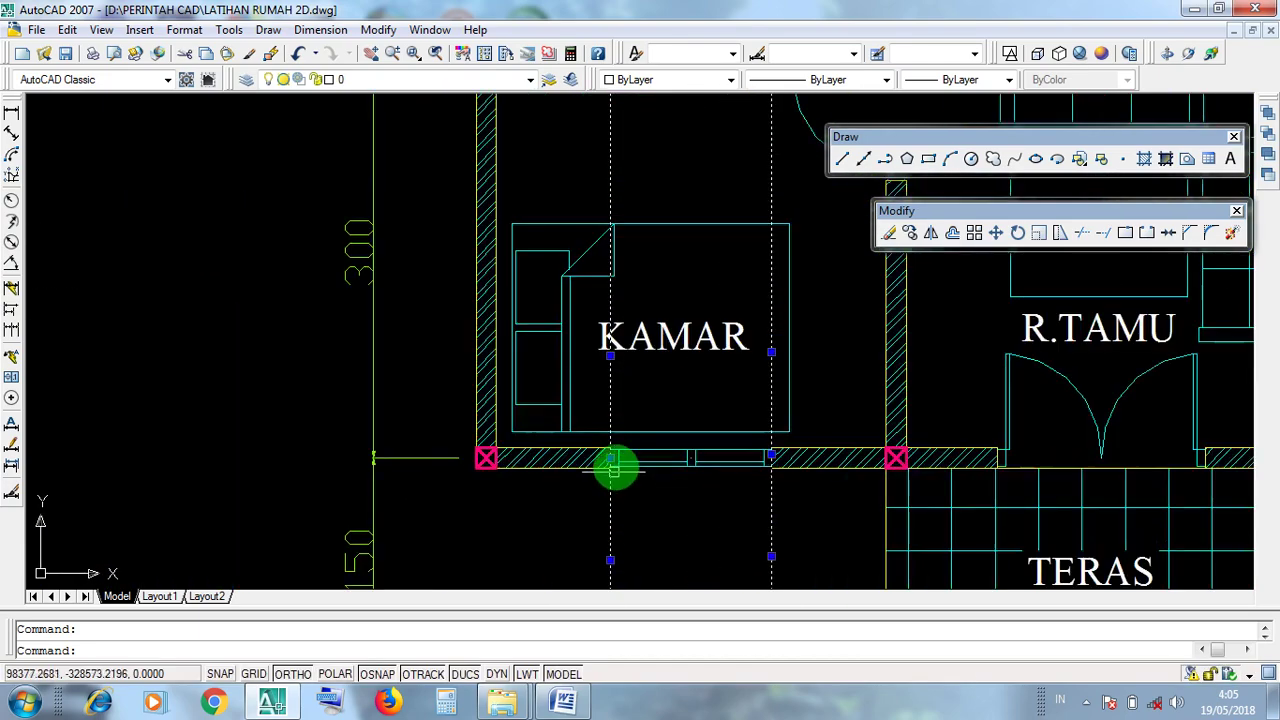
pyautogui.scroll(-4, 659, 538)
pyautogui.moveTo(655, 371); pyautogui.dragTo(643, 520, button='middle')
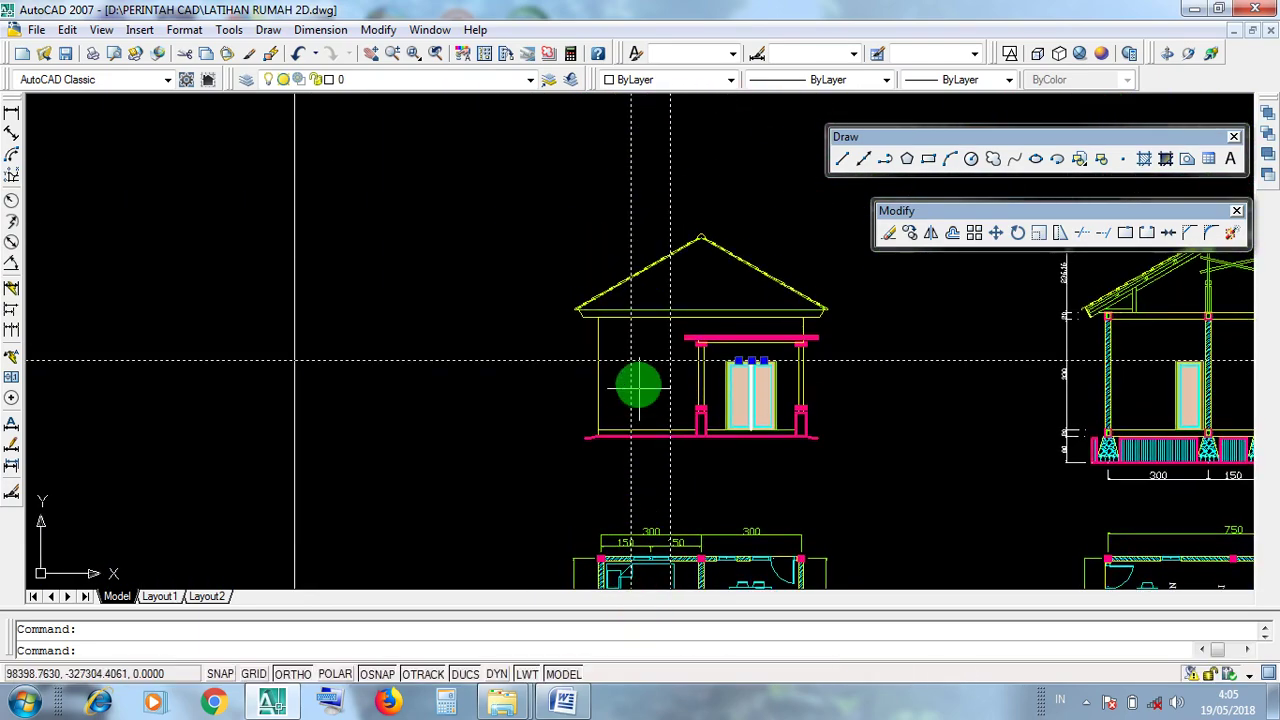
pyautogui.scroll(2, 638, 378)
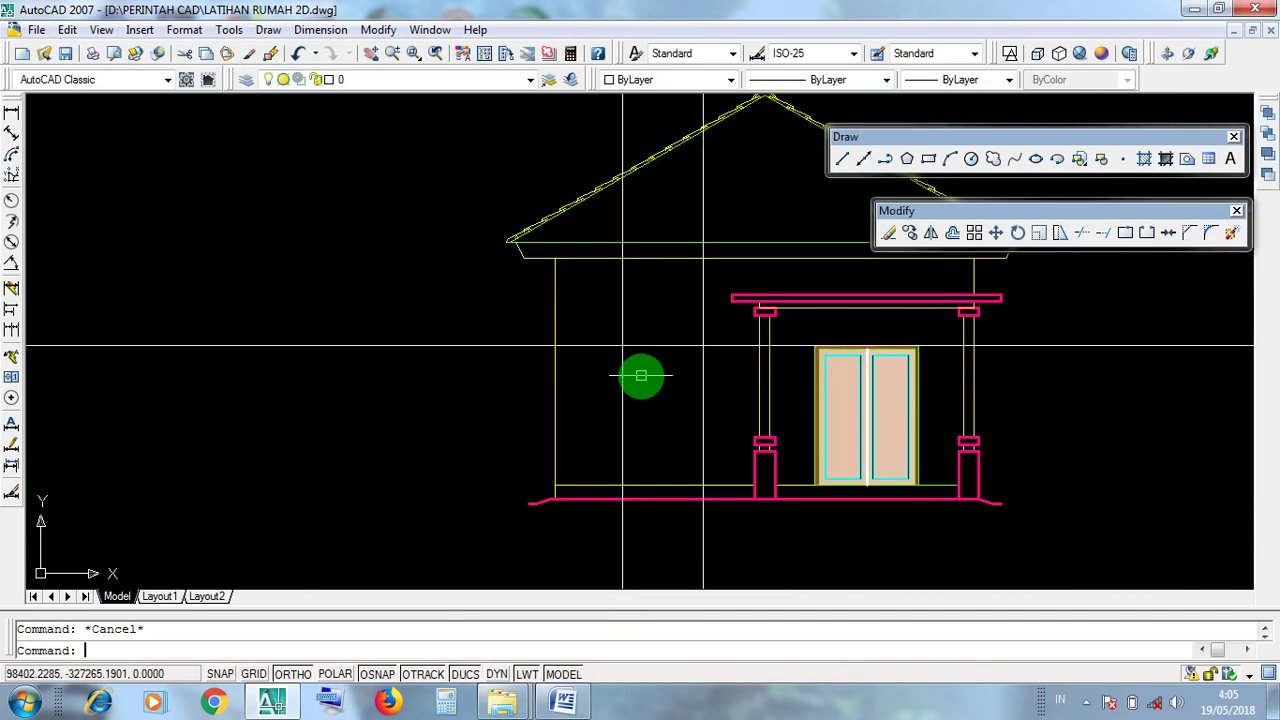
pyautogui.scroll(6, 645, 377)
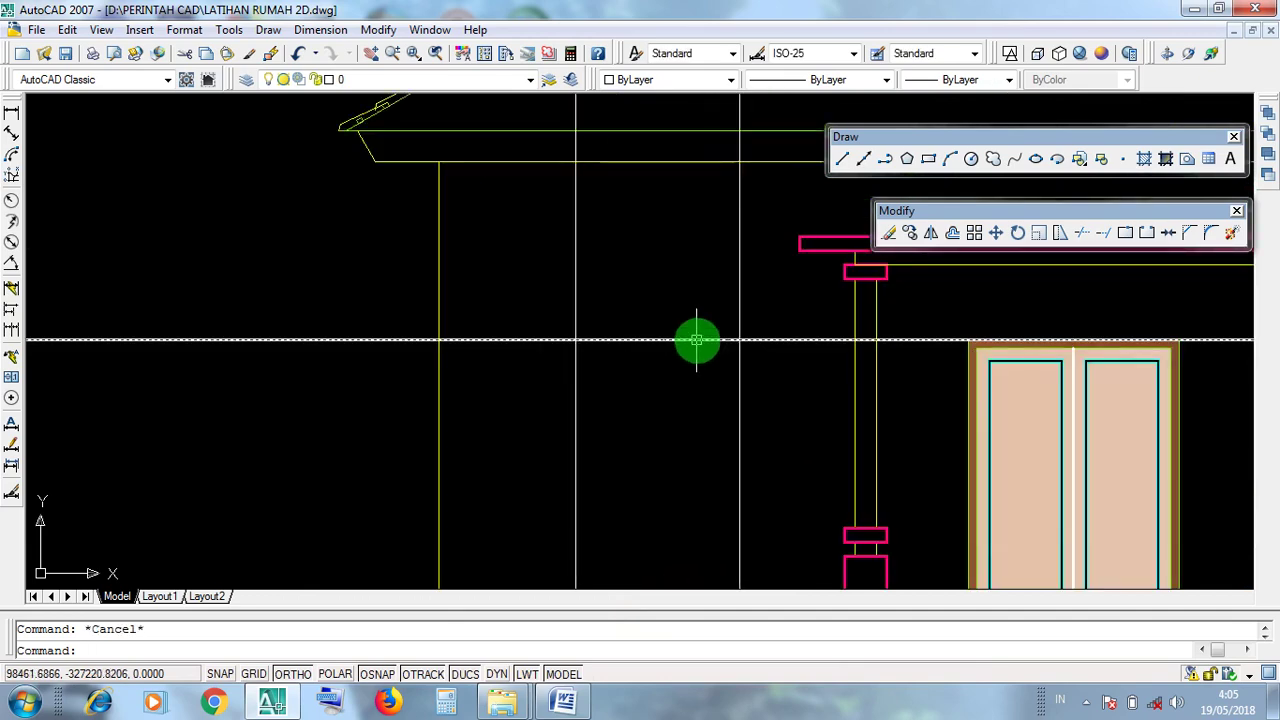
# Inspect the upper corners of the JENDELA GANDA window's frame among the door and window details
pyautogui.scroll(-5, 724, 399)
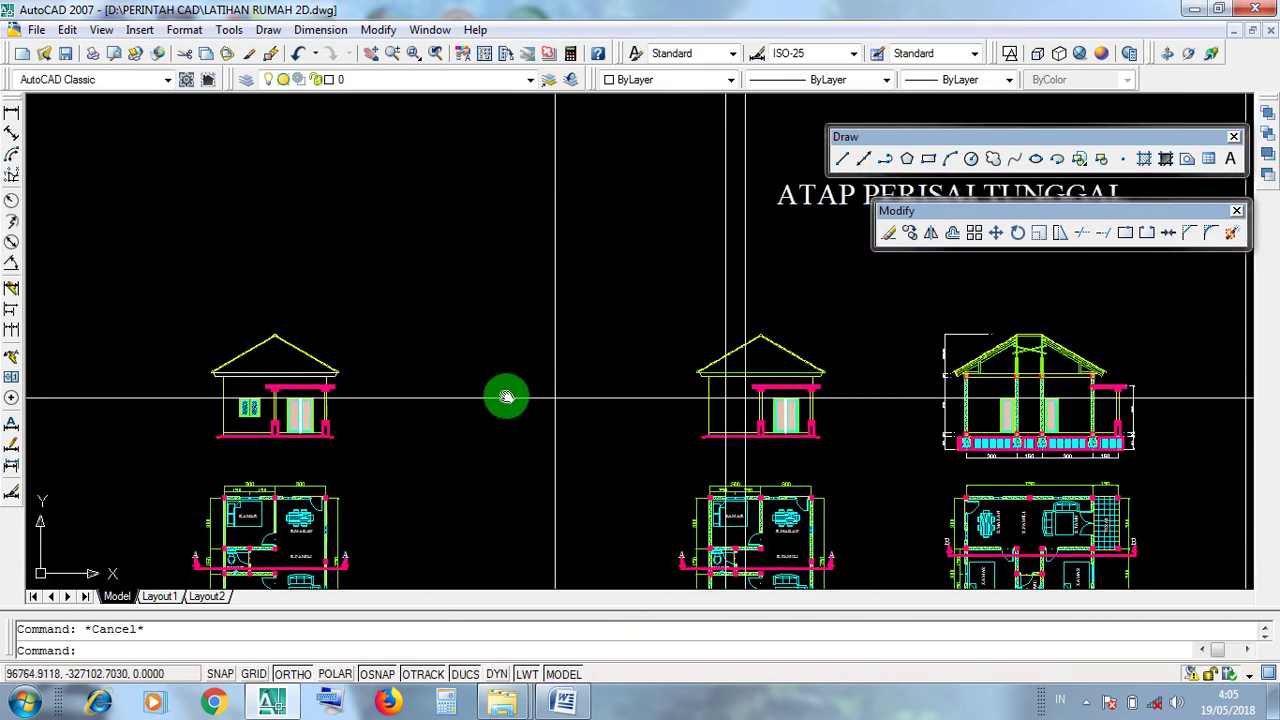
pyautogui.moveTo(506, 394)
pyautogui.mouseDown(button='middle')
pyautogui.moveTo(780, 474)
pyautogui.moveTo(778, 592)
pyautogui.mouseUp(button='middle')
pyautogui.scroll(7, 551, 240)
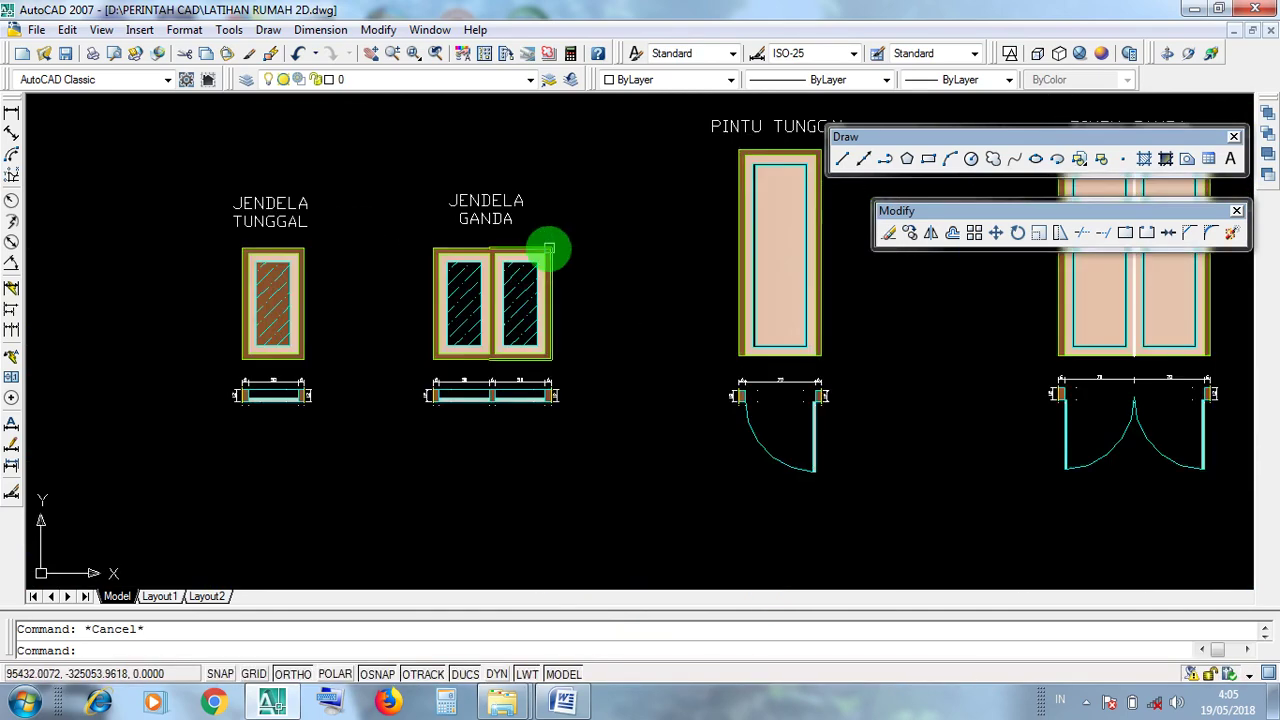
pyautogui.click(577, 240)
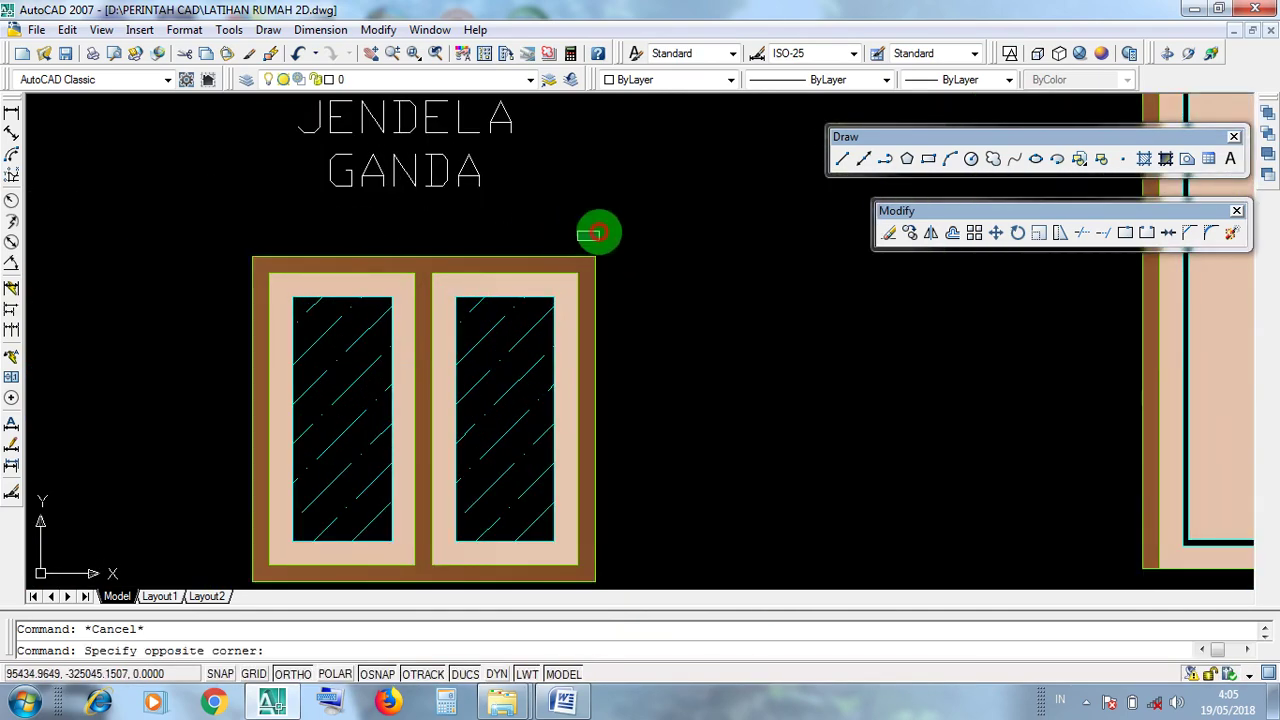
pyautogui.click(594, 229)
pyautogui.click(225, 237)
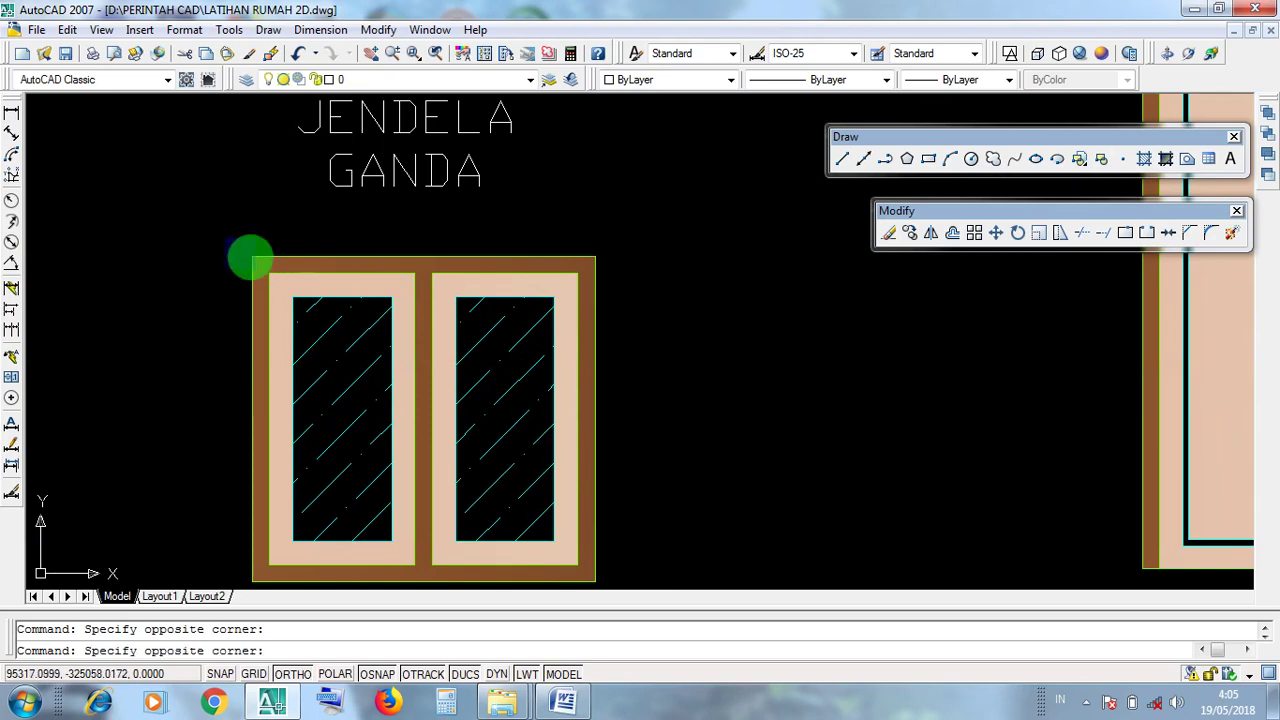
pyautogui.click(454, 268)
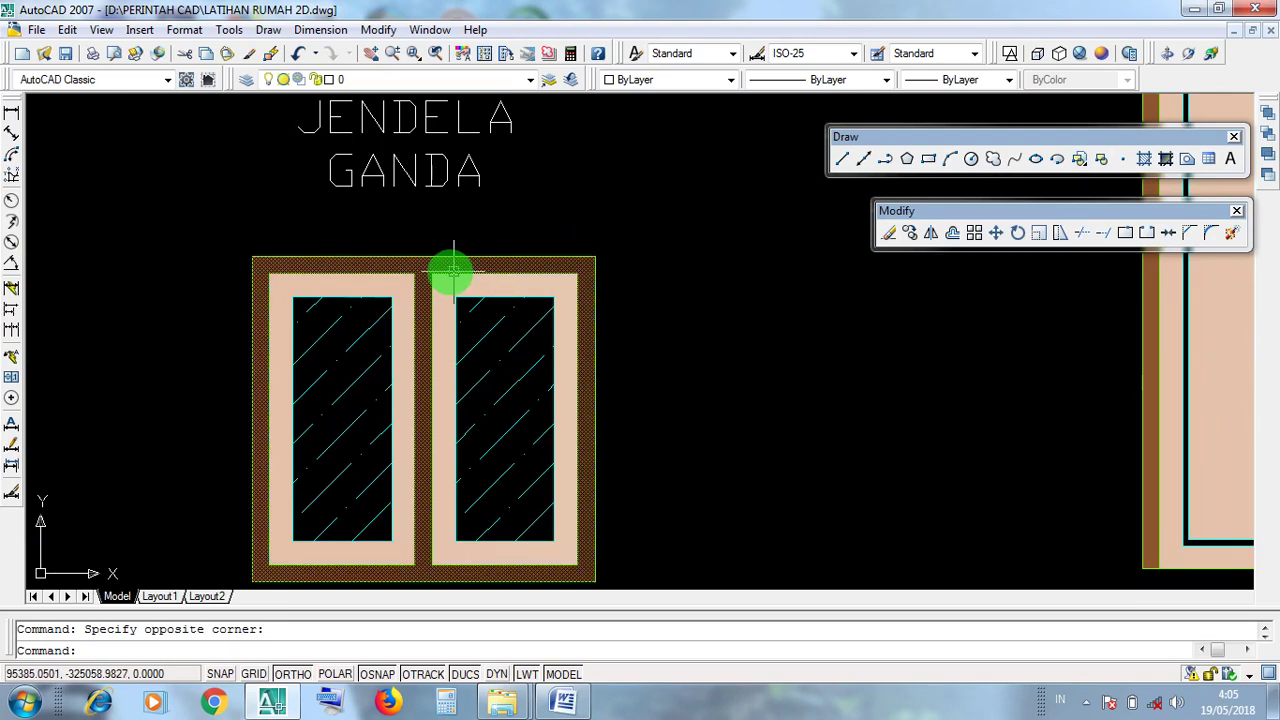
# Examine the two intersections of the construction lines that mark the window's upper corners on the incomplete elevation
pyautogui.scroll(-8, 454, 268)
pyautogui.scroll(5, 700, 440)
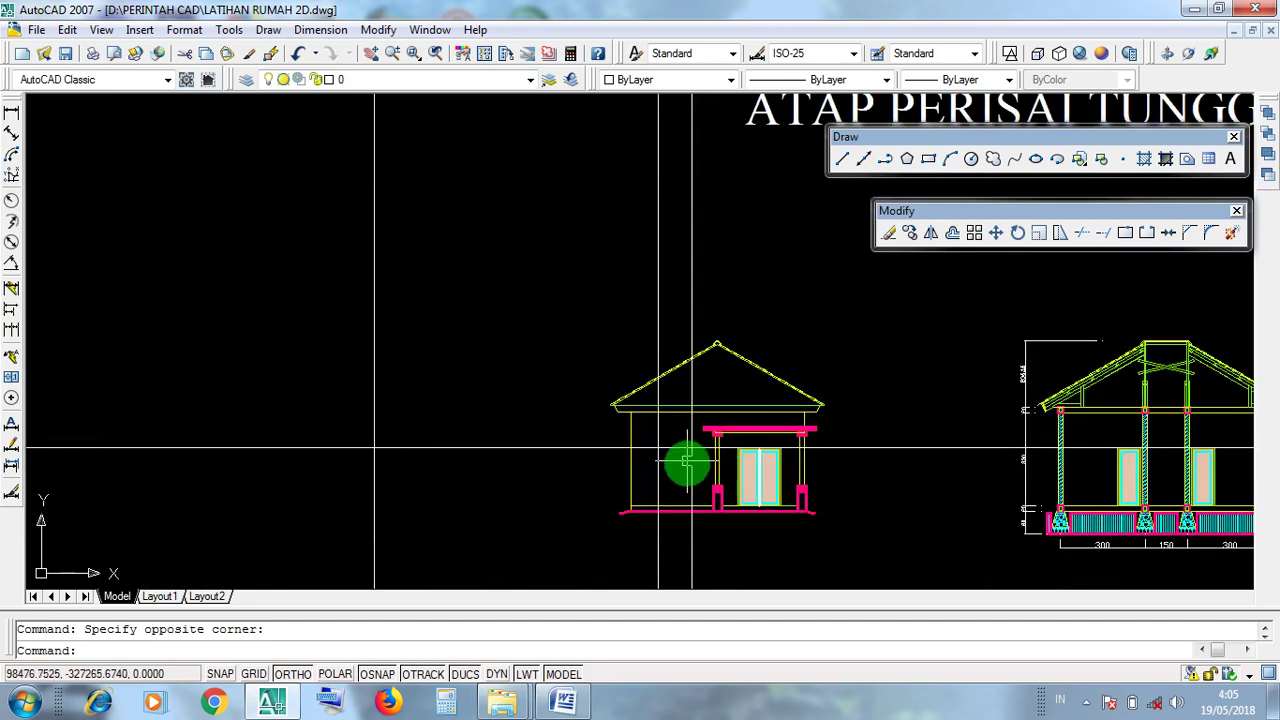
pyautogui.scroll(4, 688, 458)
pyautogui.click(693, 372)
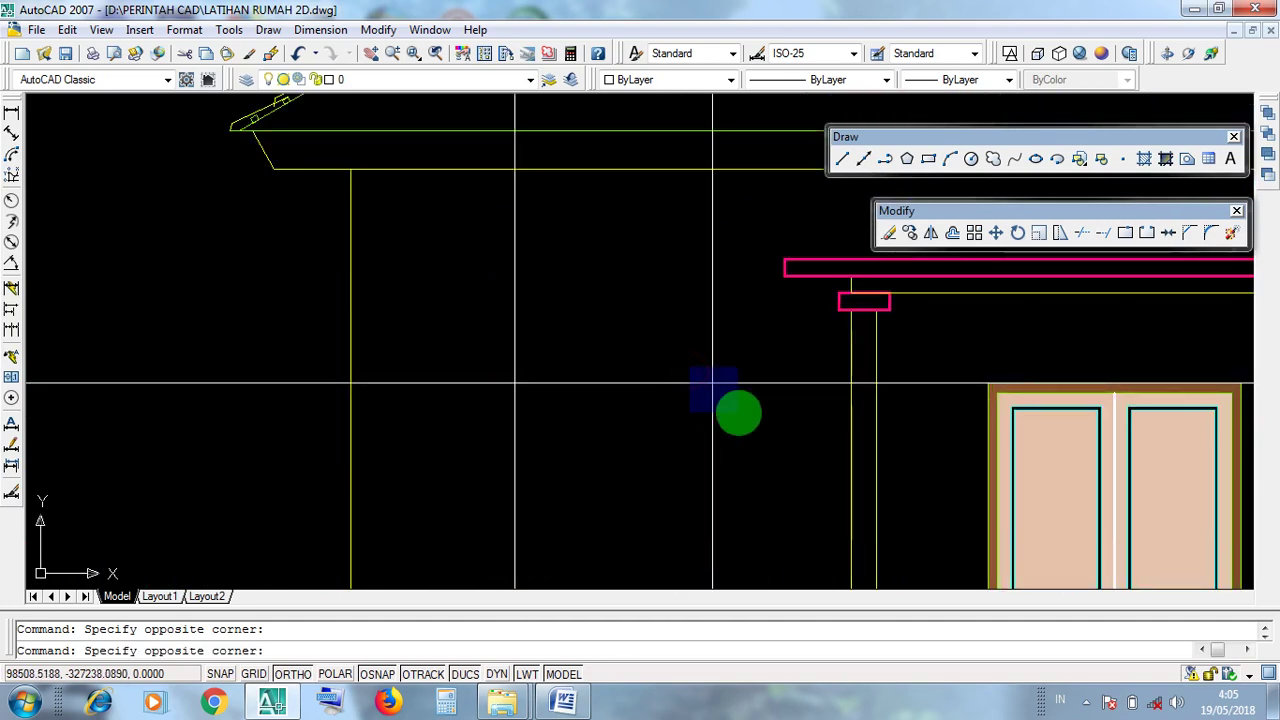
pyautogui.click(676, 357)
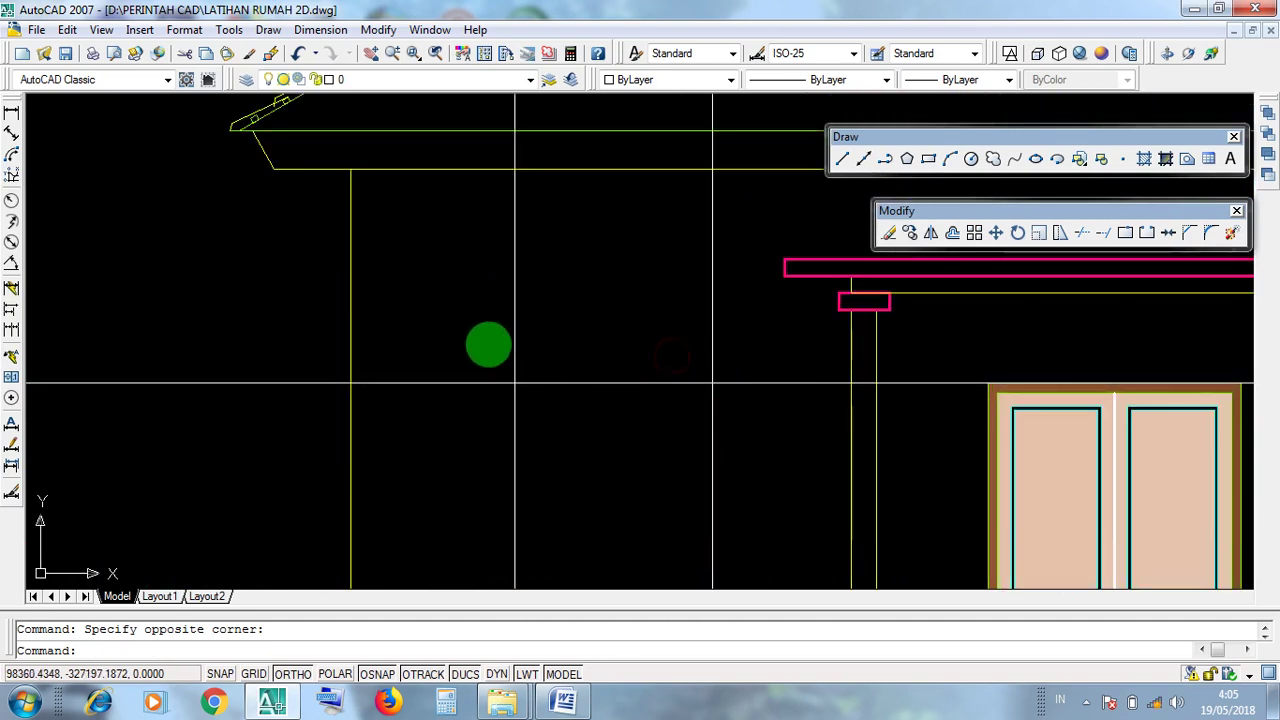
pyautogui.click(479, 345)
pyautogui.click(446, 328)
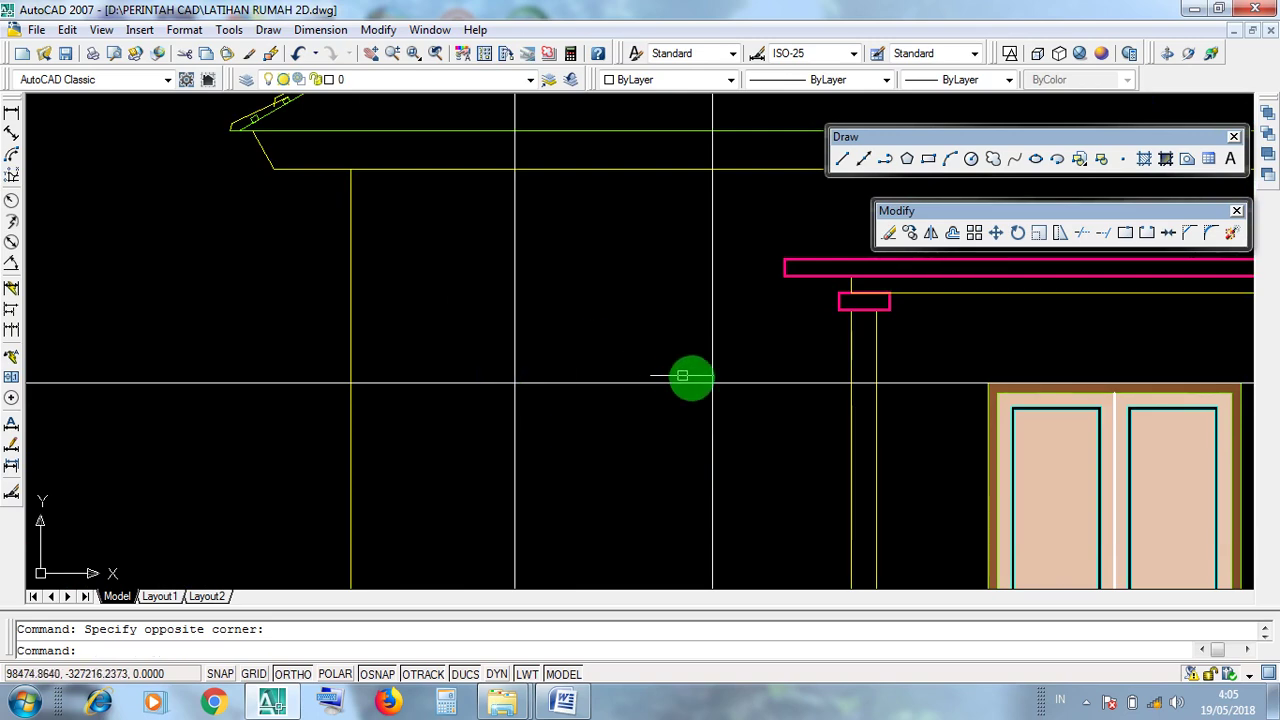
pyautogui.scroll(-5, 755, 437)
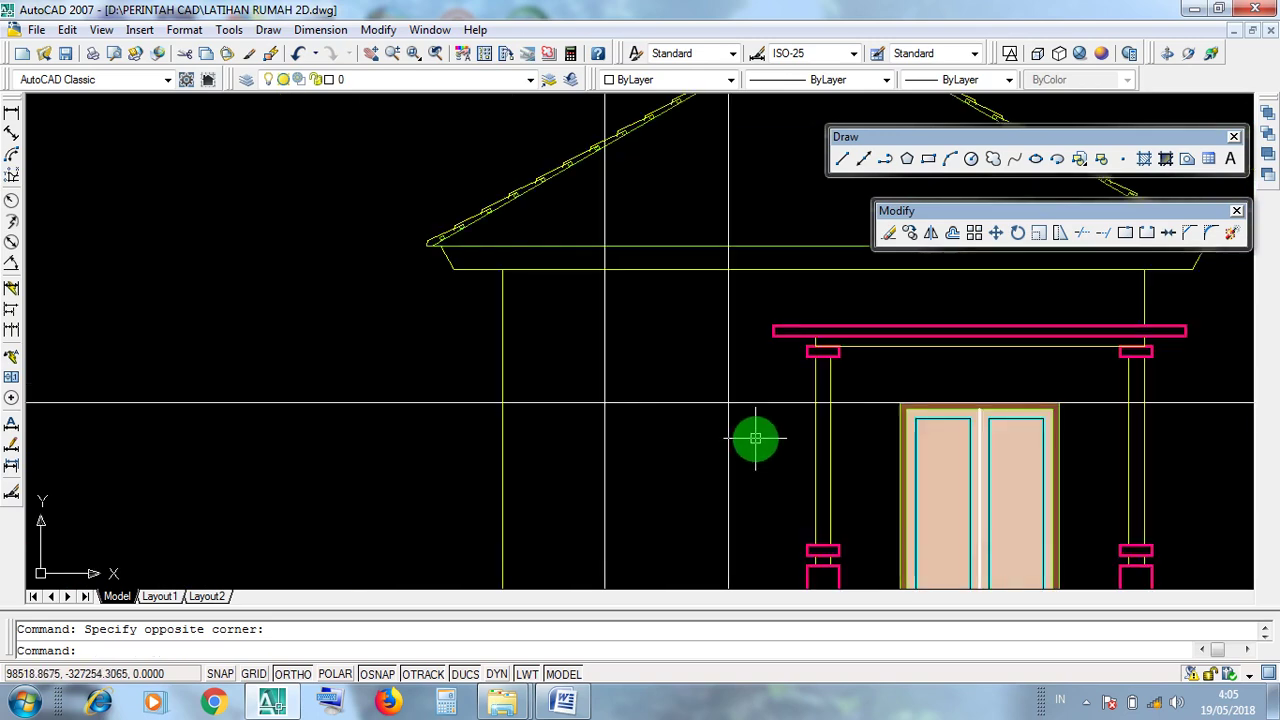
pyautogui.scroll(4, 574, 343)
pyautogui.scroll(5, 551, 297)
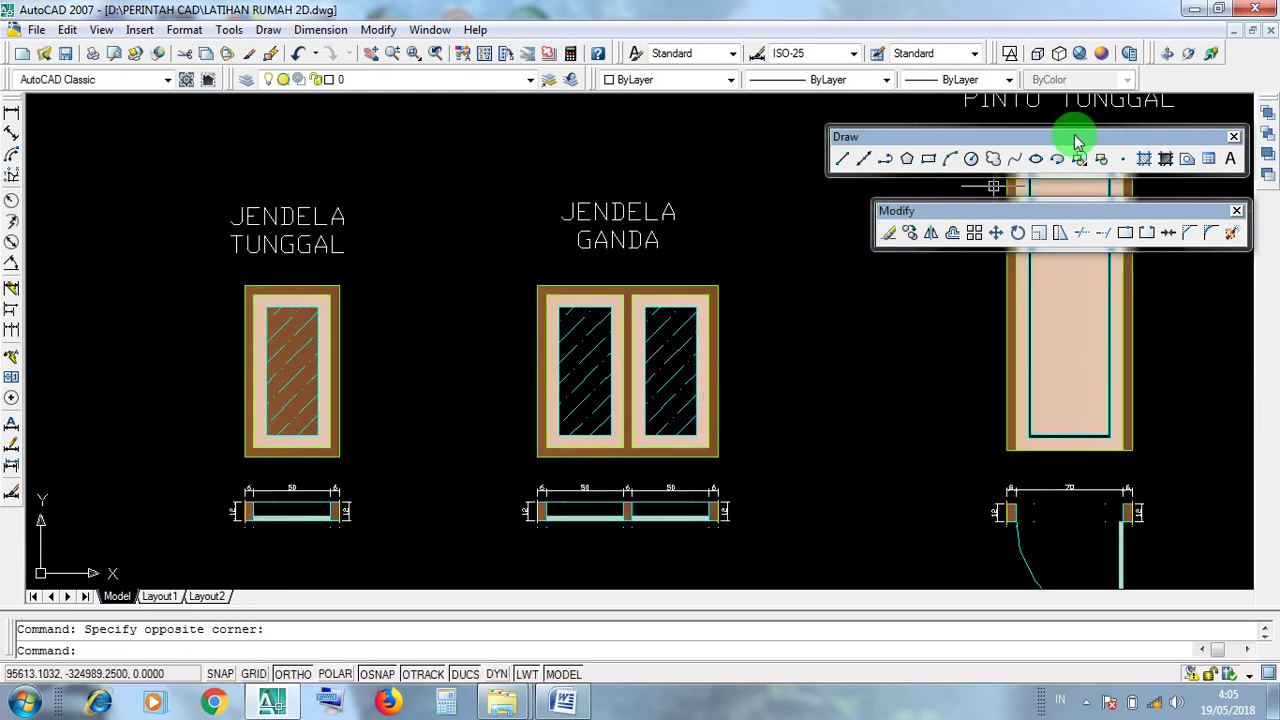
pyautogui.click(1193, 9)
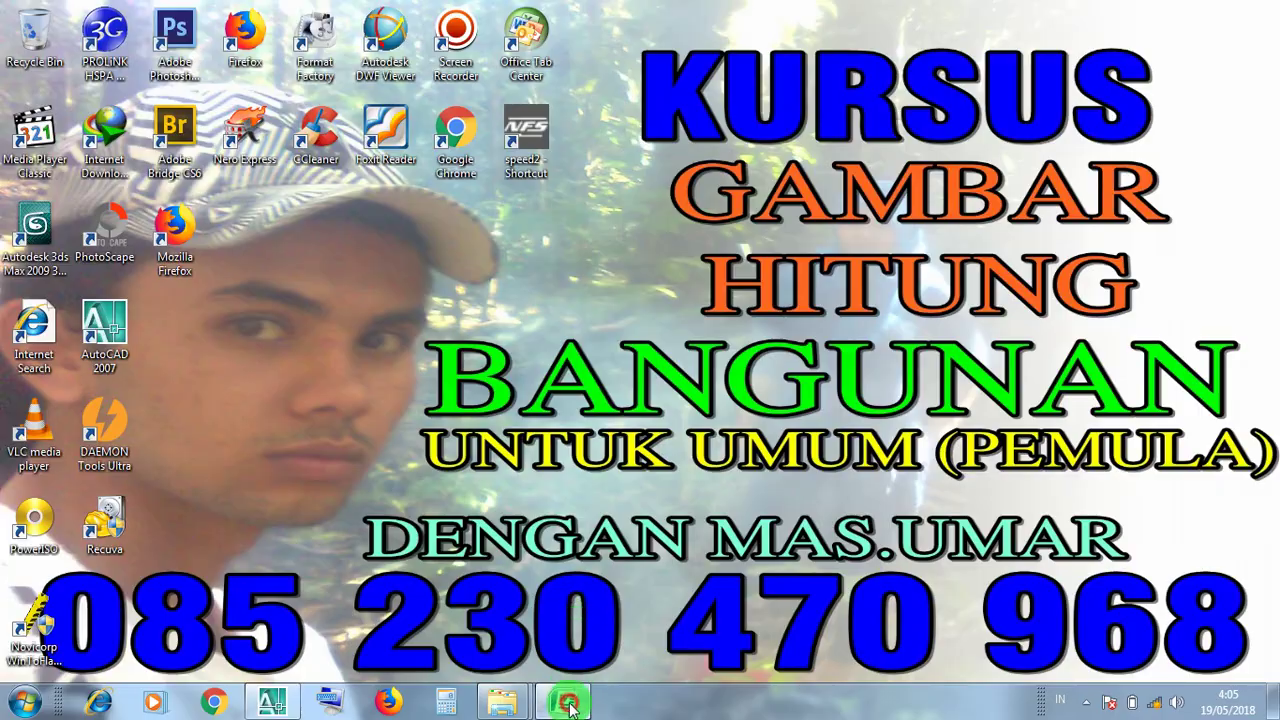
# Switch to Word and review the CARA 2 instructions in the COPY document, including the note on ORTHO for perpendicular copies
pyautogui.click(563, 700)
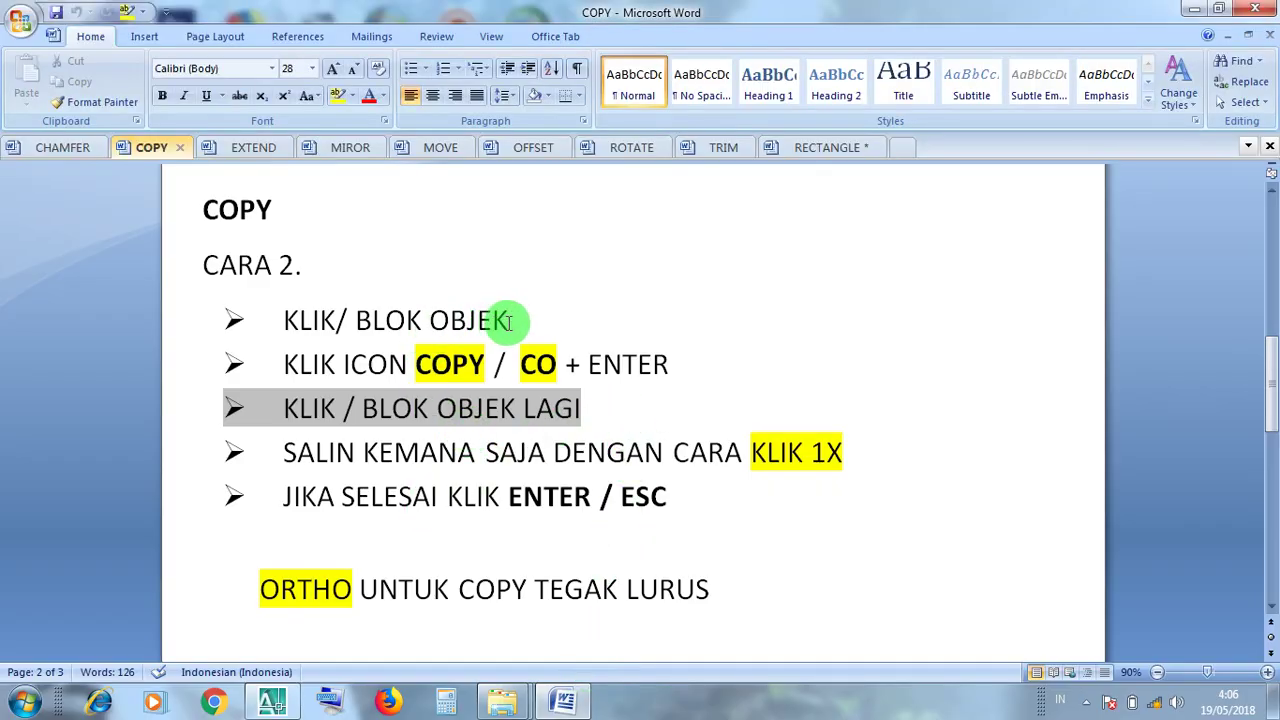
pyautogui.moveTo(505, 320); pyautogui.dragTo(298, 320)
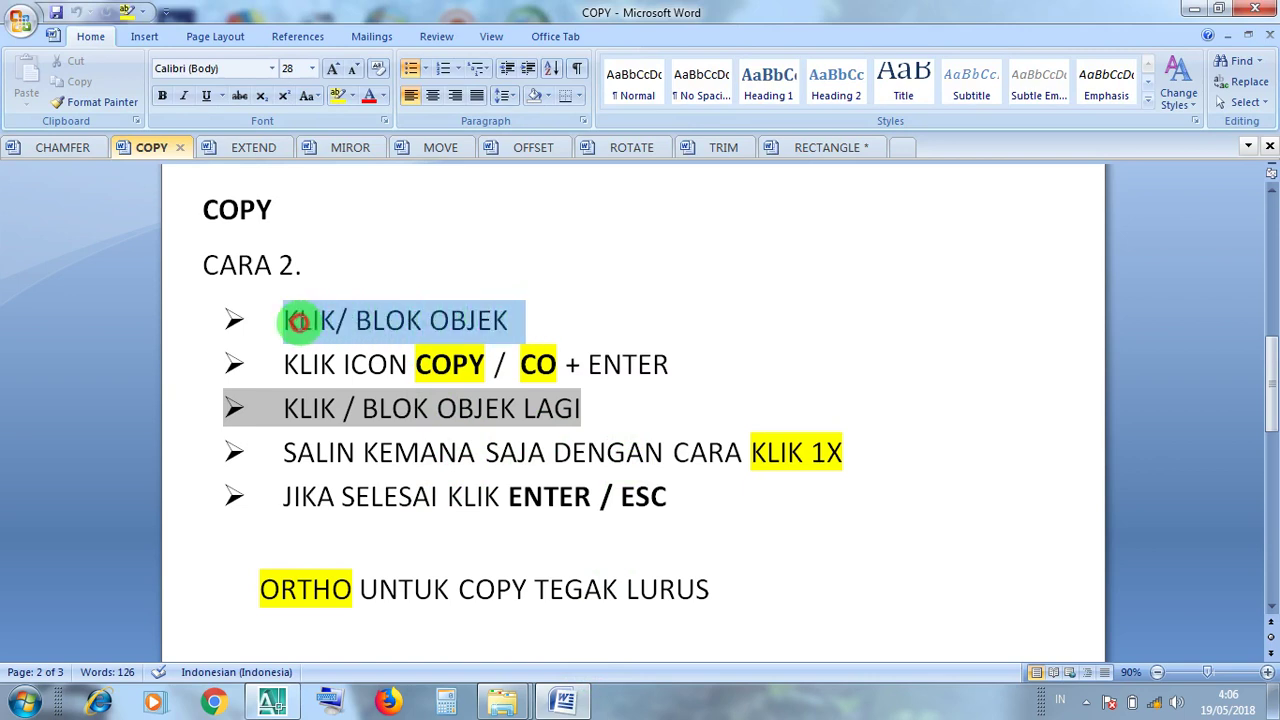
pyautogui.click(362, 320)
pyautogui.moveTo(507, 320); pyautogui.dragTo(297, 328)
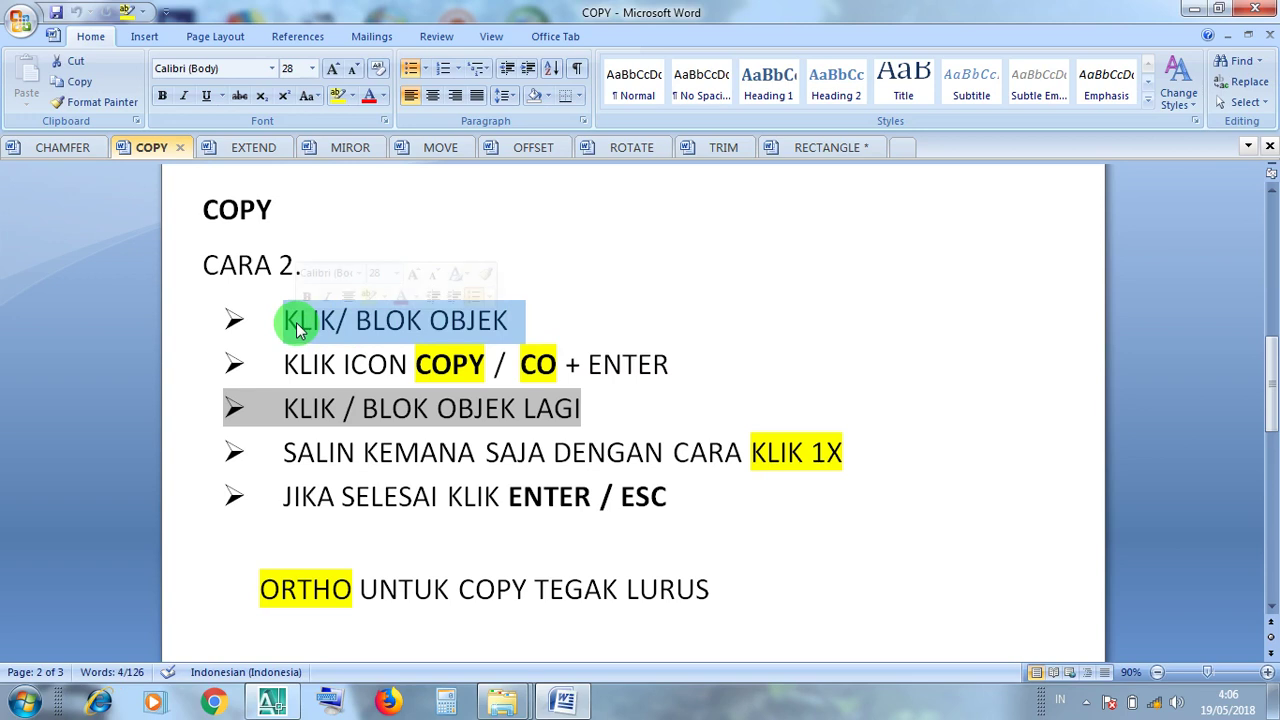
pyautogui.click(378, 364)
pyautogui.moveTo(448, 364); pyautogui.dragTo(272, 370)
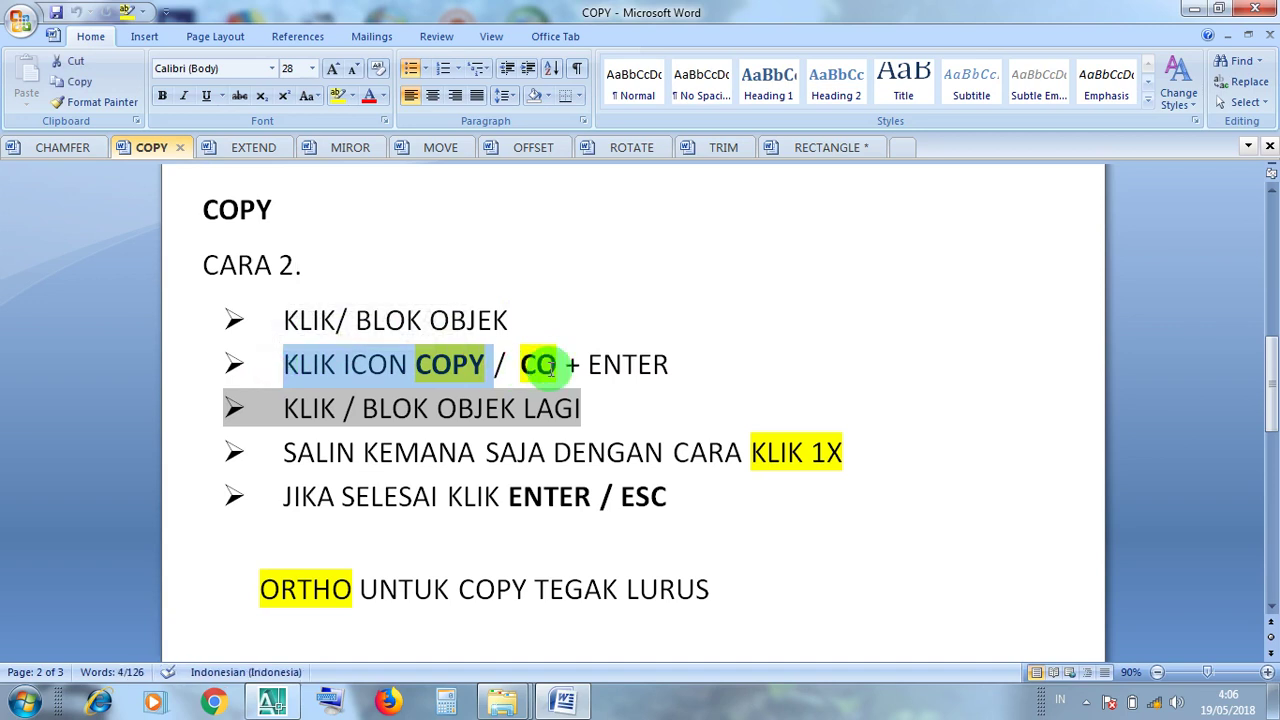
pyautogui.click(612, 366)
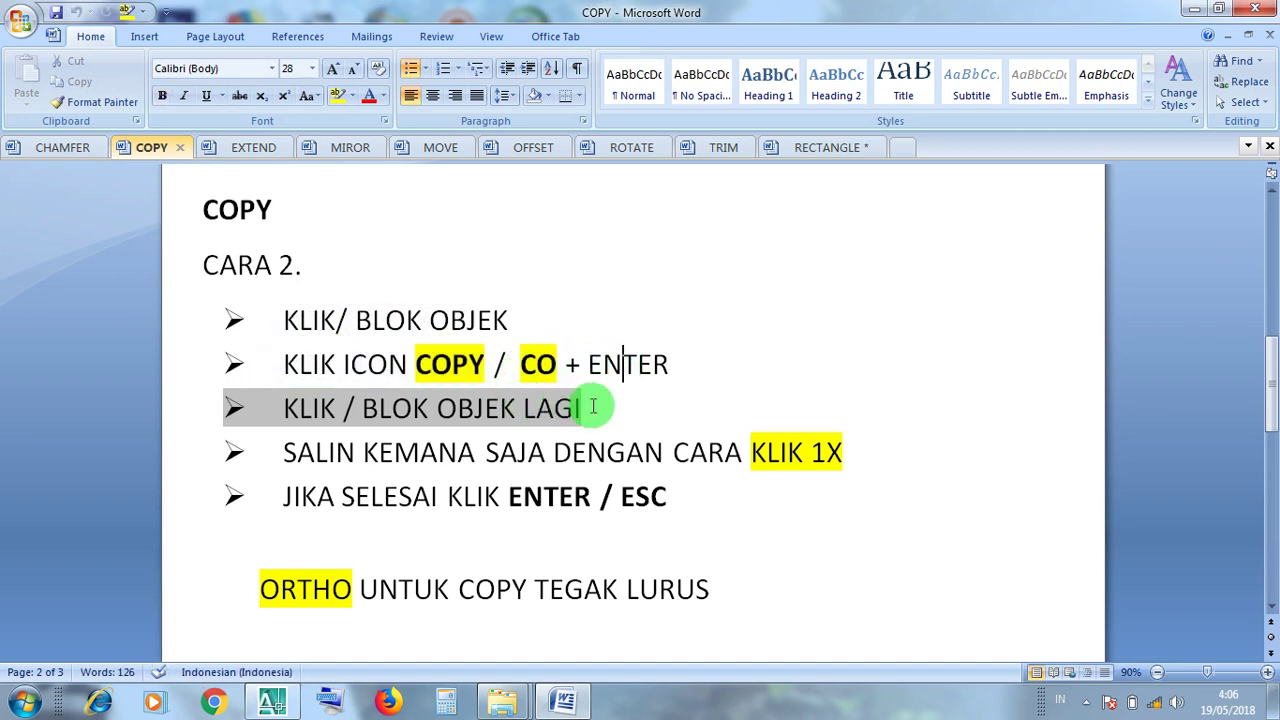
pyautogui.moveTo(548, 408); pyautogui.dragTo(303, 409)
pyautogui.click(344, 409)
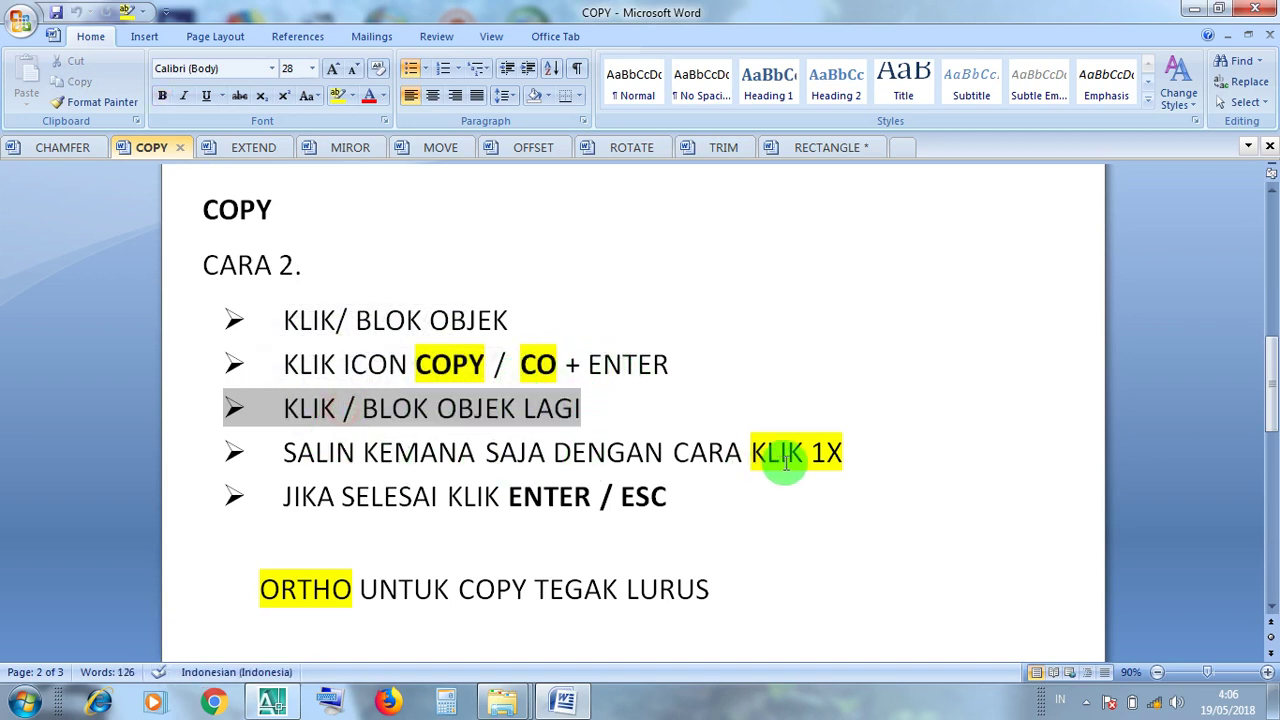
pyautogui.click(503, 500)
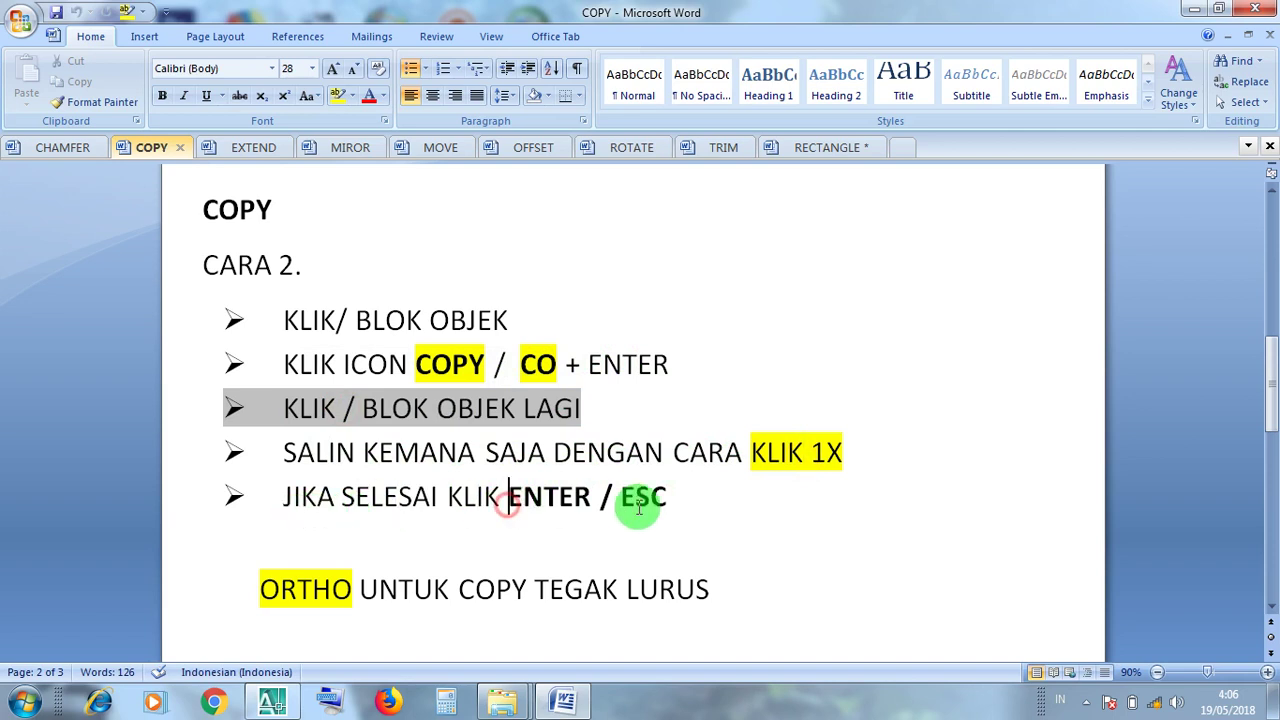
pyautogui.click(651, 497)
pyautogui.moveTo(350, 590); pyautogui.dragTo(242, 592)
pyautogui.click(398, 590)
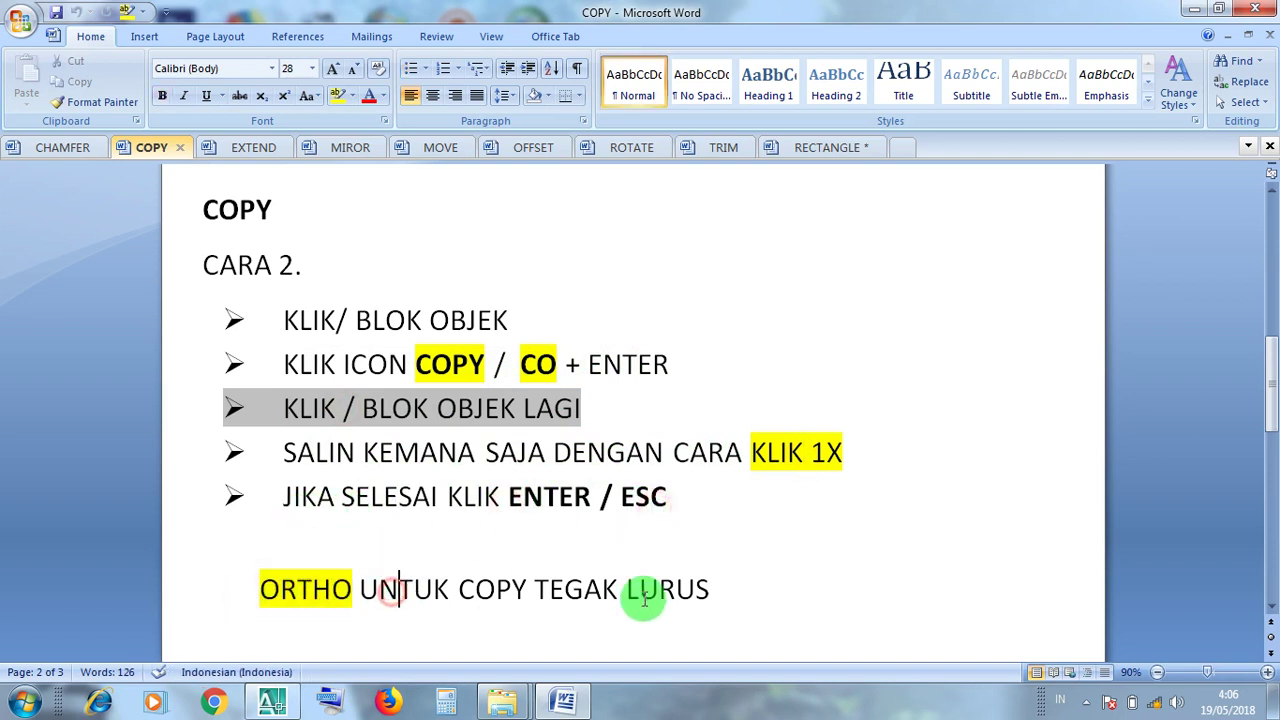
# Return to the LATIHAN RUMAH 2D drawing in AutoCAD and turn Ortho mode off
pyautogui.click(1185, 12)
pyautogui.click(271, 703)
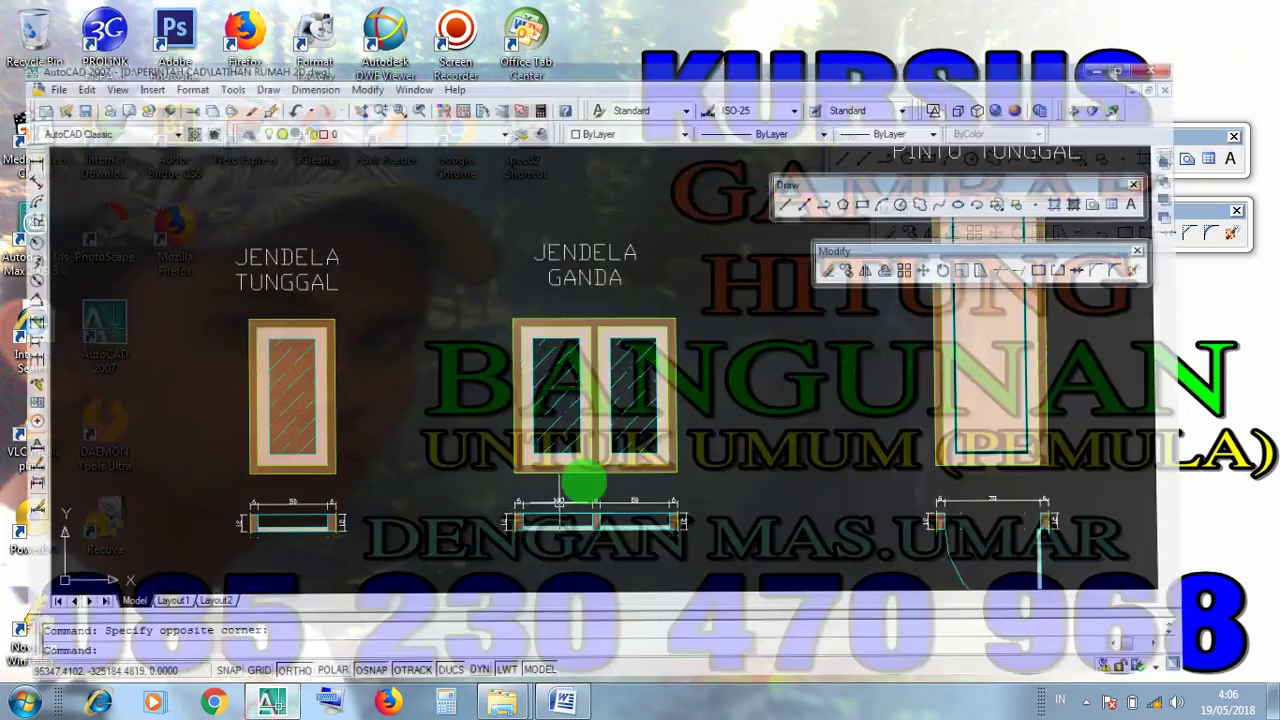
pyautogui.scroll(-5, 500, 398)
pyautogui.scroll(3, 517, 417)
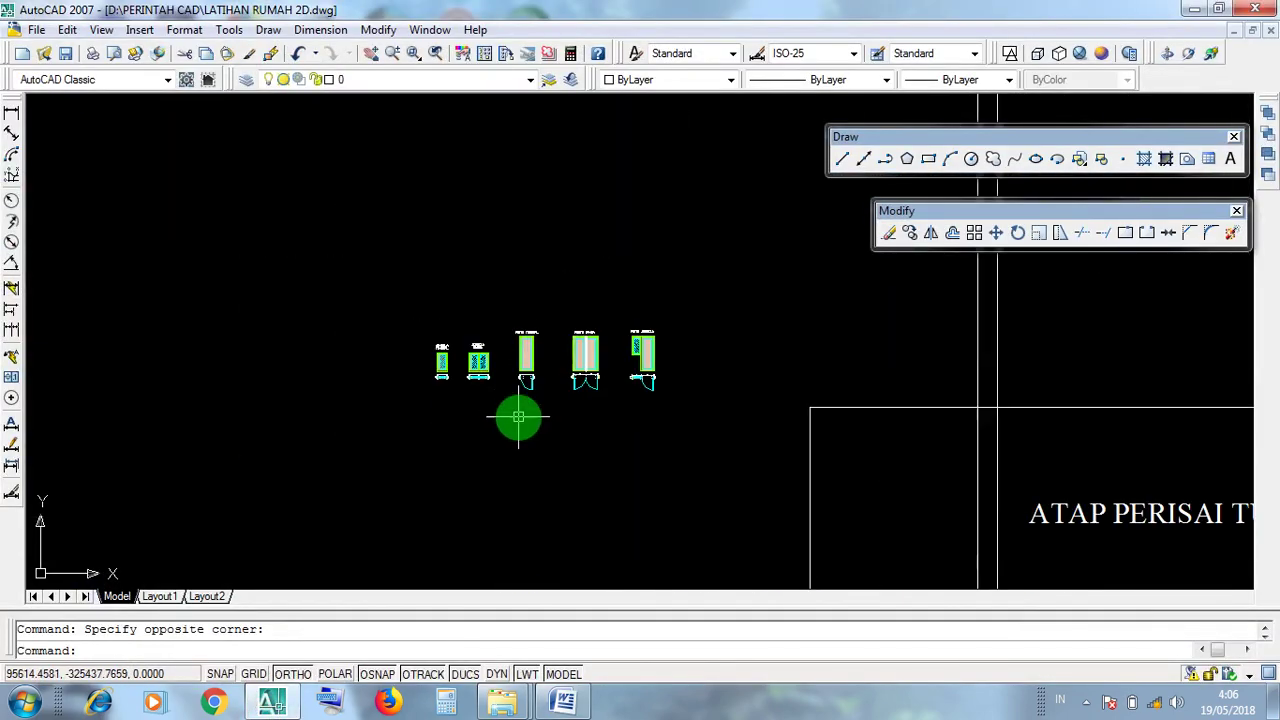
pyautogui.scroll(4, 477, 362)
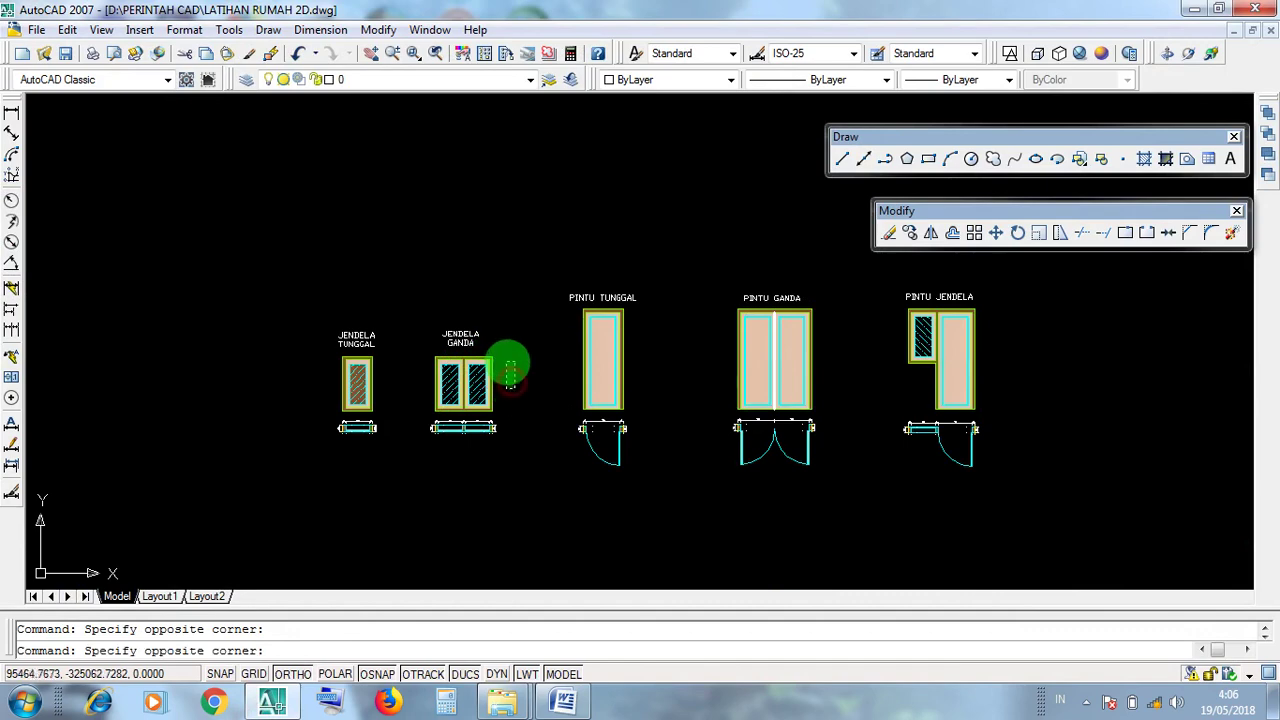
pyautogui.scroll(-3, 500, 370)
pyautogui.scroll(-2, 497, 370)
pyautogui.moveTo(600, 449); pyautogui.dragTo(506, 306, button='middle')
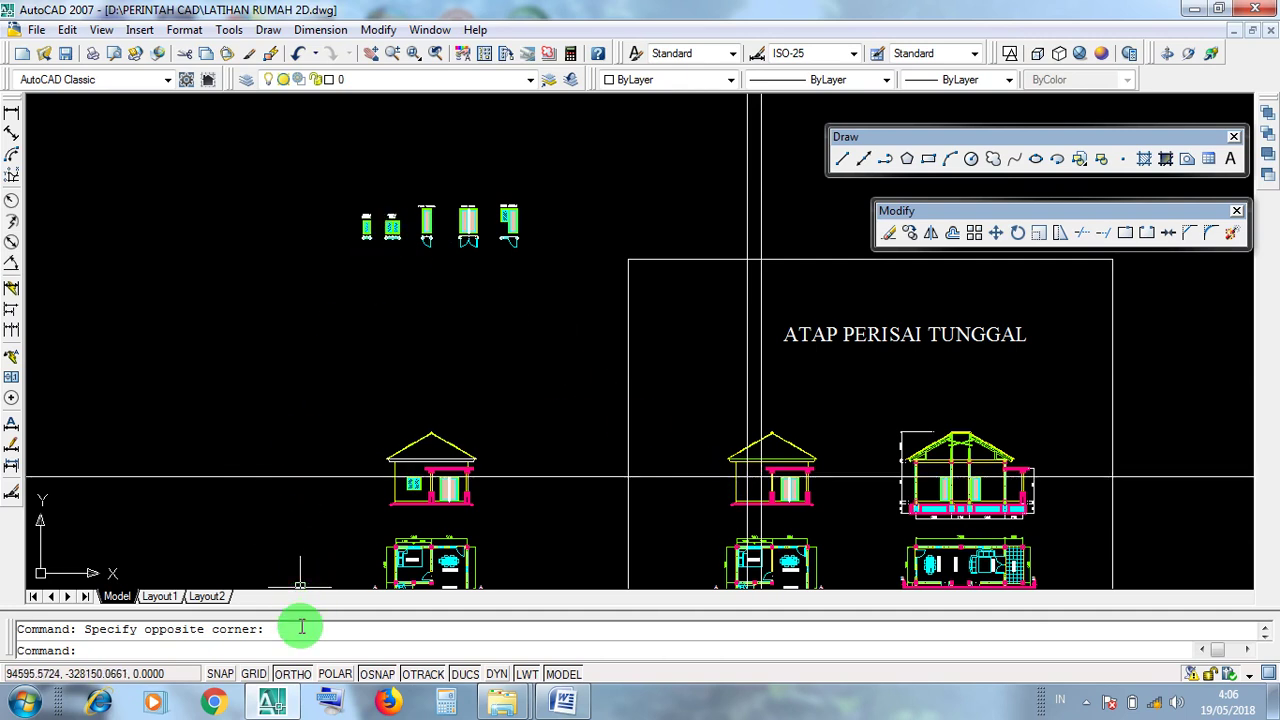
pyautogui.click(294, 674)
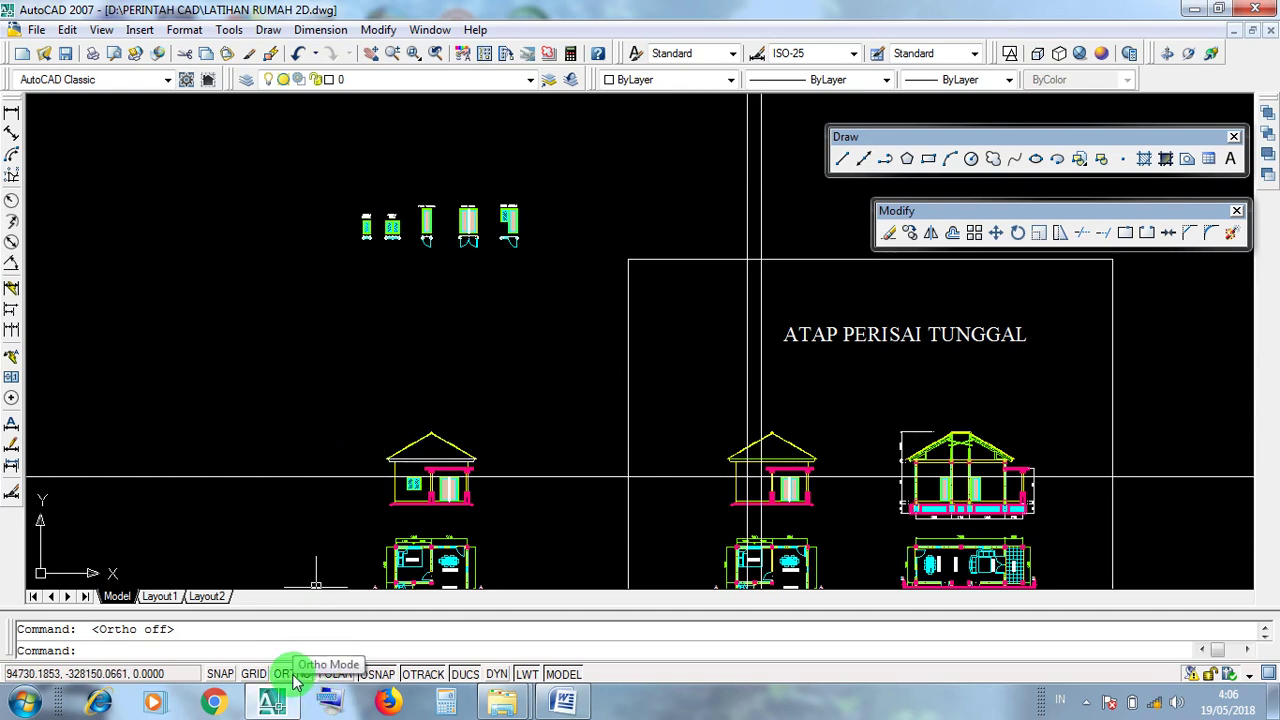
# Copy the JENDELA GANDA window by its frame's upper-right corner to where the right vertical and horizontal construction lines cross on the incomplete front elevation
pyautogui.scroll(10, 386, 200)
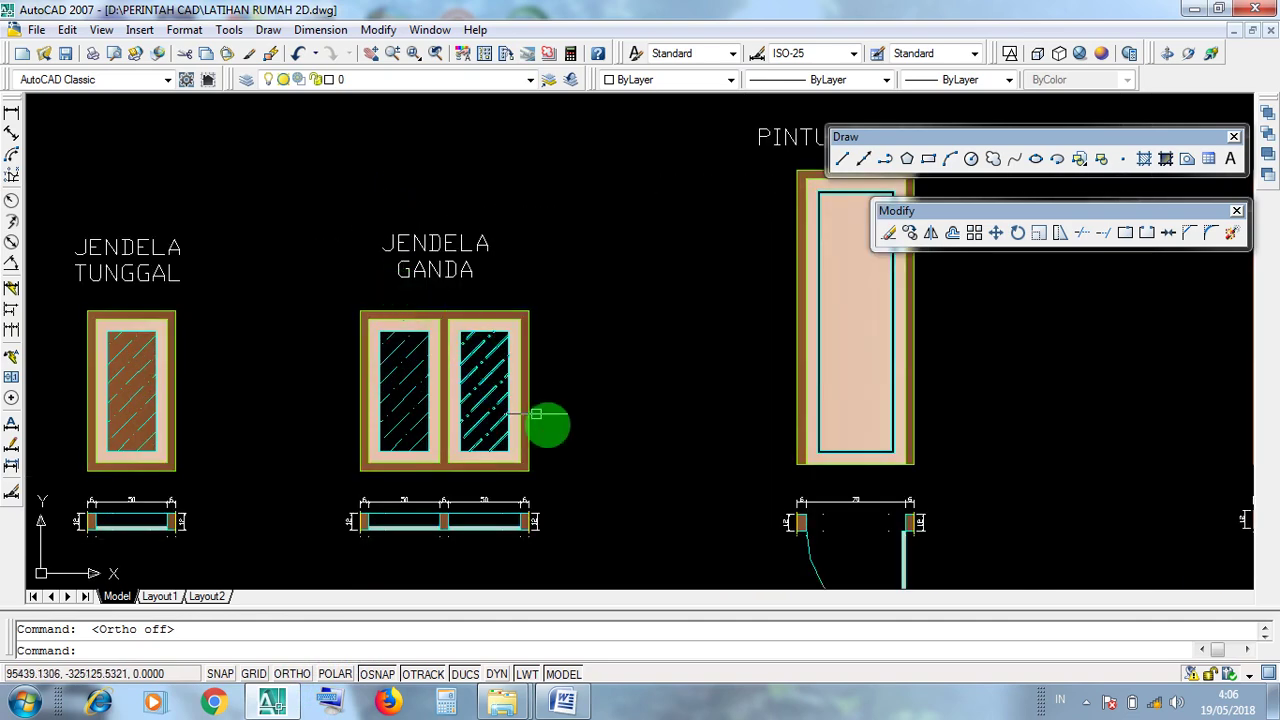
pyautogui.click(546, 480)
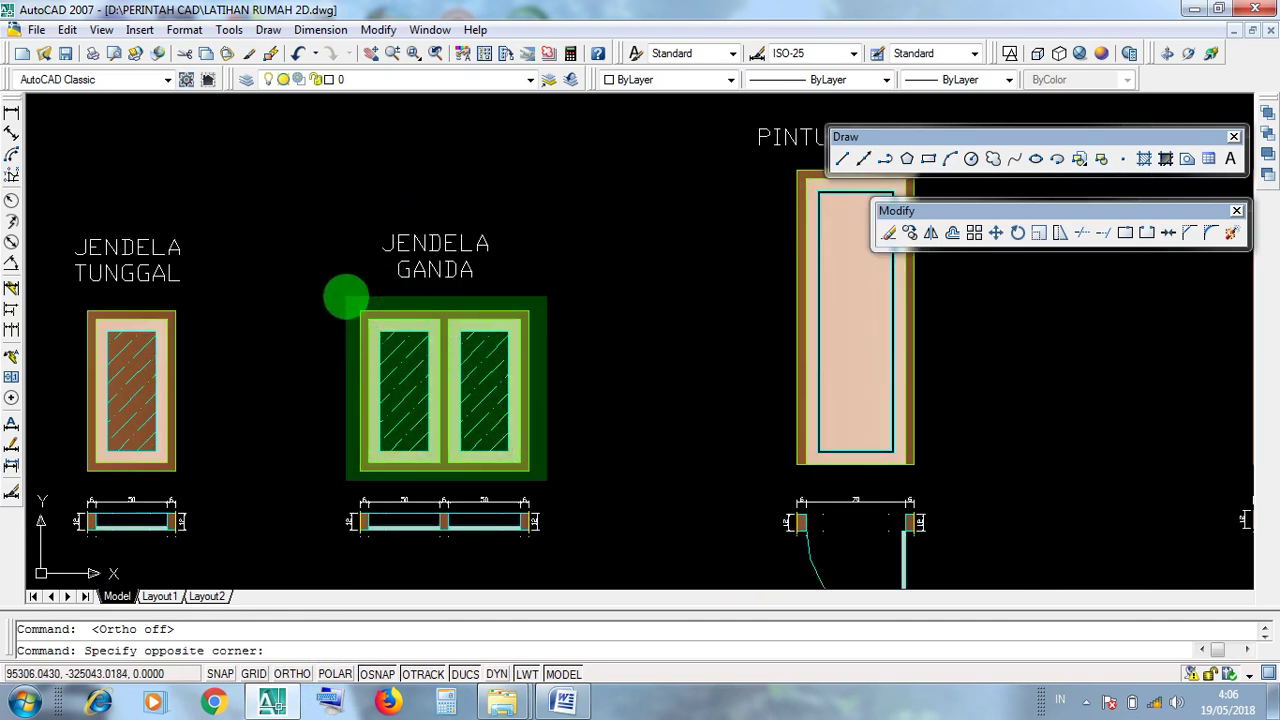
pyautogui.click(345, 296)
pyautogui.scroll(2, 352, 303)
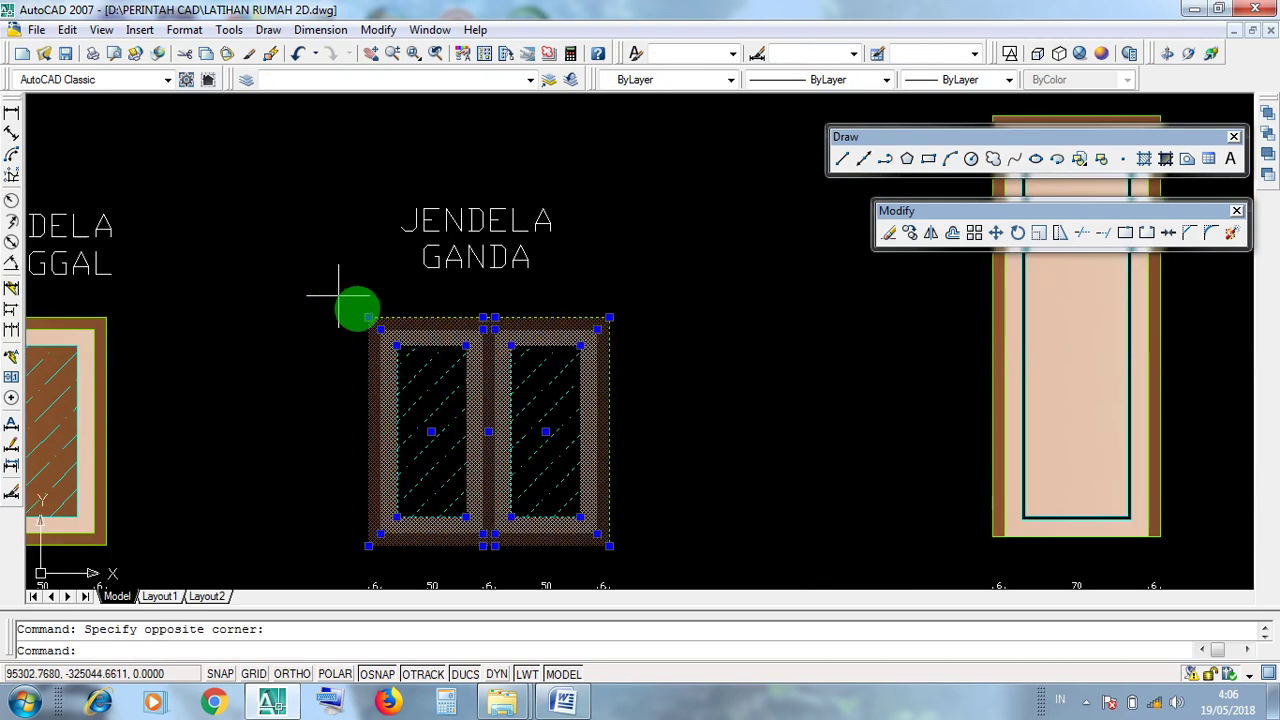
pyautogui.click(637, 566)
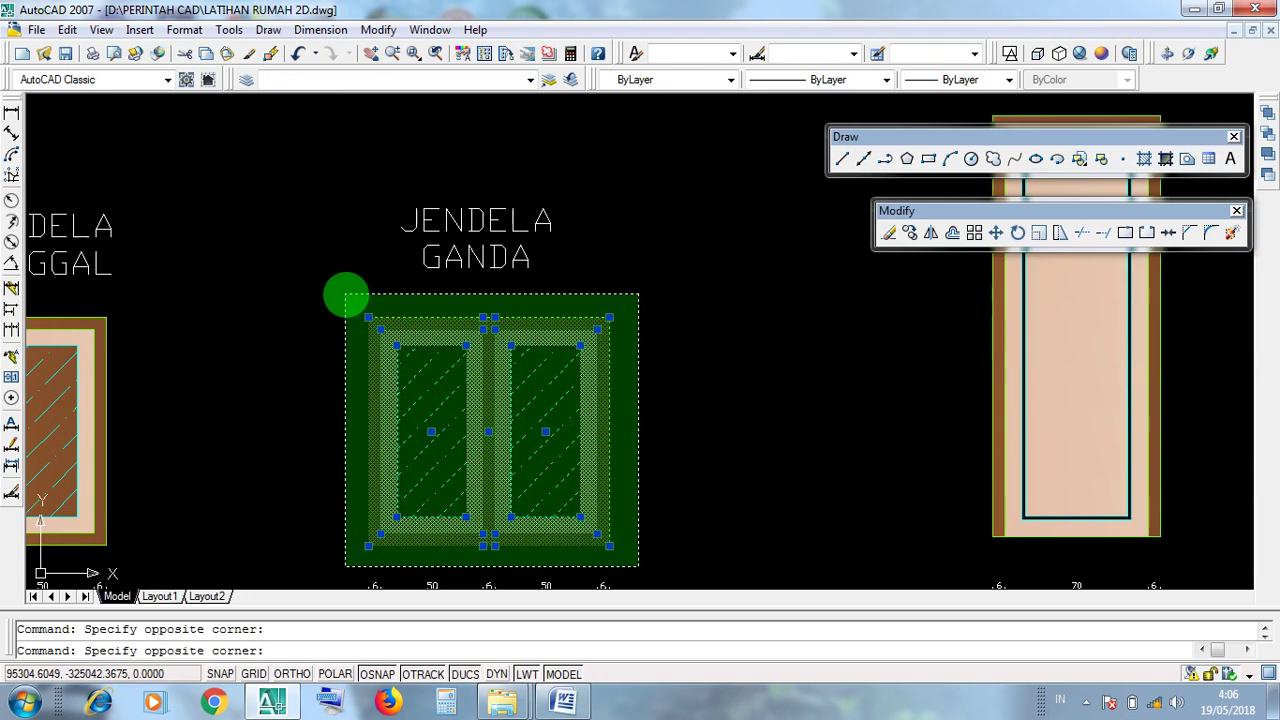
pyautogui.click(345, 296)
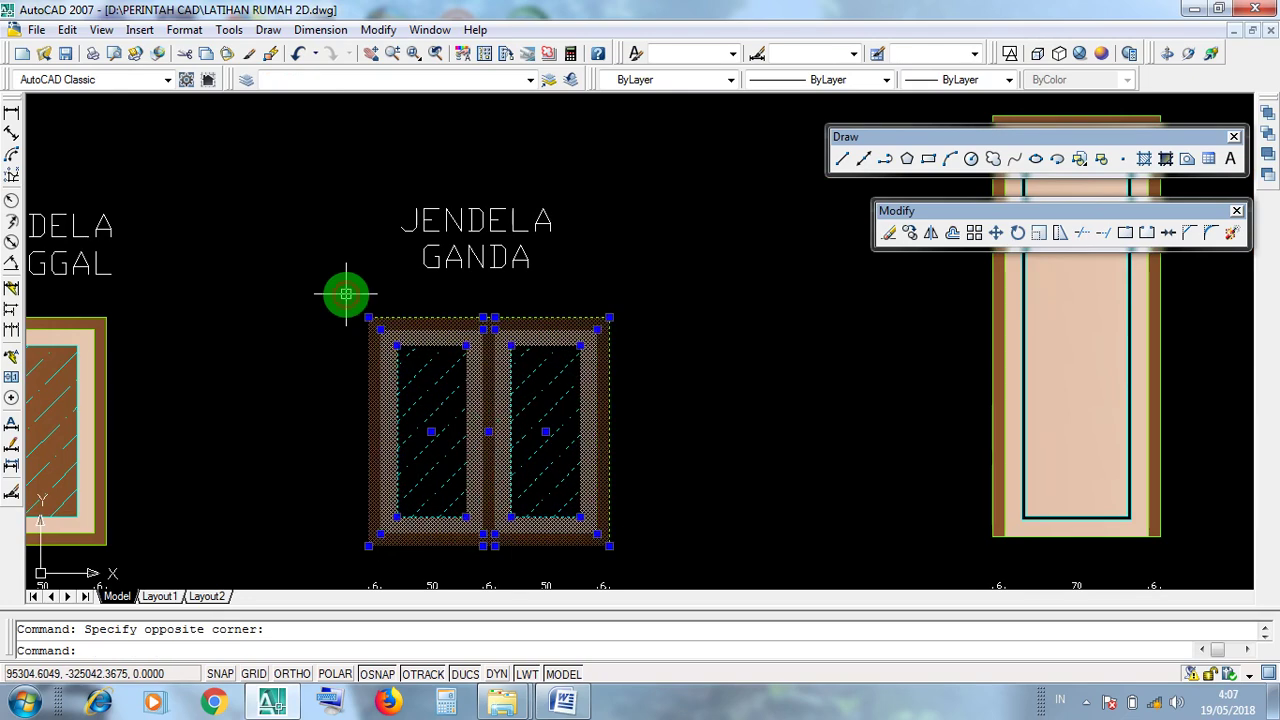
pyautogui.click(911, 234)
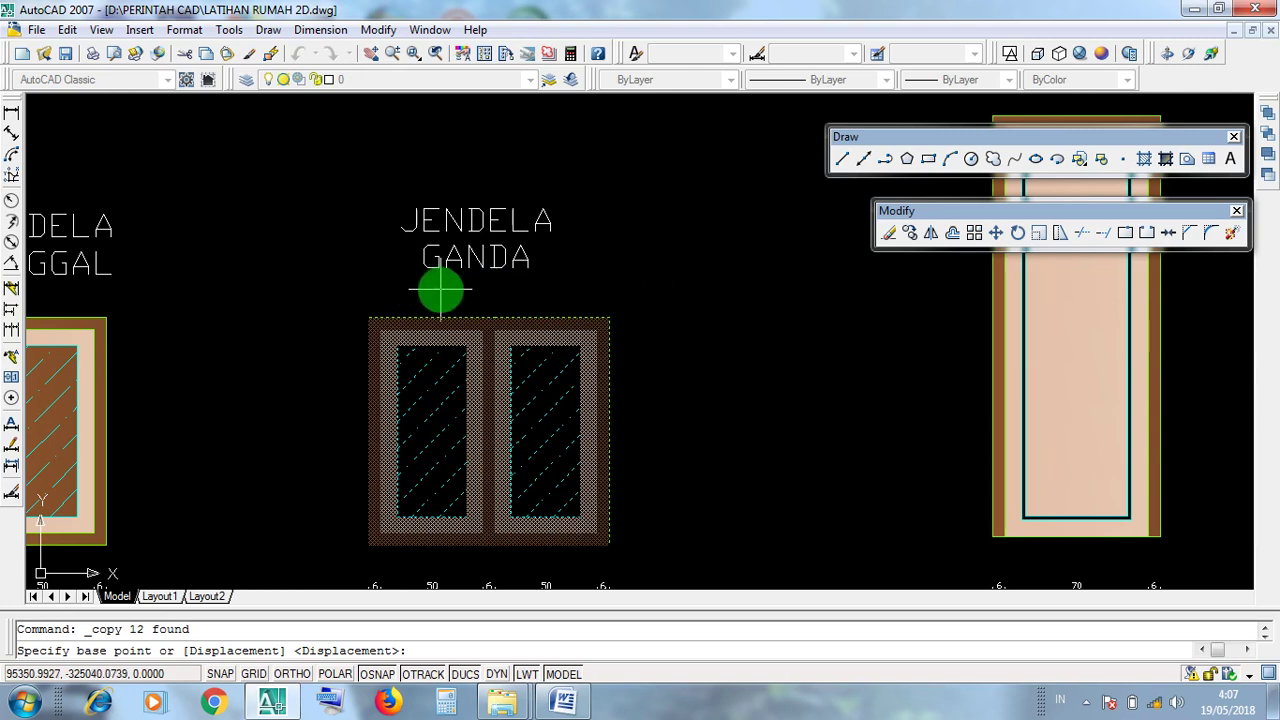
pyautogui.scroll(1, 441, 290)
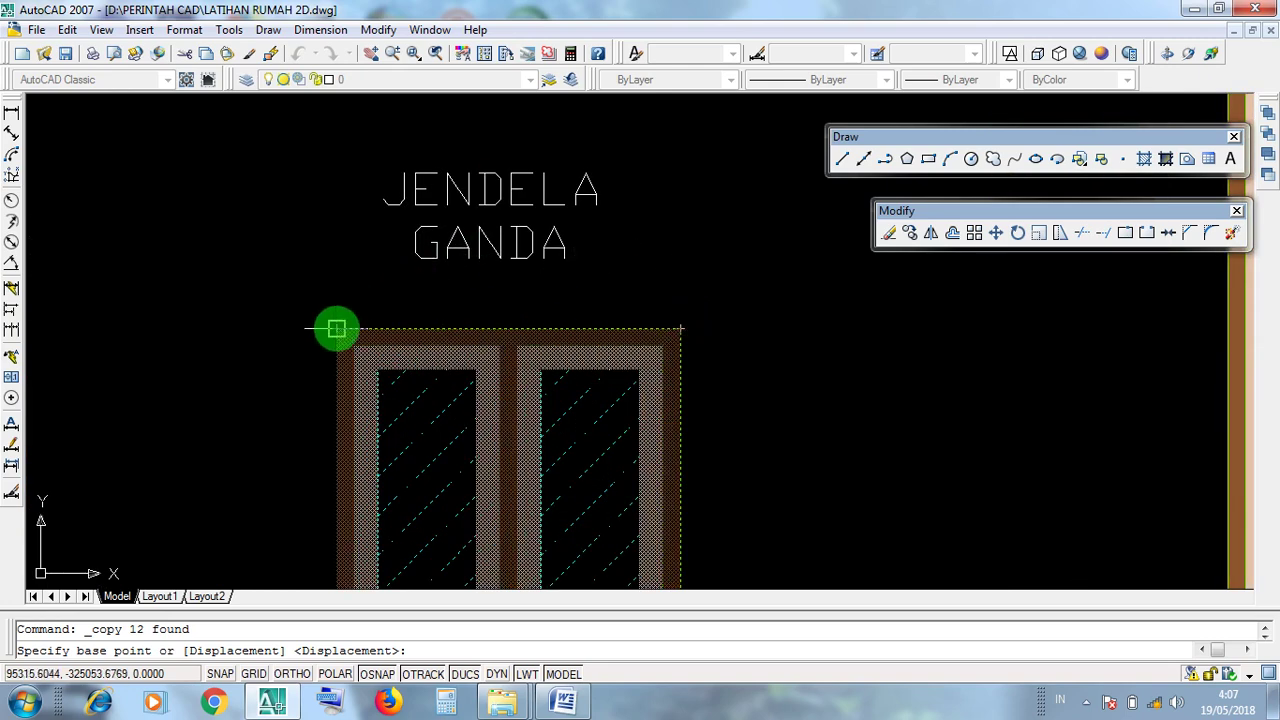
pyautogui.click(681, 328)
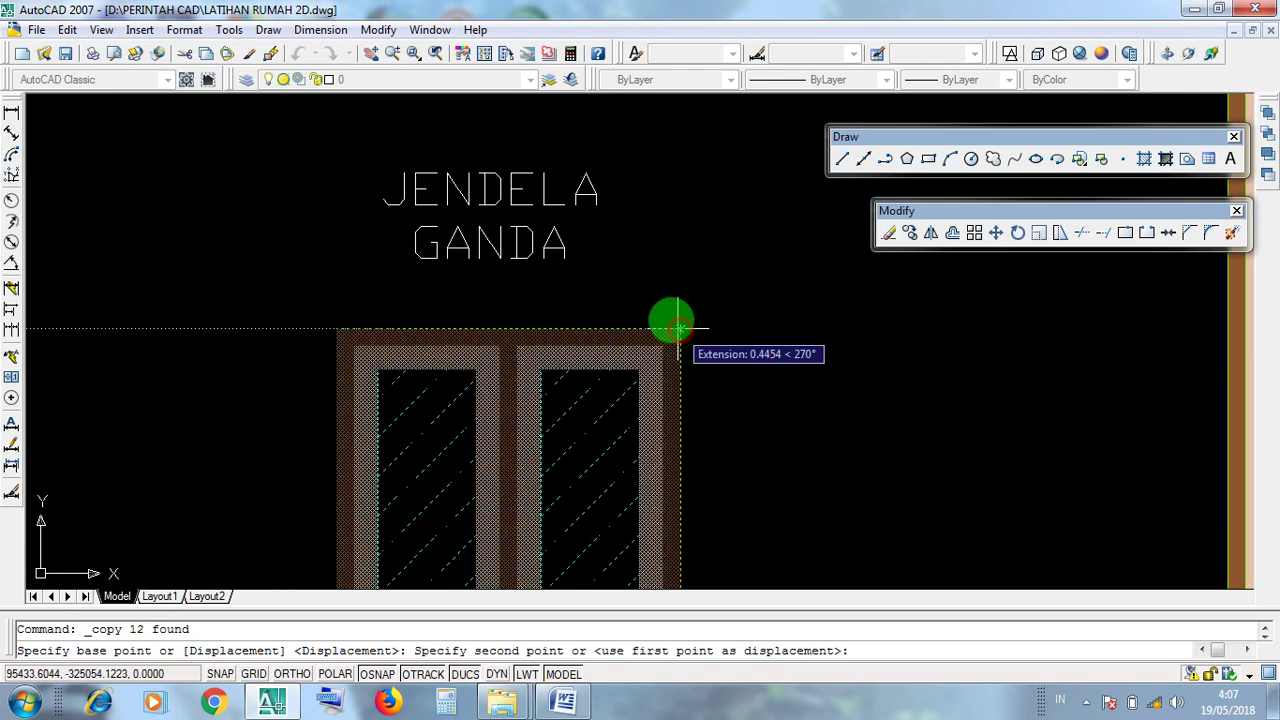
pyautogui.scroll(-6, 625, 240)
pyautogui.scroll(10, 742, 316)
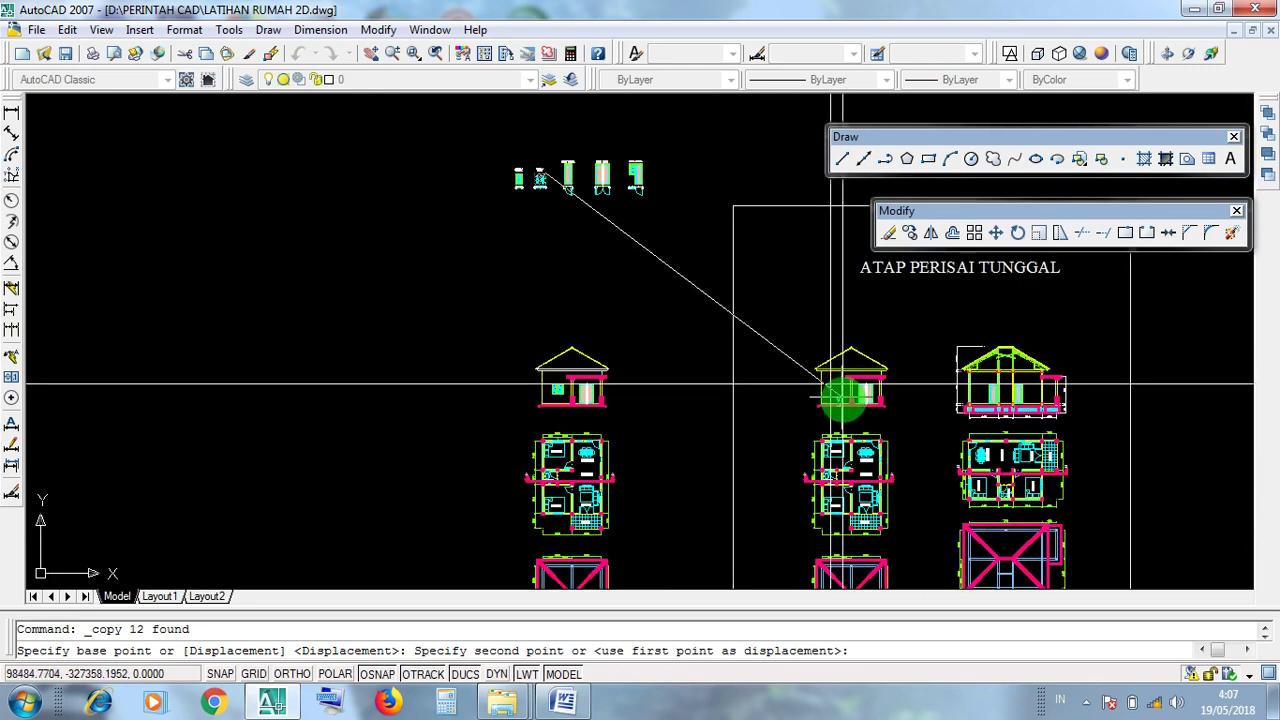
pyautogui.moveTo(791, 337); pyautogui.dragTo(583, 328, button='middle')
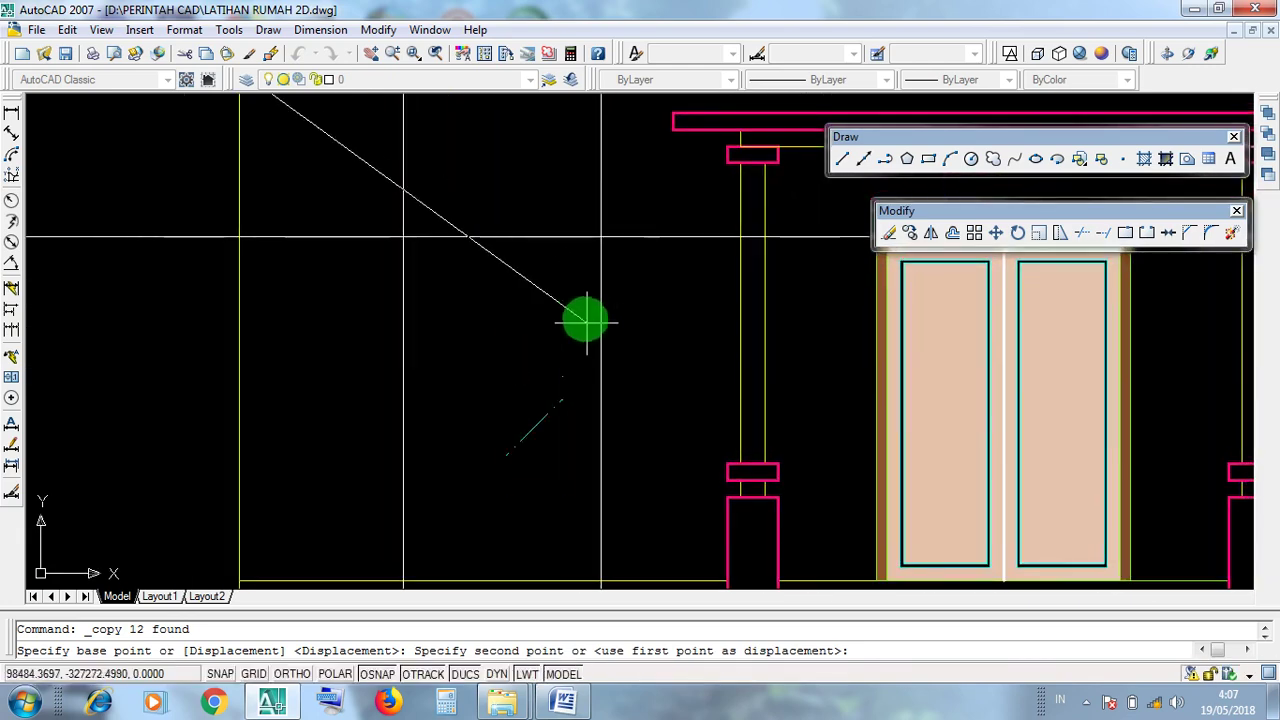
pyautogui.click(600, 237)
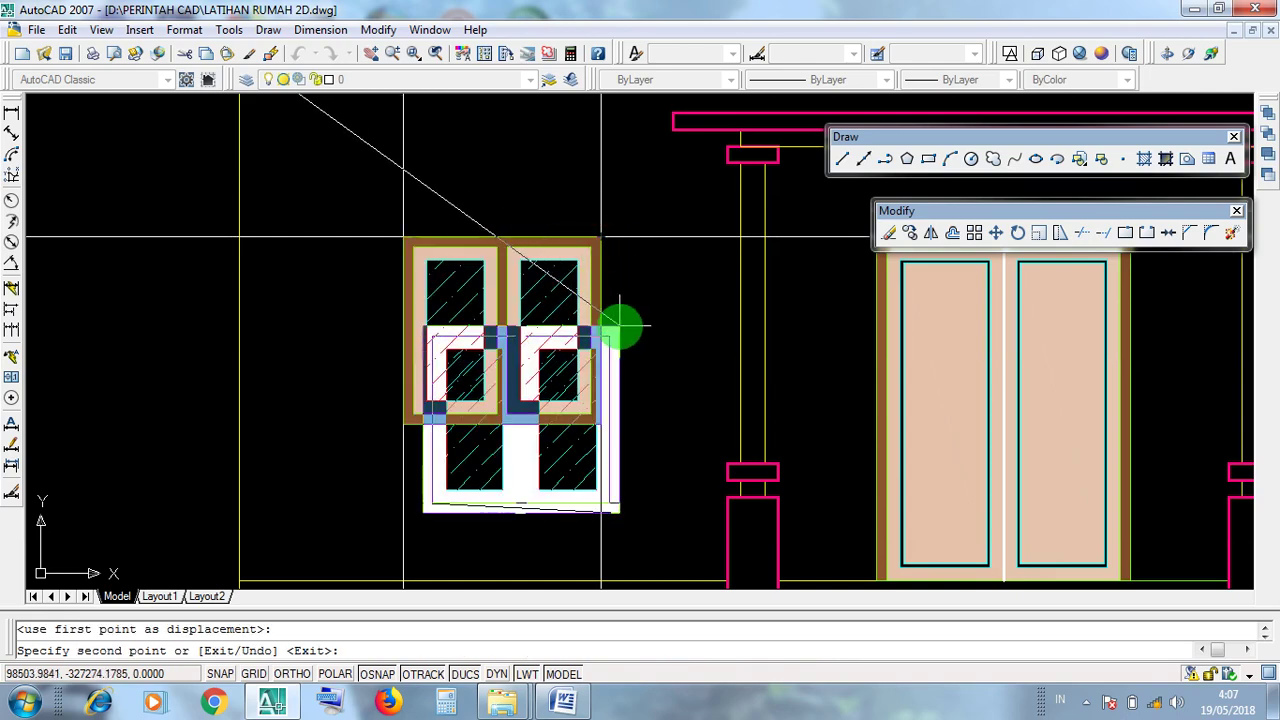
pyautogui.press('Return')
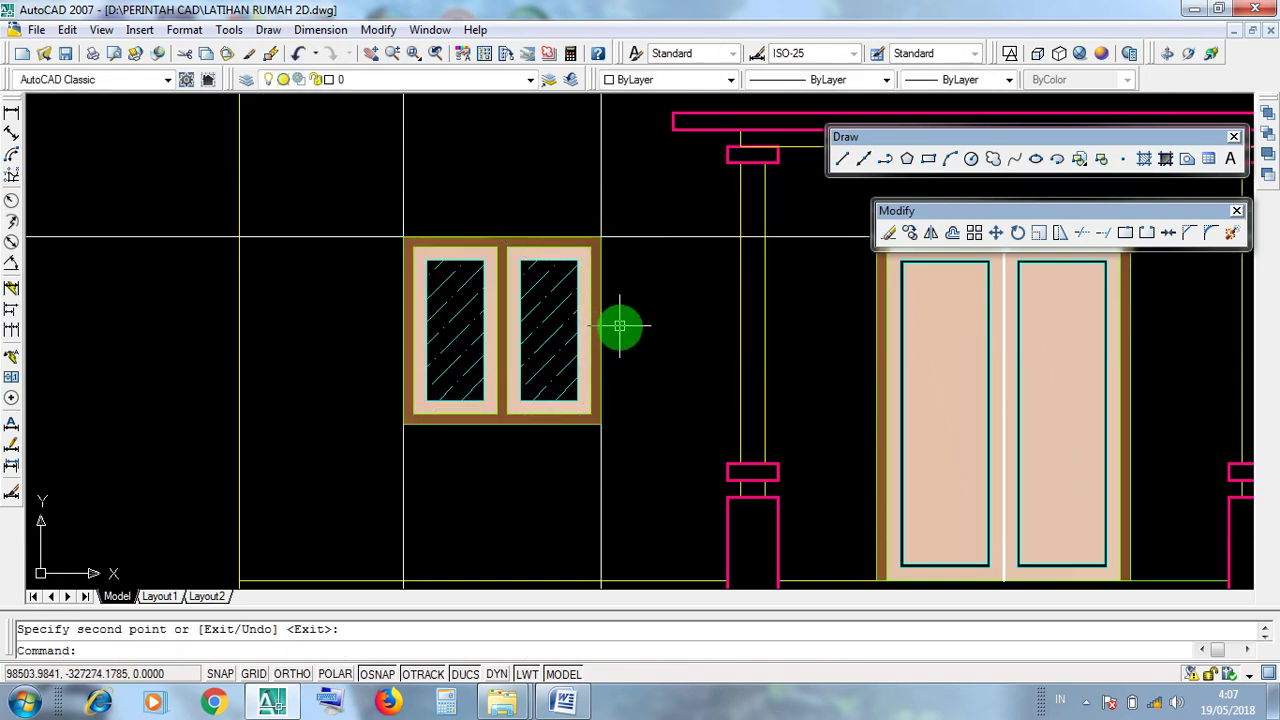
# Erase the horizontal and both vertical construction lines around the window on the front elevation
pyautogui.scroll(-4, 620, 326)
pyautogui.scroll(1, 615, 445)
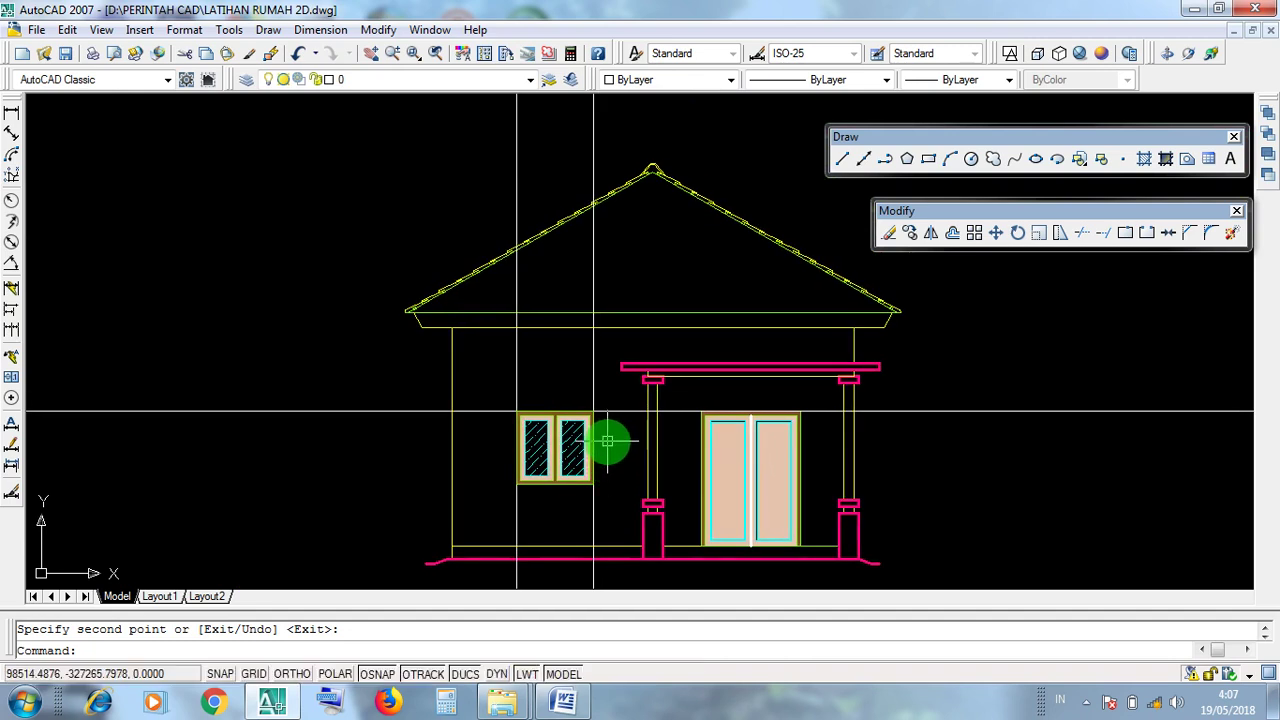
pyautogui.scroll(2, 607, 441)
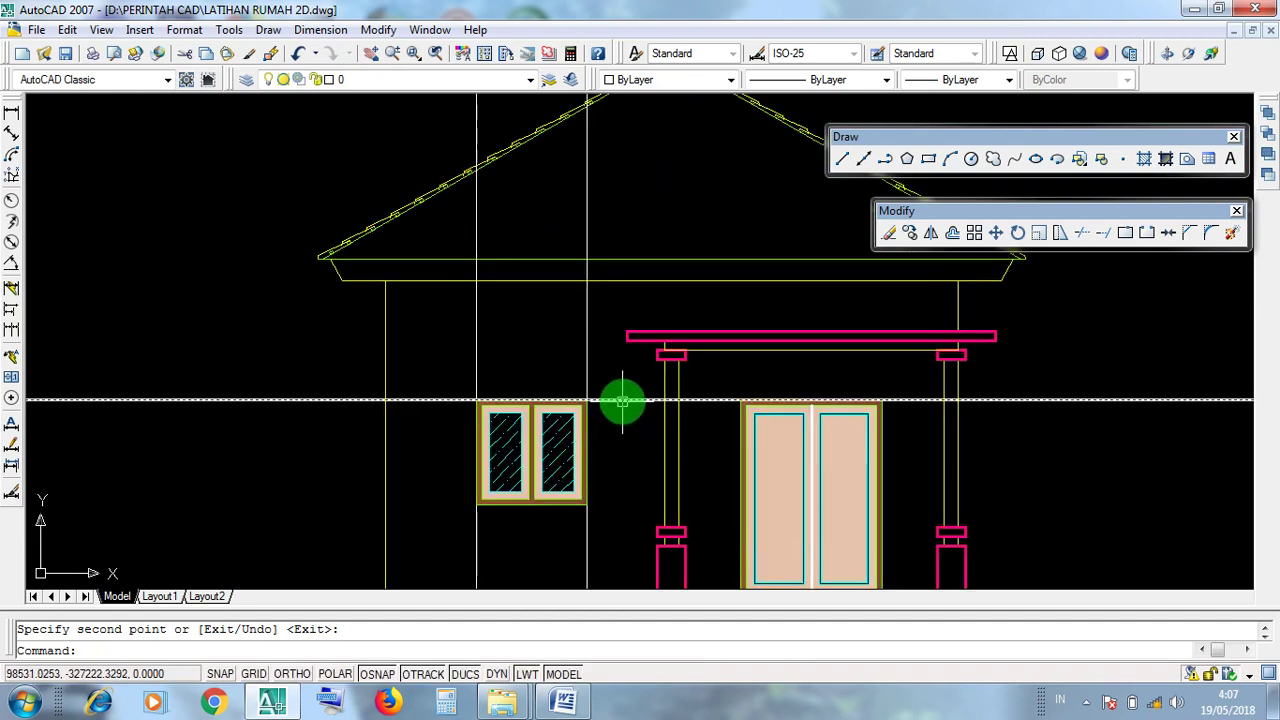
pyautogui.click(622, 400)
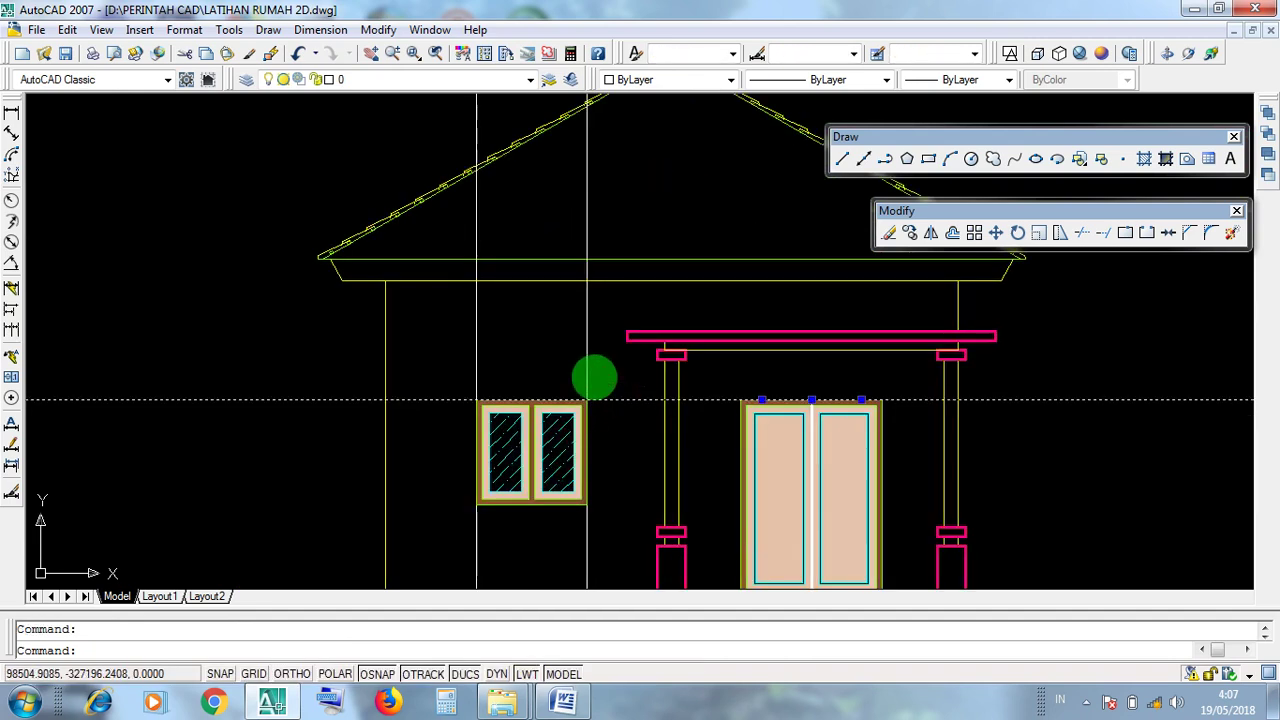
pyautogui.click(587, 370)
pyautogui.click(477, 359)
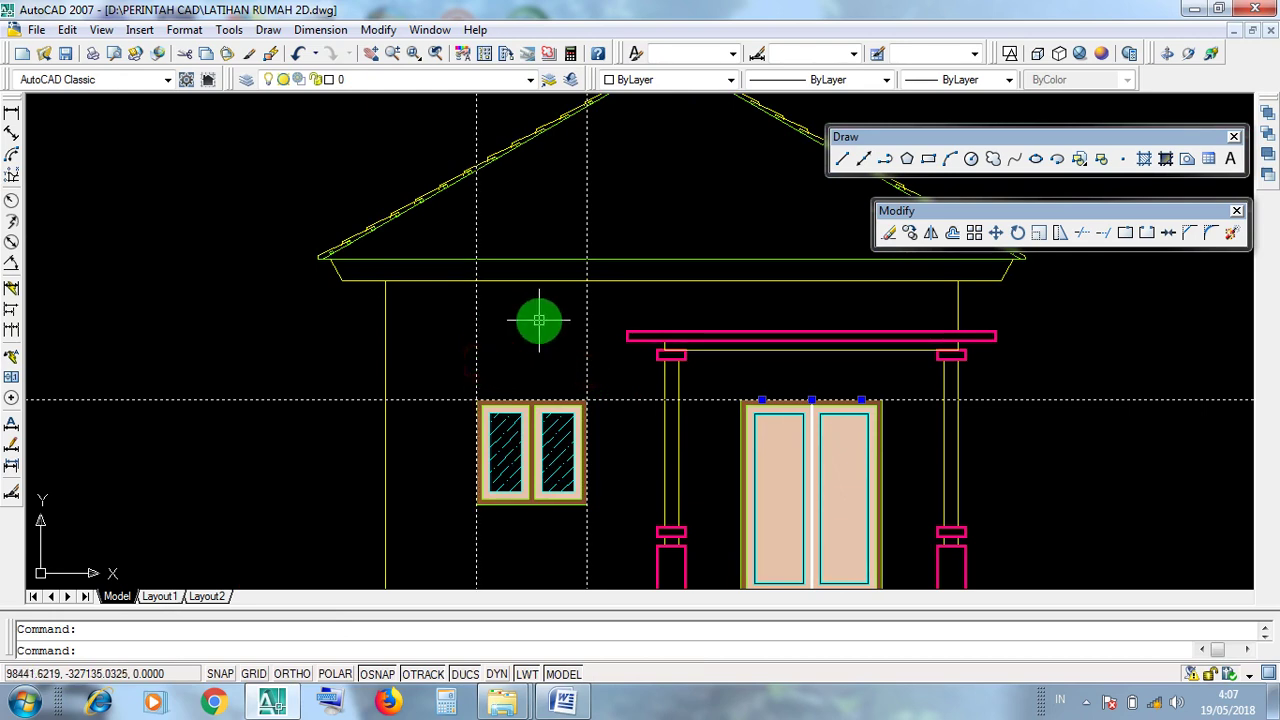
pyautogui.press('Delete')
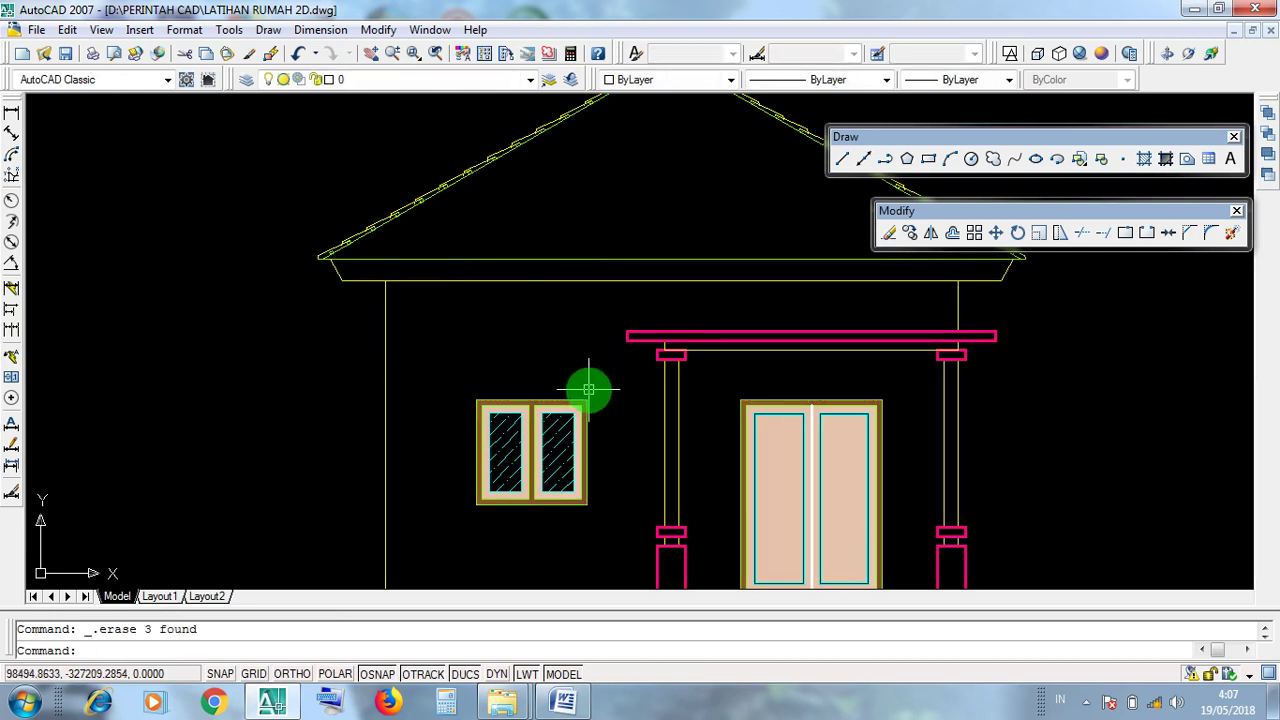
# Check the front elevation with its window and double door, and save the drawing
pyautogui.moveTo(678, 388); pyautogui.dragTo(489, 317, button='middle')
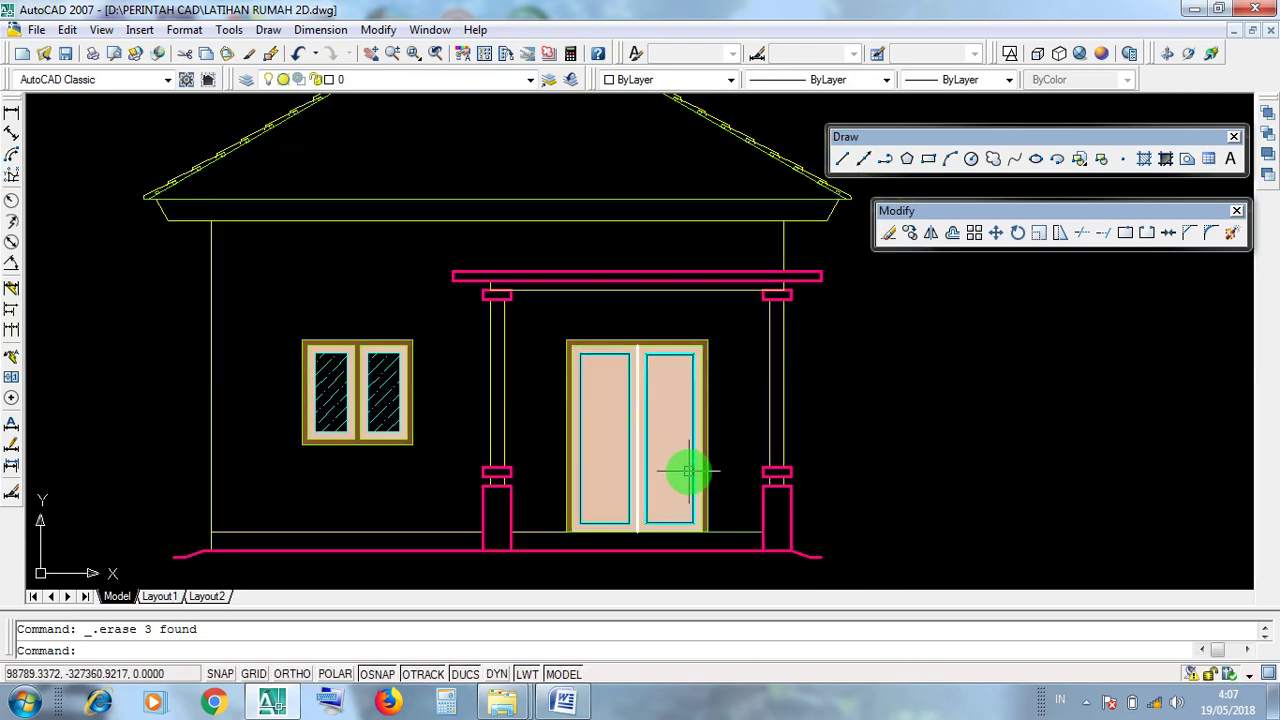
pyautogui.scroll(-4, 688, 470)
pyautogui.scroll(2, 707, 412)
pyautogui.moveTo(789, 434); pyautogui.dragTo(763, 434, button='middle')
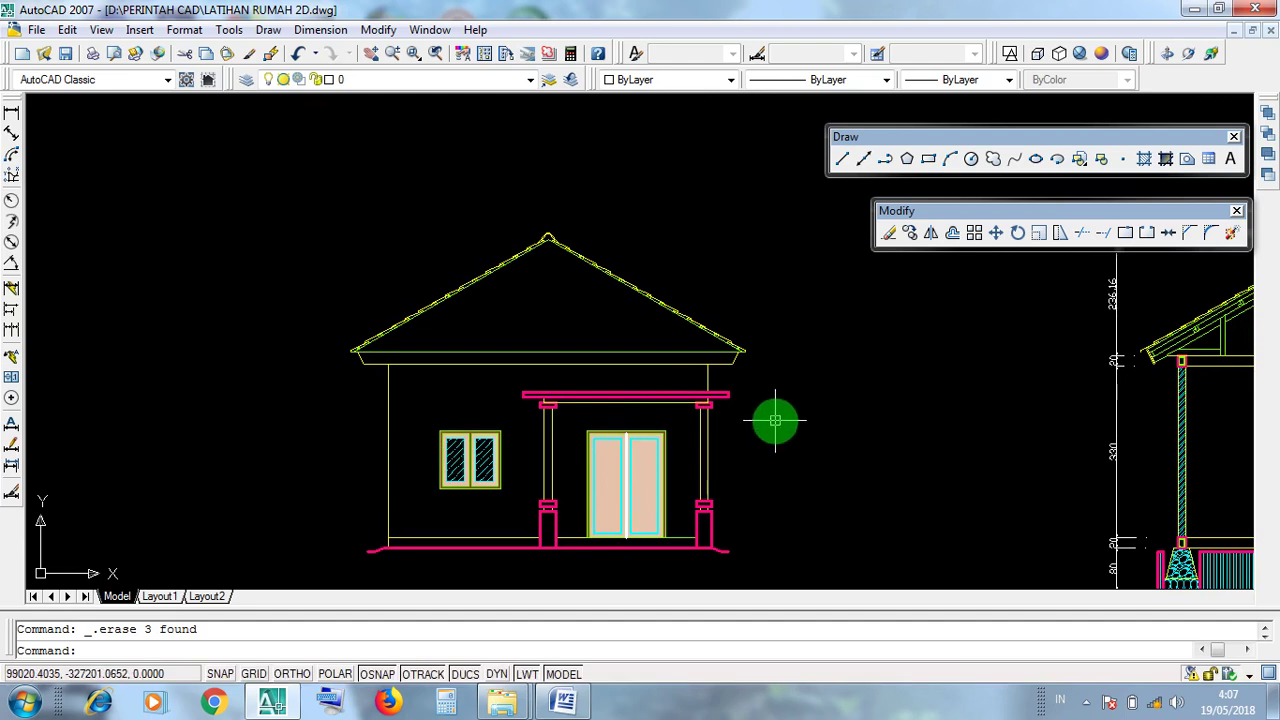
pyautogui.click(66, 56)
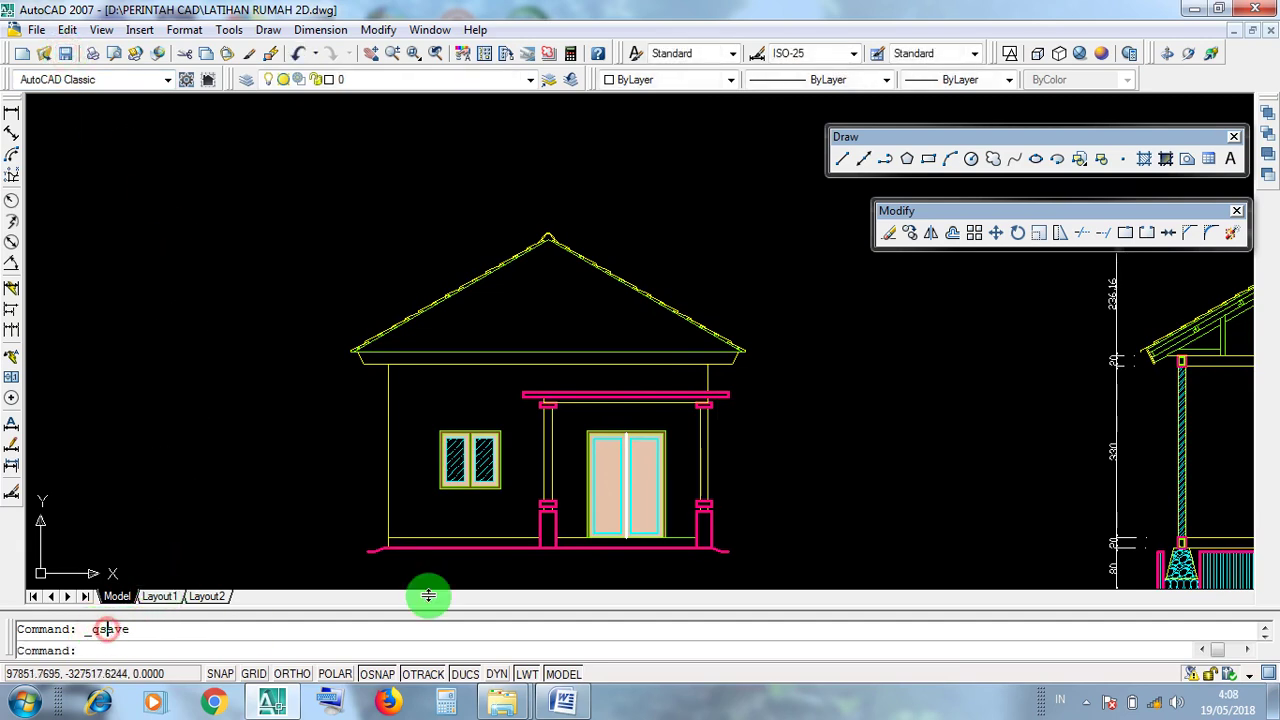
pyautogui.click(1205, 9)
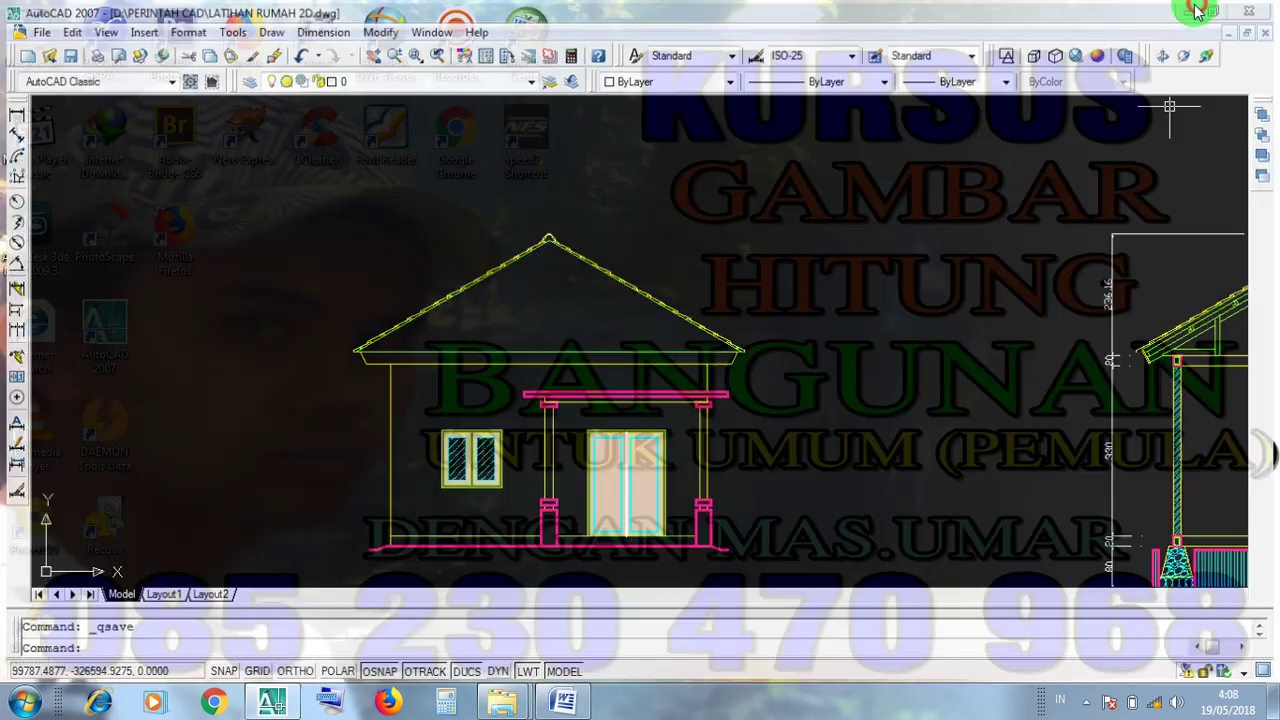
pyautogui.click(1086, 705)
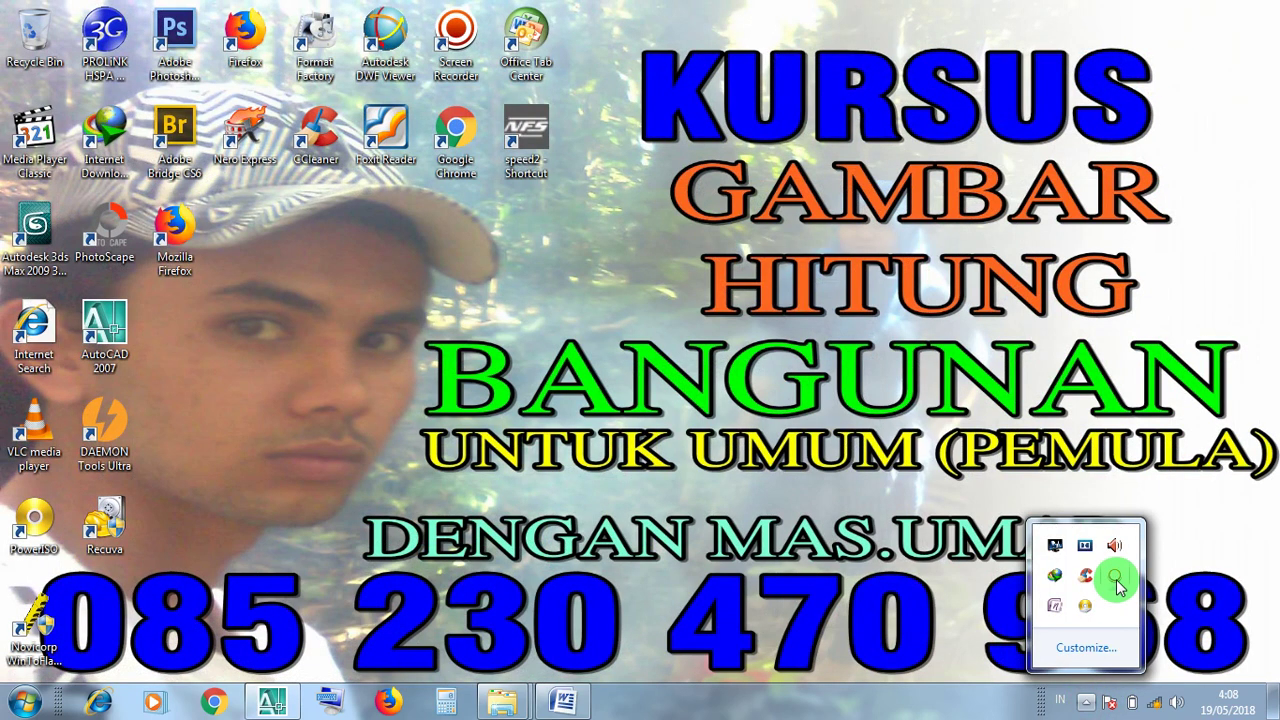